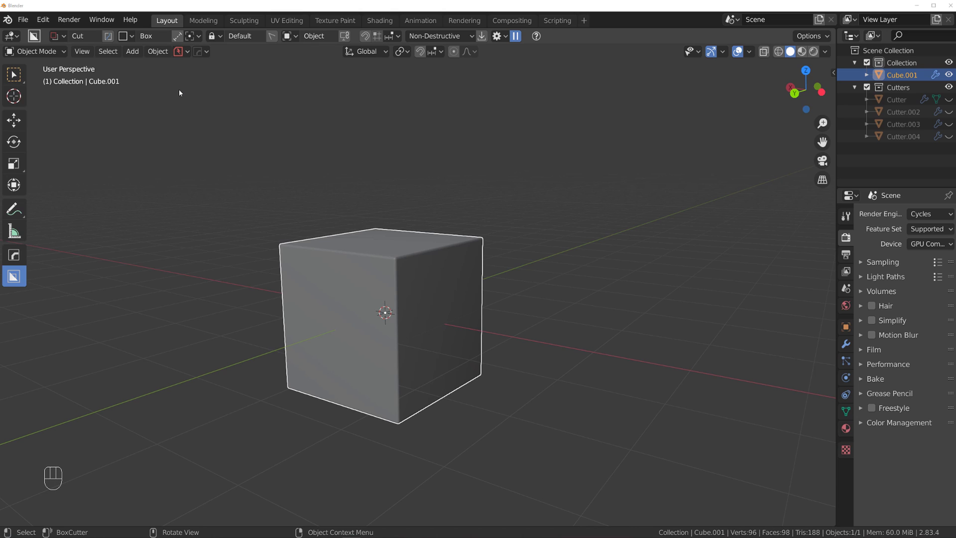
Step: Find the Hard Ops 9 add-on in the preferences by searching "hard", remove it and save the preferences
click(107, 50)
click(40, 21)
click(43, 20)
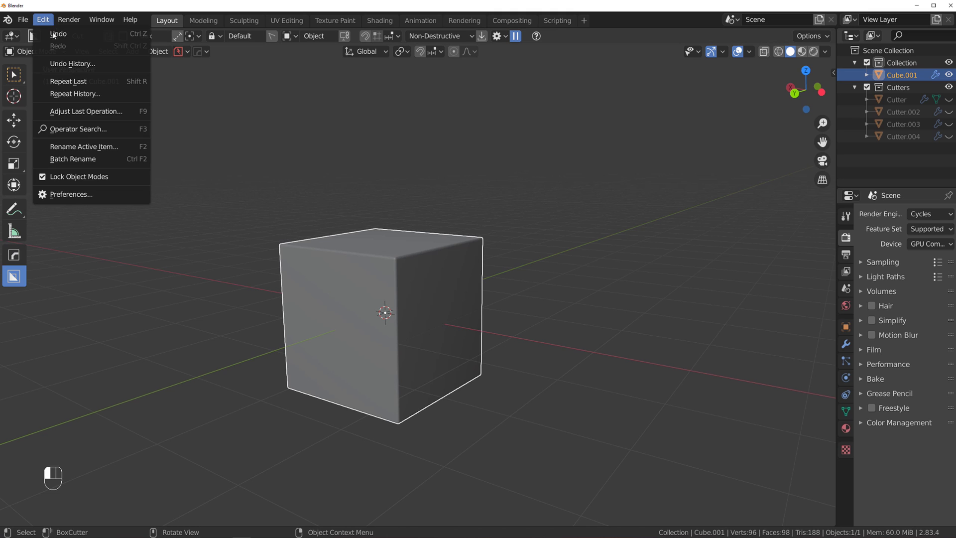
click(102, 194)
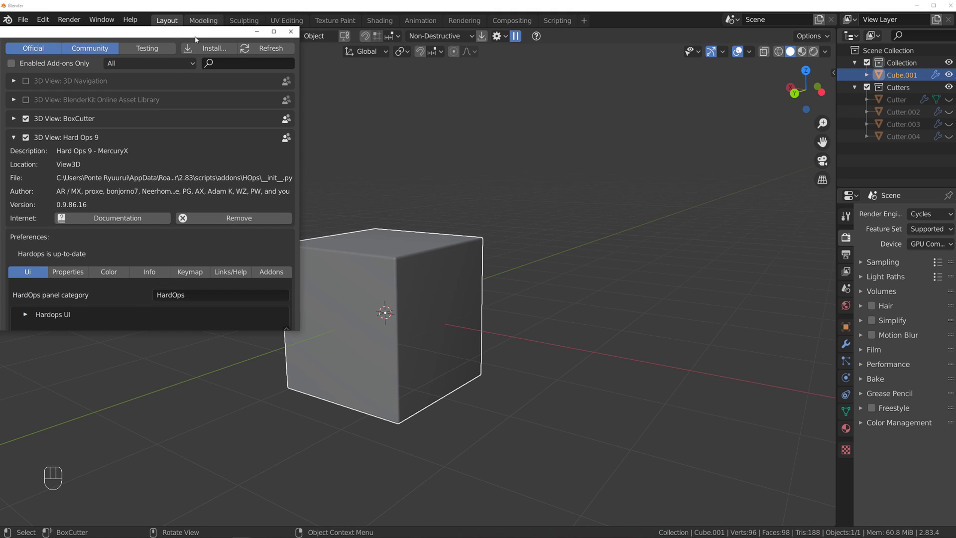
click(550, 131)
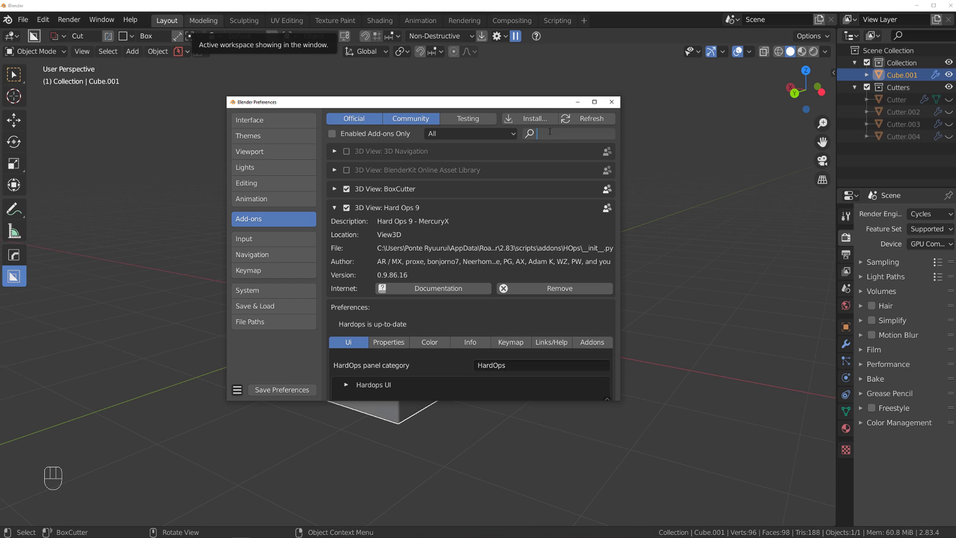
text(hard)
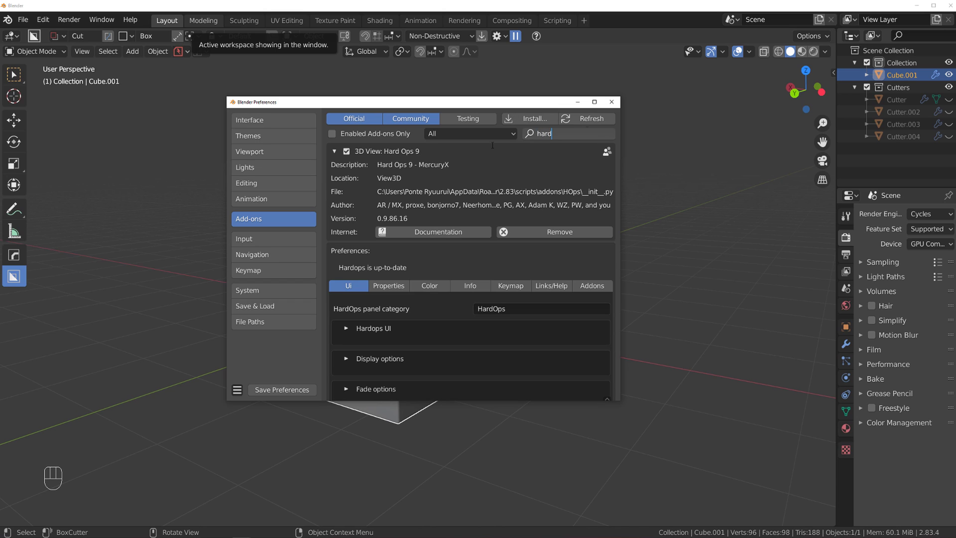
click(555, 231)
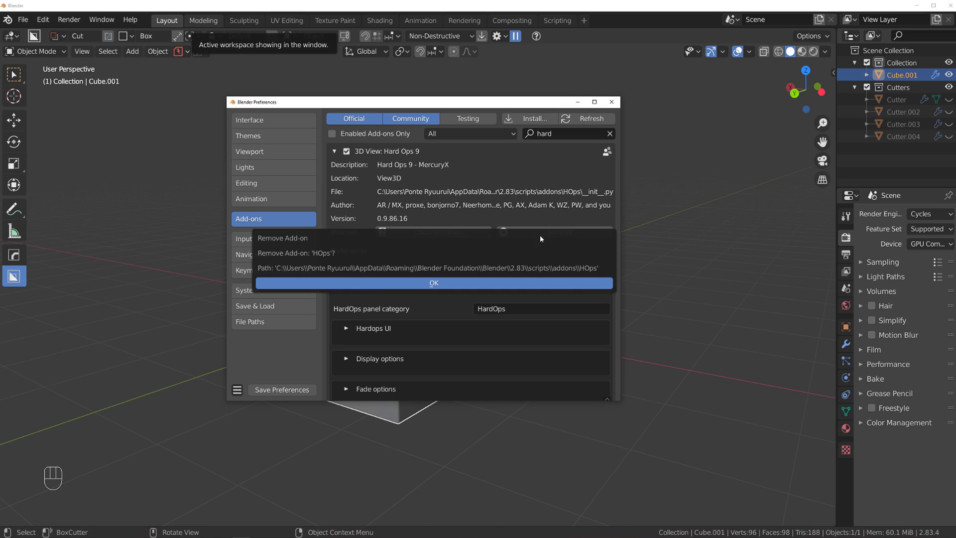
click(426, 288)
click(279, 389)
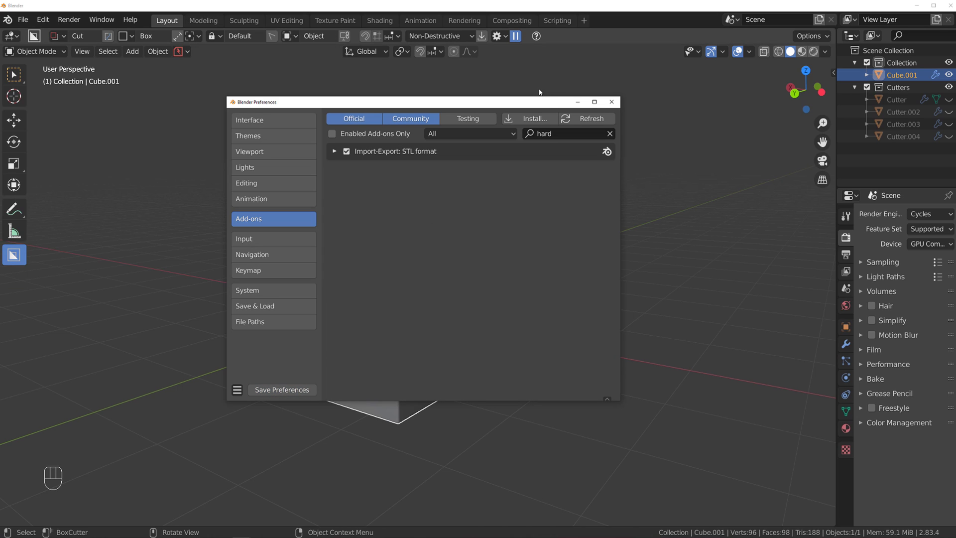
Step: Check the BoxCutter add-on's details by searching "box", and close the preferences and the program for a restart
click(568, 134)
text(box)
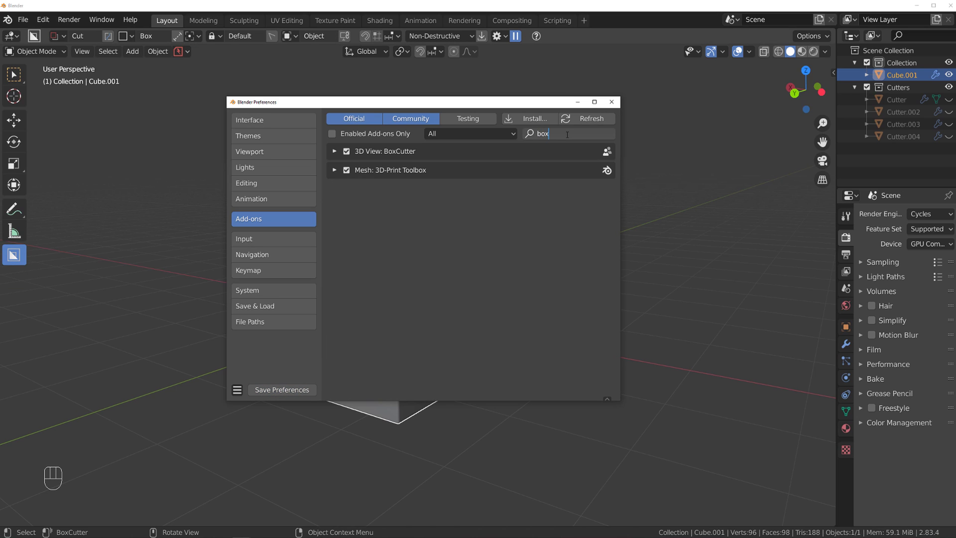
key(Return)
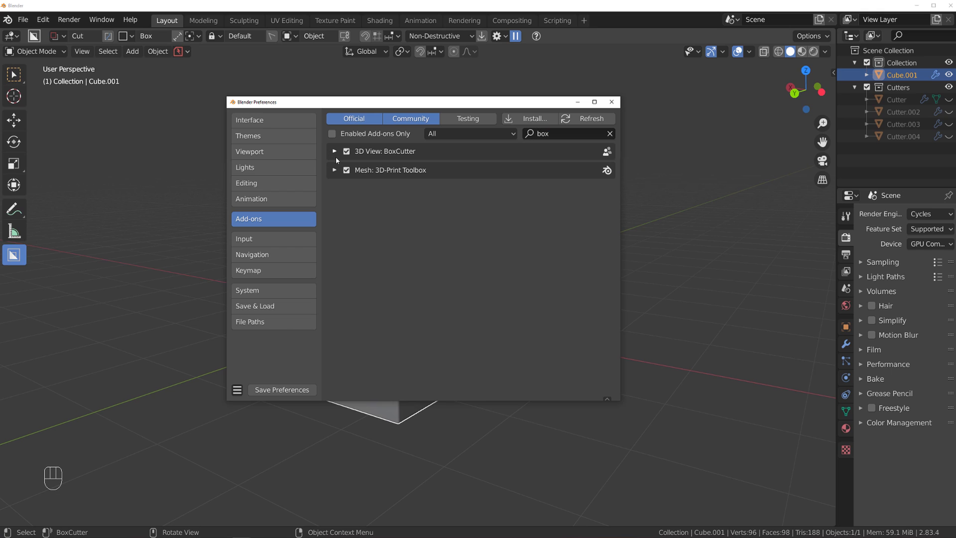
click(336, 153)
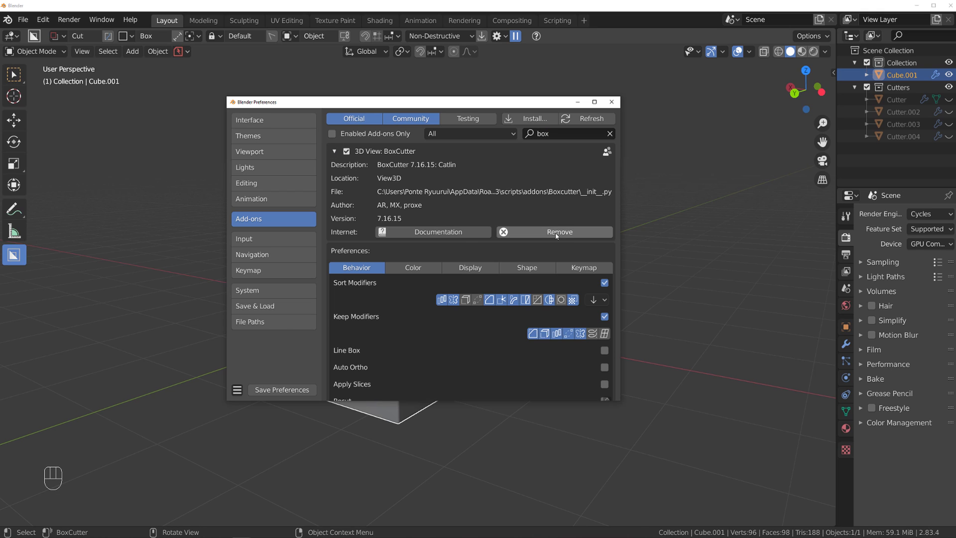
click(612, 102)
click(950, 5)
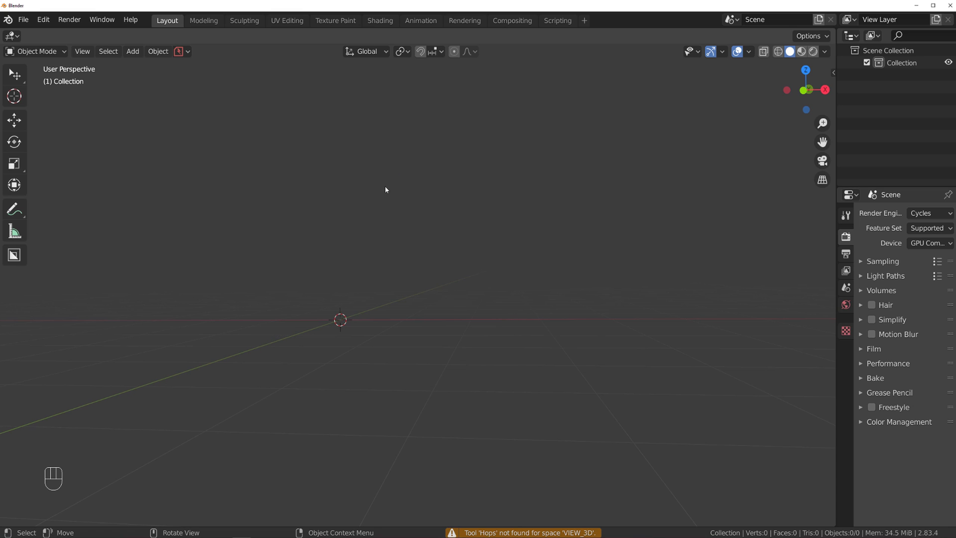
Step: Install the add-on from (2.8) HOps 00986_MercuryX_16.zip, enable Hard Ops 9 and save the preferences
click(44, 19)
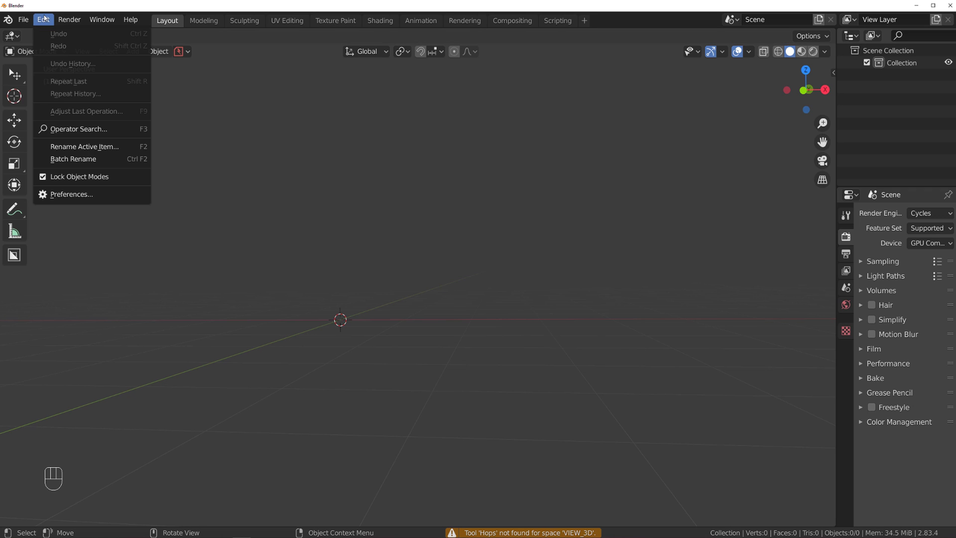
click(92, 194)
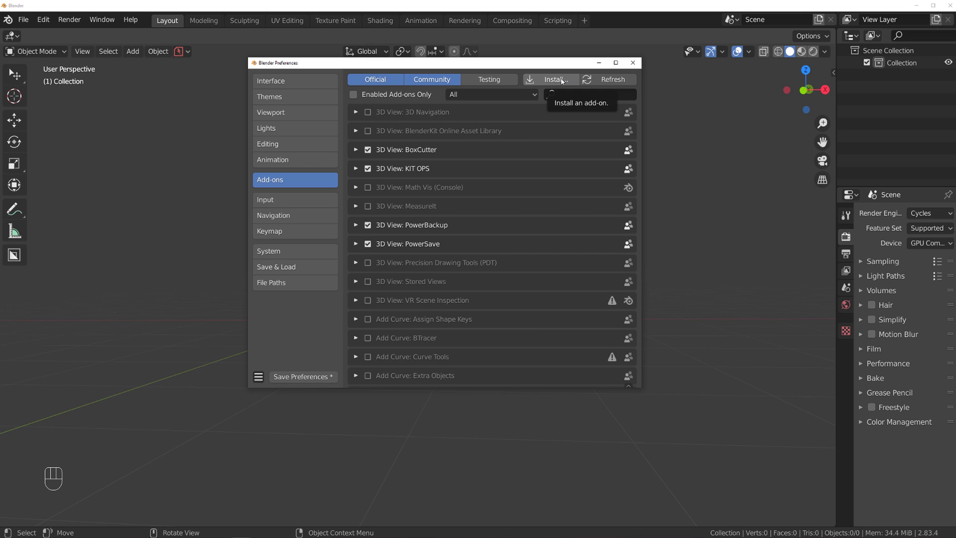
click(557, 80)
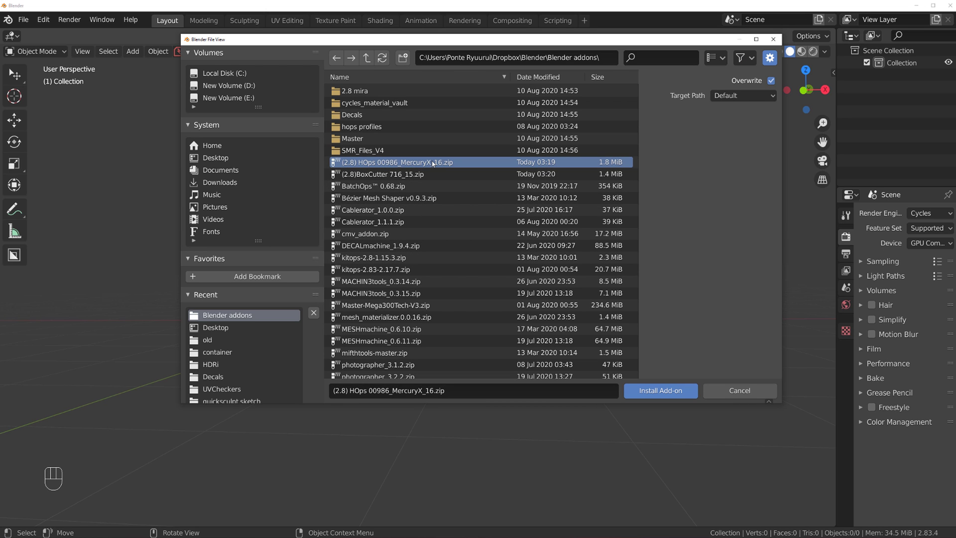
click(661, 391)
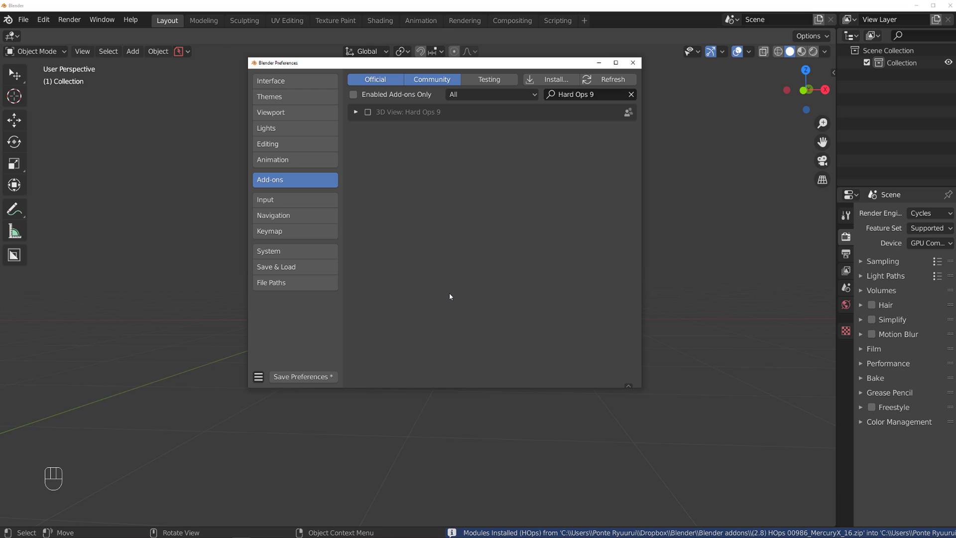
click(321, 379)
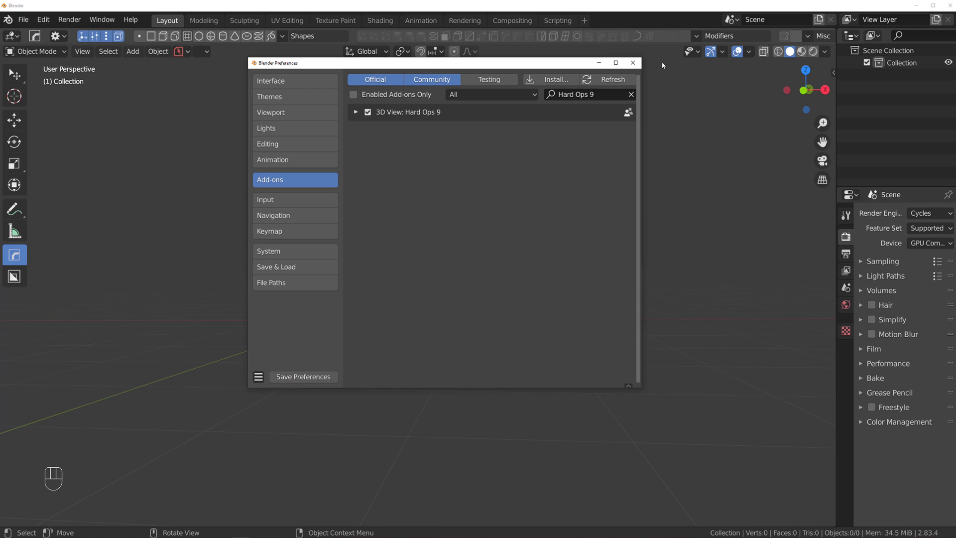
click(633, 63)
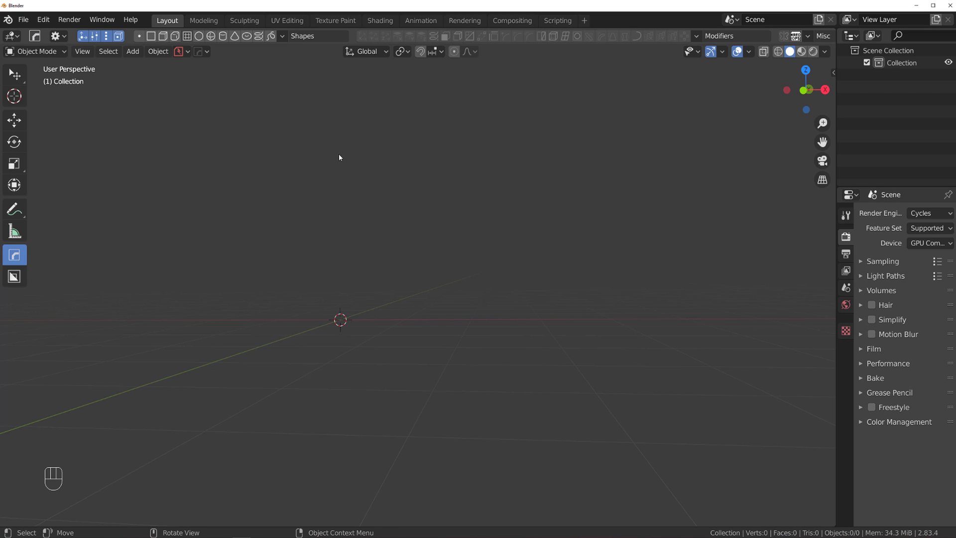
Step: Toggle back and forth between the HardOps and BoxCutter tools
key(alt+w)
key(alt+w)
key(alt+w)
key(alt+w)
key(alt+w)
key(alt+w)
key(alt+w)
key(alt+w)
key(alt+w)
key(alt+w)
key(alt+w)
key(alt+w)
key(alt+w)
key(alt+w)
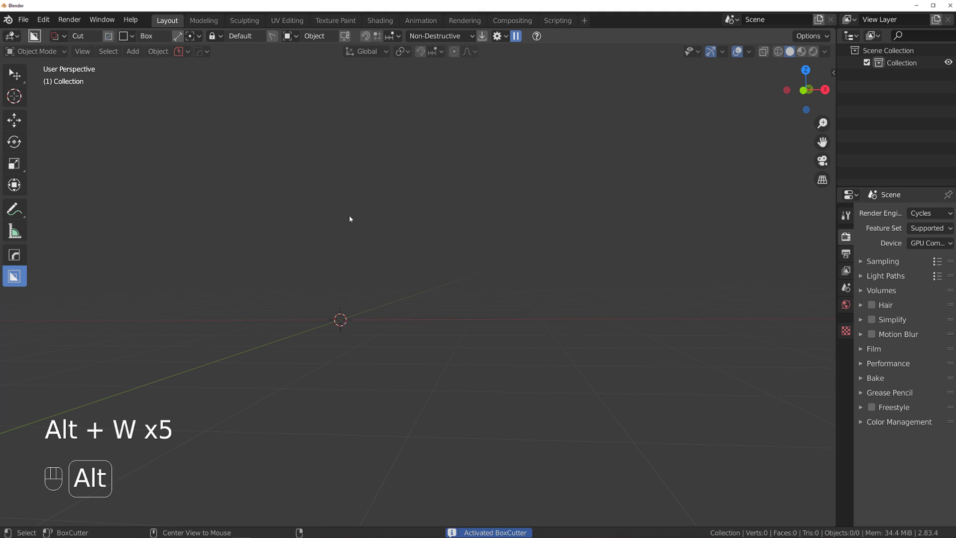
key(alt+w)
key(alt+w)
key(alt+w)
key(alt+w)
key(alt+w)
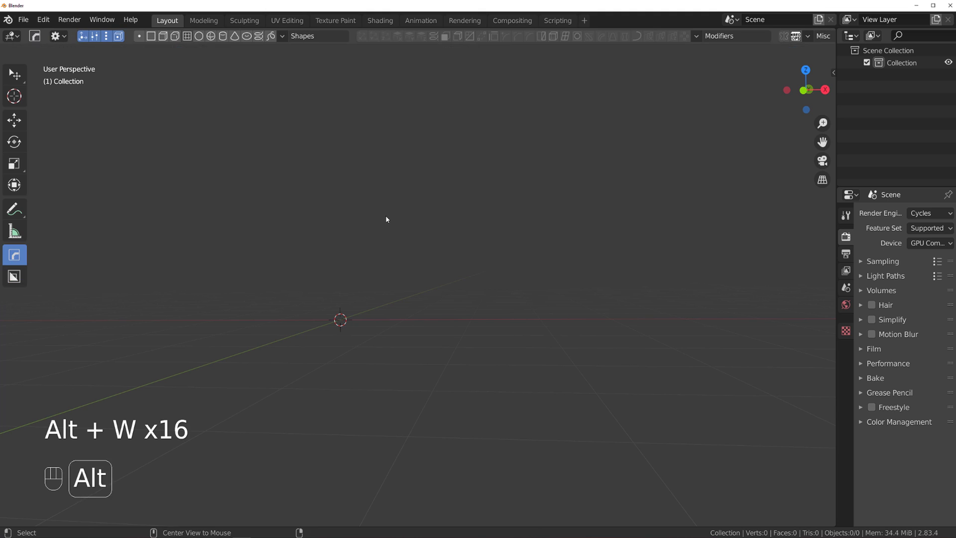
Step: Switch to the basic selection tool and return to the HardOps tool
key(w)
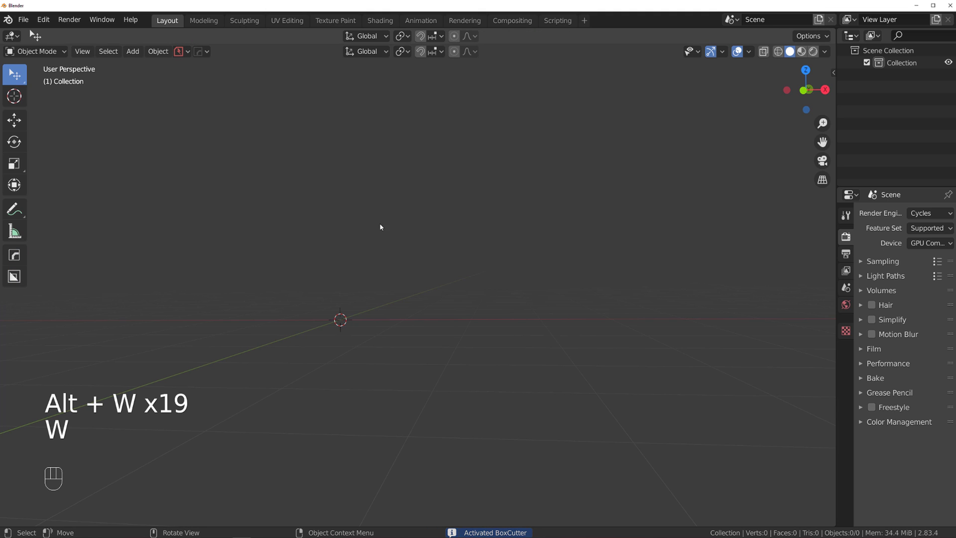
key(alt+w)
key(alt+w)
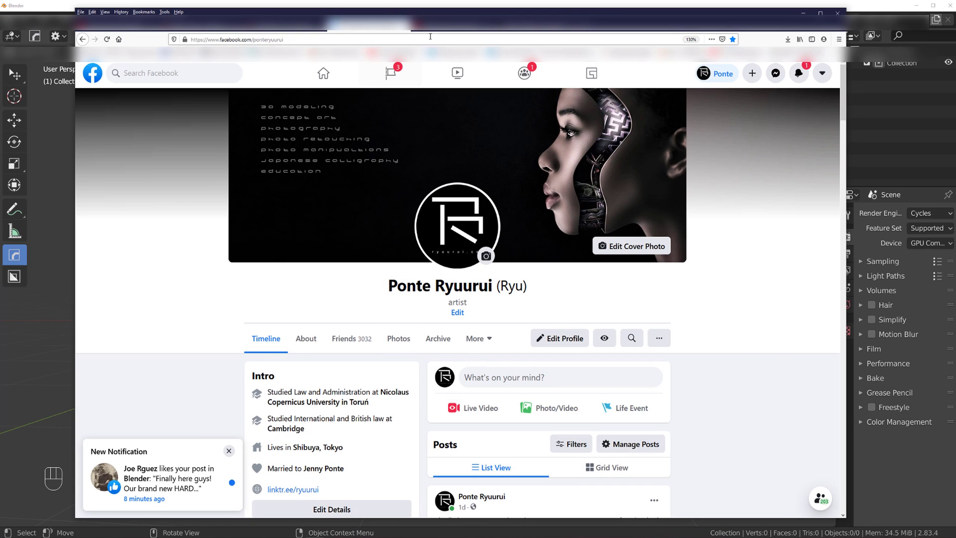
Step: View the Hard OPS and Boxcutter tutorials playlist in the web browser and minimise the browser
click(453, 23)
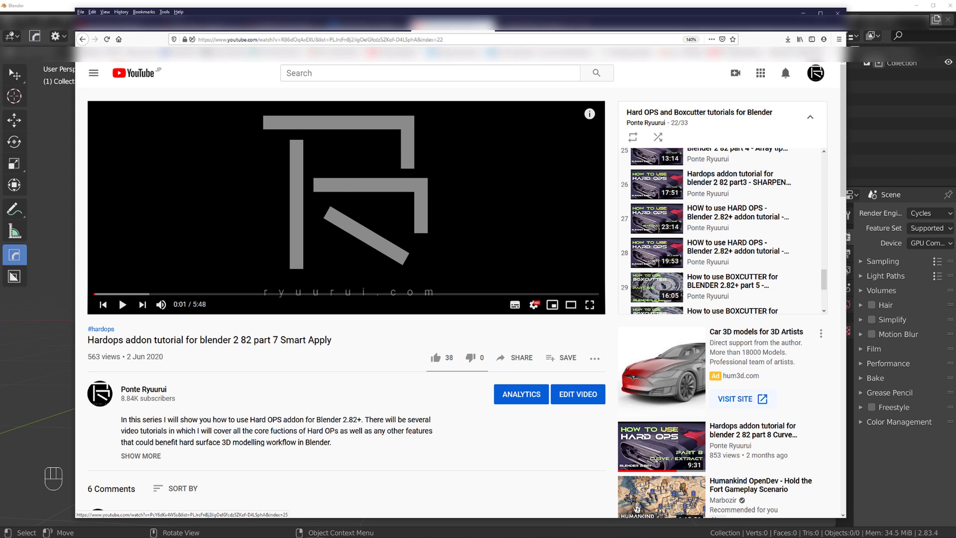
click(803, 14)
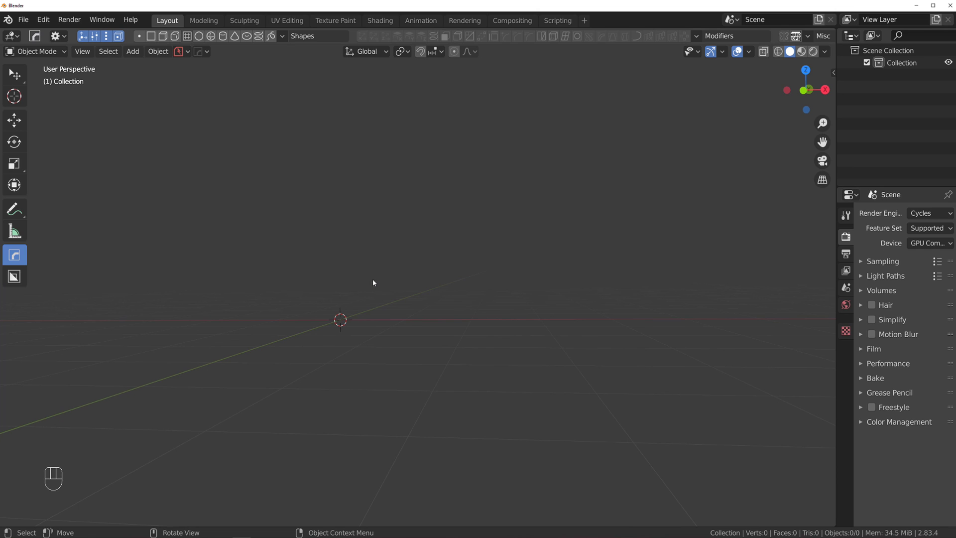
Step: Add a HardOps cube at the scene origin and give it a bevel modifier
click(163, 36)
middle_drag(305, 214, 489, 168)
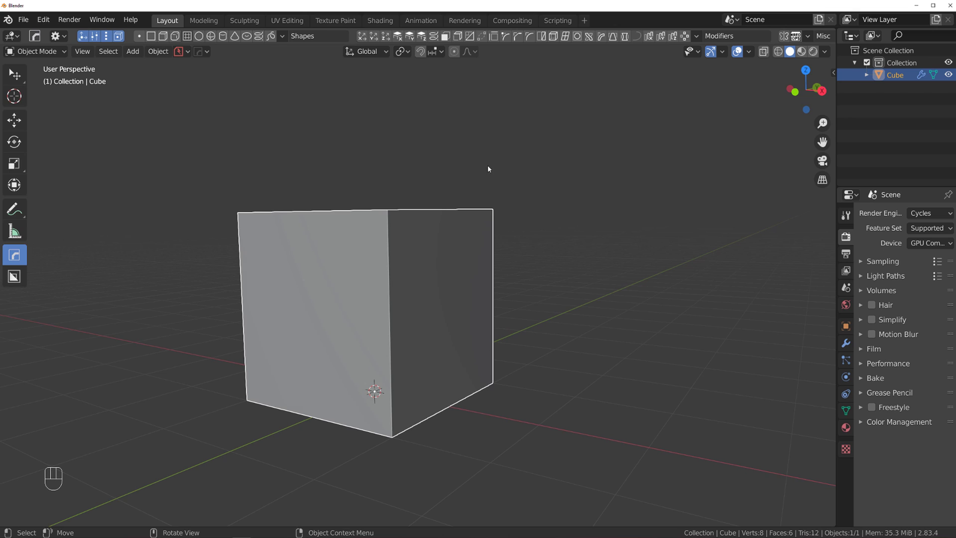
click(529, 36)
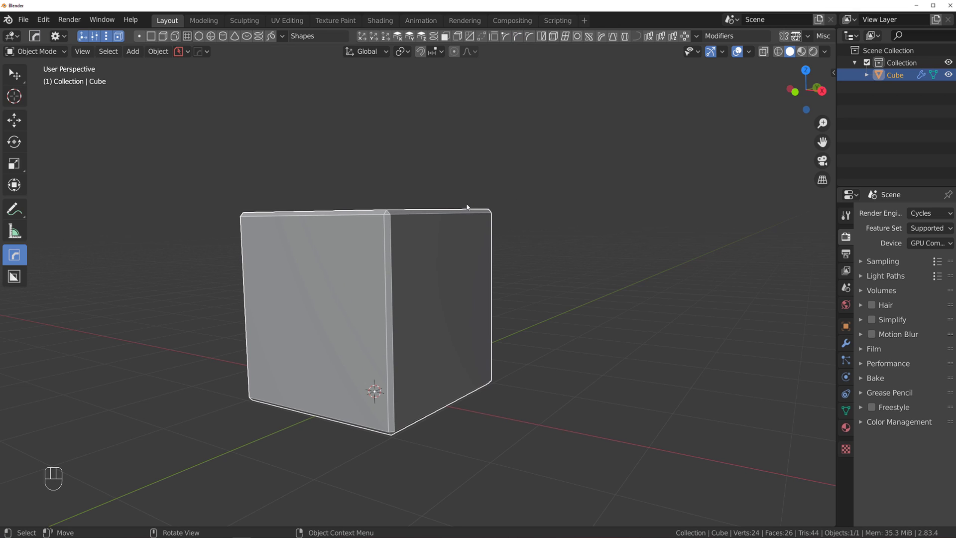
Step: Try adjusting the bevelled cube with its HardOps modifier dots, and delete the cube
key(ctrl)
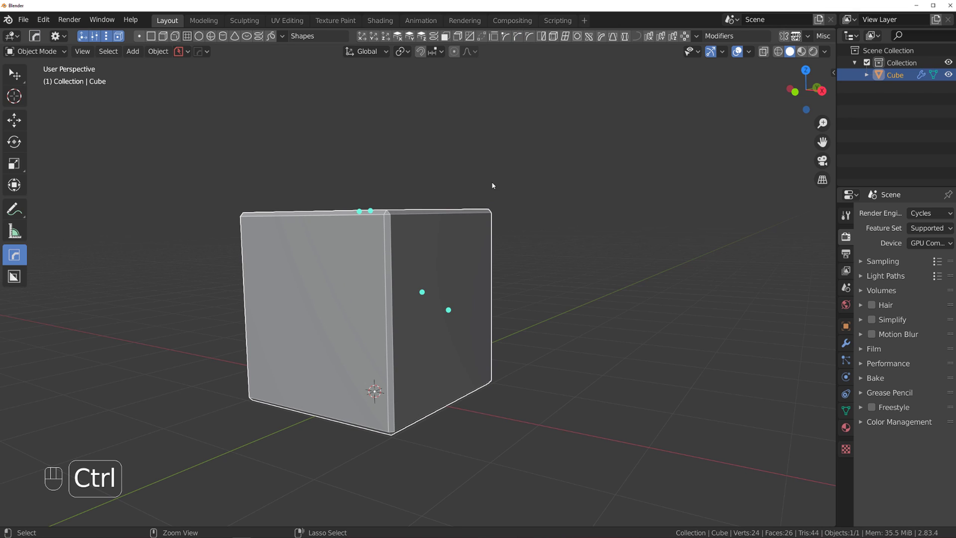
ctrl+middle_drag(492, 182, 494, 212)
ctrl+drag(423, 291, 487, 303)
ctrl+drag(421, 227, 559, 194)
key(x)
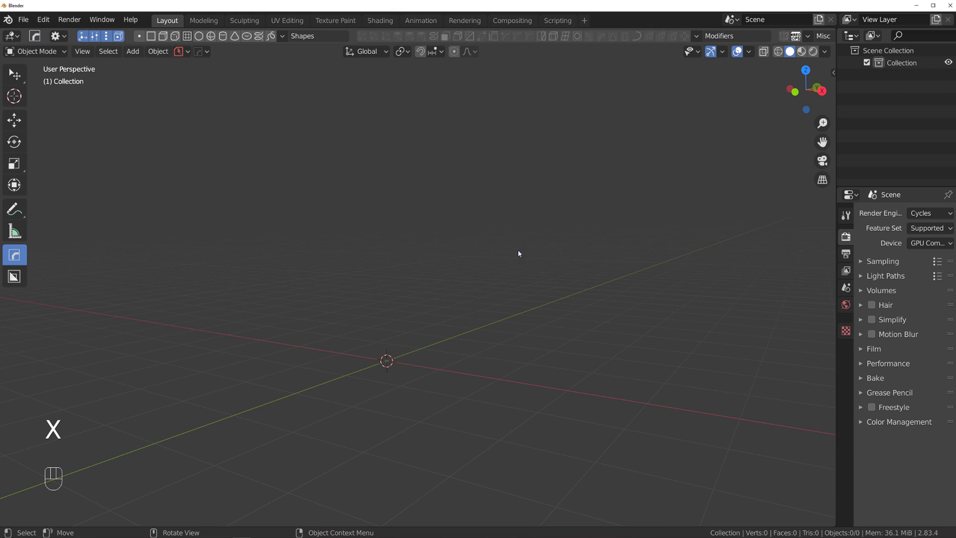
Step: Add a plain mesh cube at the scene origin
key(shift+a)
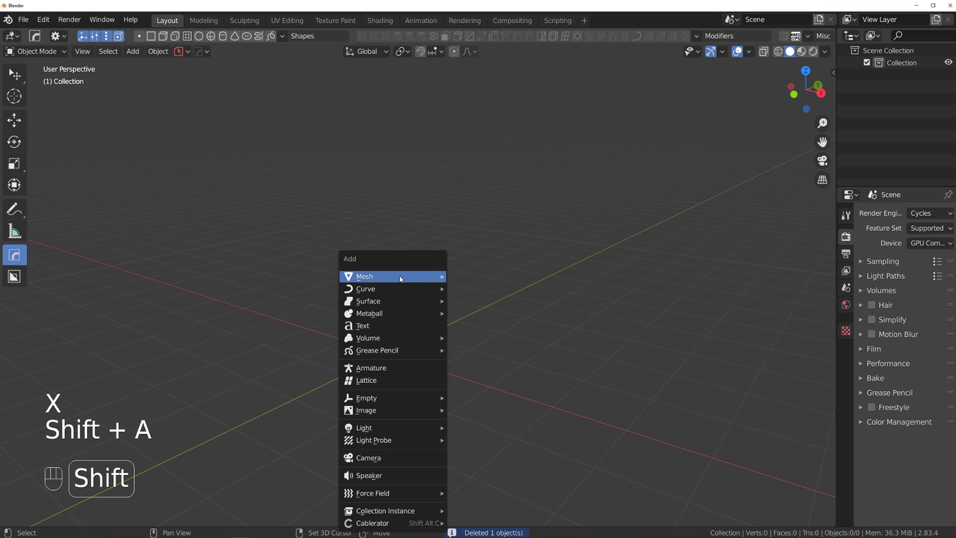
mouse_move(408, 276)
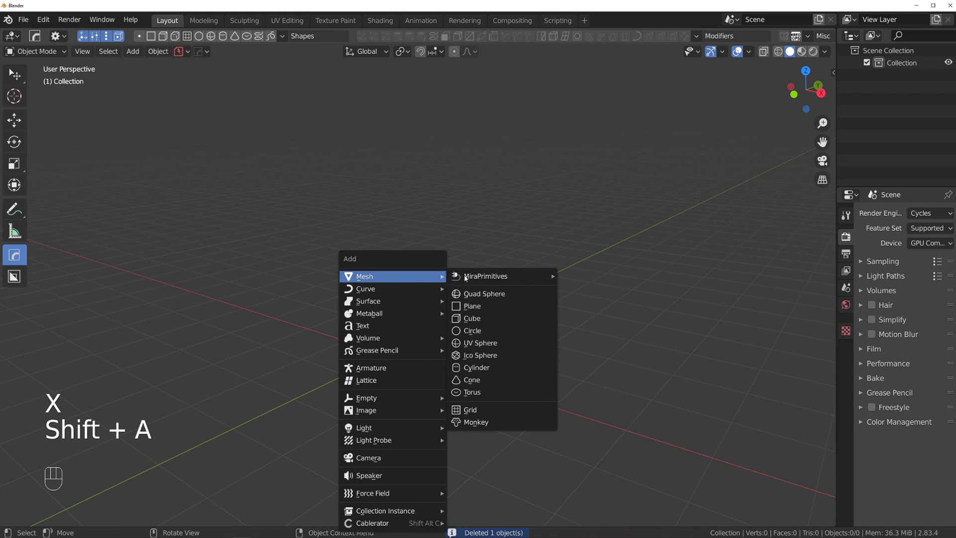
click(488, 318)
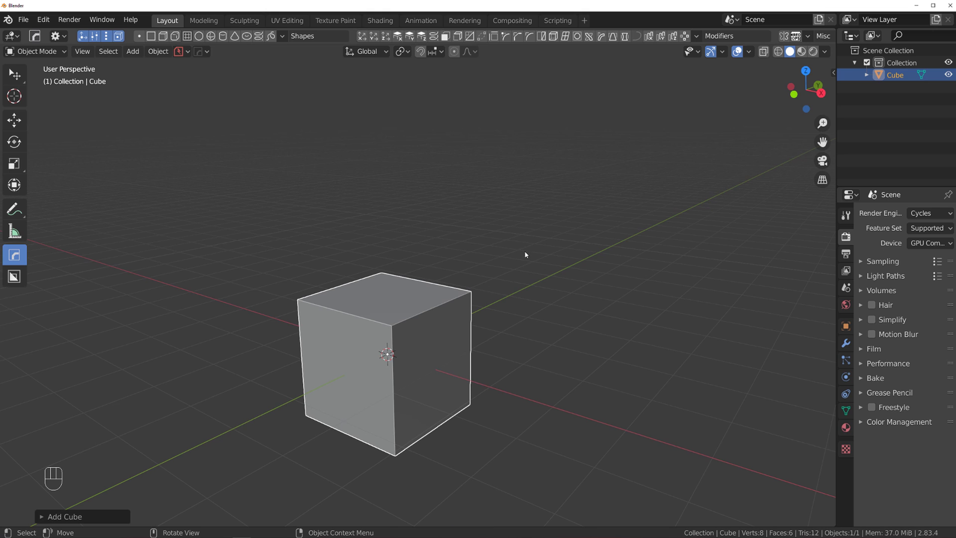
Step: Add a mesh plane beside the cube and rotate it 90 degrees about the X axis
shift+middle_drag(524, 254, 447, 281)
key(shift+a)
mouse_move(433, 279)
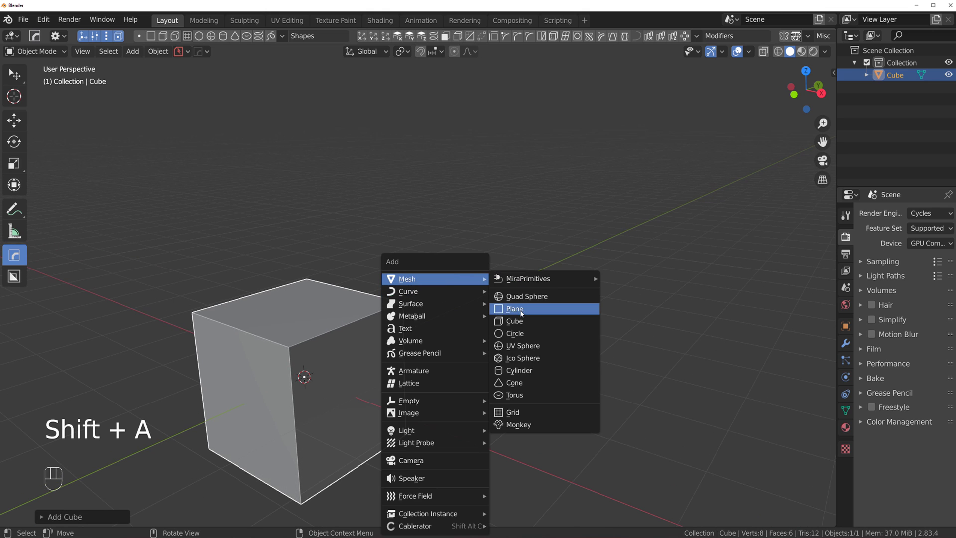
click(521, 312)
key(g)
click(560, 288)
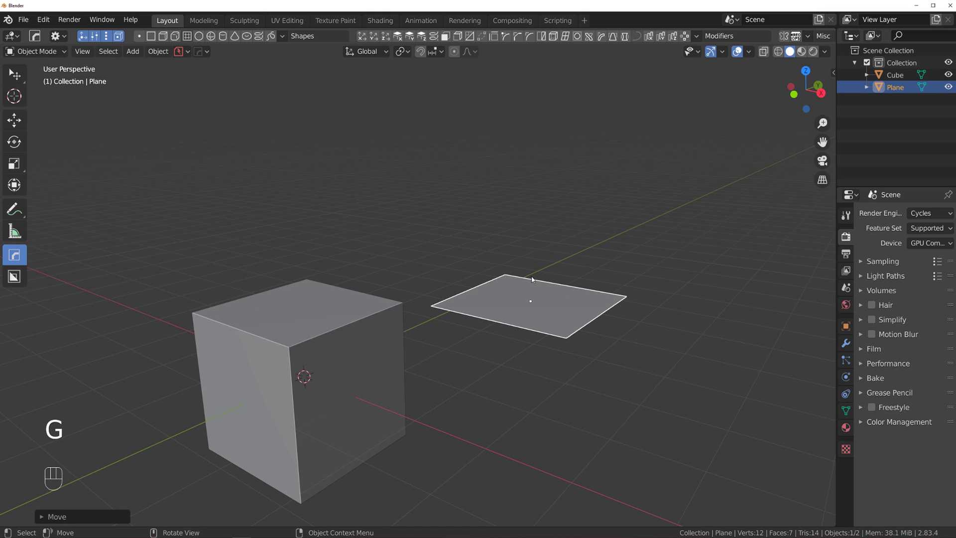
text(rx90)
key(Return)
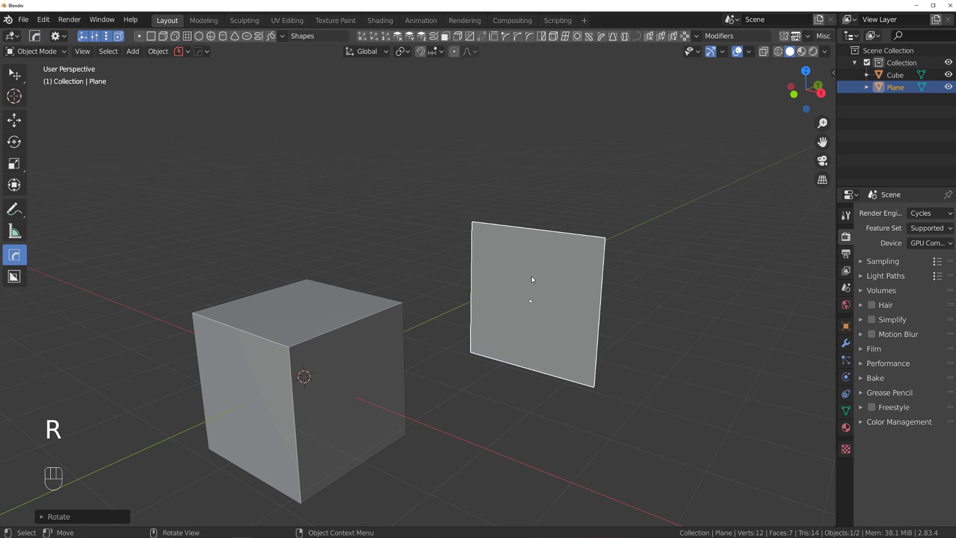
Step: Divide the upright plane with eight evenly spaced vertical loop cuts and return to Object Mode
key(Tab)
key(ctrl+r)
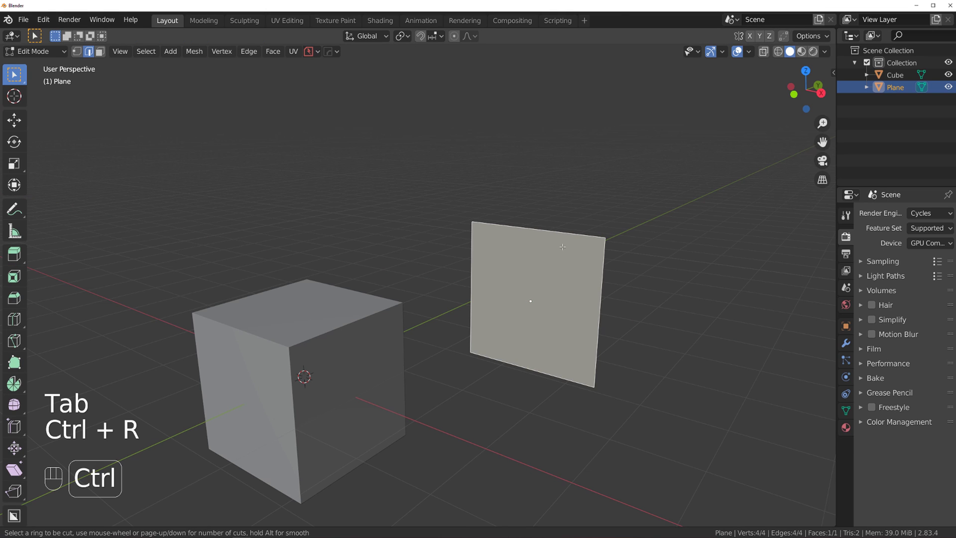
scroll(562, 247, up, 8)
click(563, 247)
right_click(555, 209)
key(Tab)
key(Tab)
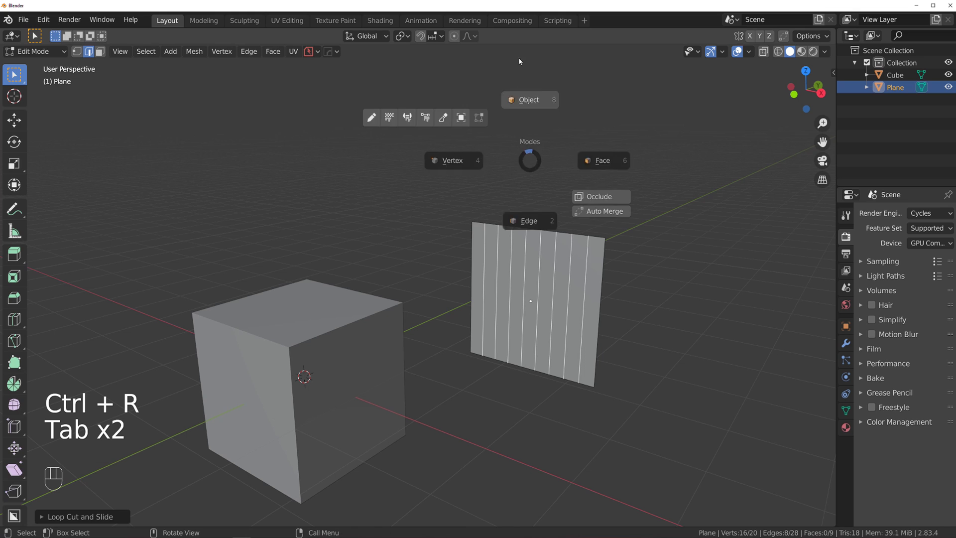
click(519, 61)
Step: Bend the plane with a HardOps deform modifier and apply its object transform
click(601, 36)
shift+middle_drag(620, 191, 495, 222)
key(ctrl+a)
click(516, 198)
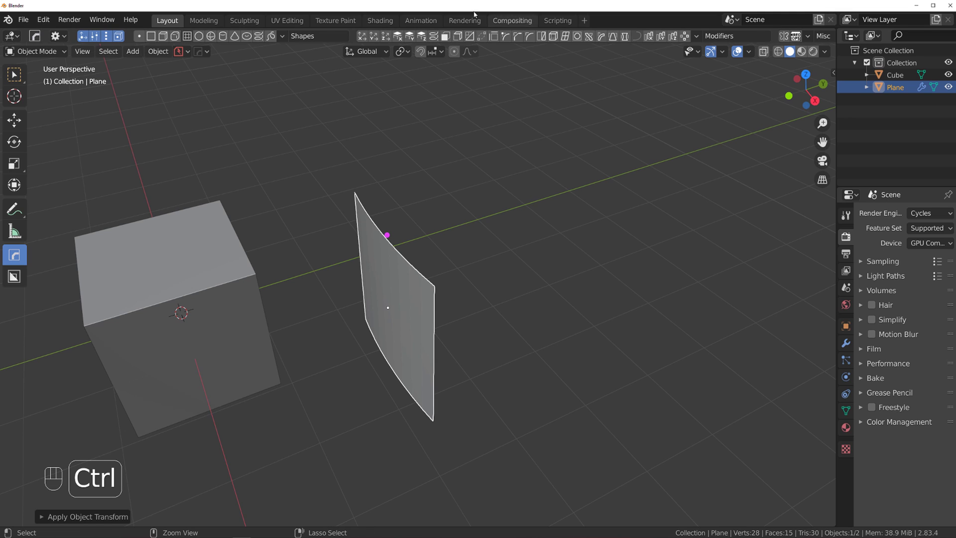
Step: Increase the bend angle of the plane's HOPS deform modifier through its modifier dot and sharpen the plane
ctrl+click(389, 236)
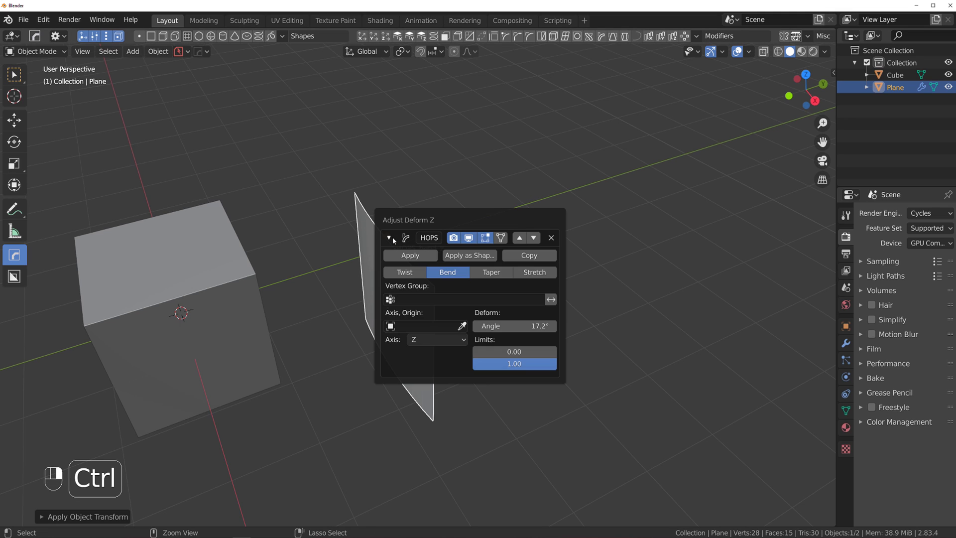
drag(459, 221, 645, 181)
drag(697, 287, 734, 287)
mouse_move(465, 206)
middle_down()
mouse_move(480, 184)
mouse_move(594, 213)
mouse_move(745, 203)
mouse_move(427, 205)
mouse_move(545, 214)
mouse_move(463, 218)
middle_up()
key(q)
click(481, 186)
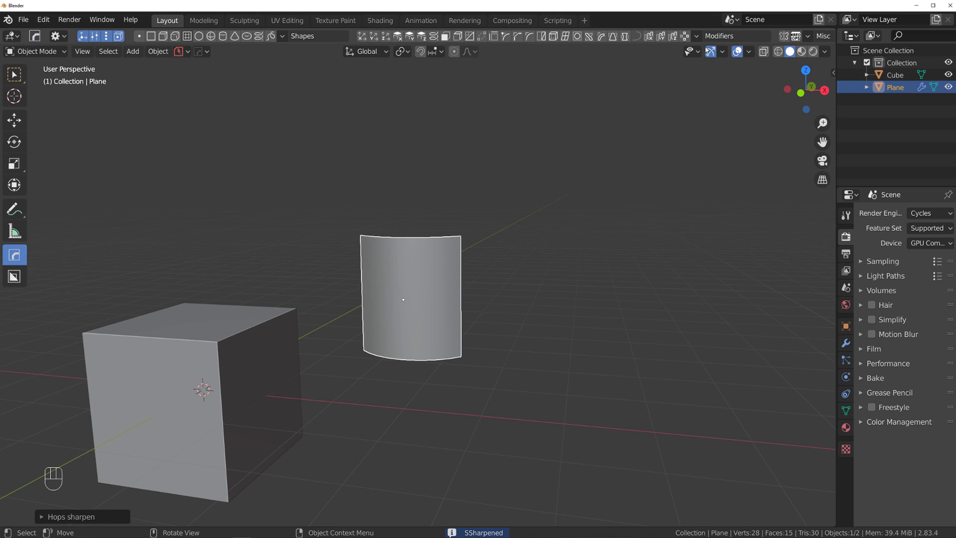
Step: Delete the bent plane so that only the cube is left in the scene
key(x)
click(461, 206)
middle_drag(204, 370, 391, 217)
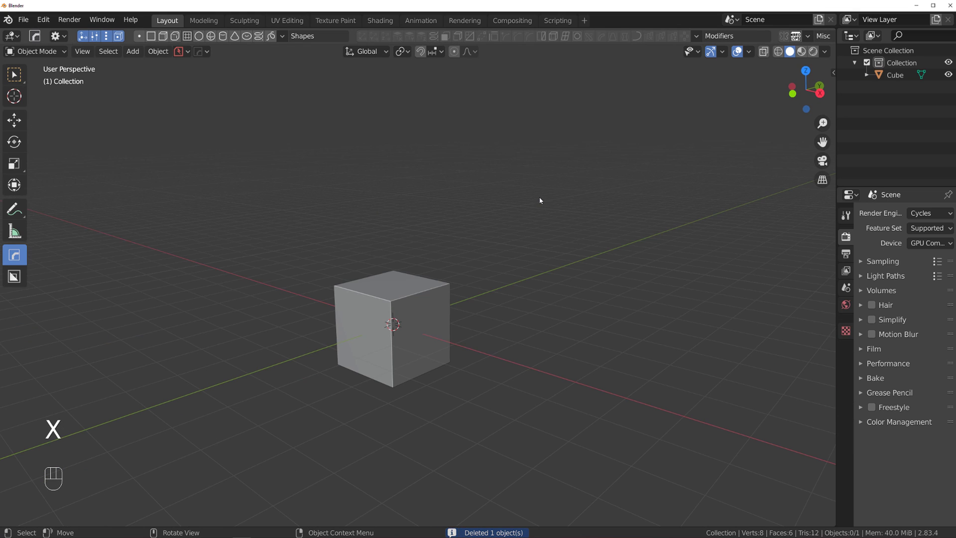
scroll(399, 343, up, 2)
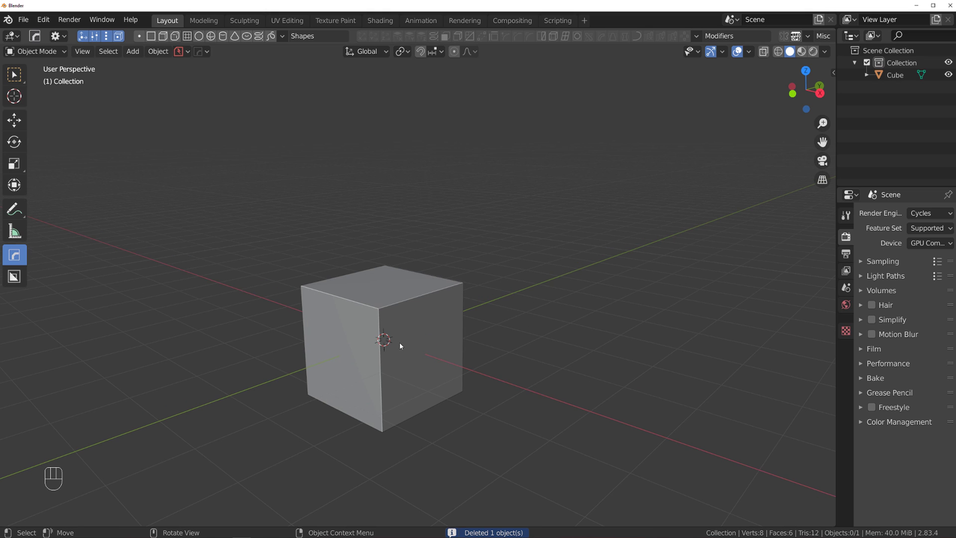
shift+middle_drag(459, 297, 448, 251)
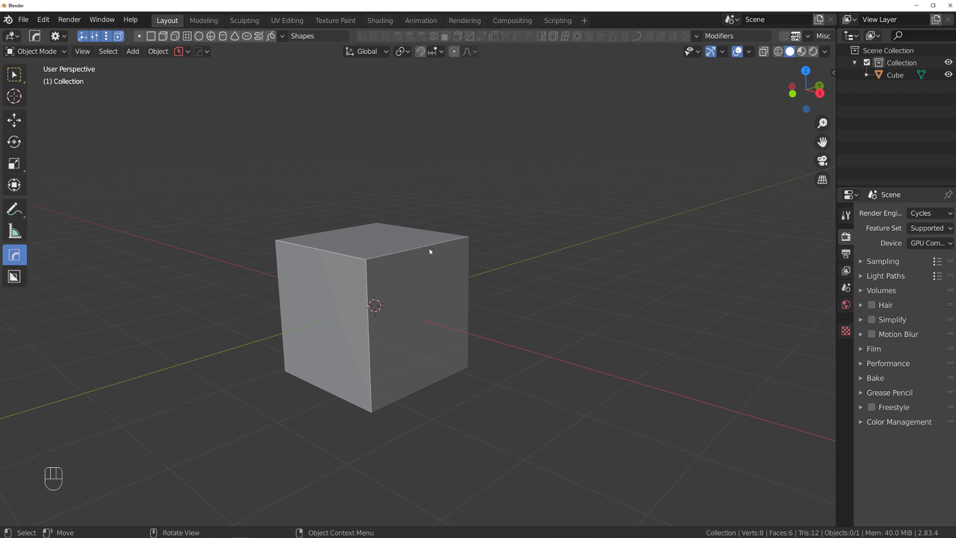
Step: Examine the HardOps menu with nothing selected, with the cube selected, in Edit Mode and in the Sculpting workspace, and return to the Layout workspace
key(q)
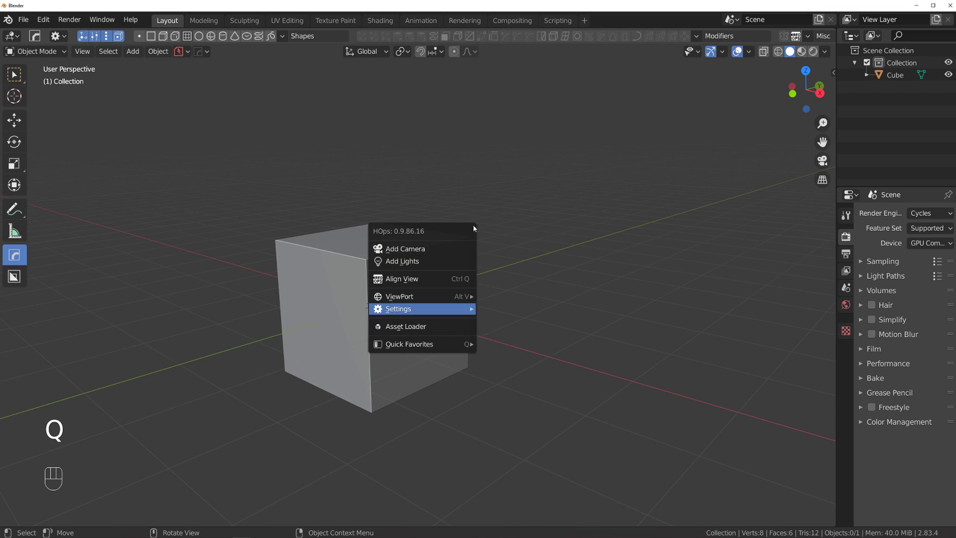
click(408, 263)
key(q)
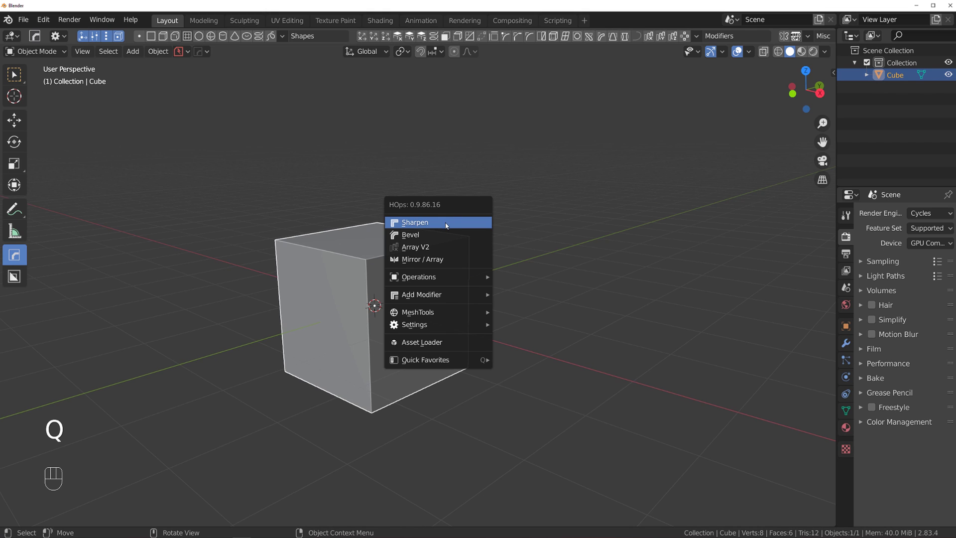
key(Tab)
key(q)
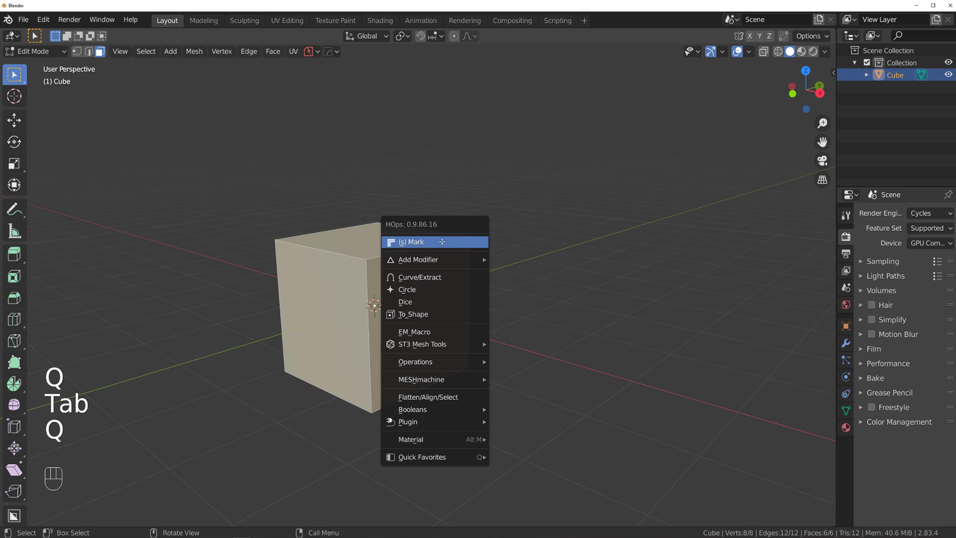
click(244, 21)
key(q)
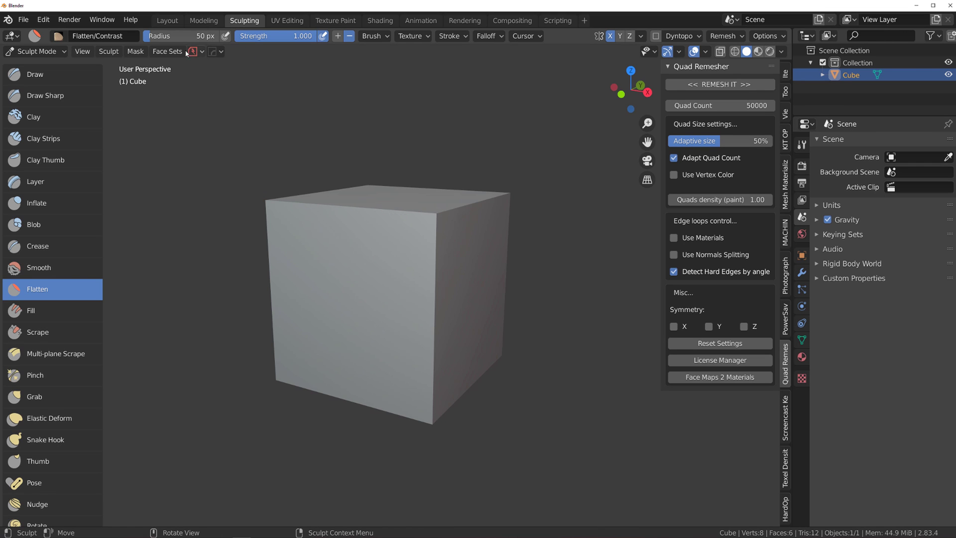
click(168, 20)
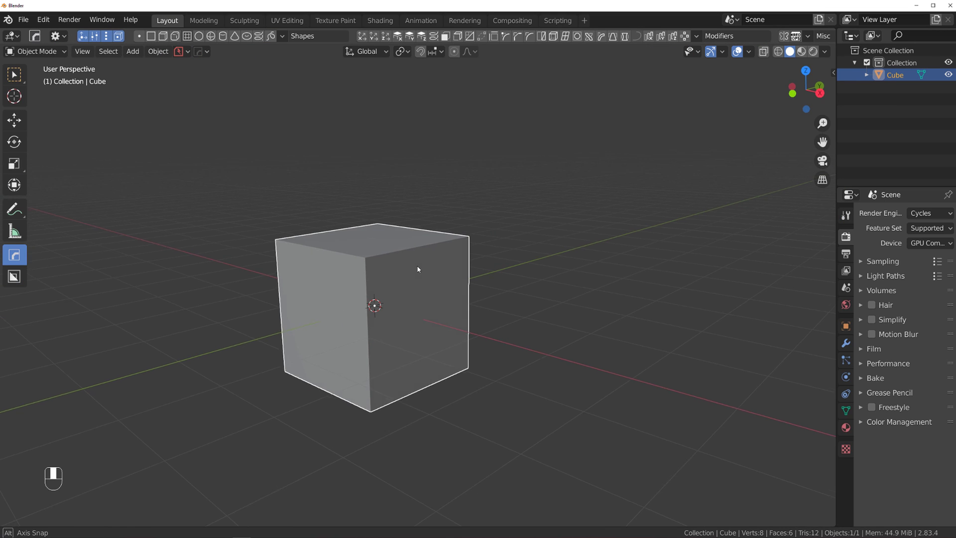
Step: Compare the cube's HardOps menu in Object Mode with its Edit Mode version and return to Object Mode
scroll(418, 265, up, 2)
shift+middle_drag(426, 247, 434, 252)
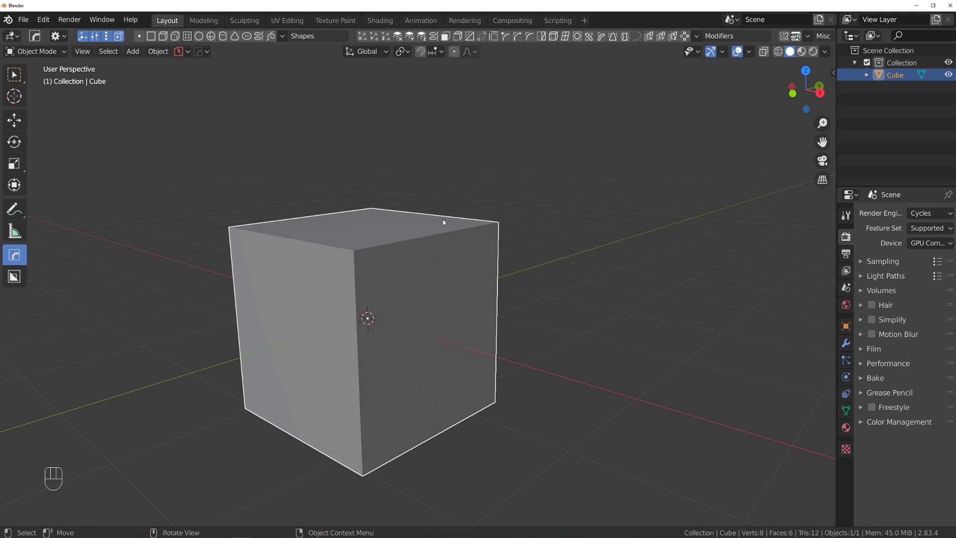
scroll(431, 256, down, 2)
key(q)
key(Tab)
click(617, 279)
key(q)
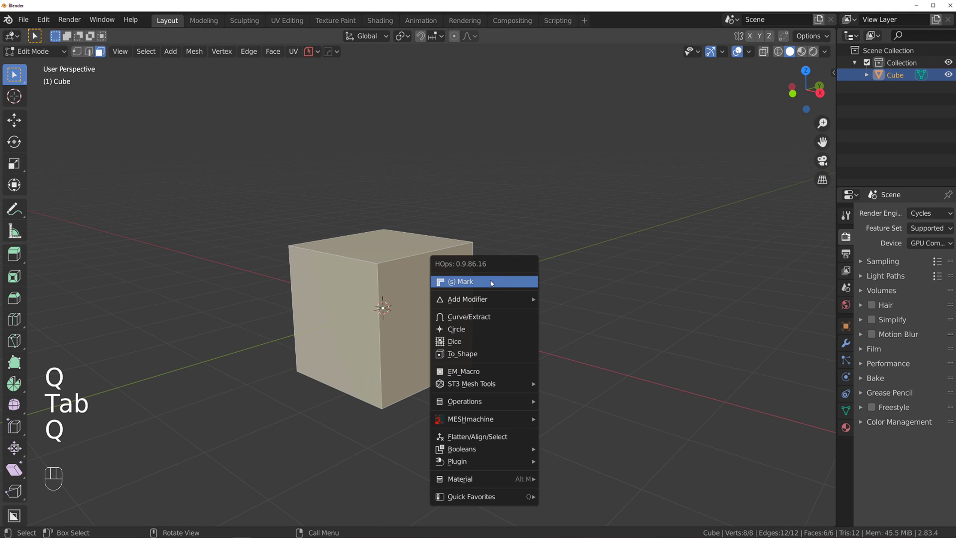
right_click(402, 221)
key(Tab)
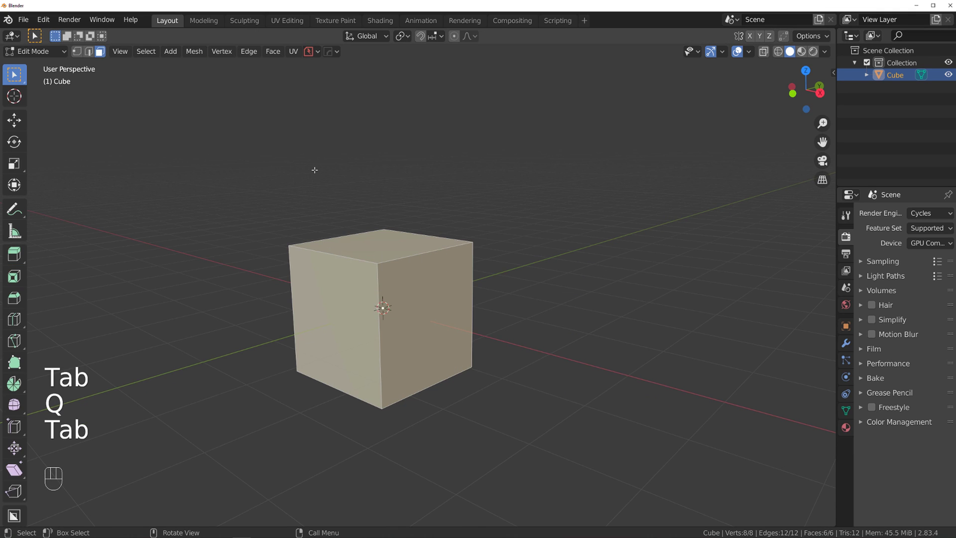
key(Tab)
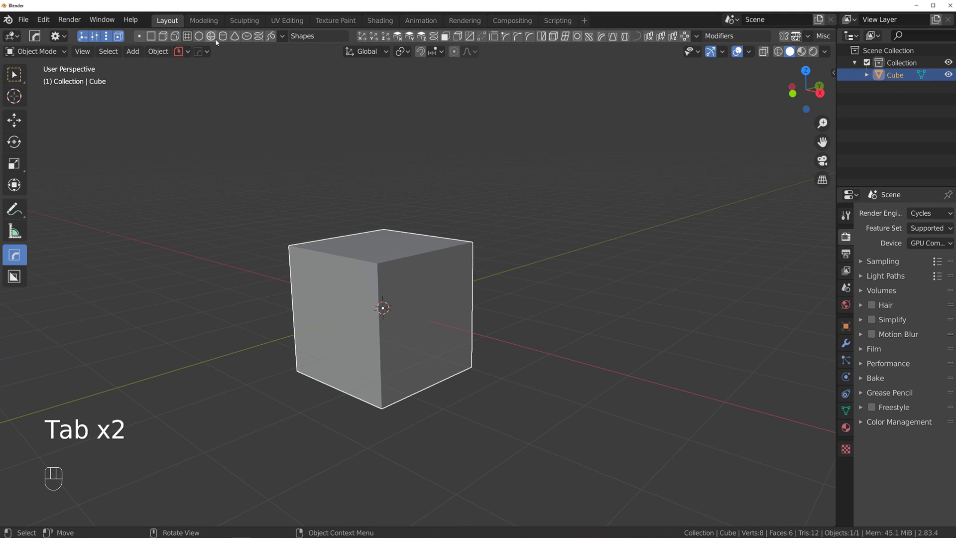
Step: Examine the HardOps options offered in the viewport header and in the sidebar's HOps and HardOps sections
click(202, 52)
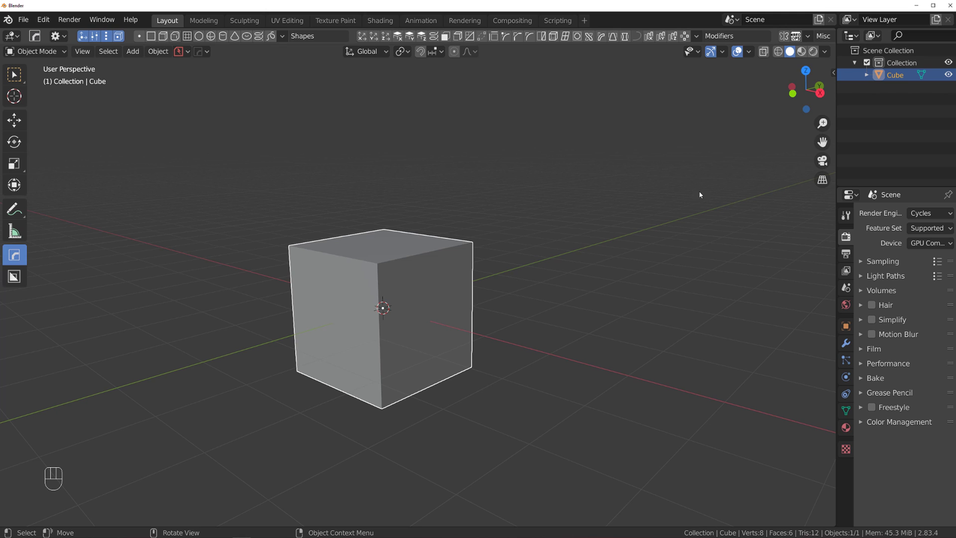
key(n)
click(833, 494)
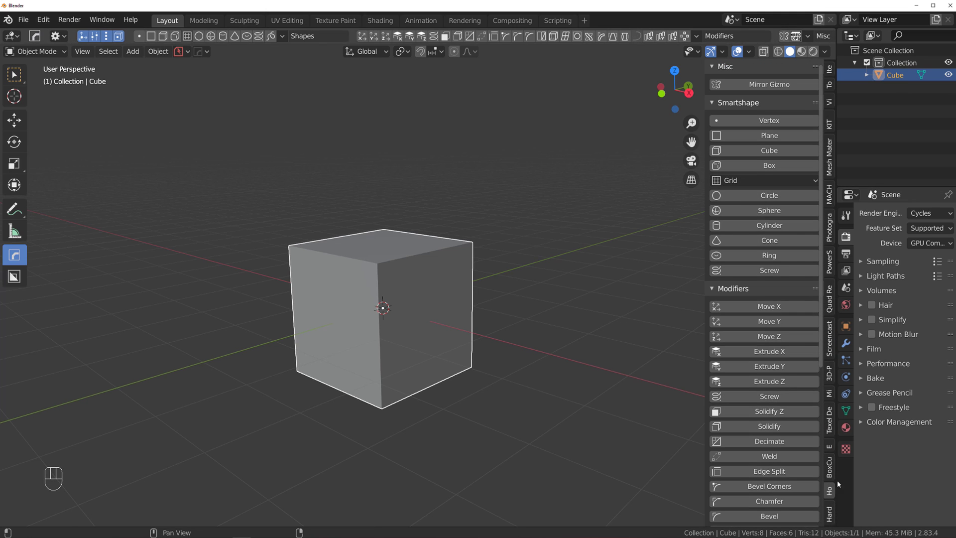
click(830, 514)
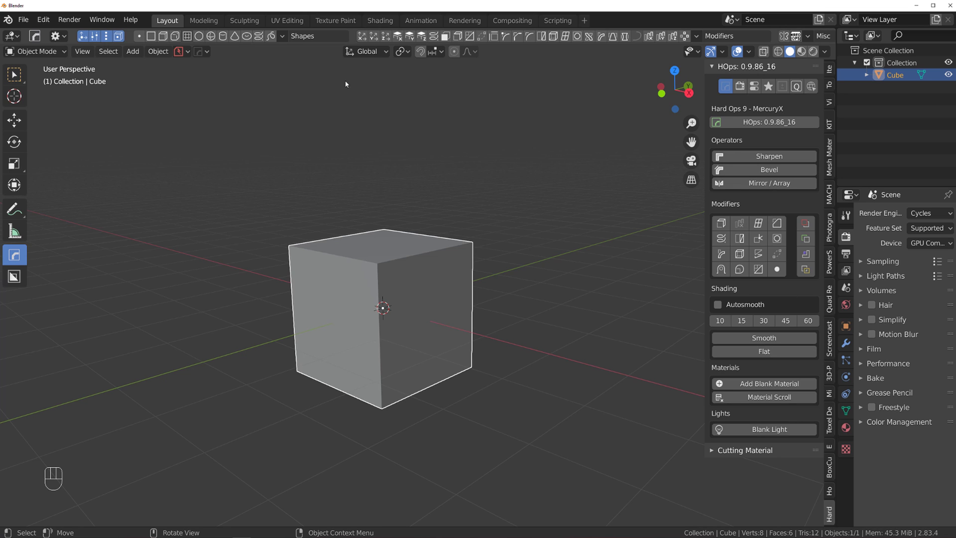
click(211, 55)
key(n)
Step: Enable Auto T Panel and BC Notifications in the HardOps opt-in settings
click(199, 52)
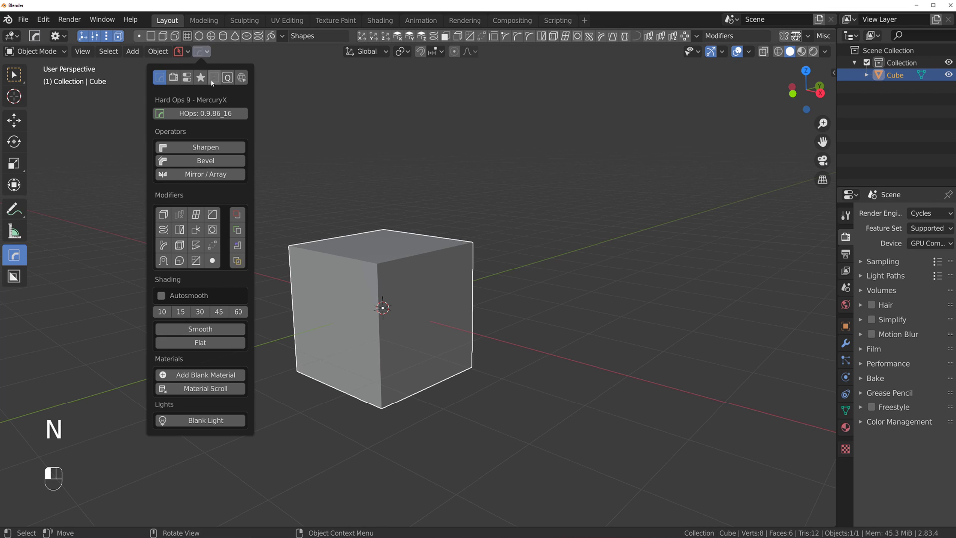
click(200, 77)
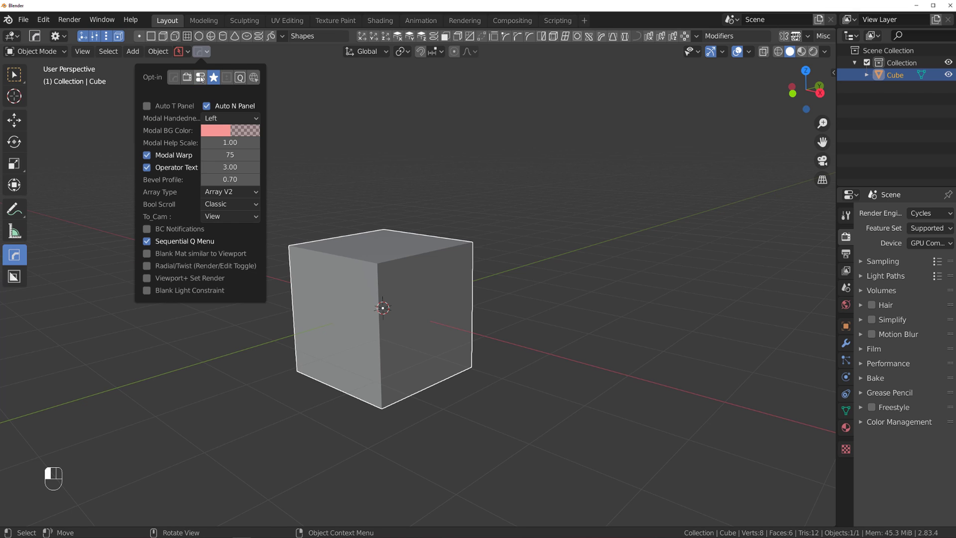
click(168, 111)
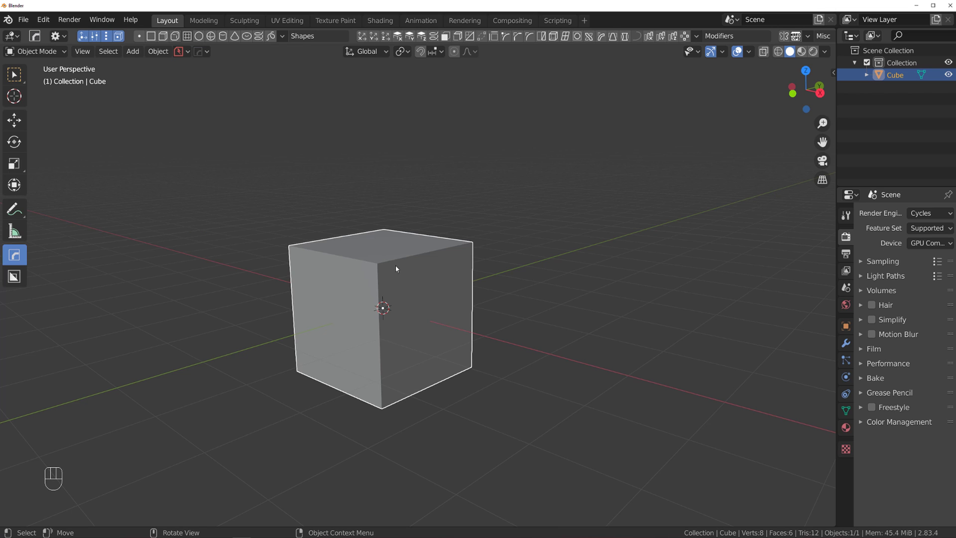
Step: Try adding a Solidify modifier to the cube with HardOps
key(q)
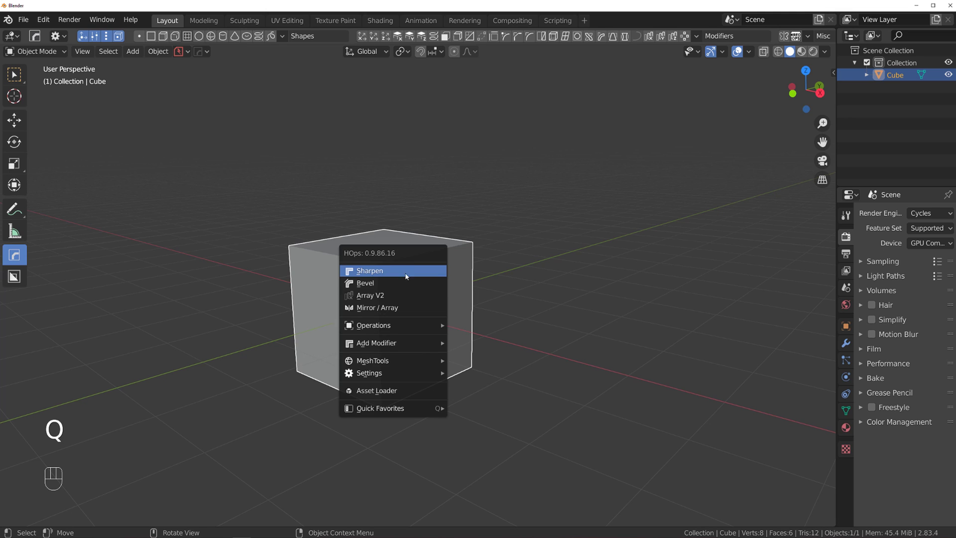
mouse_move(421, 343)
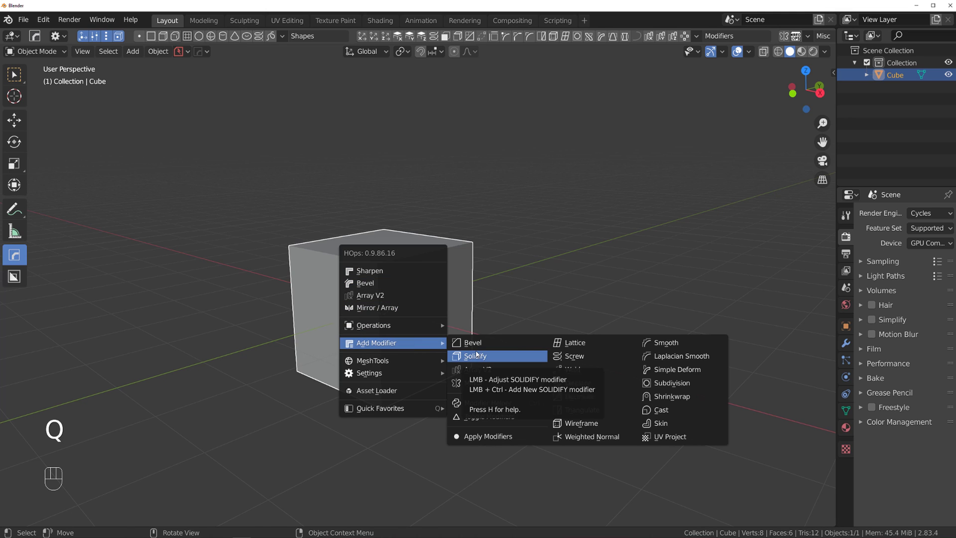
click(478, 355)
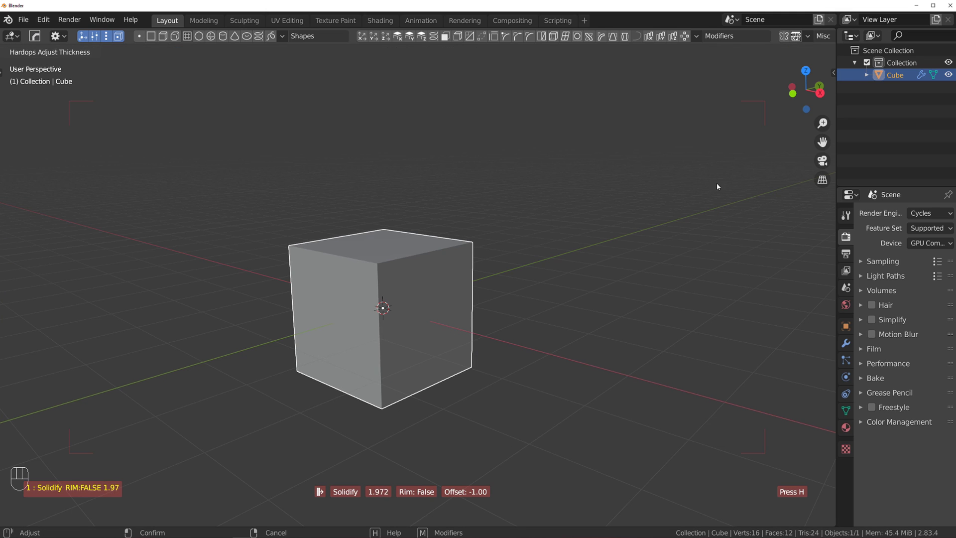
right_click(103, 188)
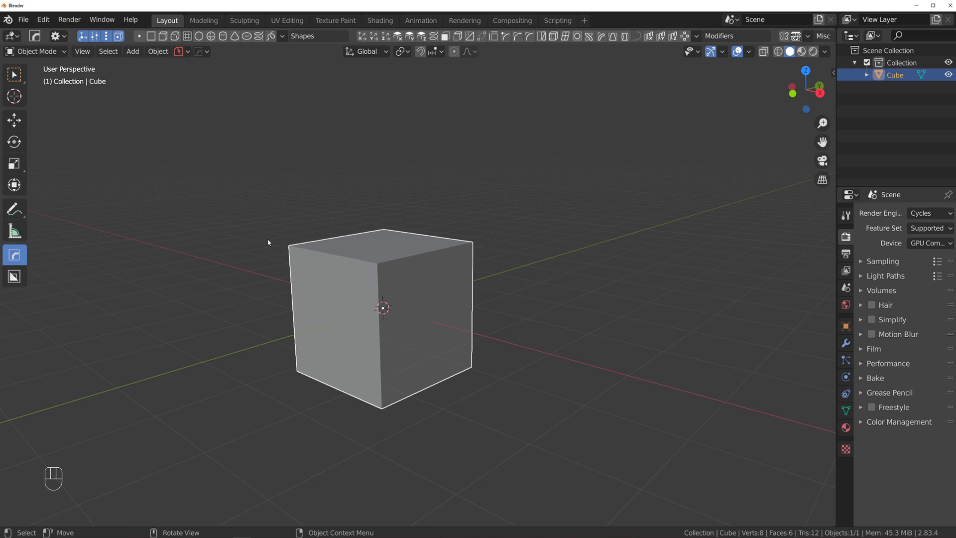
Step: Try a HardOps Bevel on the cube with the sidebar shown, view the operator's hotkey help, and hide the sidebar
key(n)
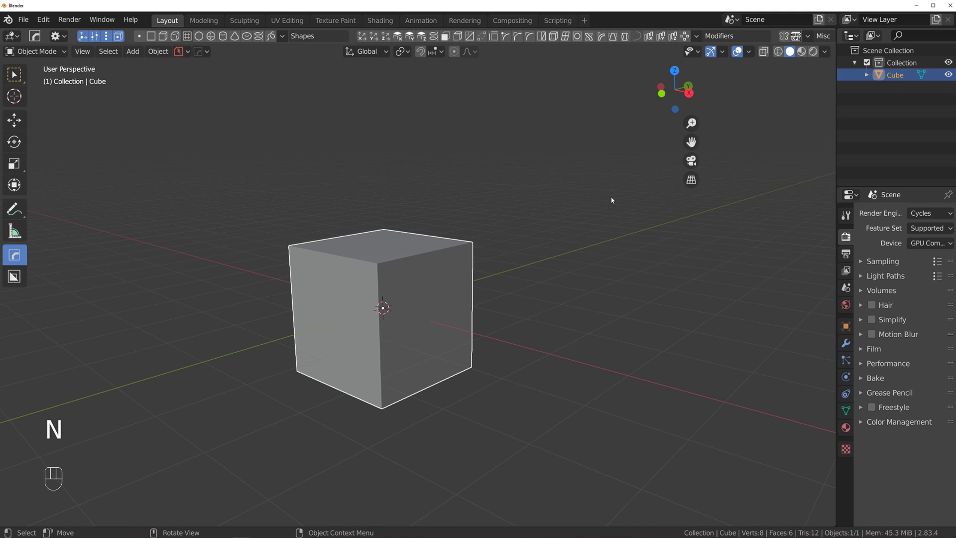
key(q)
mouse_move(536, 217)
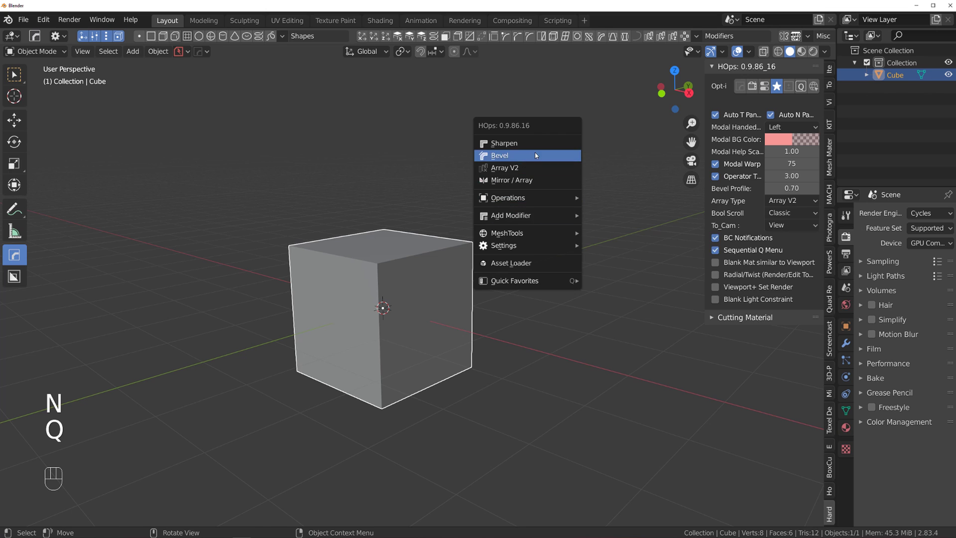
click(534, 154)
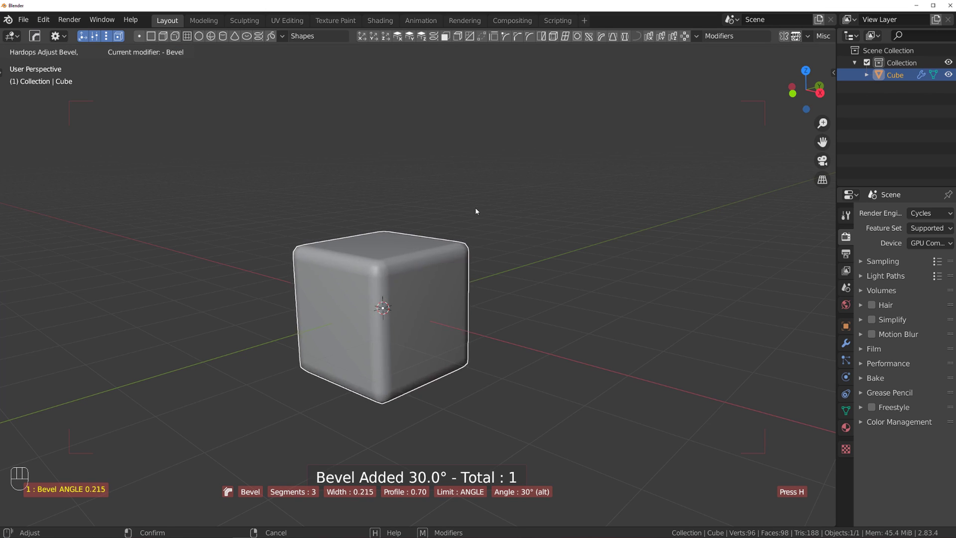
key(h)
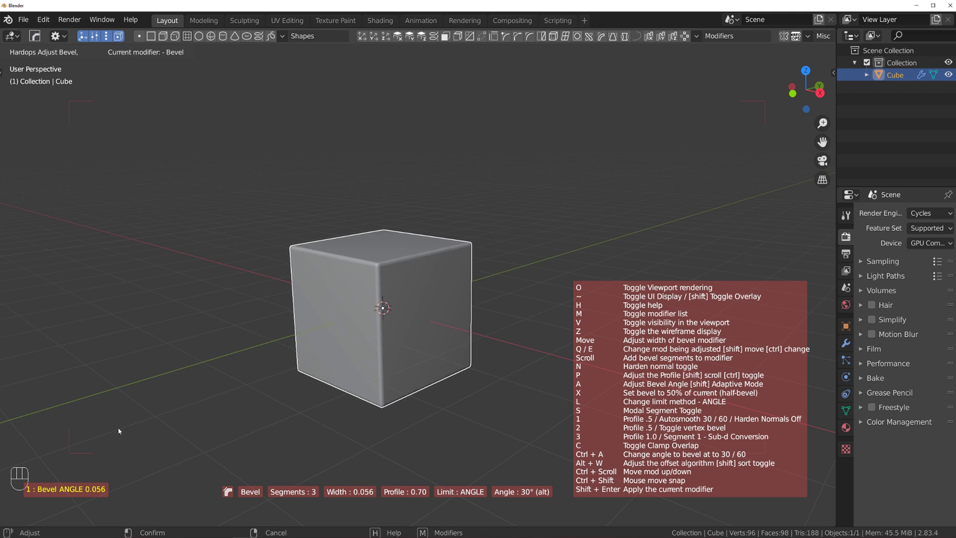
right_click(349, 253)
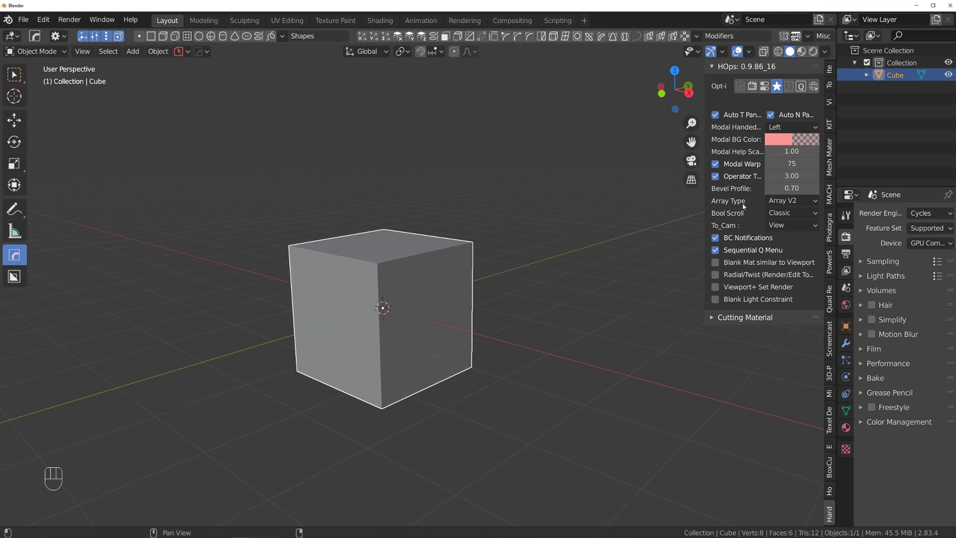
middle_drag(580, 277, 534, 274)
key(n)
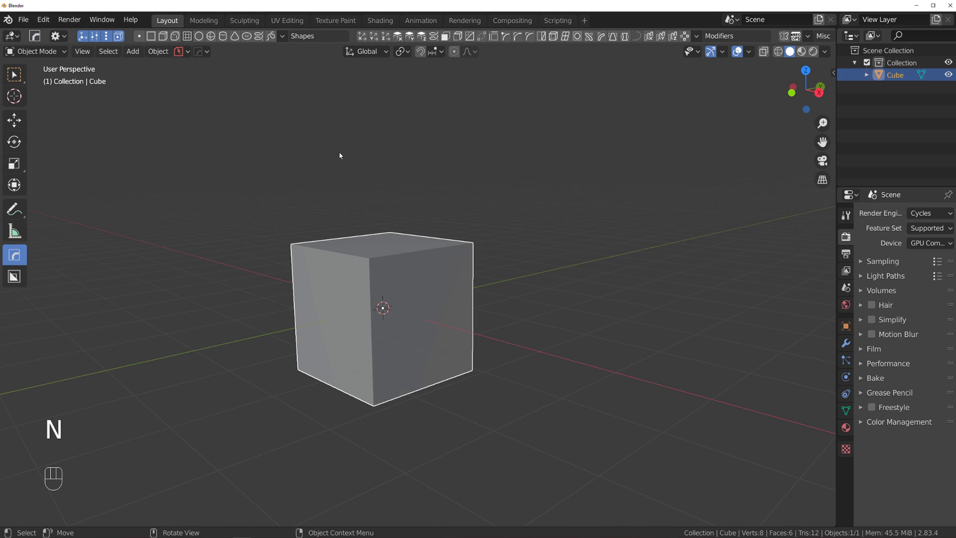
Step: Review the BC Notifications option and try a BoxCutter box cut of about 2.16 by 0.71 on the cube's top face, extruded and rotated
click(197, 52)
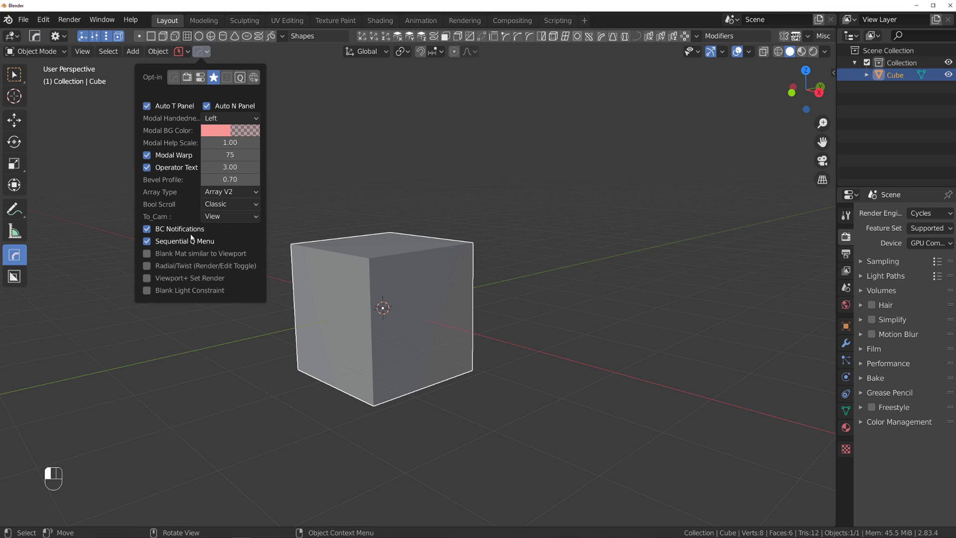
key(alt+w)
middle_drag(409, 242, 398, 268)
drag(390, 253, 450, 343)
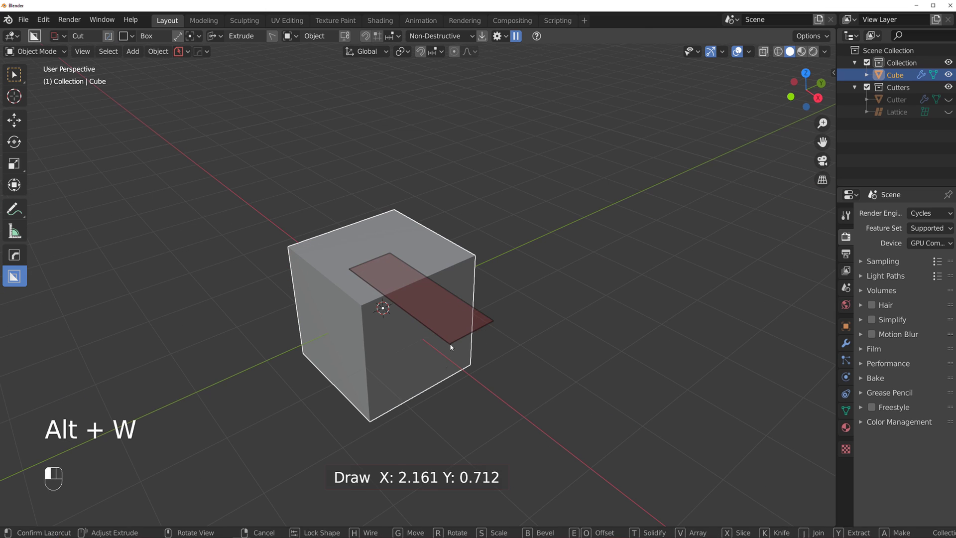
drag(376, 482, 557, 280)
key(r)
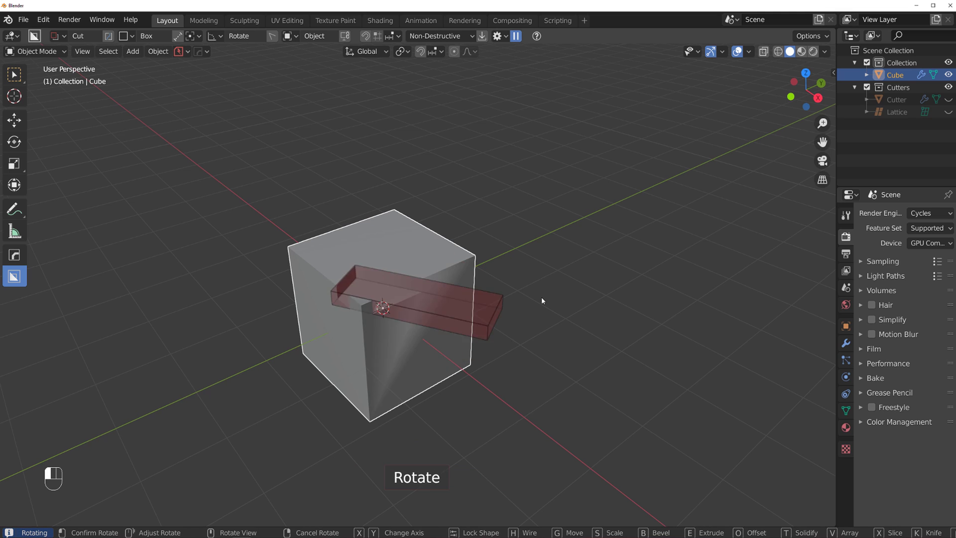
right_click(410, 222)
Step: Discard the box cut in progress and review the modifiers offered in the HardOps main menu's Add Modifier list
click(201, 51)
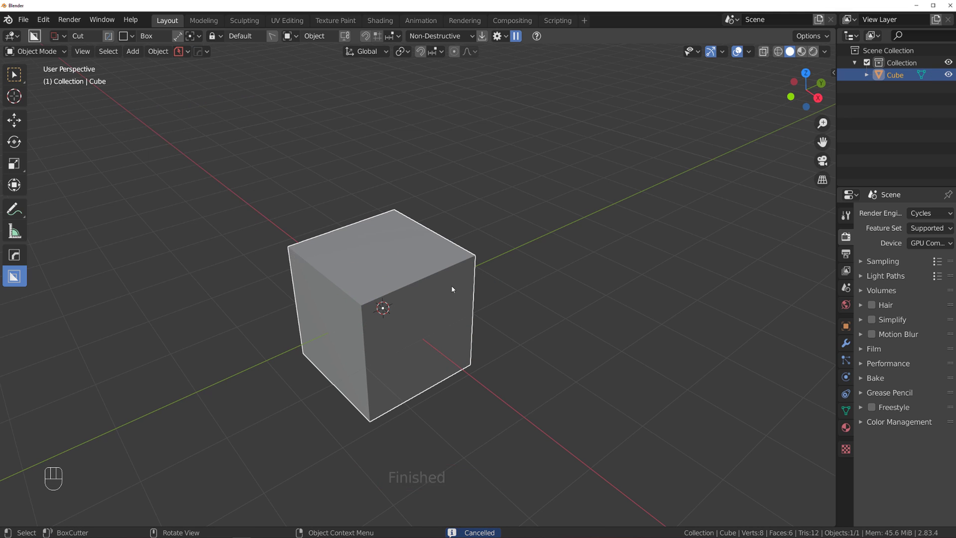
scroll(451, 279, up, 2)
key(q)
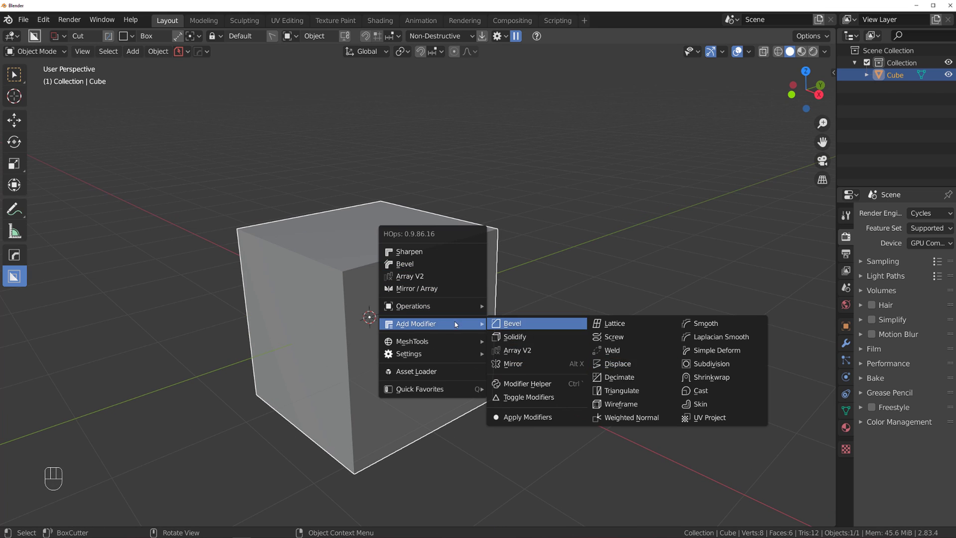
mouse_move(463, 324)
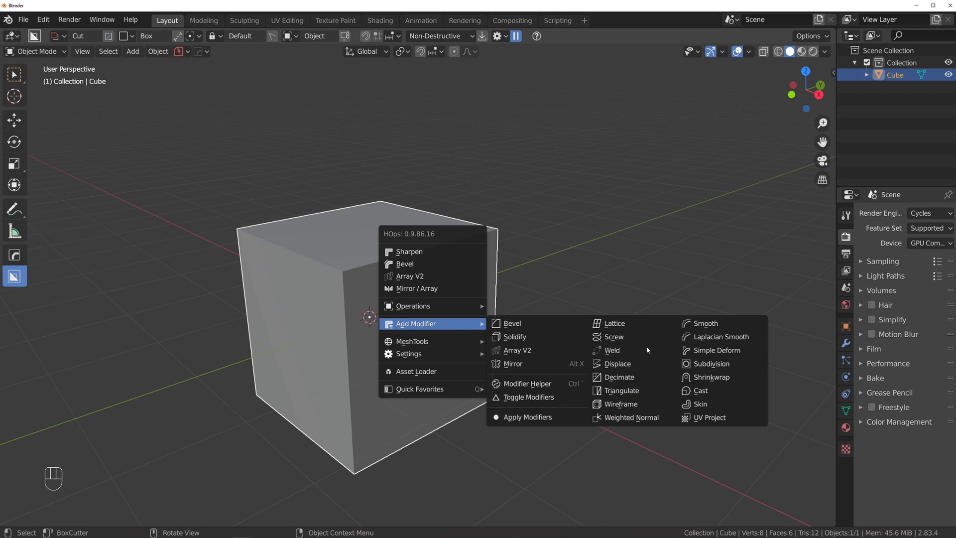
click(540, 397)
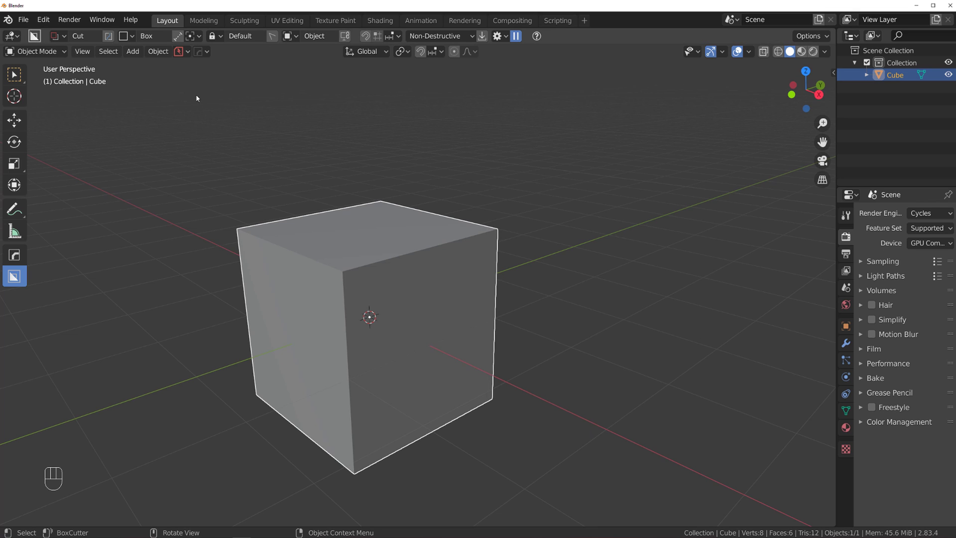
Step: Examine the Operations commands in the HardOps main menu and enable Sequential Q Menu in the opt-in settings
click(201, 51)
key(q)
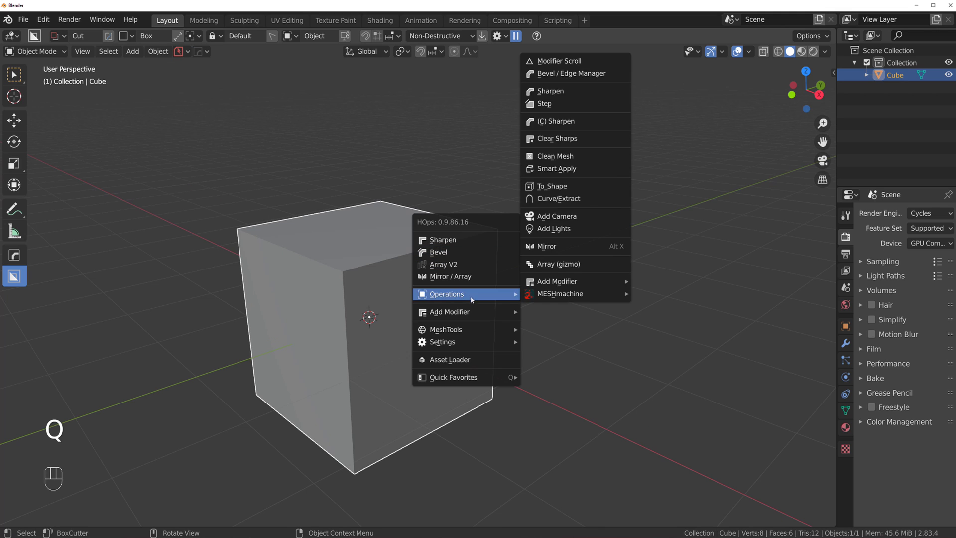
mouse_move(518, 312)
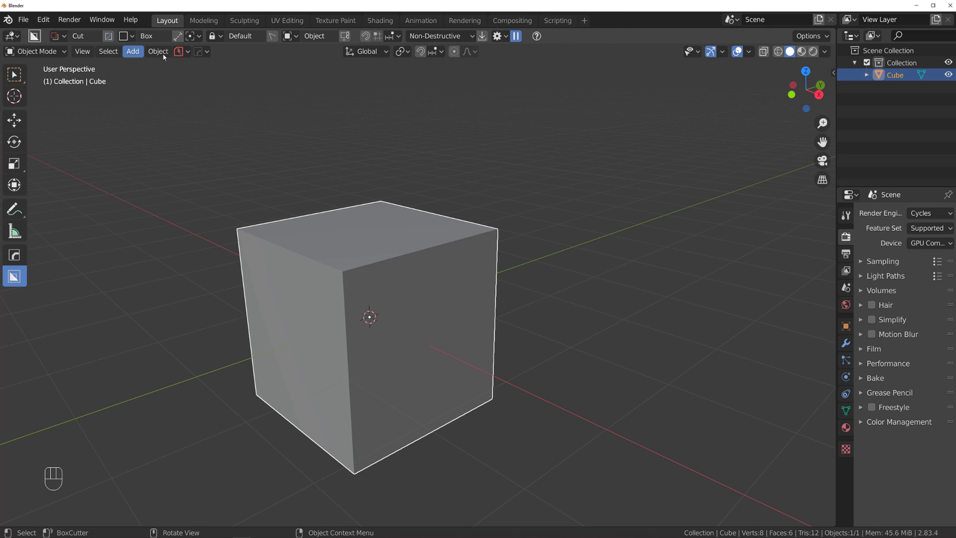
click(200, 52)
click(178, 241)
middle_drag(384, 241, 393, 197)
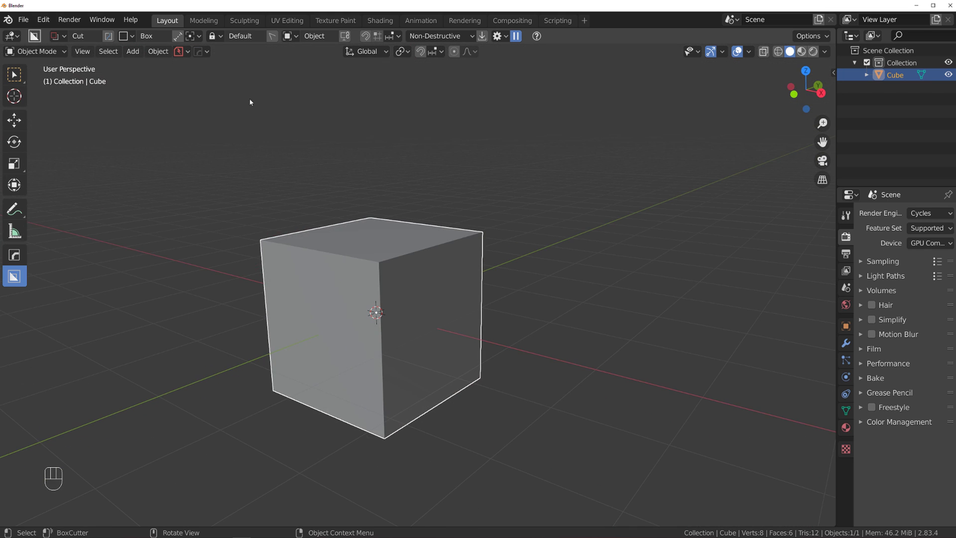
Step: View the available Array Type choices in the HardOps opt-in settings without choosing another one
click(204, 50)
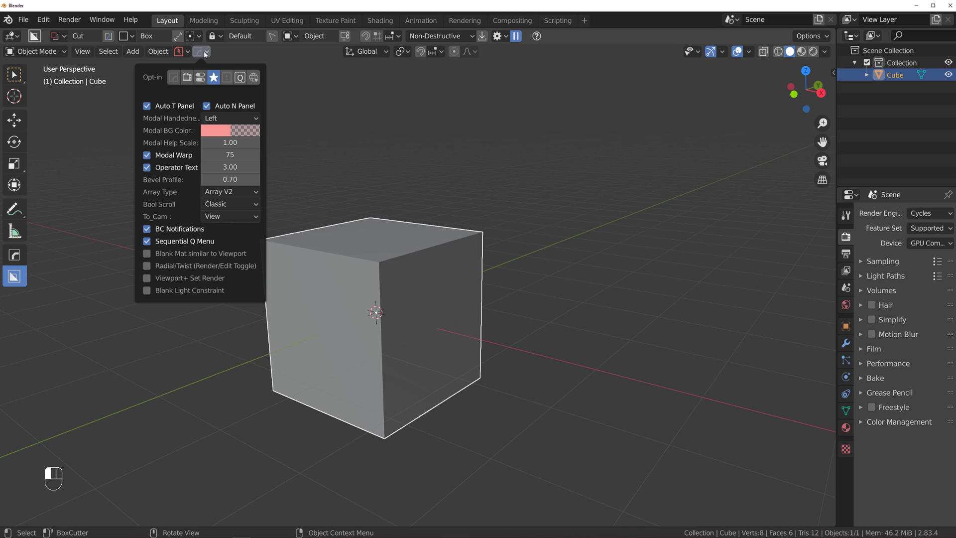
click(242, 193)
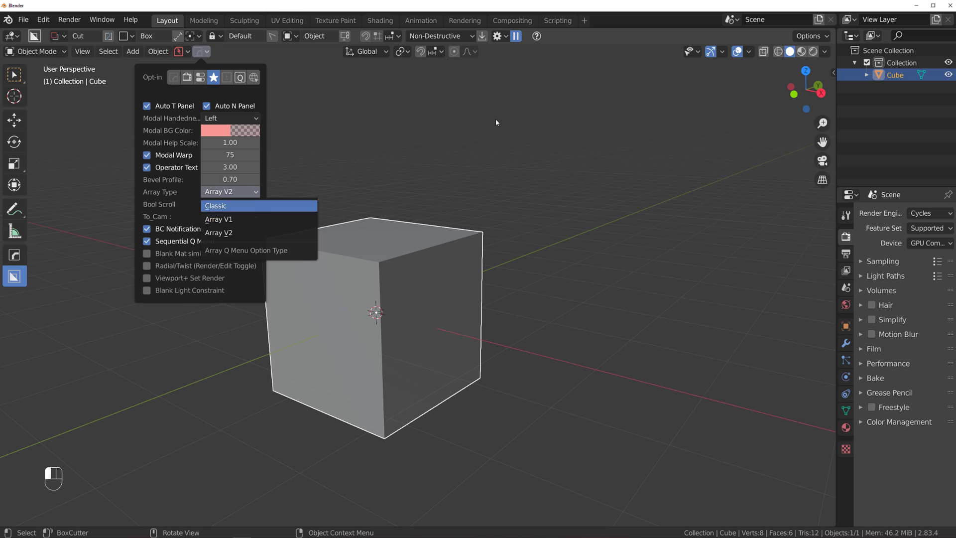
middle_drag(450, 273, 450, 249)
Step: Review the HOps Helper's modifier page and its Workflow and Sharp options, and dismiss the helper
key(ctrl+grave)
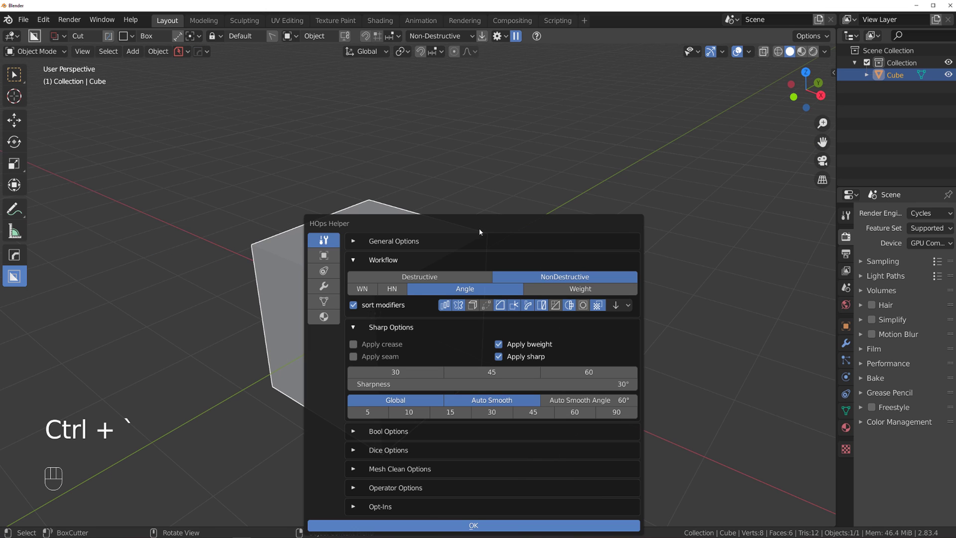
drag(513, 220, 633, 107)
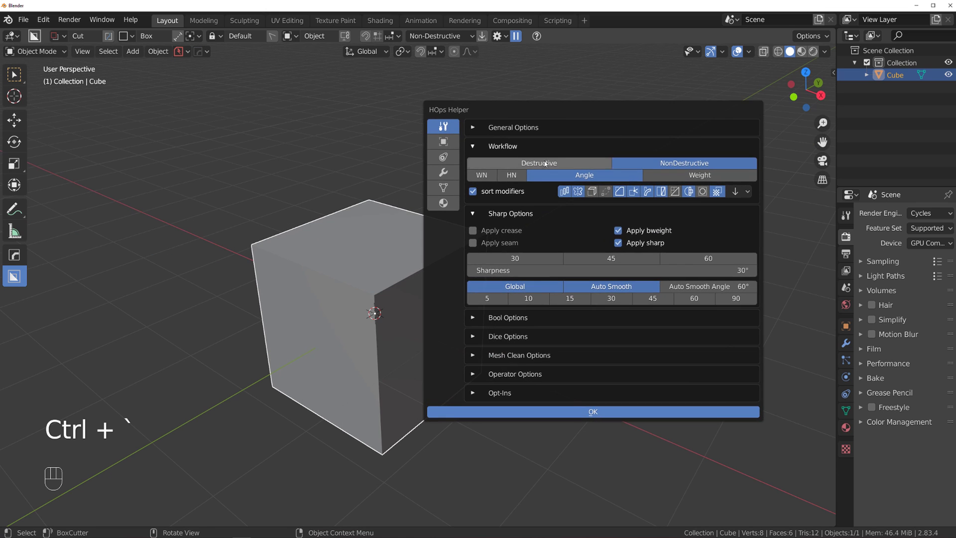
click(444, 172)
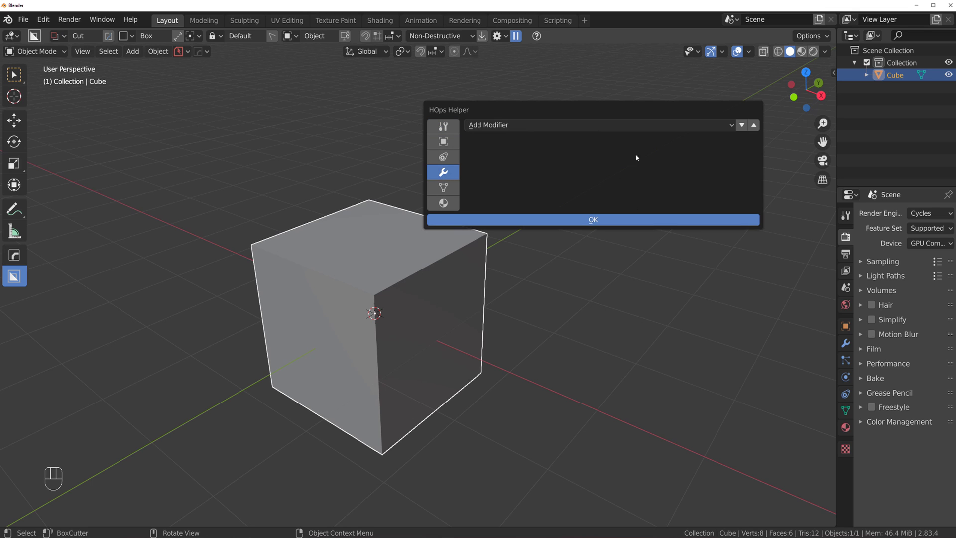
click(443, 126)
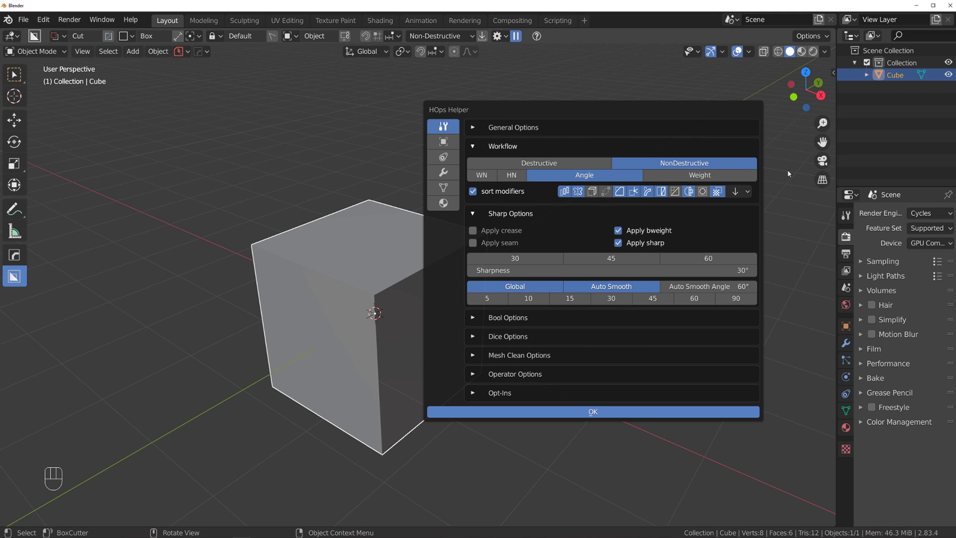
click(400, 231)
middle_drag(414, 246, 435, 235)
scroll(435, 235, up, 1)
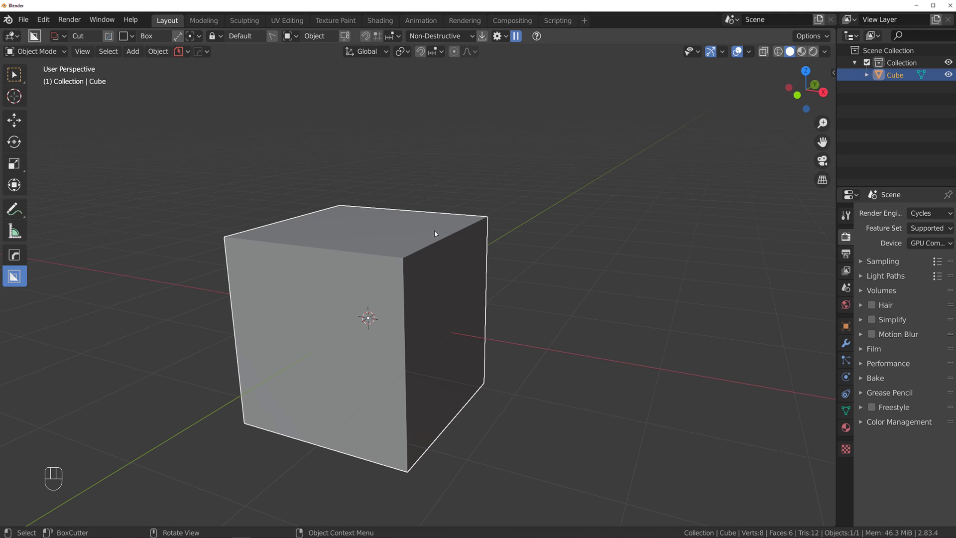
Step: View the HardOps pie menu and try calling up the Bevel Helper on the unbevelled cube
key(shift+q)
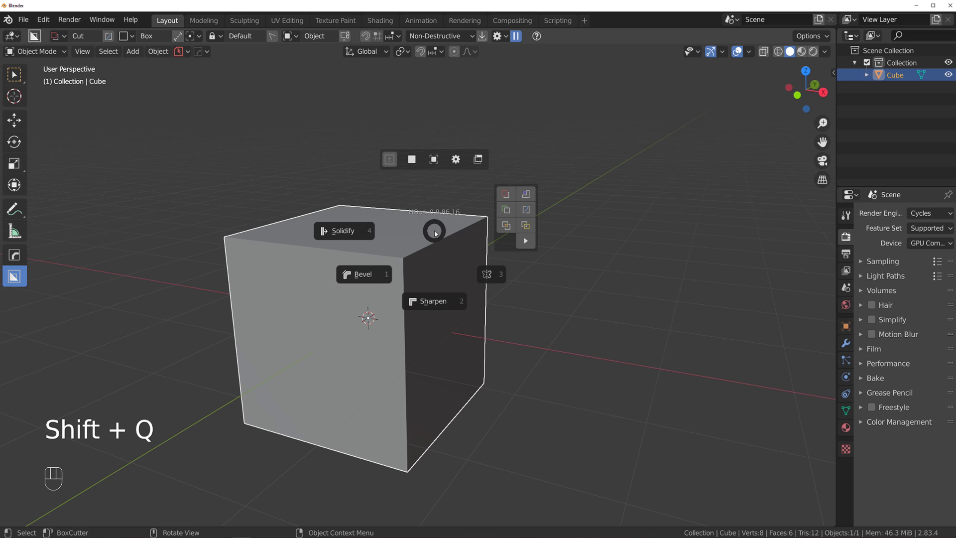
click(456, 159)
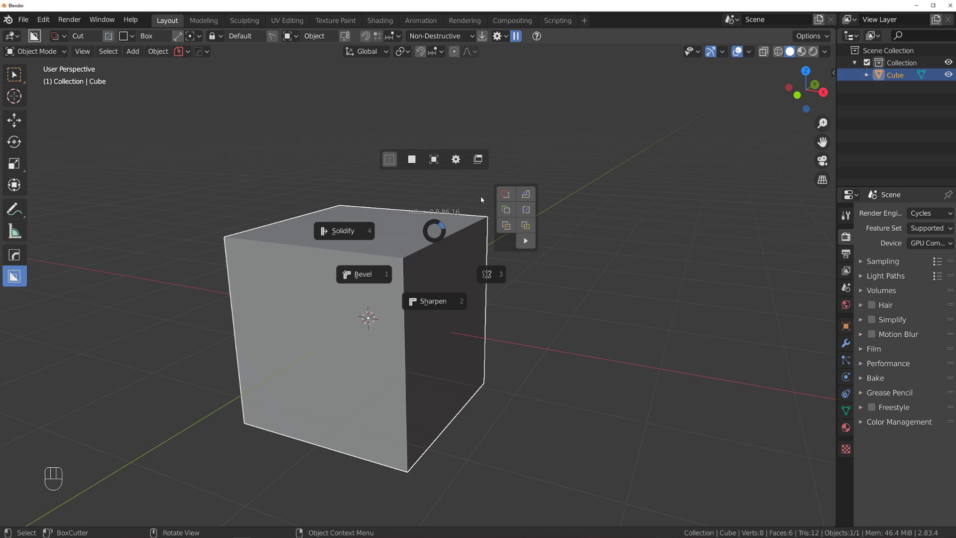
key(Escape)
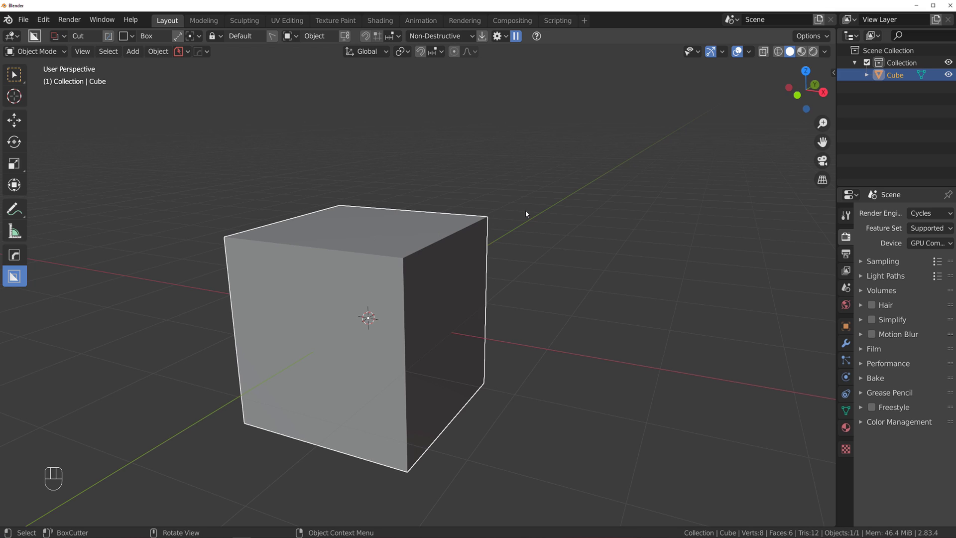
key(ctrl+shift+b)
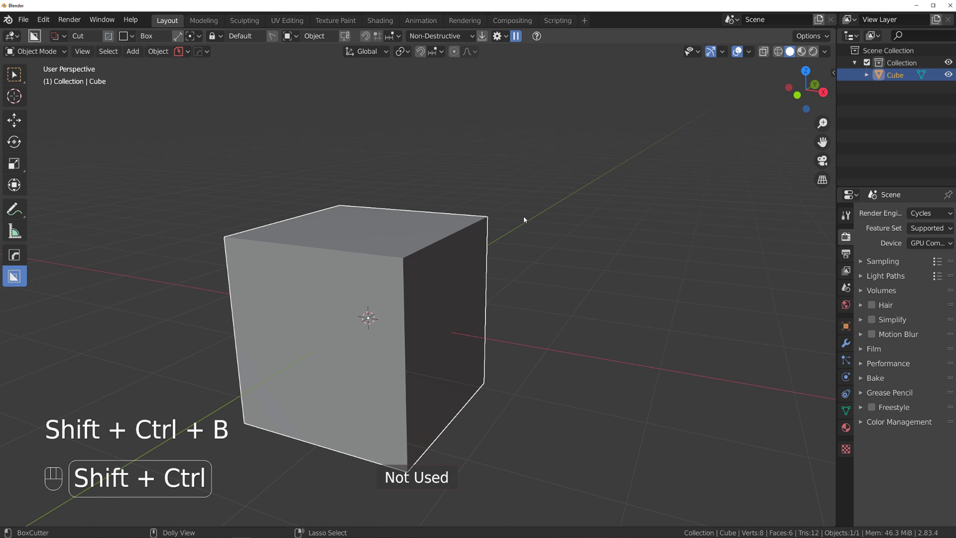
scroll(435, 247, down, 2)
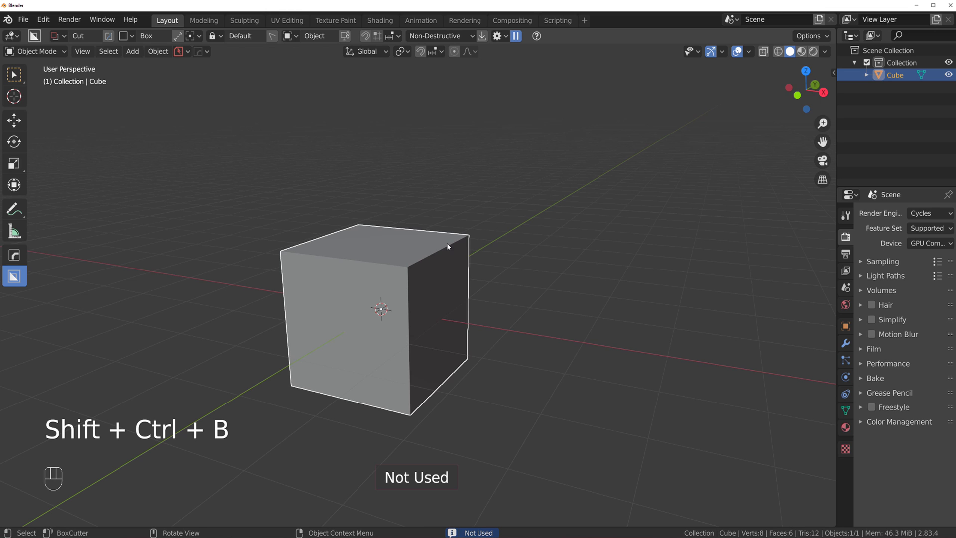
Step: Bevel the cube with HardOps at a width of about 0.062 m with 3 segments and open the Bevel Helper
scroll(425, 248, up, 2)
key(q)
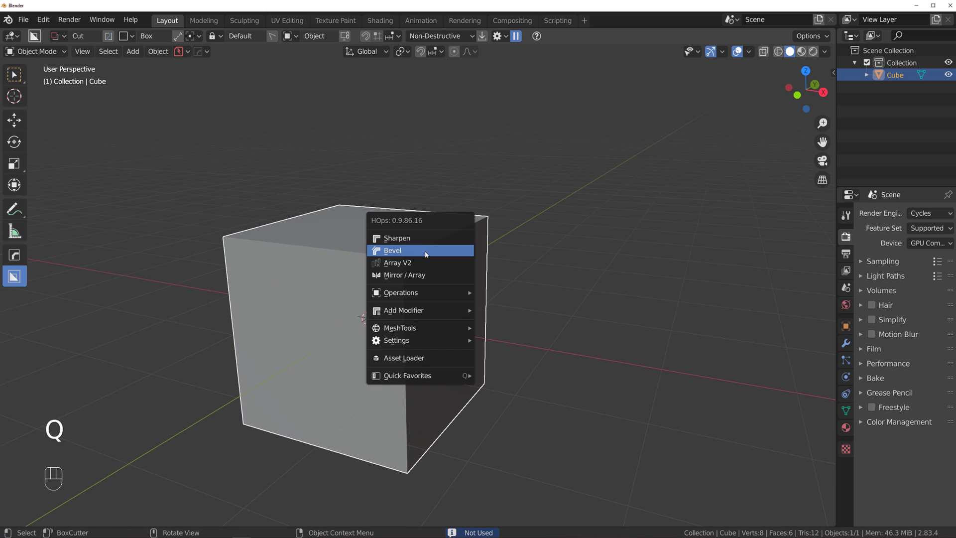
click(402, 250)
click(403, 250)
key(ctrl+shift+b)
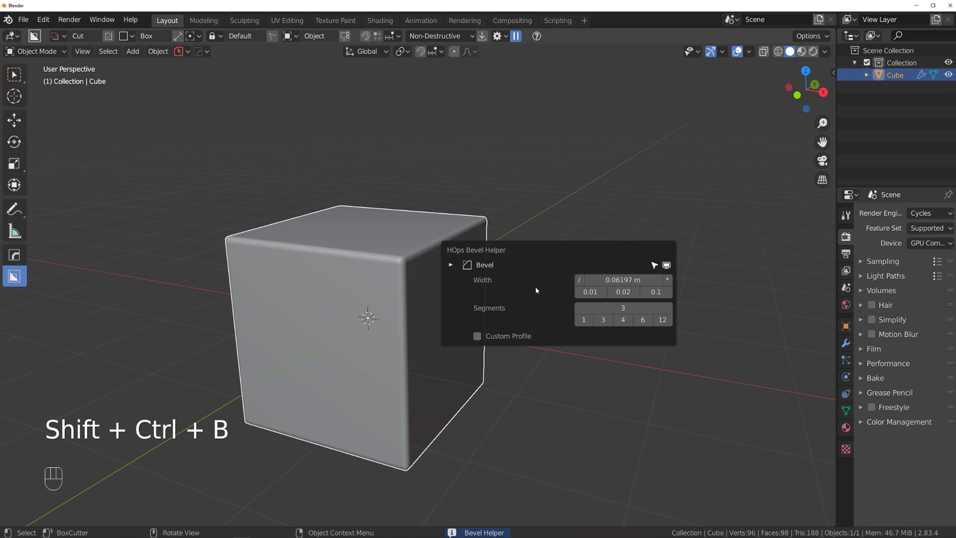
Step: Find the Bool Tool add-on in the preferences by searching for "bool" and examine its assigned shortcuts
click(44, 19)
click(110, 195)
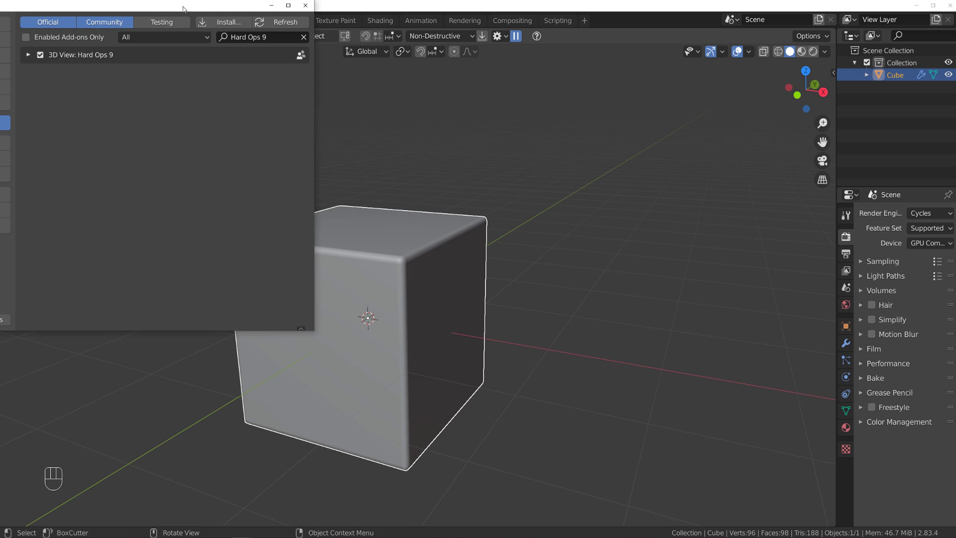
click(544, 125)
text(bool)
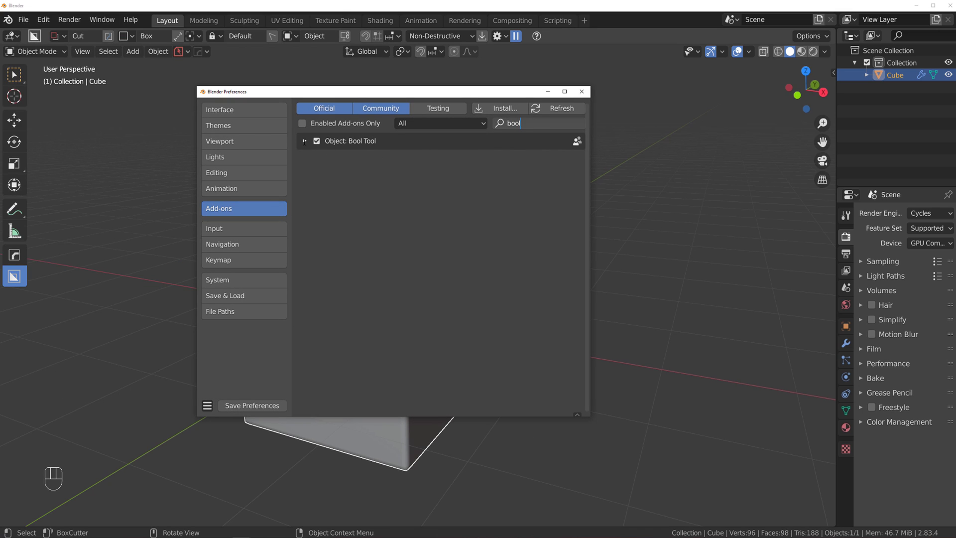
click(304, 141)
scroll(491, 264, down, 5)
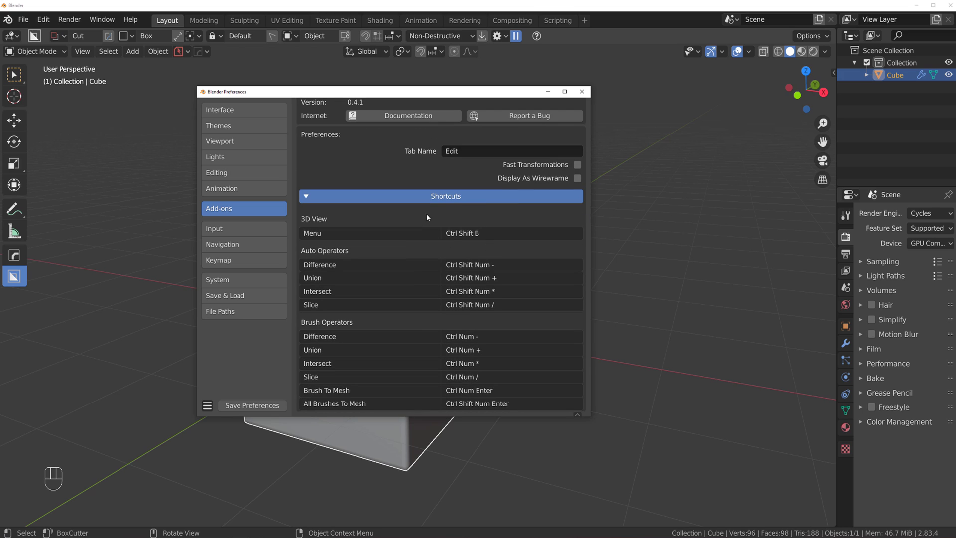
scroll(447, 258, up, 1)
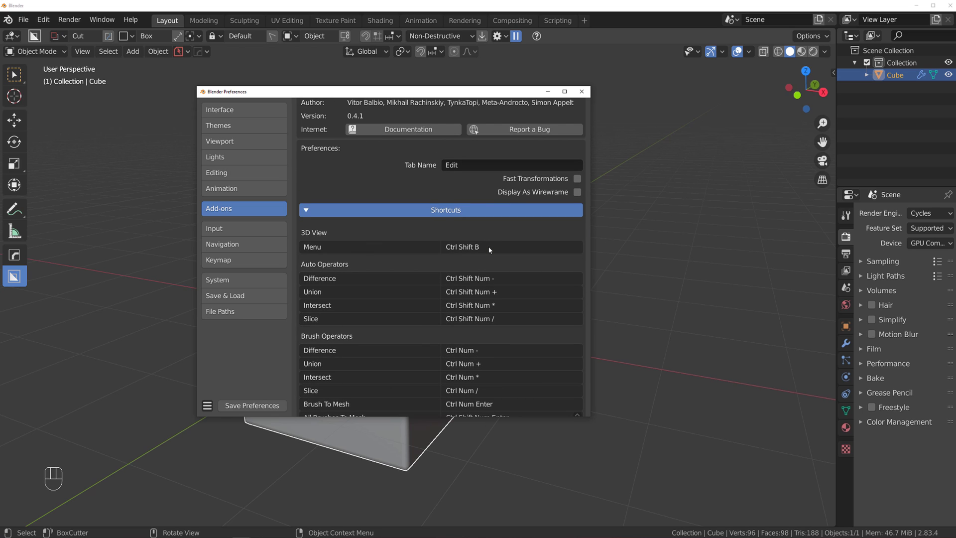
scroll(490, 250, up, 5)
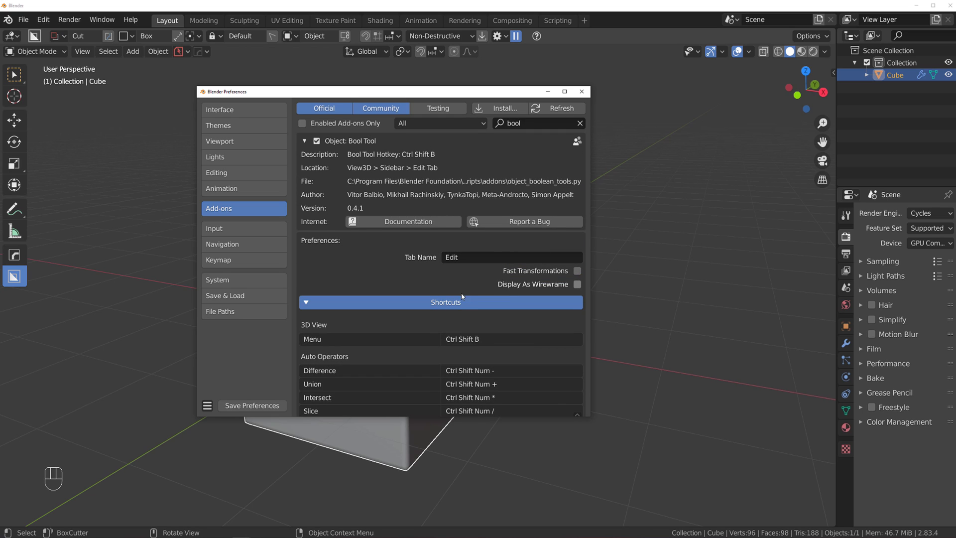
Step: Search the keymap for "bool" to compare the Bool Tool and Bevel Boolean Multi_Assist shortcuts, and call up the Bevel Helper on the cube
click(249, 259)
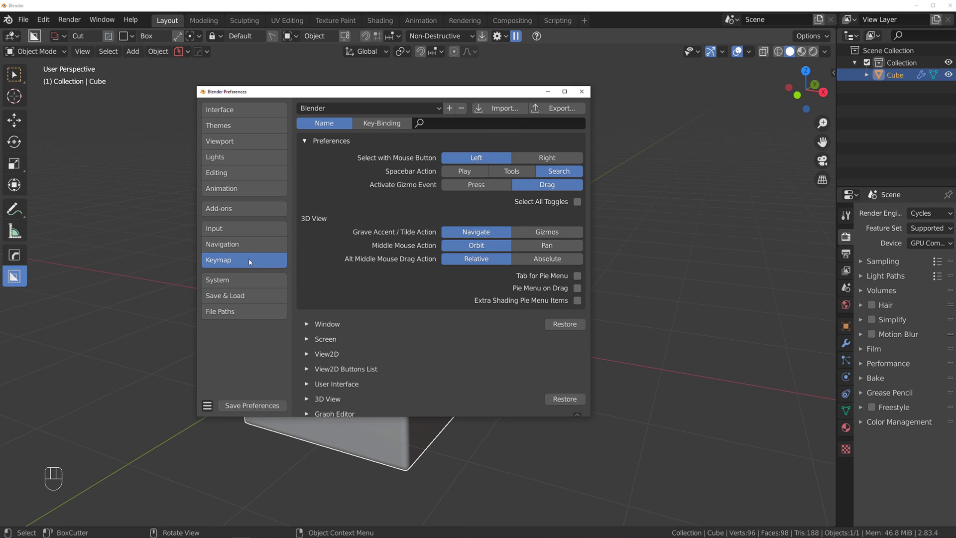
click(461, 124)
text(bool)
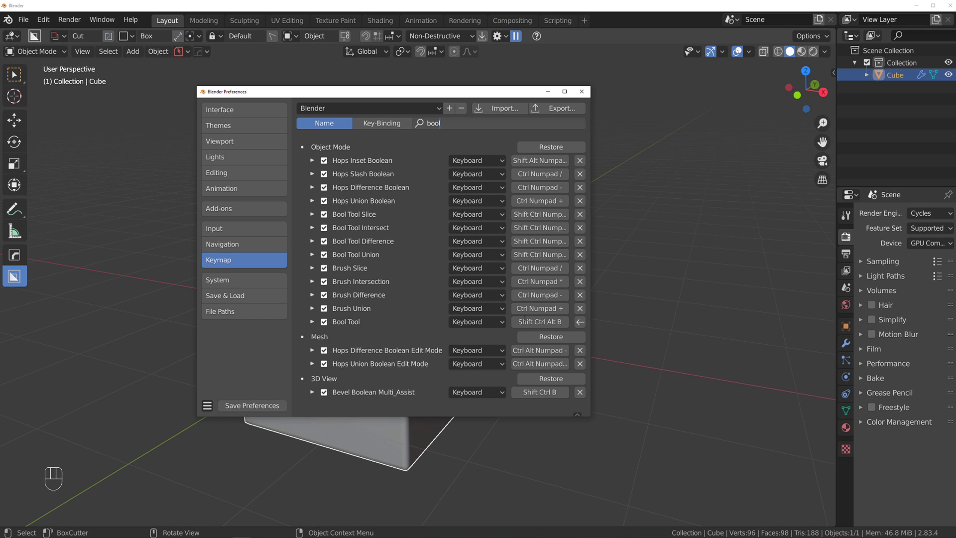
click(582, 91)
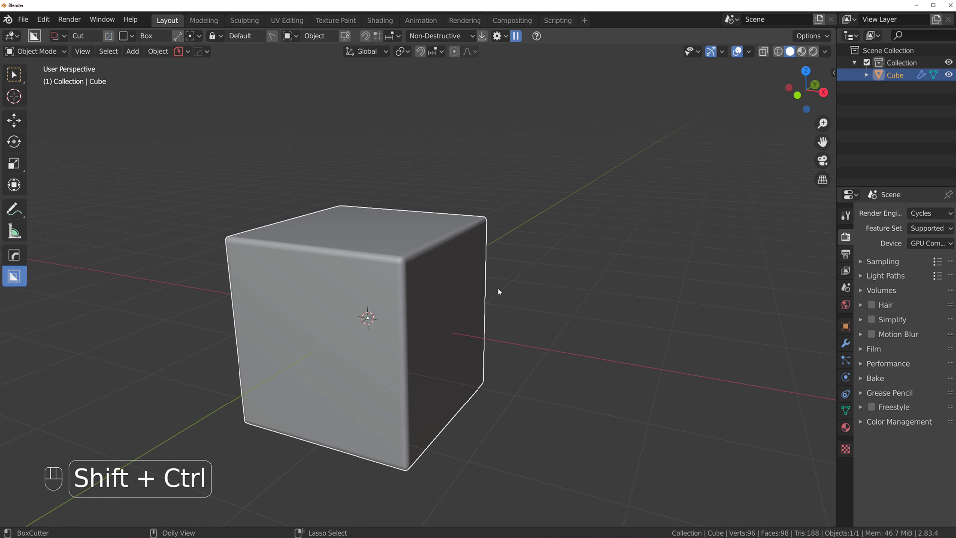
key(shift+ctrl+b)
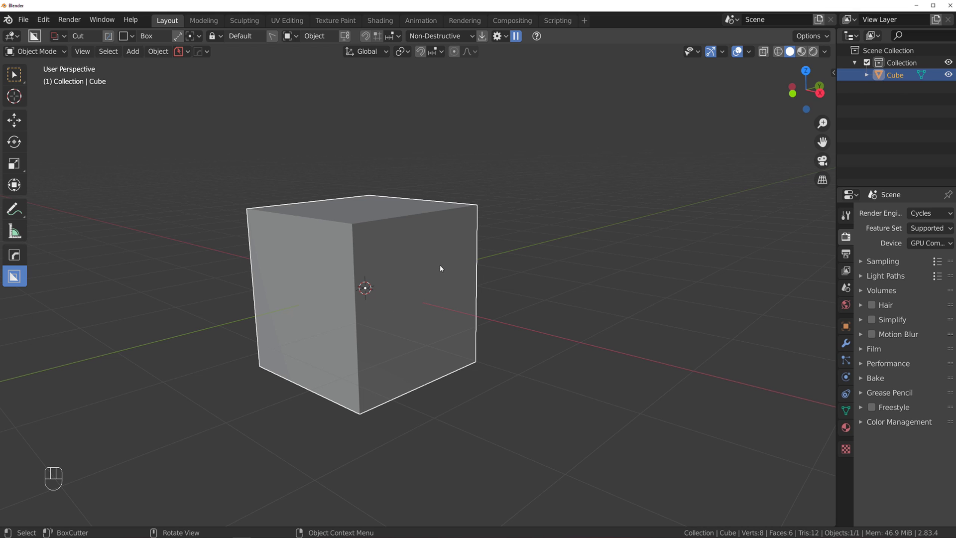
Step: Bevel the cube with HardOps at a width of about 0.269 with 6 segments
scroll(439, 264, down, 2)
scroll(438, 264, up, 4)
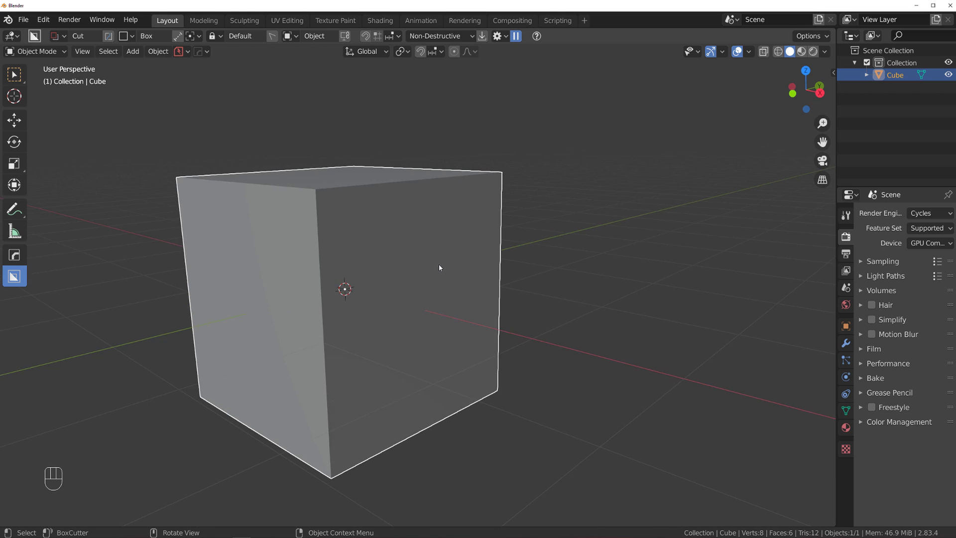
scroll(438, 268, down, 3)
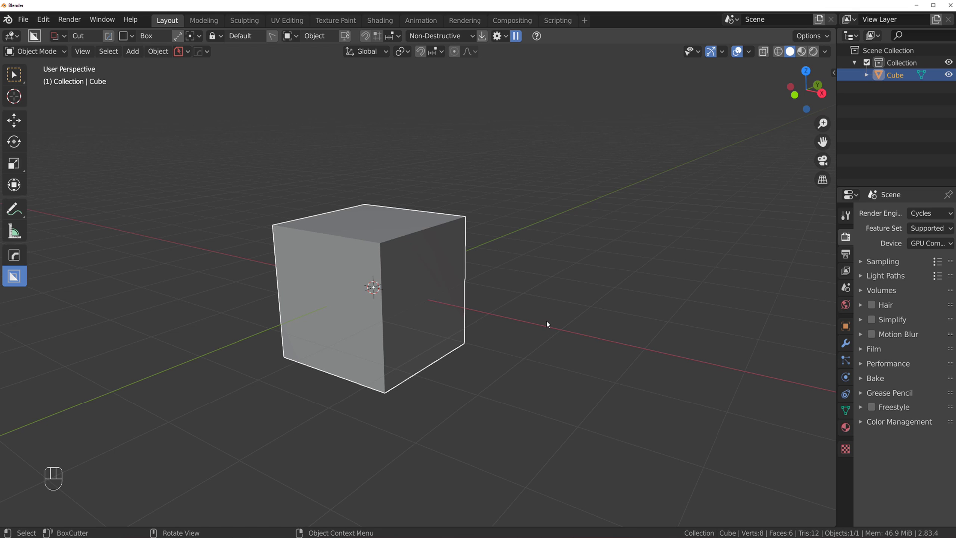
middle_drag(484, 268, 466, 258)
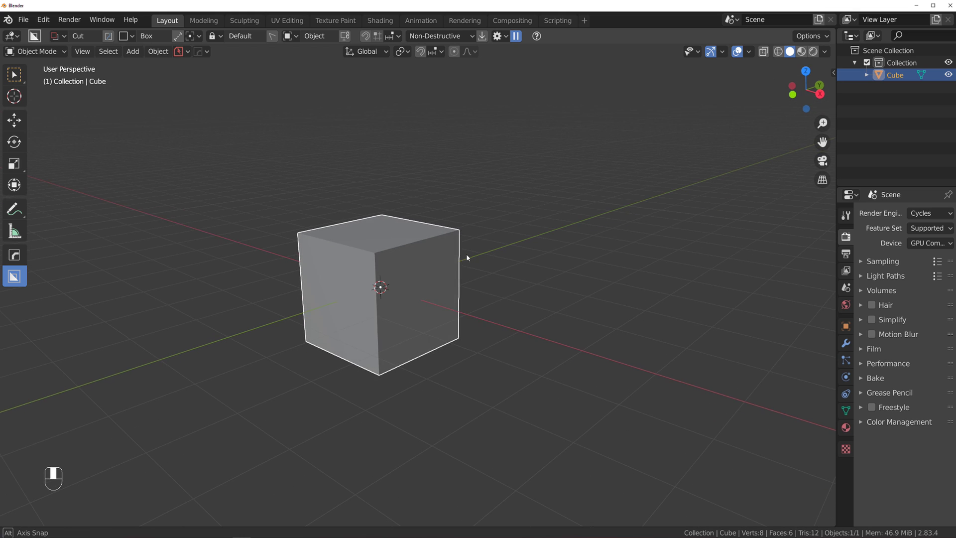
key(q)
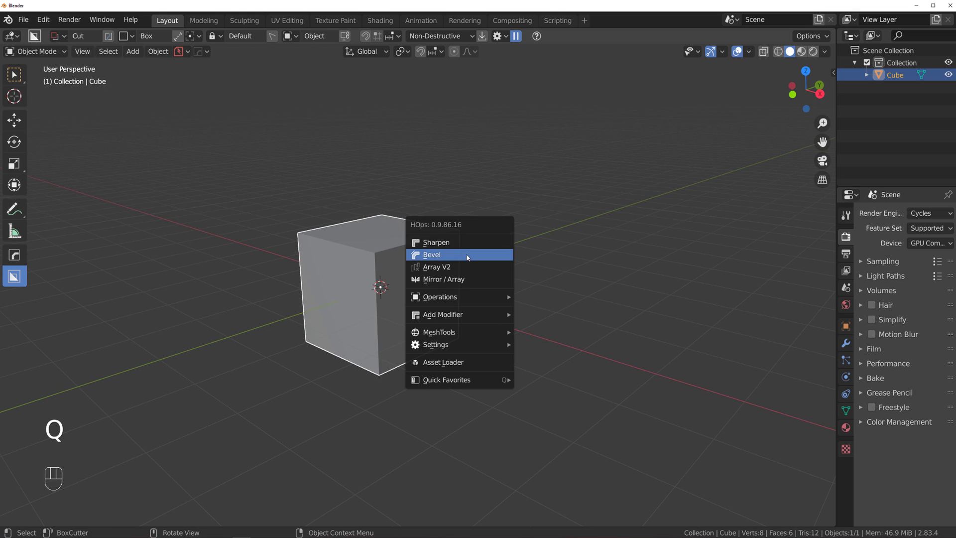
click(467, 256)
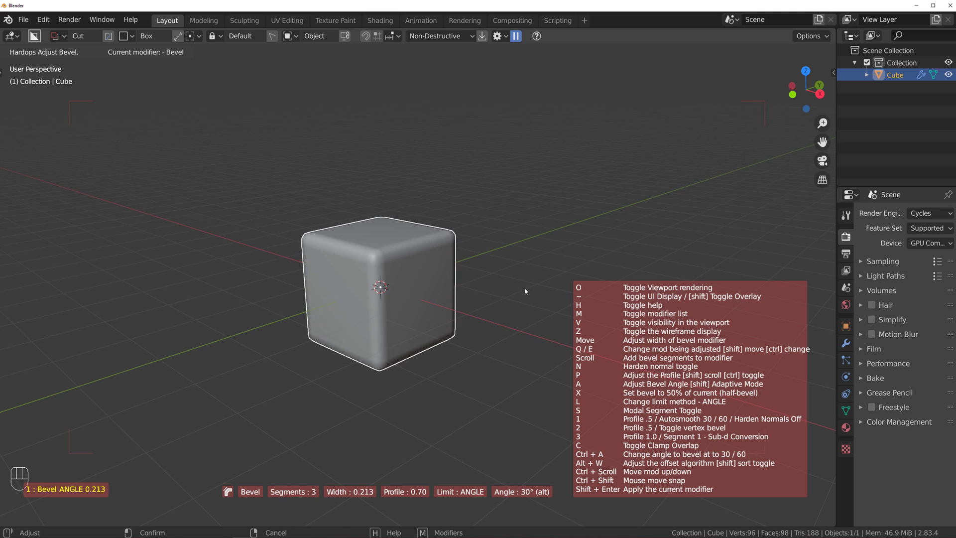
scroll(516, 287, up, 2)
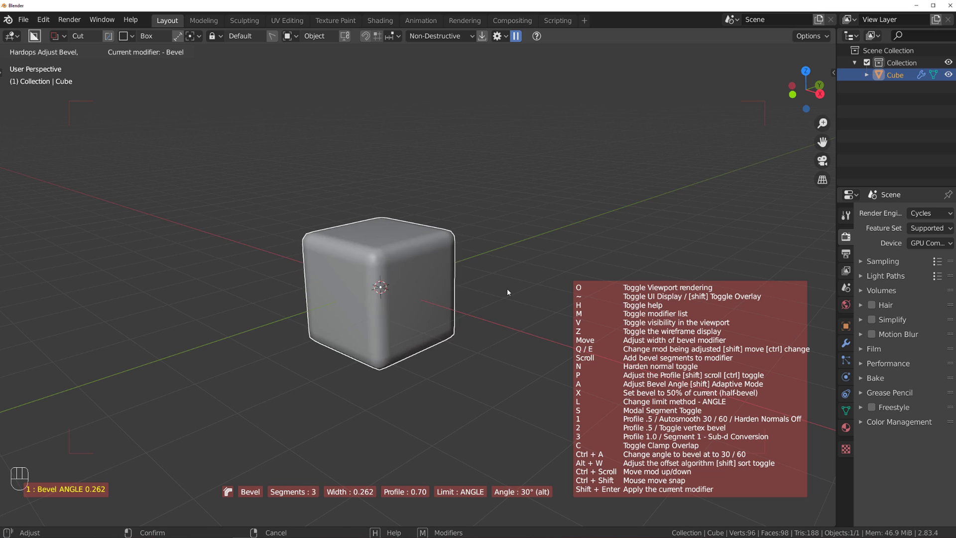
scroll(503, 288, up, 1)
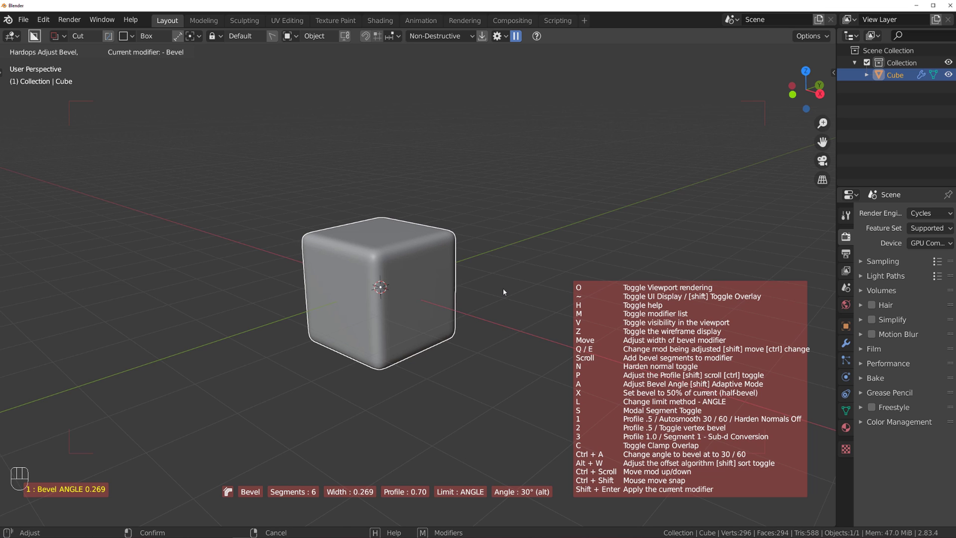
Step: Switch the bevel to the Sub-d conversion preset with profile 1.0, and return to the profile 0.5 preset with 4 segments
key(1)
key(3)
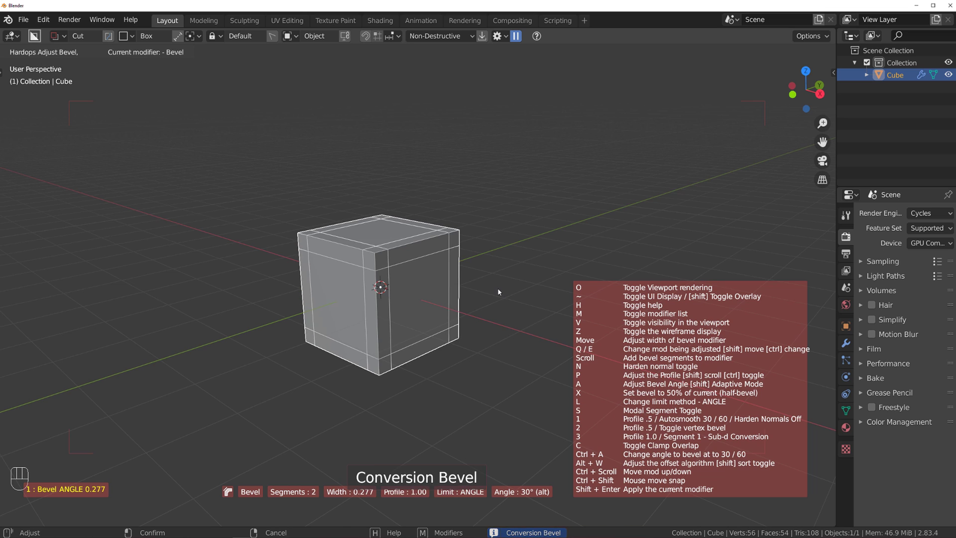
scroll(583, 287, up, 2)
key(1)
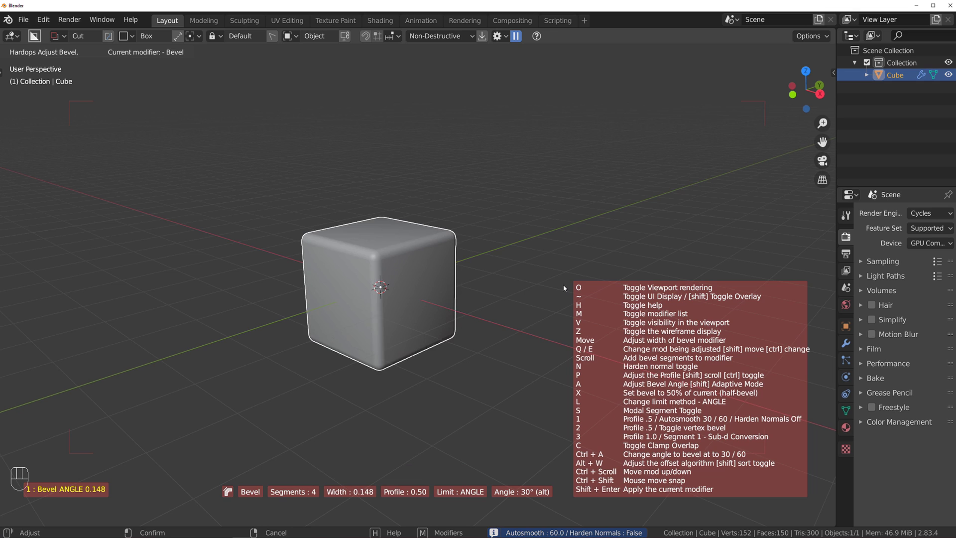
Step: Reduce the bevel to 1 segment, set autosmooth to 30 with harden normals off, and accept the chamfered cube
scroll(556, 285, down, 1)
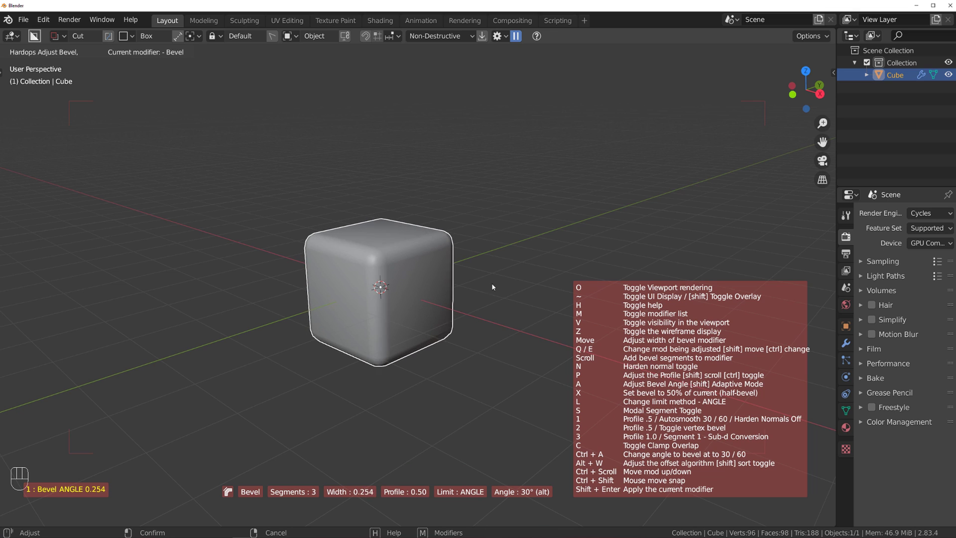
key(1)
scroll(490, 295, down, 2)
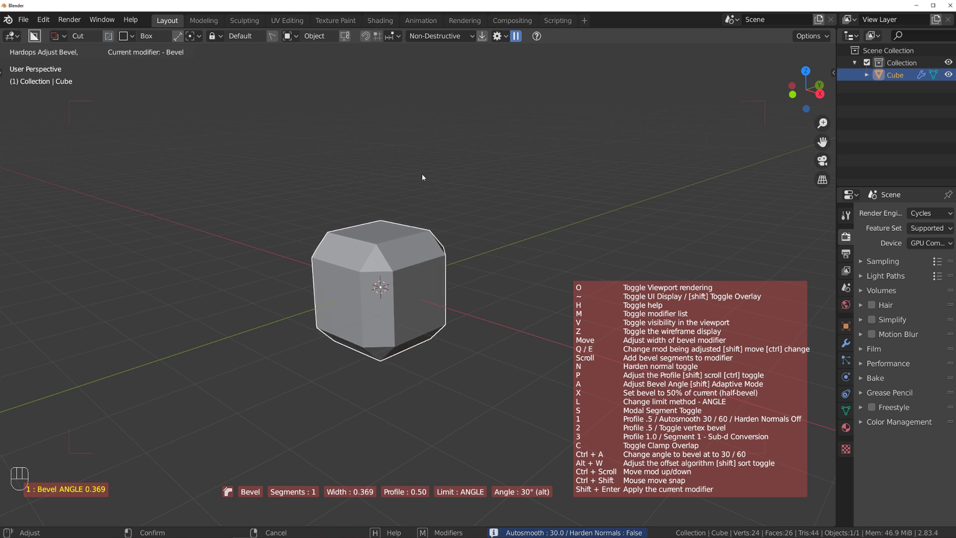
click(499, 197)
scroll(403, 222, up, 3)
scroll(459, 228, down, 2)
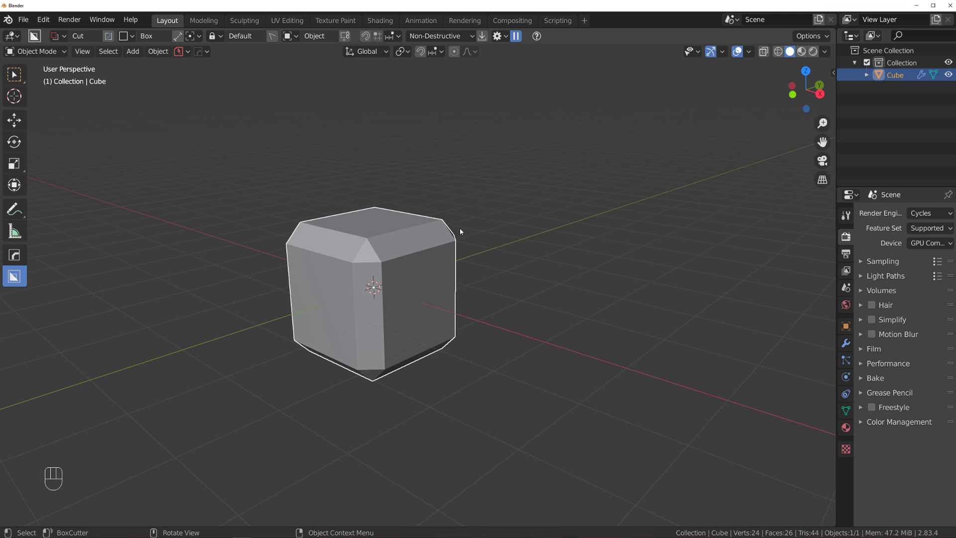
Step: Add a second 30° bevel to the chamfered cube and adjust it to a width of about 0.029 with 3 segments
key(q)
key(ctrl)
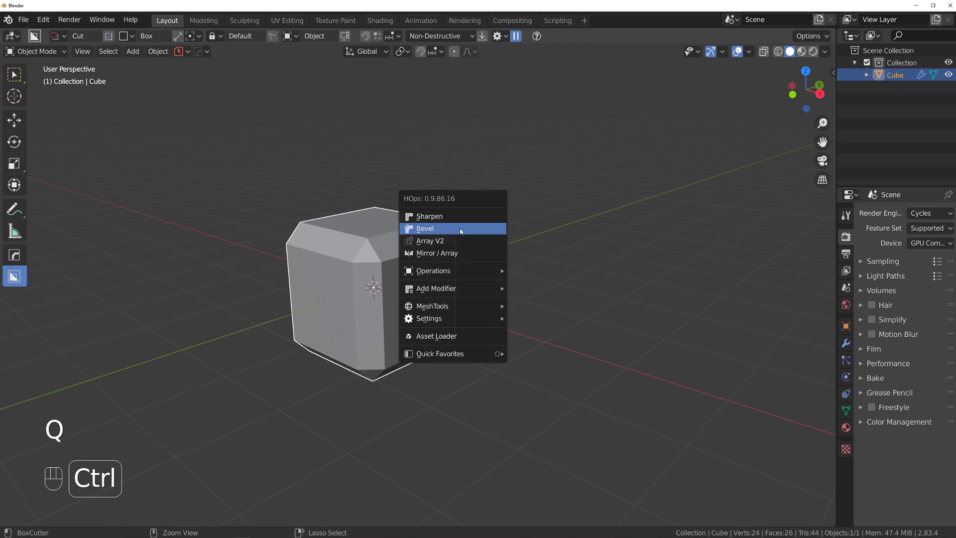
ctrl+click(461, 229)
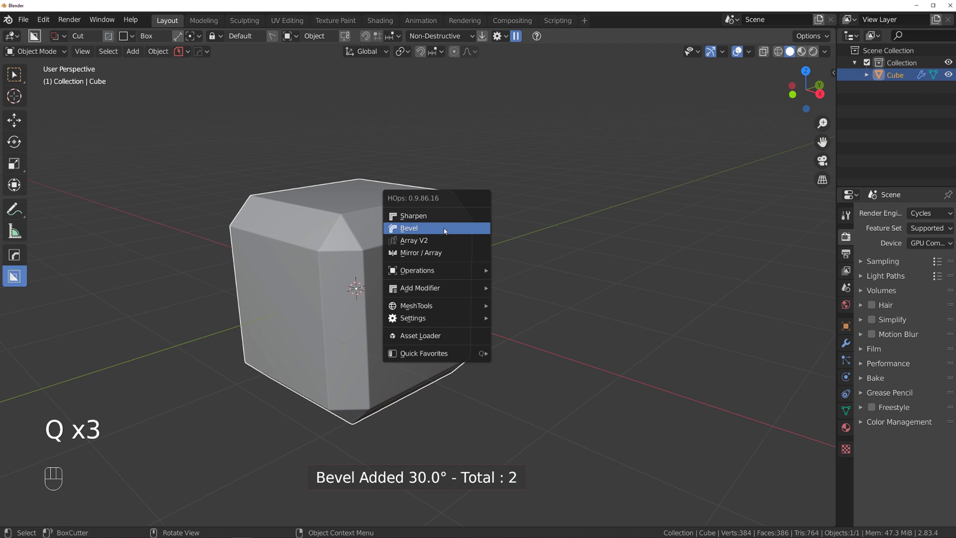
click(427, 227)
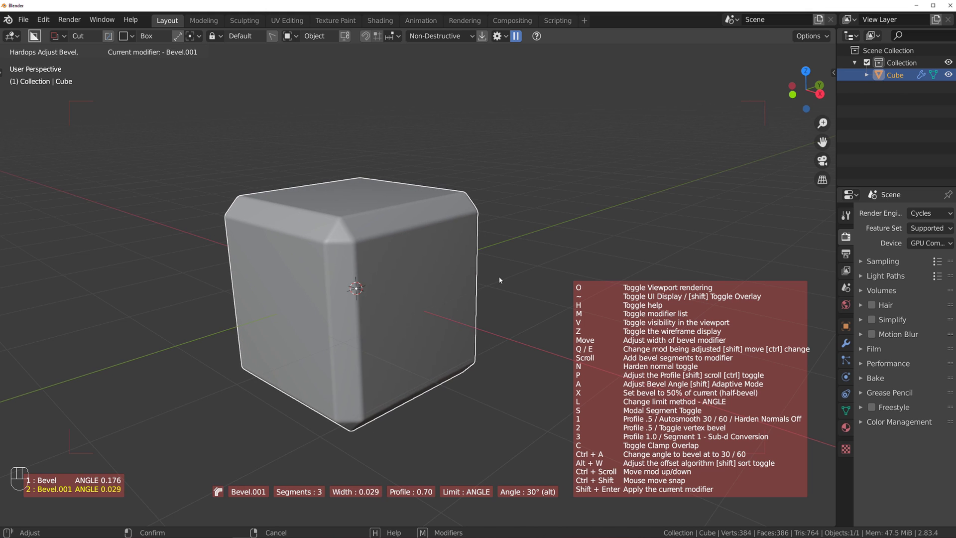
key(q)
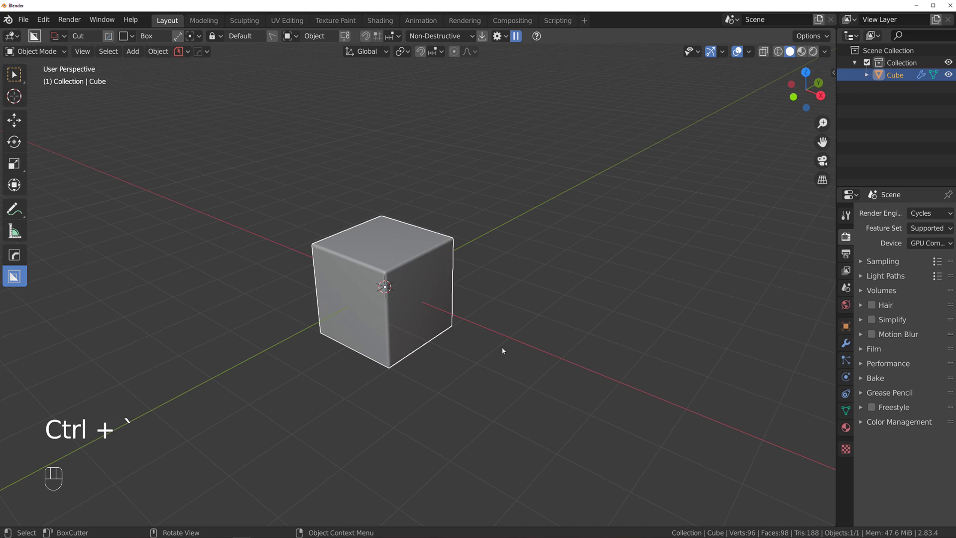
Step: Cut a rectangular notch through the top face and one side of the bevelled cube with a BoxCutter box
middle_drag(504, 350, 478, 293)
scroll(477, 290, up, 3)
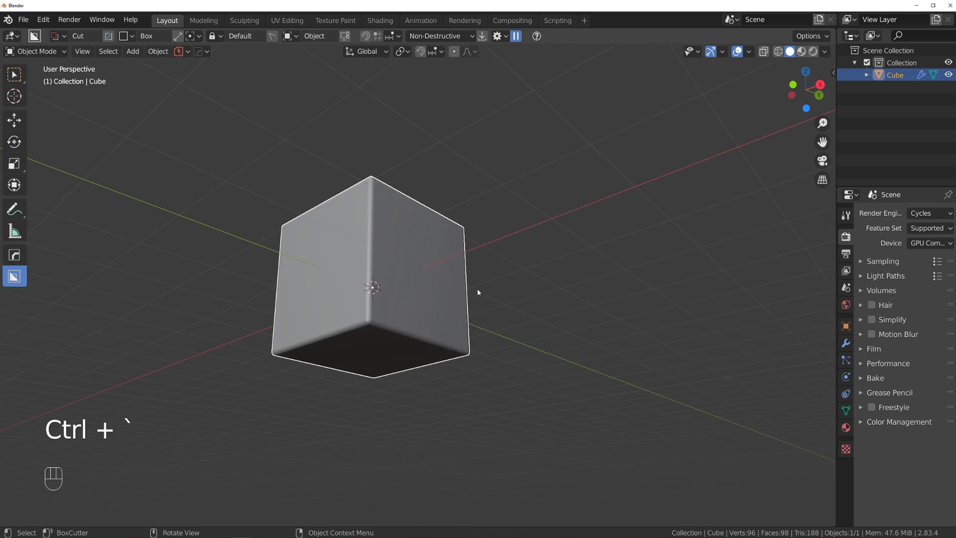
middle_drag(478, 239, 479, 282)
scroll(469, 317, down, 1)
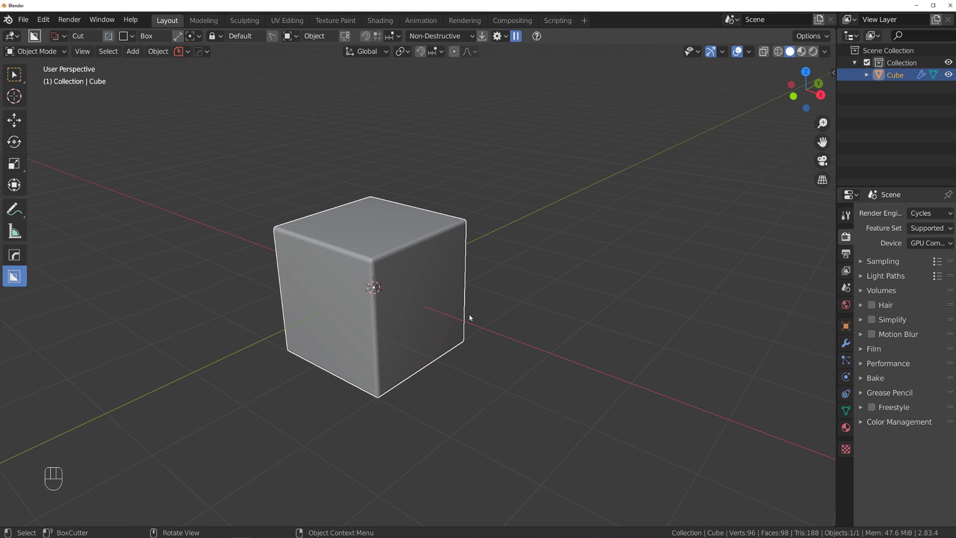
mouse_move(386, 215)
mouse_down()
mouse_move(468, 283)
mouse_move(481, 279)
mouse_up()
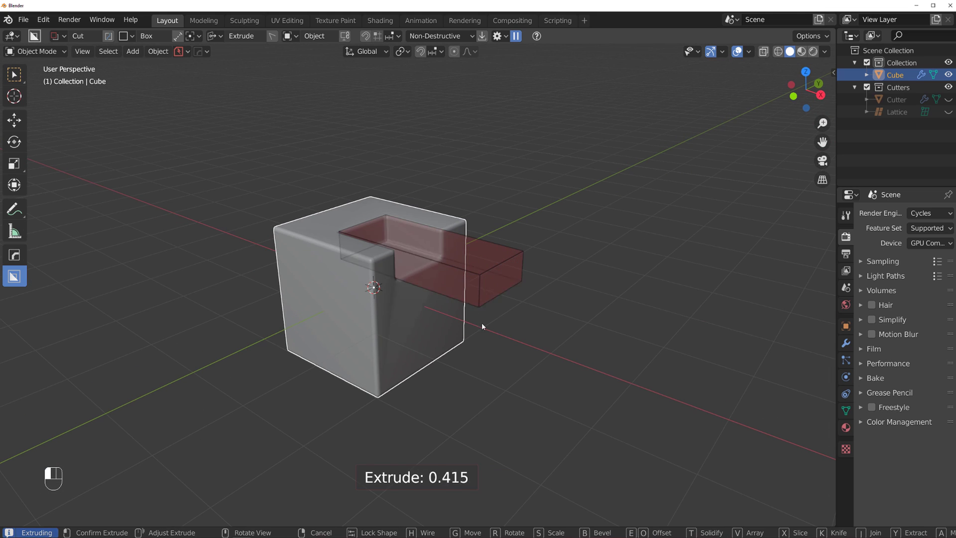
click(482, 337)
middle_drag(497, 330, 477, 316)
scroll(348, 314, up, 2)
scroll(299, 390, down, 2)
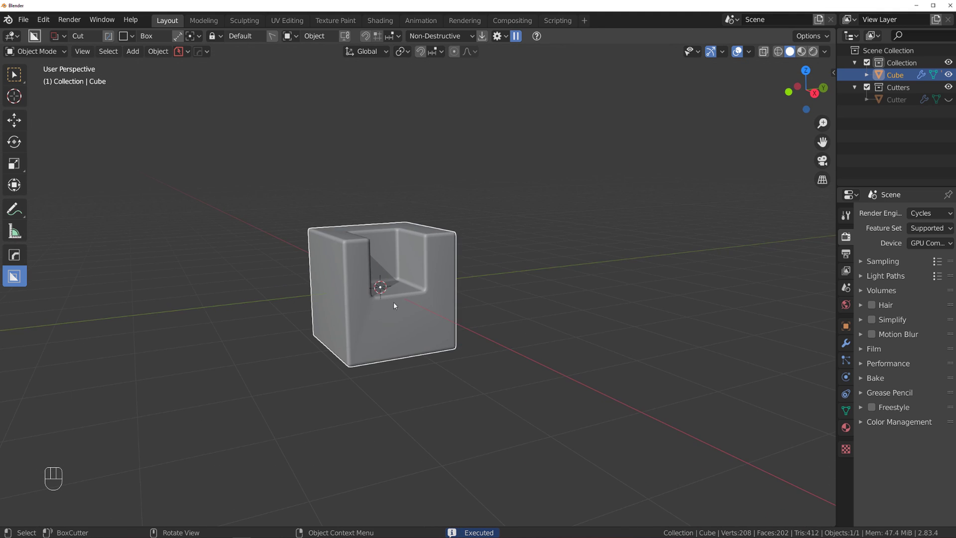
middle_drag(395, 305, 459, 298)
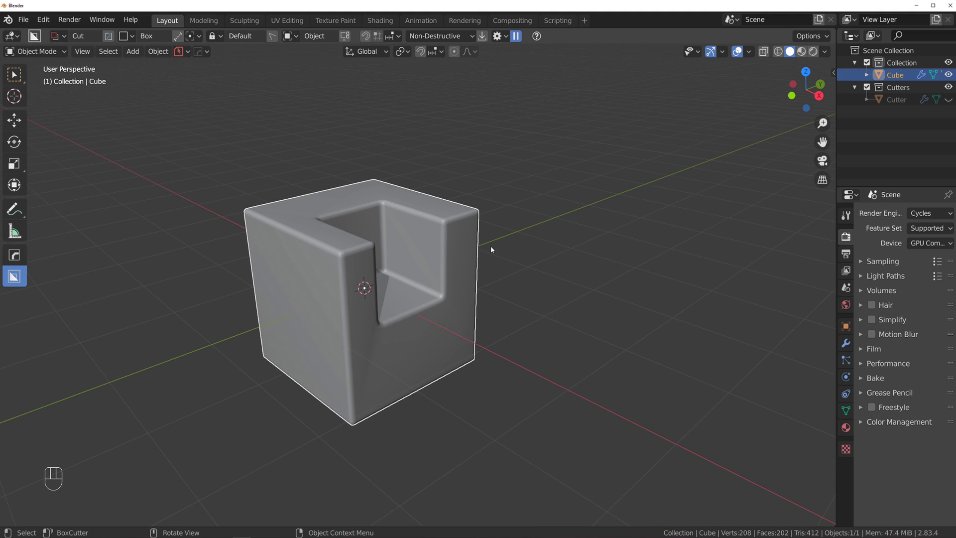
Step: Add a Weighted Normal modifier to the notched cube with the HardOps Sharpen tool
key(q)
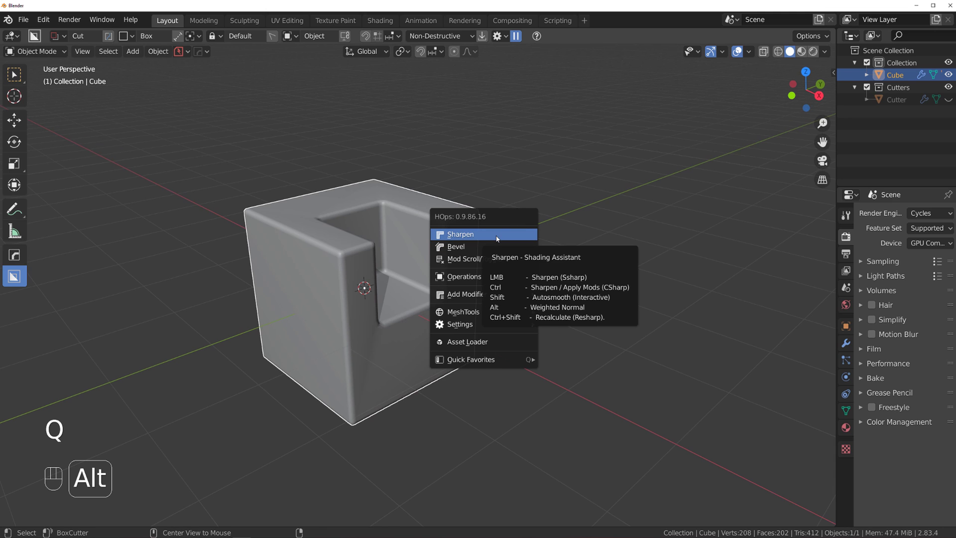
alt+click(494, 234)
scroll(483, 250, up, 2)
Step: Examine the HardOps descriptions for Mod Scroll/Toggle and Sharpen, and check the cube's uncut base mesh in Edit Mode
key(q)
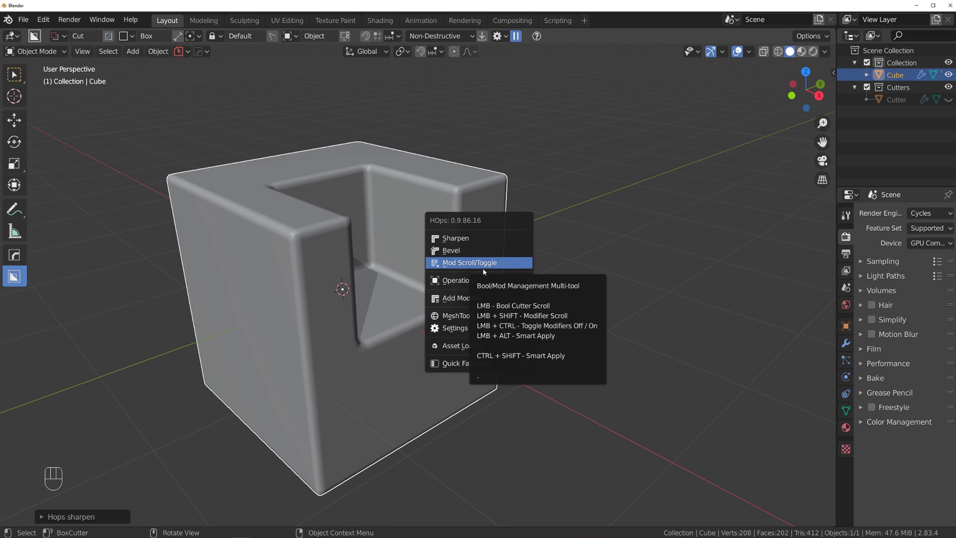
mouse_move(478, 285)
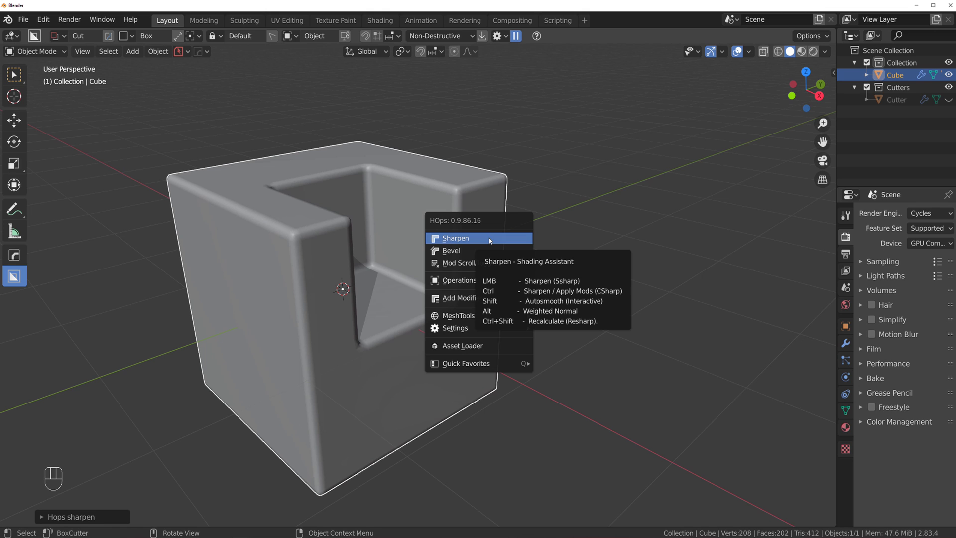
key(Tab)
scroll(342, 286, down, 3)
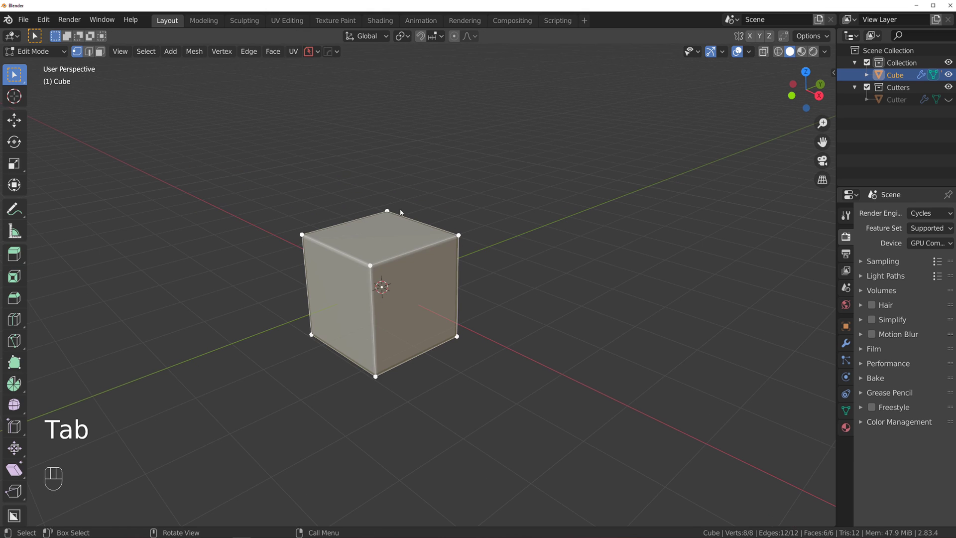
key(Tab)
Step: Cut three more box recesses into the cube's side and top edges, the first about 0.372 deep
drag(351, 290, 393, 351)
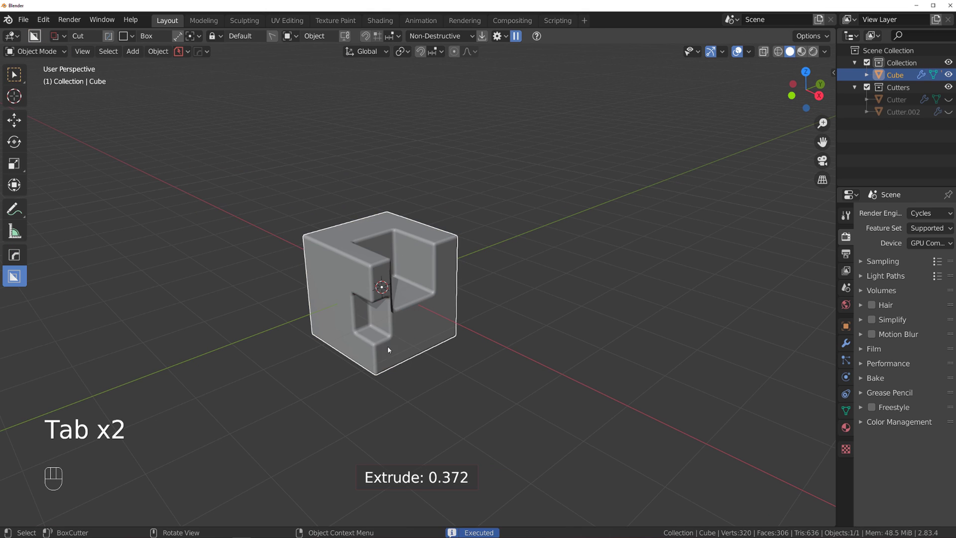
click(387, 345)
mouse_move(318, 286)
mouse_down()
mouse_move(290, 244)
mouse_move(324, 258)
mouse_up()
click(303, 242)
click(322, 270)
Step: Shrink the existing bevel on the cut cube to a very small width with the HardOps Bevel tool
scroll(411, 274, up, 4)
middle_drag(387, 283, 402, 265)
key(q)
click(396, 278)
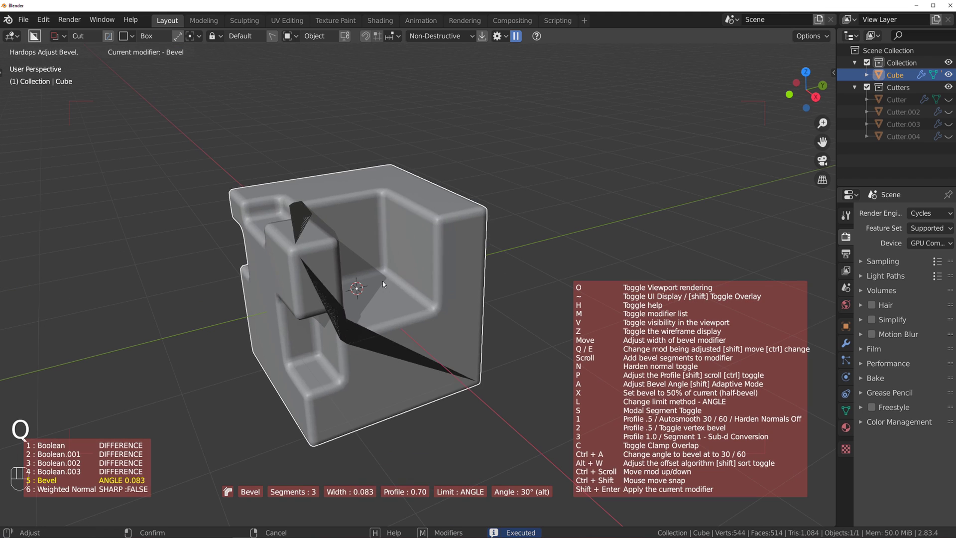
click(427, 291)
scroll(424, 292, down, 1)
middle_drag(397, 315, 412, 295)
scroll(413, 294, down, 2)
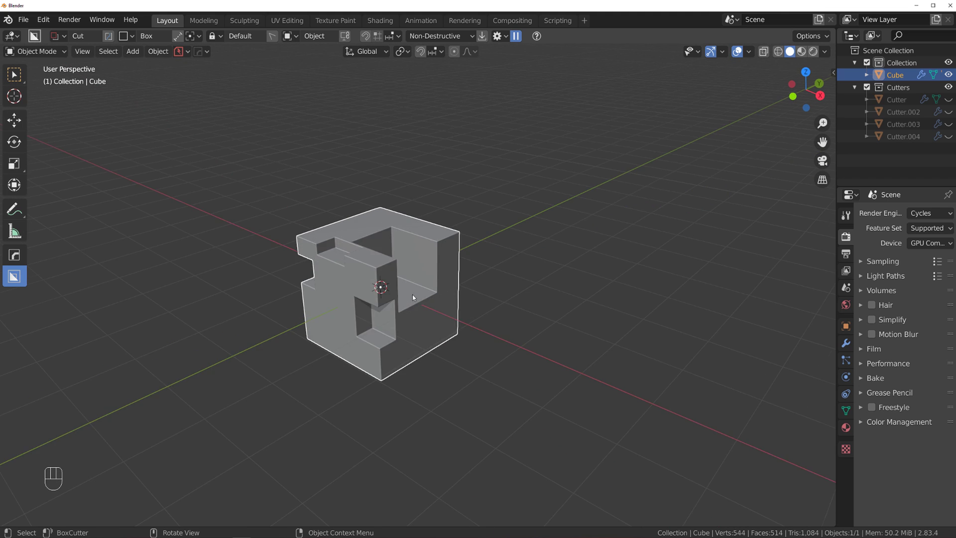
Step: Apply the cube's boolean cuts with CSharp while keeping the Bevel and Weighted Normal modifiers
scroll(413, 293, up, 3)
key(q)
ctrl+click(432, 258)
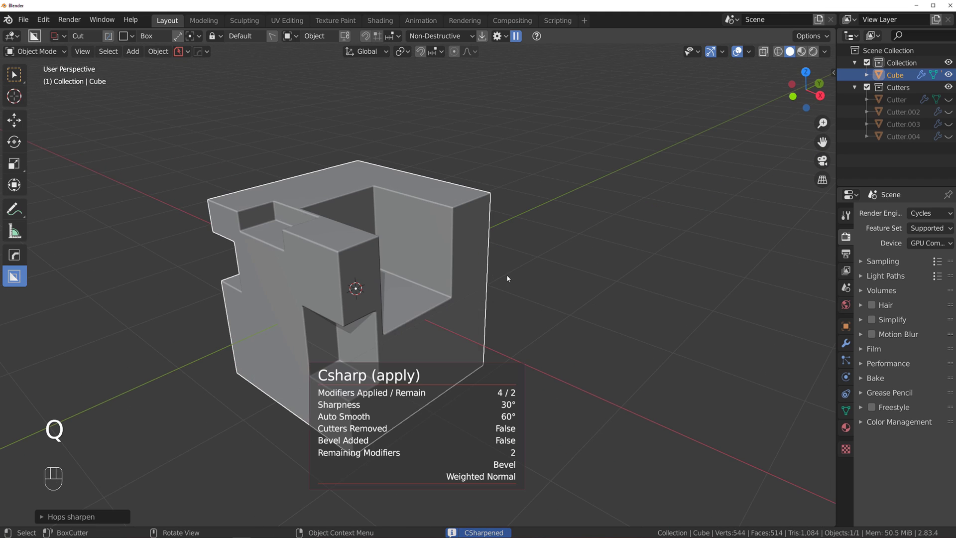
Step: Examine the applied cut geometry and its marked edges in Edit Mode from several angles
key(Tab)
scroll(298, 273, down, 3)
mouse_move(344, 271)
middle_down()
mouse_move(506, 248)
mouse_move(401, 193)
mouse_move(311, 257)
mouse_move(334, 249)
mouse_move(356, 261)
middle_up()
scroll(356, 261, up, 4)
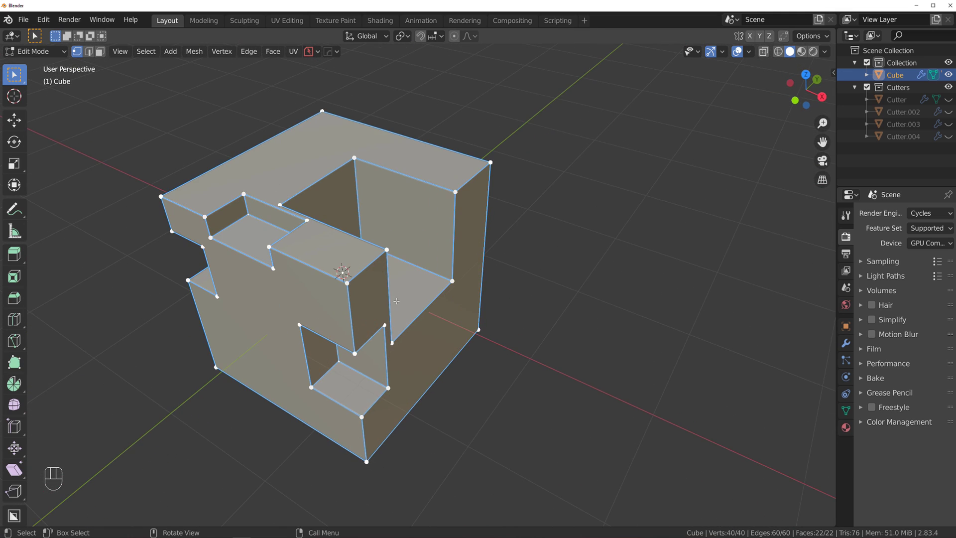
middle_drag(397, 301, 353, 295)
key(Tab)
scroll(376, 227, down, 3)
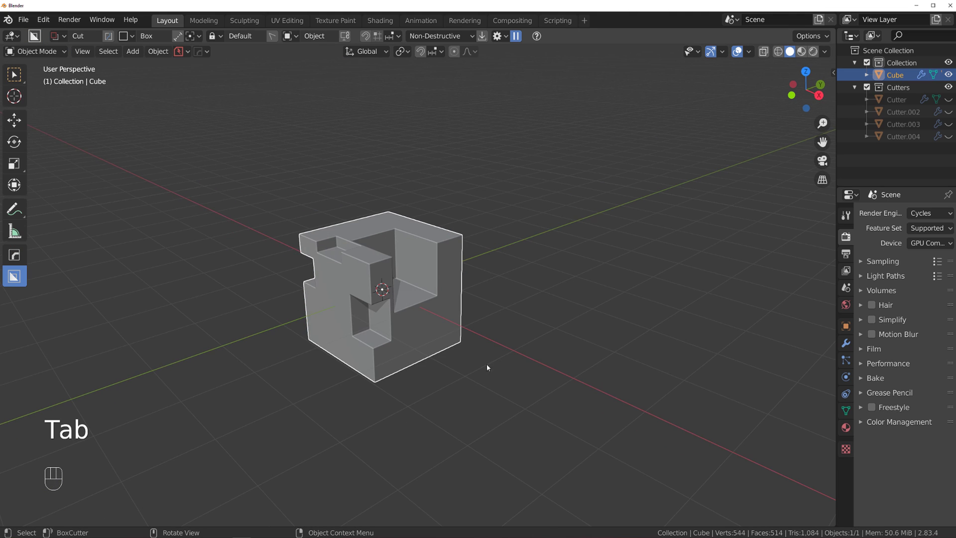
scroll(410, 299, up, 2)
Step: Select the whole mesh in Edit Mode and clear the sharp edge marks with the HardOps Mark operation
key(Tab)
key(Tab)
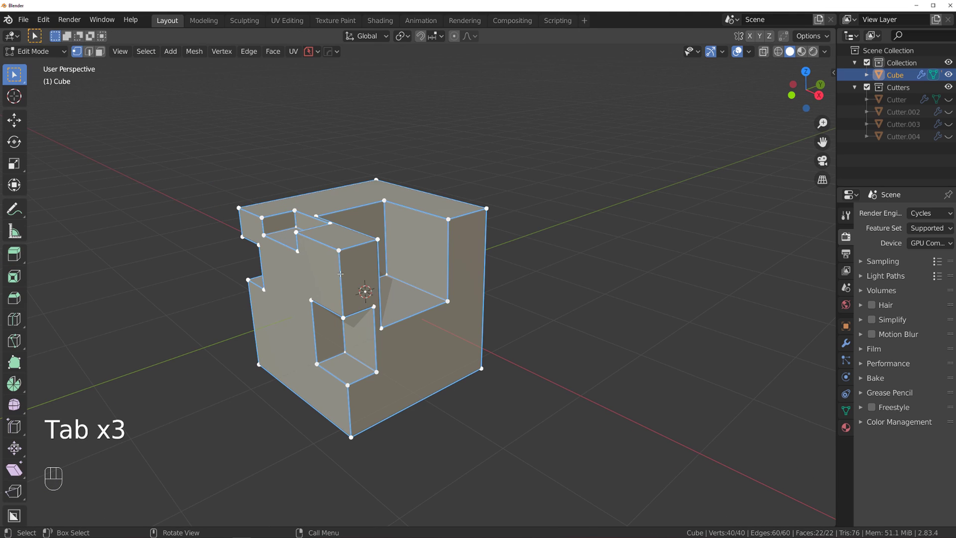
key(a)
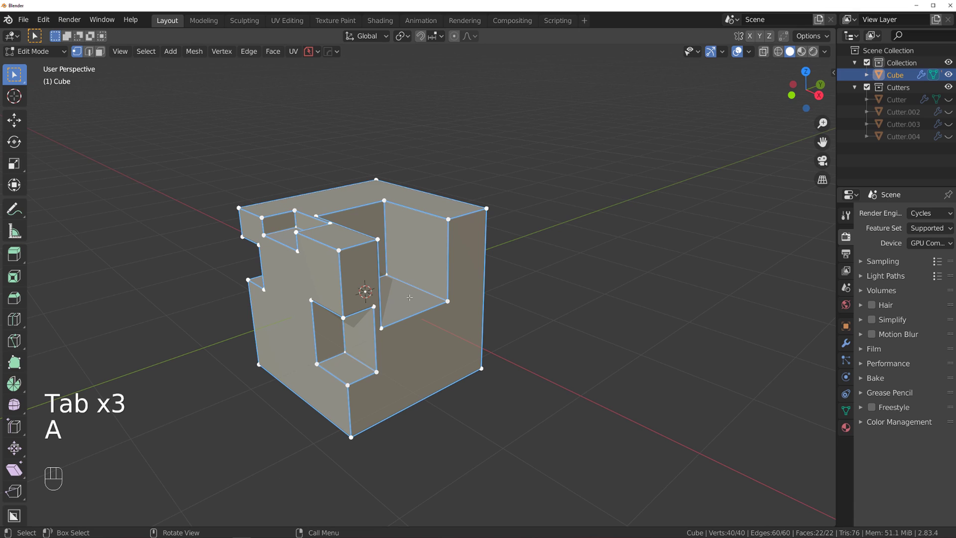
scroll(409, 297, up, 1)
key(a)
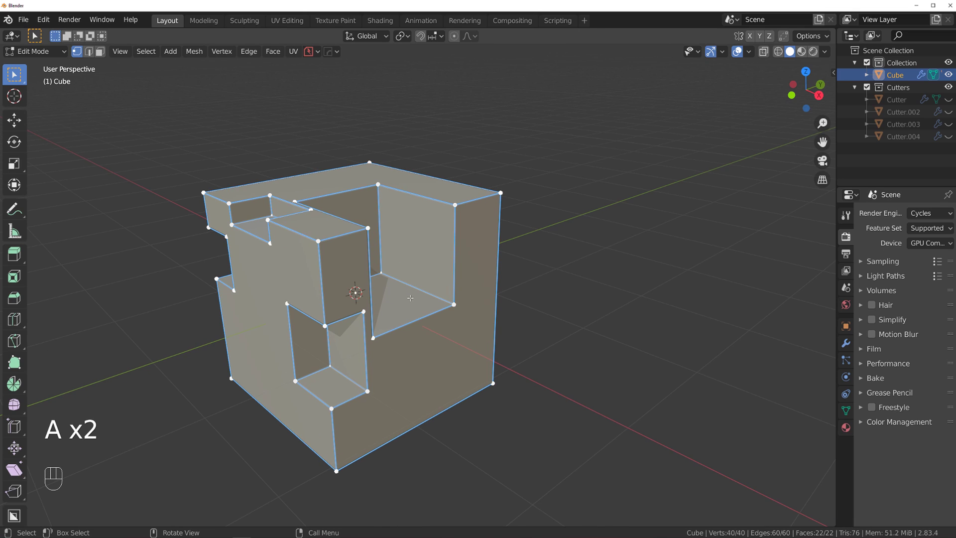
key(q)
click(443, 264)
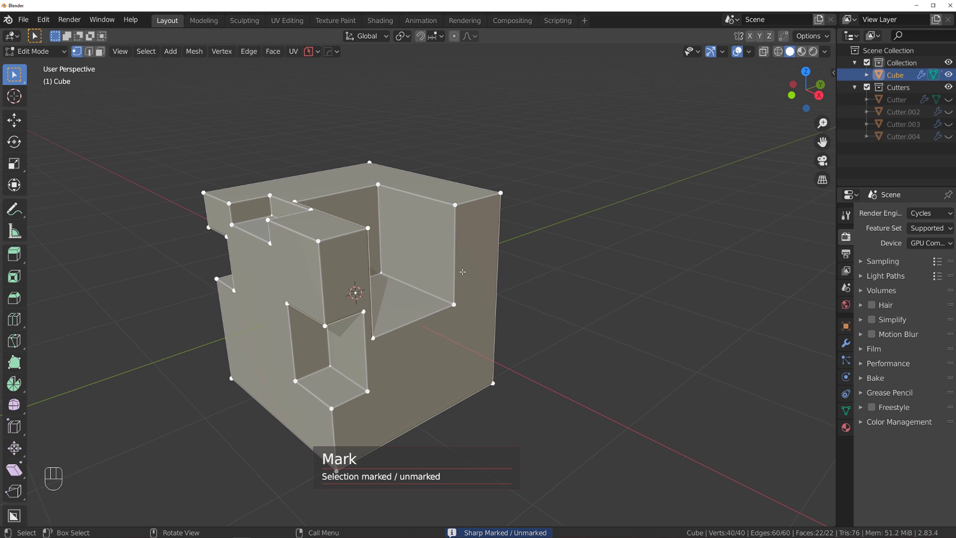
Step: Turn off Apply bweight and Apply sharp in the HOps Helper's Sharp Options, outside Edit Mode
key(Tab)
key(ctrl+grave)
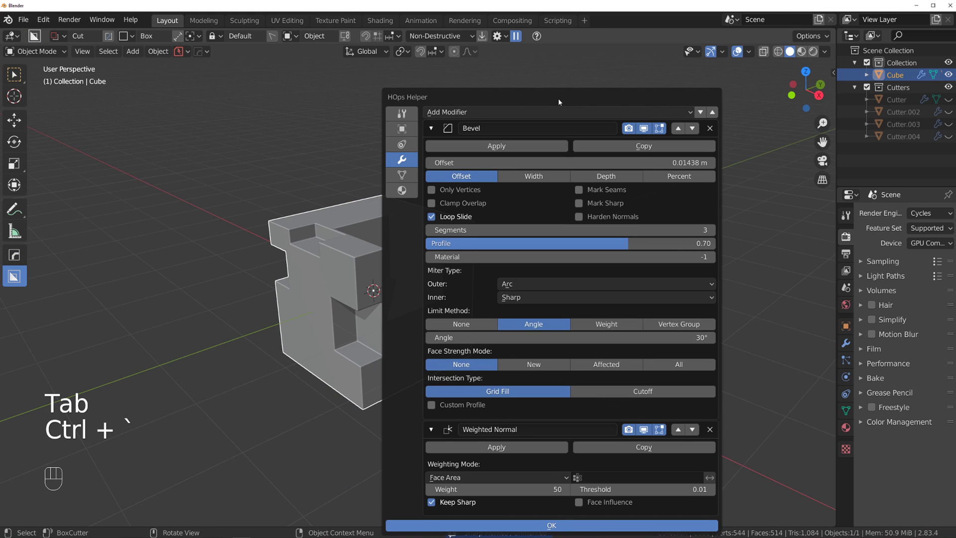
drag(558, 98, 580, 80)
click(425, 96)
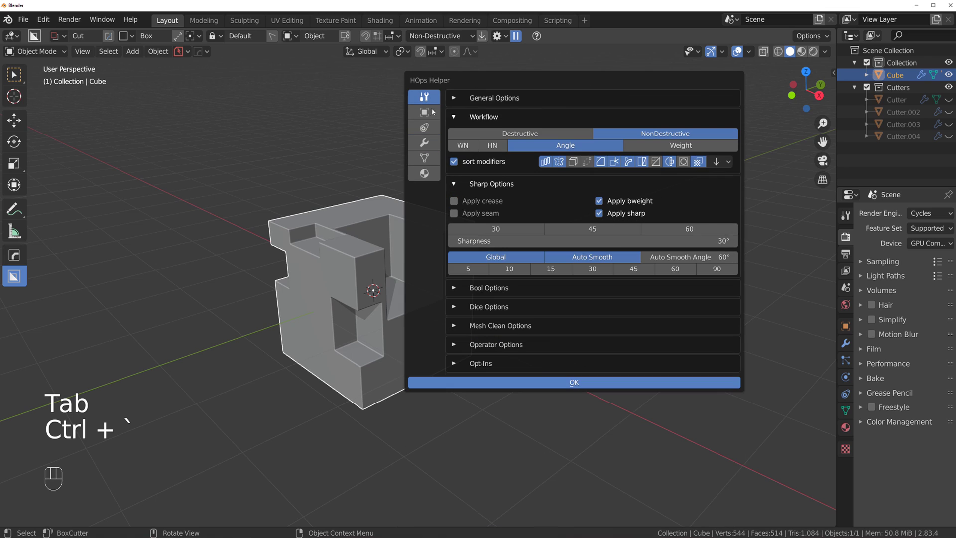
click(608, 200)
click(609, 214)
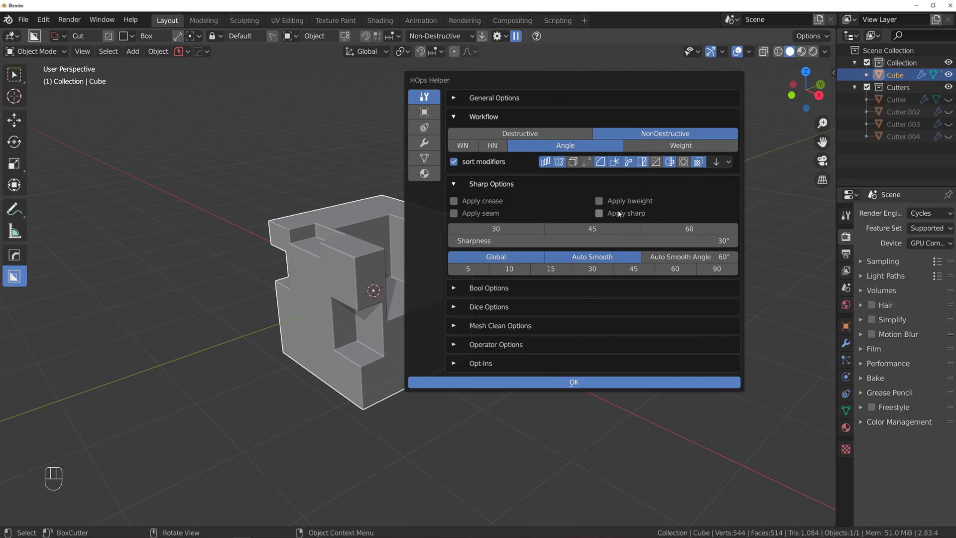
Step: Try Apply crease and Apply seam in the Sharp Options, and switch back to Apply bweight and Apply sharp
click(468, 200)
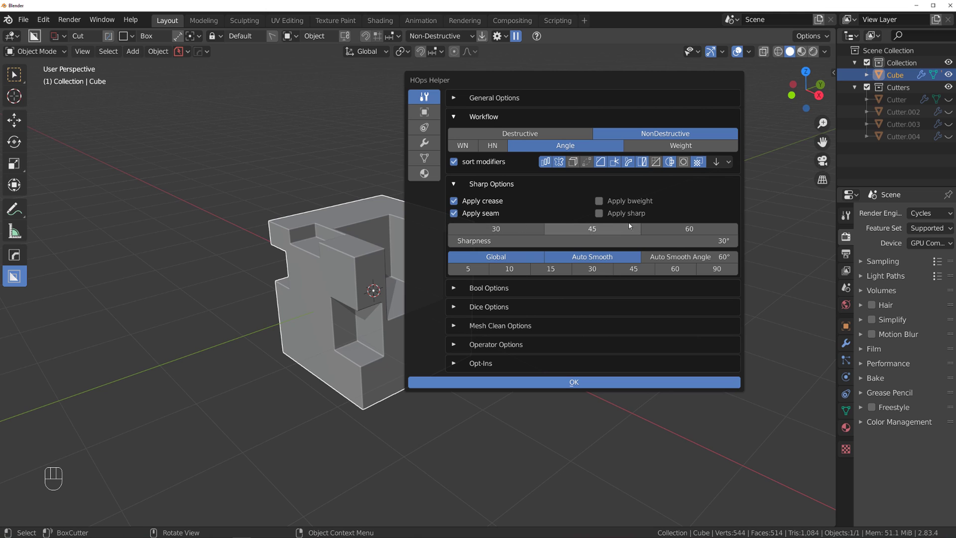
click(600, 213)
click(600, 200)
click(486, 201)
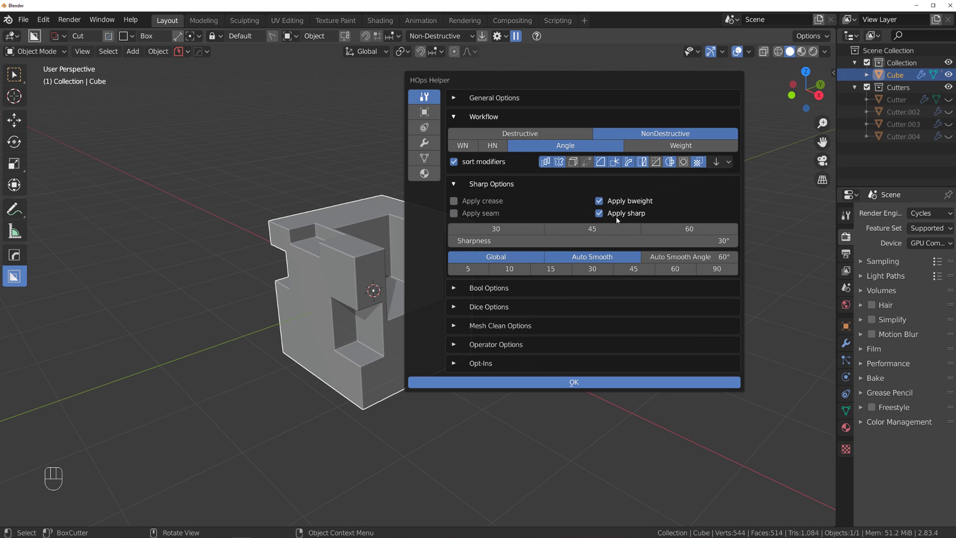
Step: Run CSharp on the cube and check its edges for marks in Edit Mode
scroll(374, 226, up, 4)
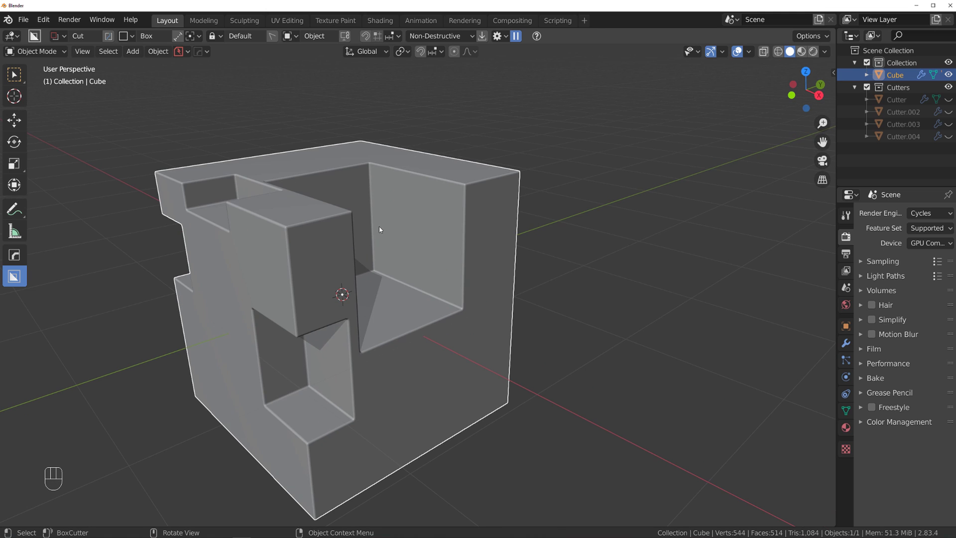
key(q)
scroll(431, 239, down, 2)
key(q)
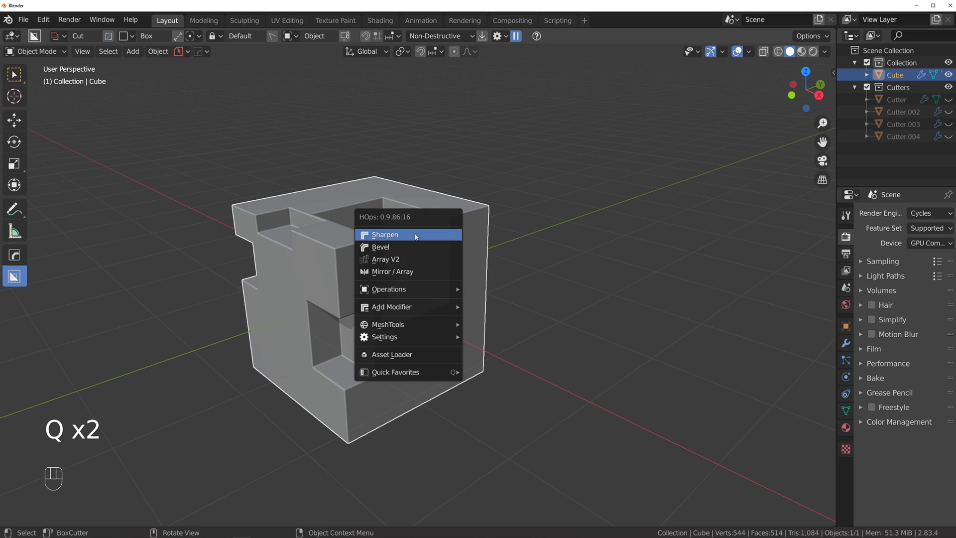
ctrl+click(429, 240)
key(Tab)
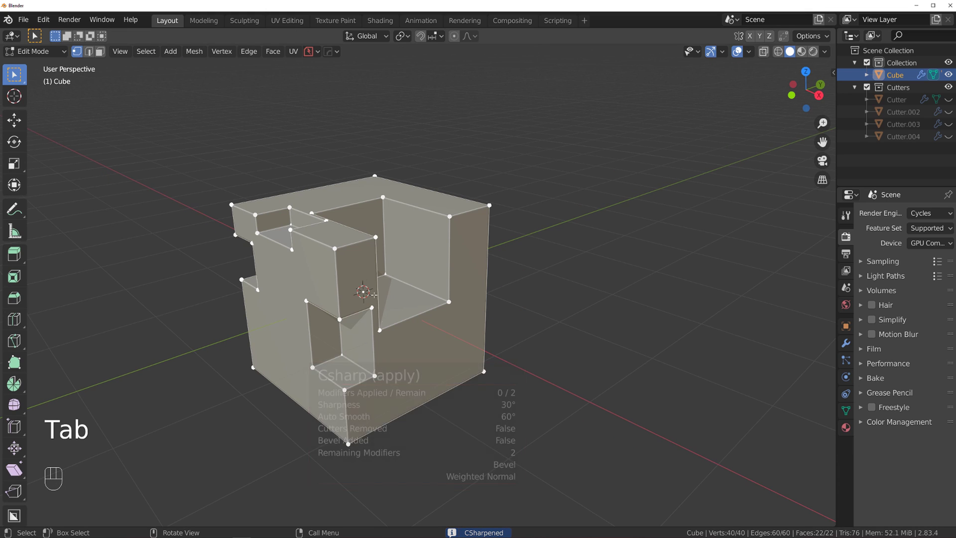
middle_drag(378, 421, 470, 288)
scroll(393, 264, up, 2)
scroll(387, 260, down, 3)
key(Tab)
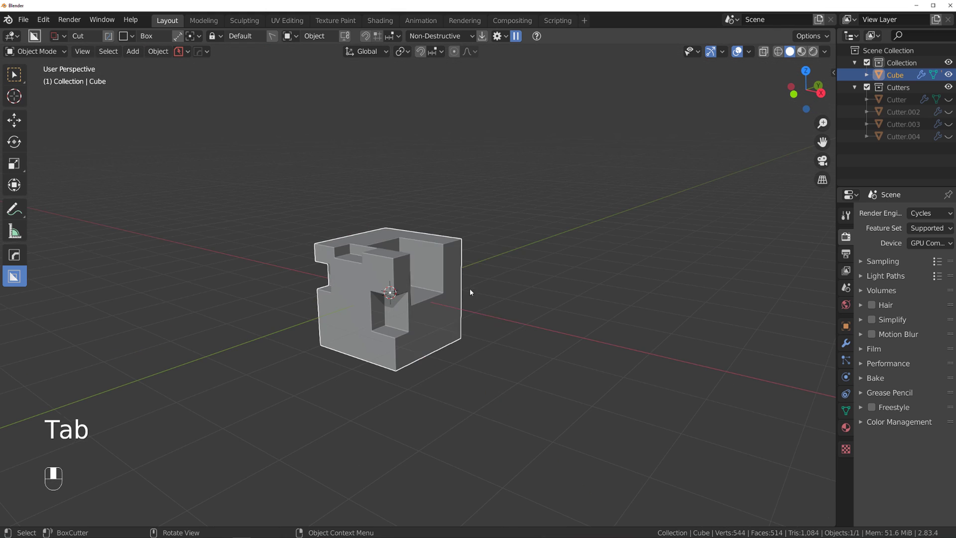
key(q)
key(q)
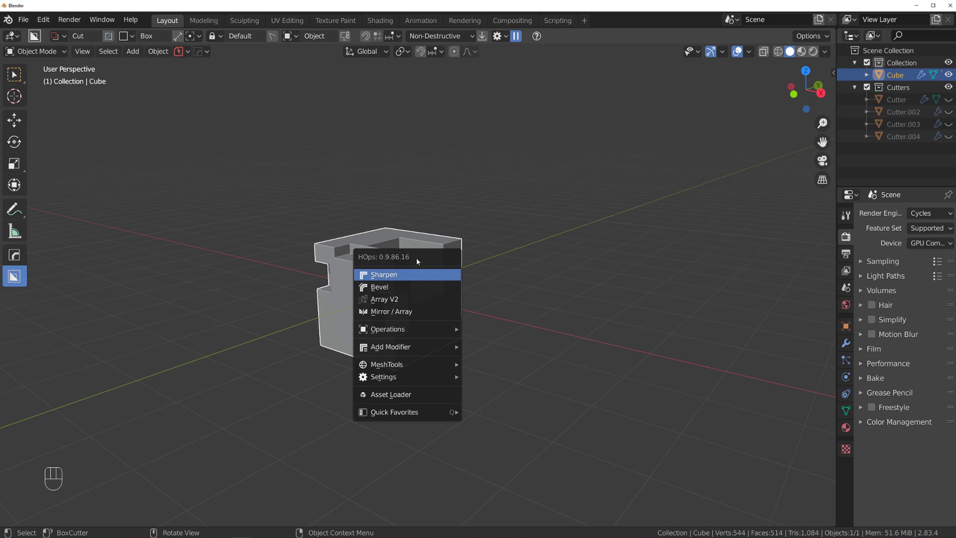
click(413, 311)
middle_drag(470, 250, 456, 264)
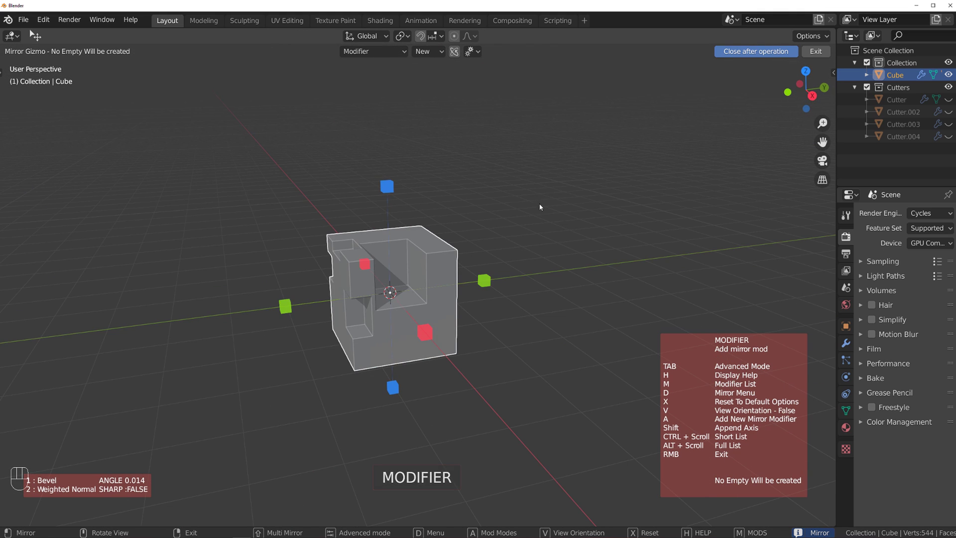
right_click(509, 206)
Step: Start the Mirror gizmo on the cube and compare the options and help of its Advanced and Simple modes
ctrl+middle_drag(442, 228, 433, 269)
key(alt+x)
scroll(443, 237, down, 3)
key(Tab)
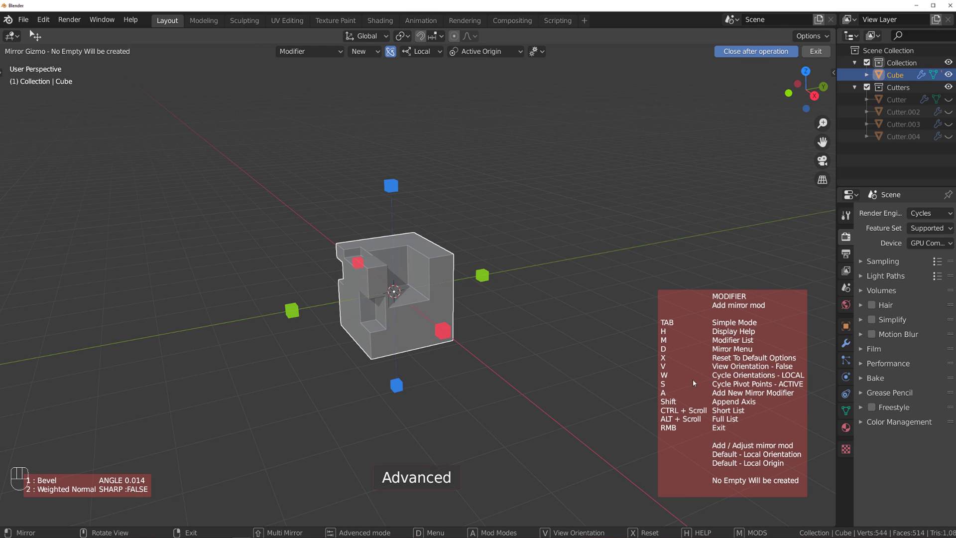
key(h)
key(h)
key(d)
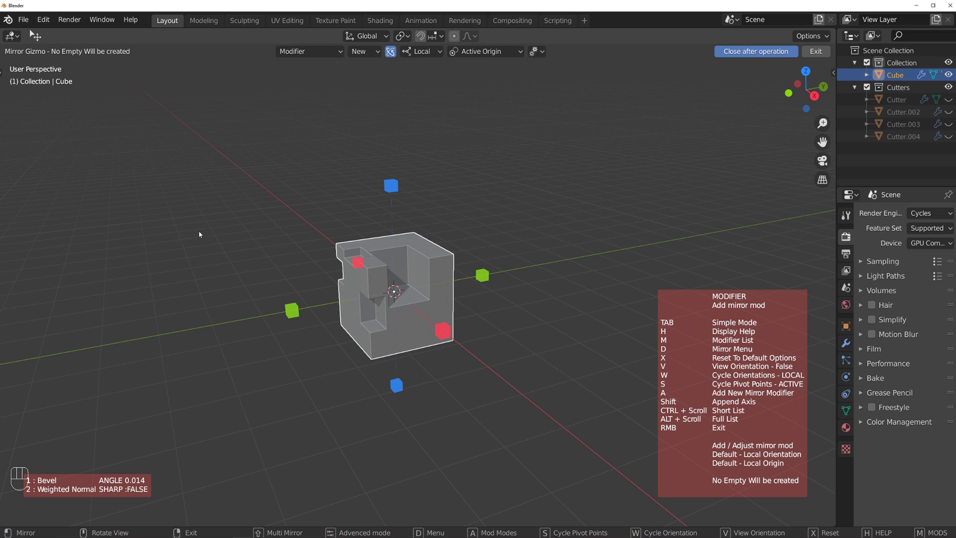
key(Tab)
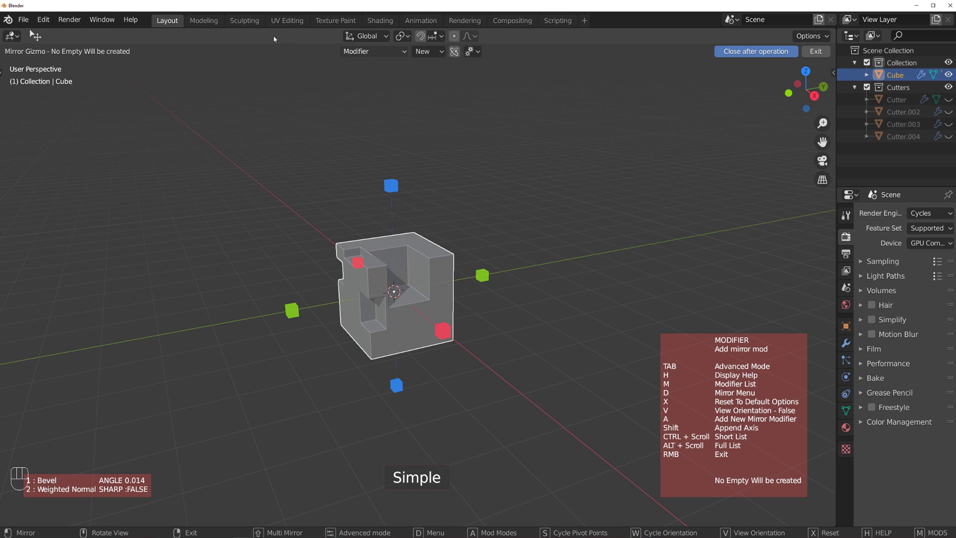
key(Tab)
key(Tab)
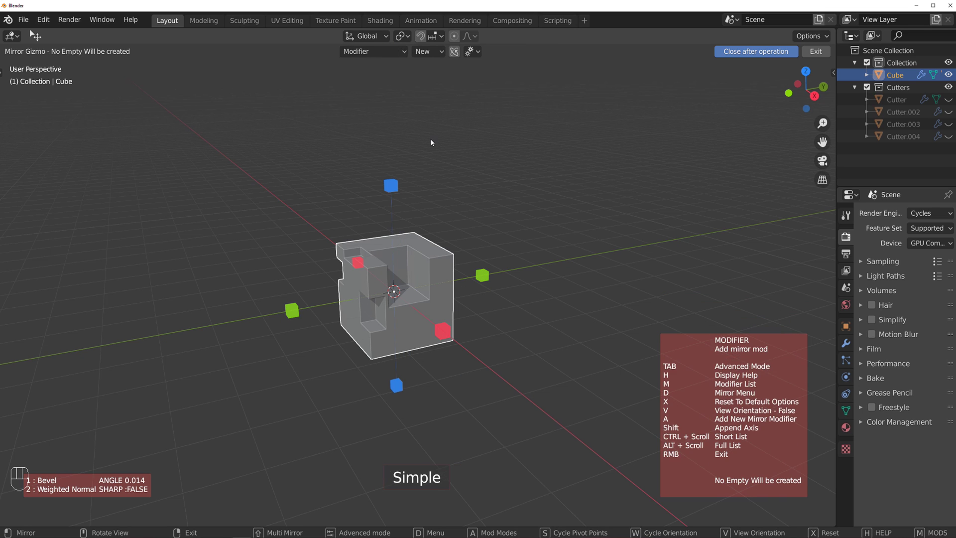
key(shift+d)
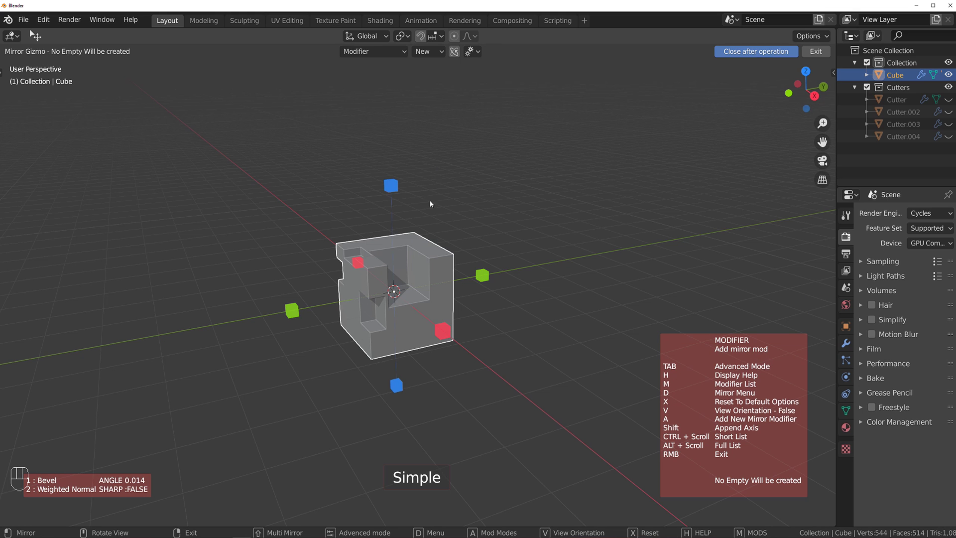
Step: Mirror the cube along the Y axis with the Mirror gizmo, and undo the mirror
click(293, 311)
right_click(337, 316)
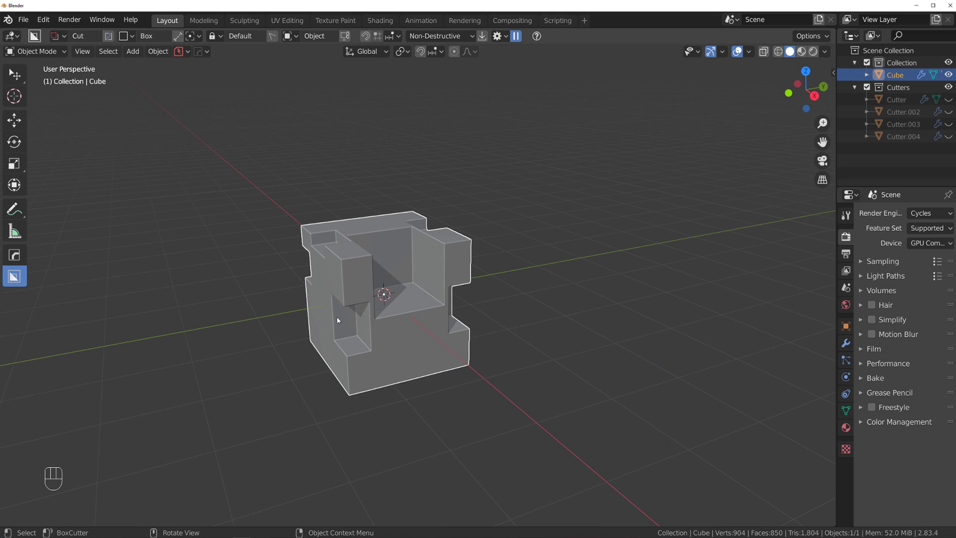
middle_drag(337, 316, 487, 282)
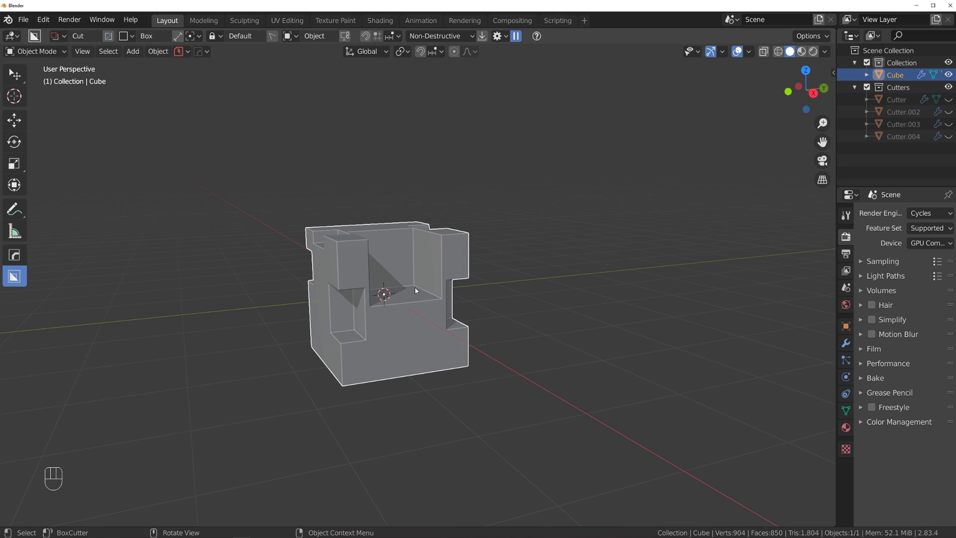
key(ctrl+z)
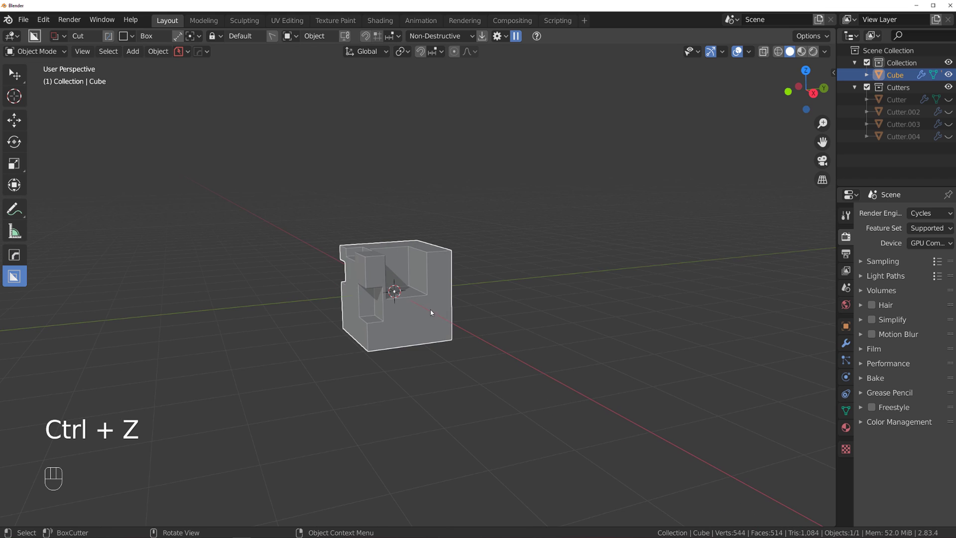
Step: Mirror the cube along the Y, Z and X axes in one Mirror gizmo session
key(alt+x)
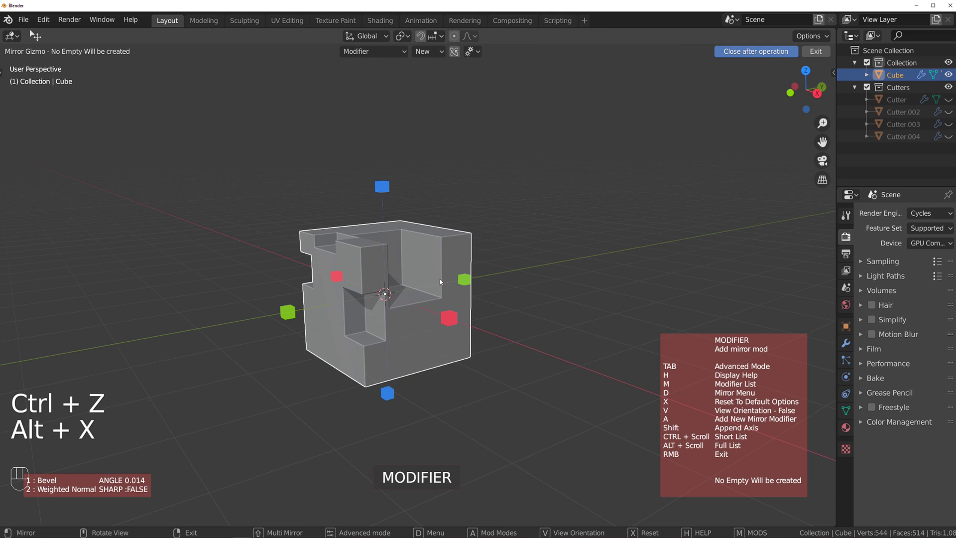
key(shift)
shift+click(282, 315)
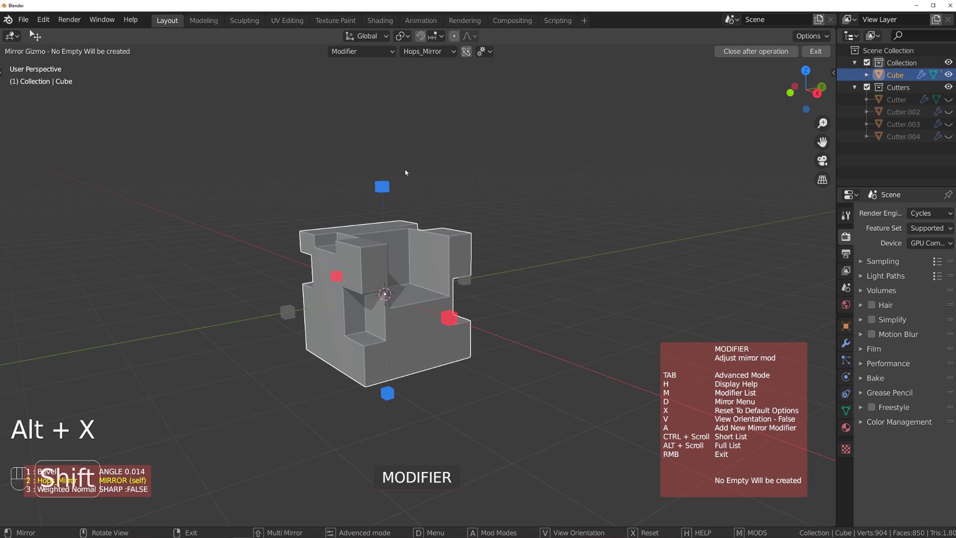
shift+click(382, 188)
shift+click(452, 320)
middle_drag(464, 301, 489, 262)
right_click(549, 248)
Step: Review the cube's Bevel, Hops_Mirror and Weighted Normal modifiers in the HOps Helper, collapsing the Bevel entry
key(ctrl+grave)
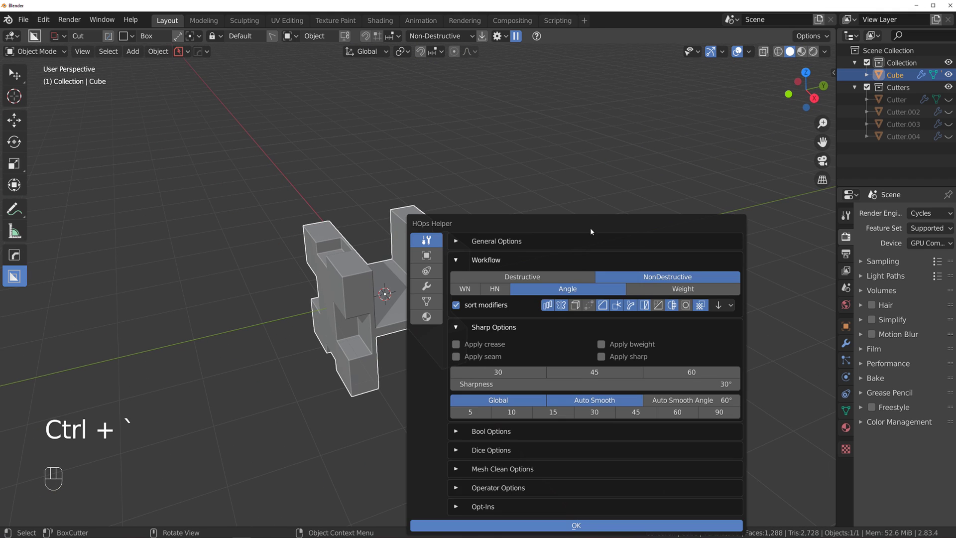
drag(590, 228, 692, 107)
click(531, 160)
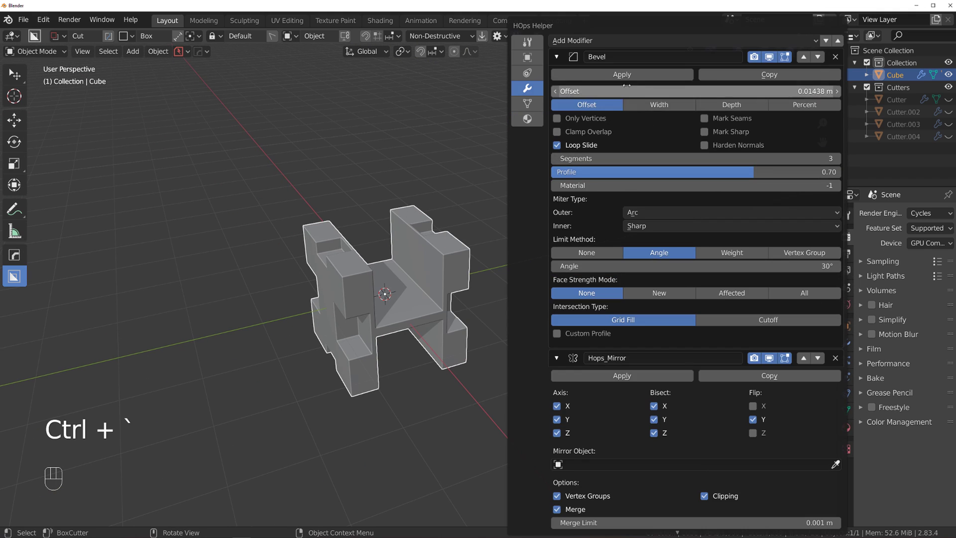
click(561, 58)
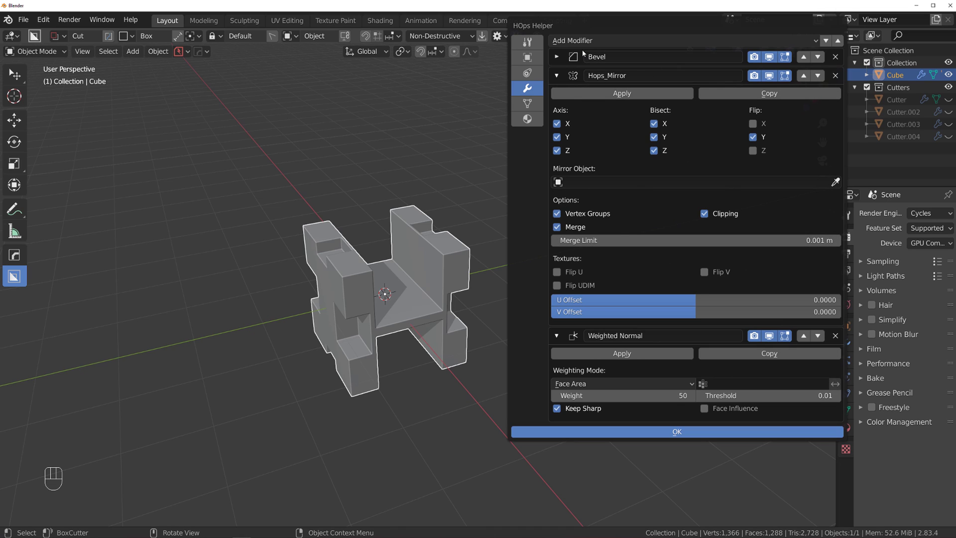
scroll(411, 233, down, 2)
scroll(402, 288, up, 5)
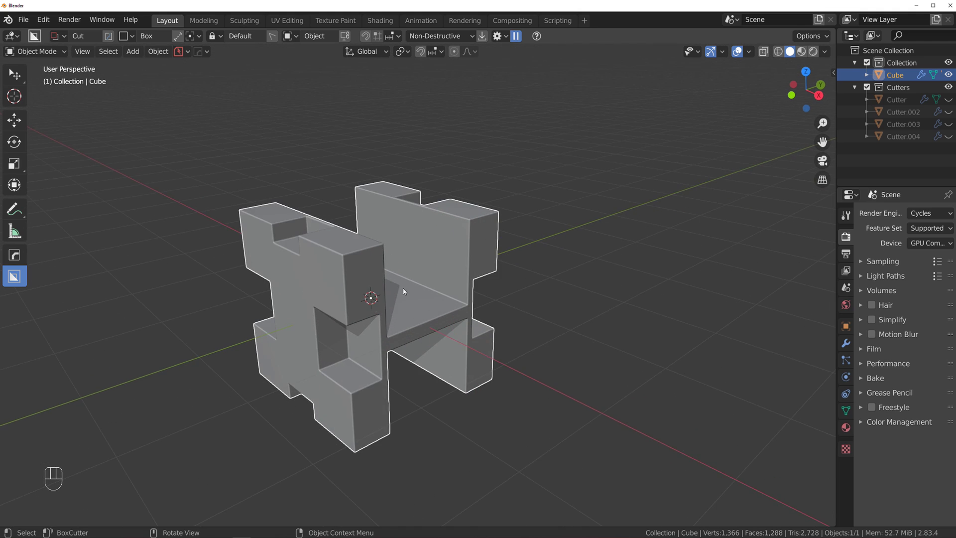
Step: Cut a horizontal rectangular notch across the upper front corner of the mirrored block with a BoxCutter box cut
middle_drag(433, 249, 436, 289)
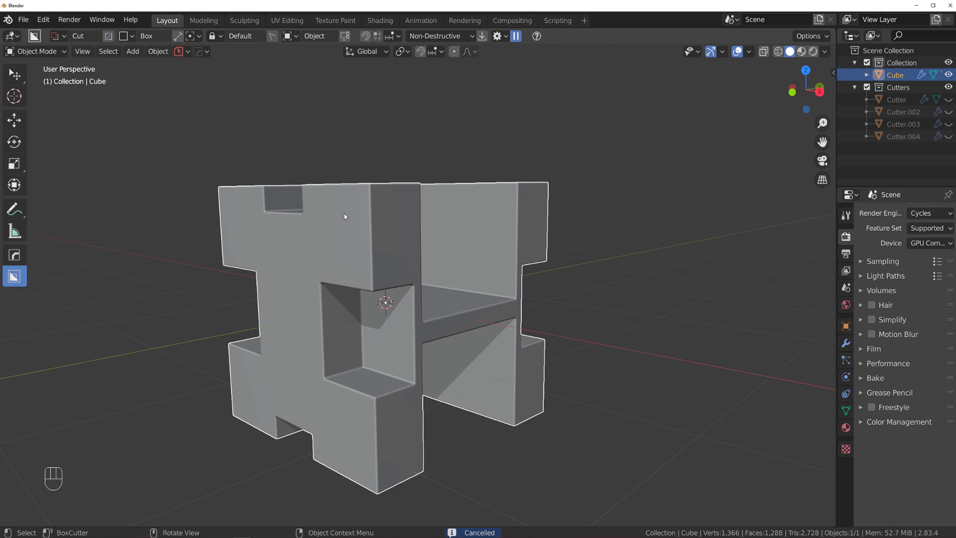
mouse_move(321, 210)
mouse_down()
mouse_move(488, 273)
mouse_move(517, 268)
mouse_up()
middle_drag(517, 268, 449, 286)
Step: Move the Boolean modifier below Weighted Normal in the HOps Helper and inspect the shading of the notch
key(ctrl+grave)
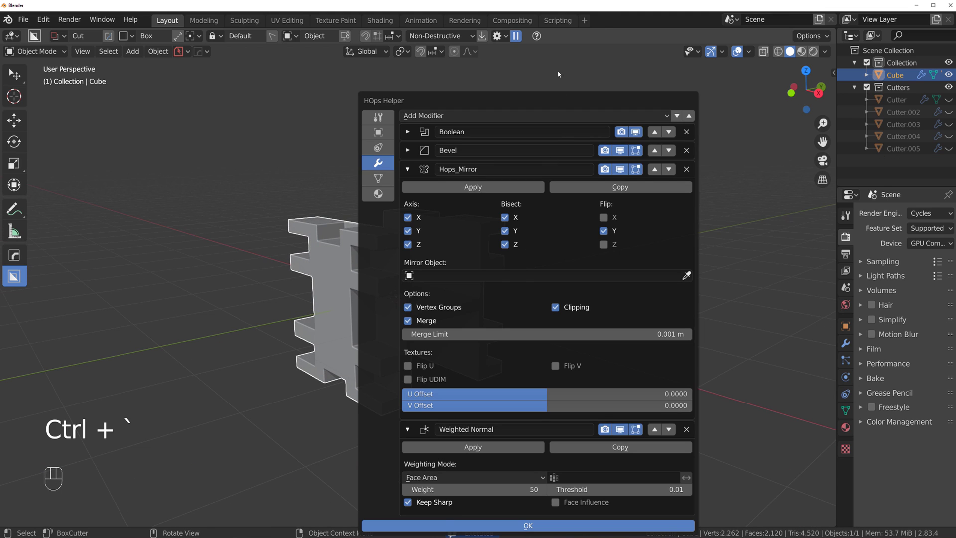
click(595, 145)
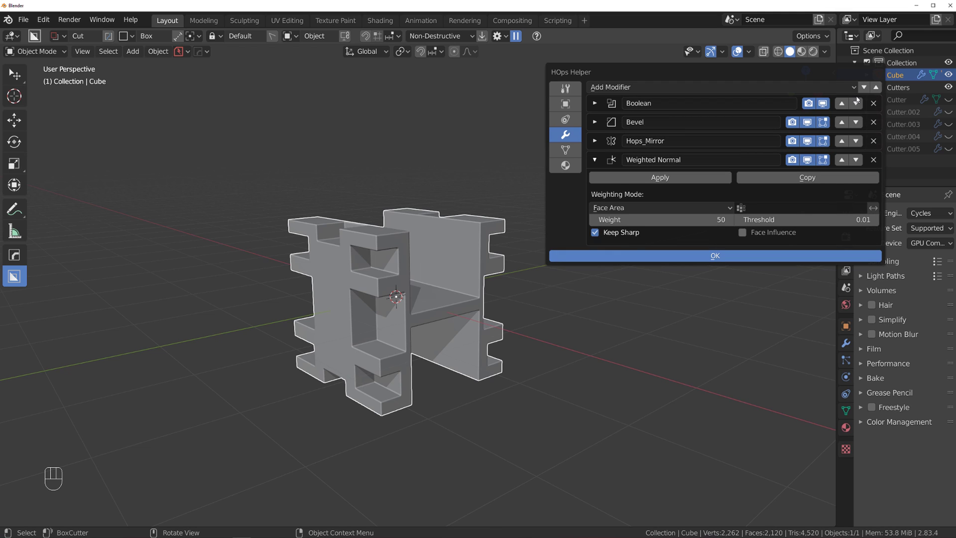
click(857, 103)
click(857, 122)
click(857, 141)
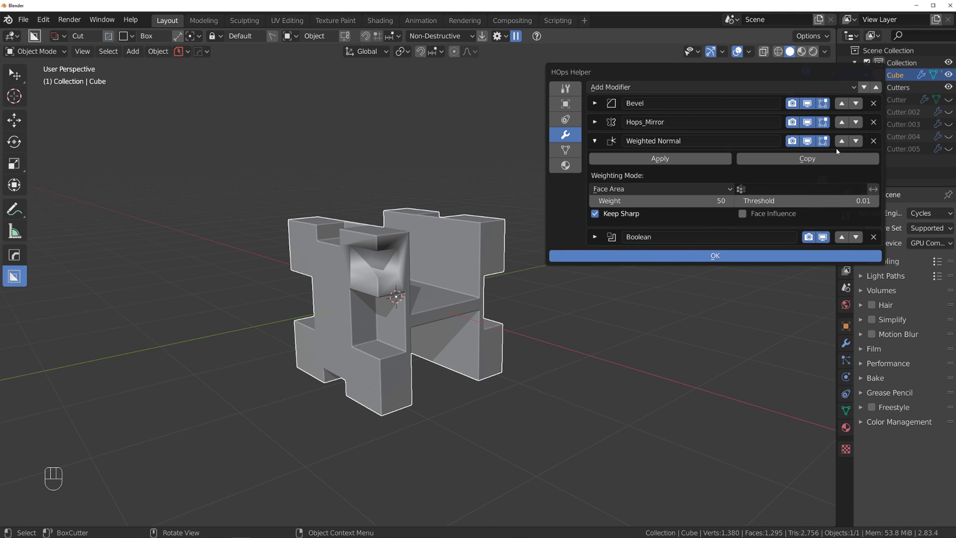
middle_drag(326, 313, 379, 300)
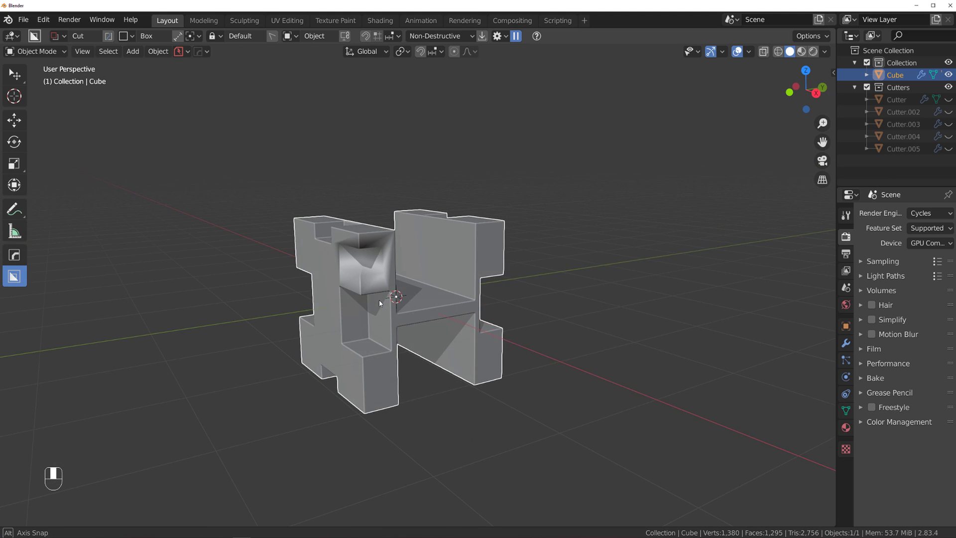
Step: Move the Boolean modifier back up to the top of the stack, above Bevel, in the HOps Helper
key(ctrl+grave)
drag(551, 274, 702, 176)
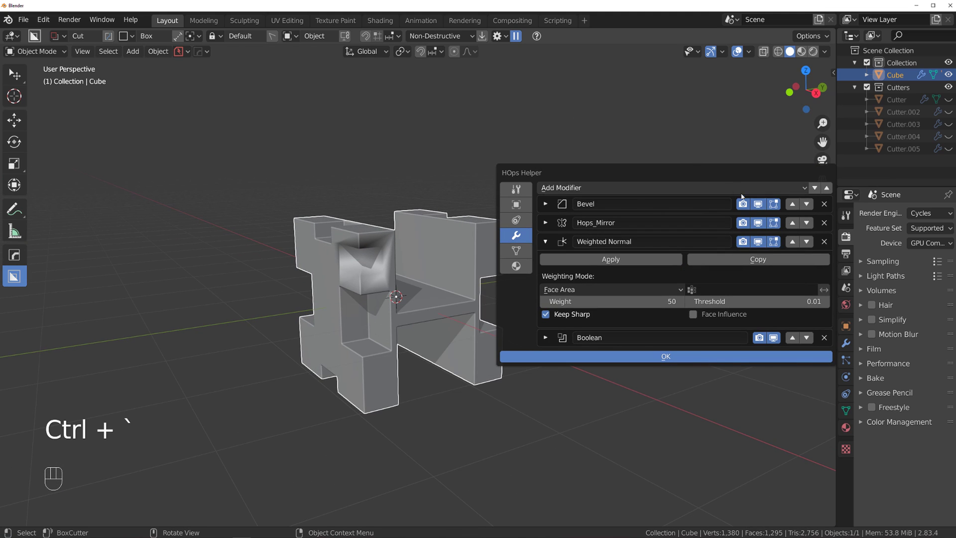
click(793, 337)
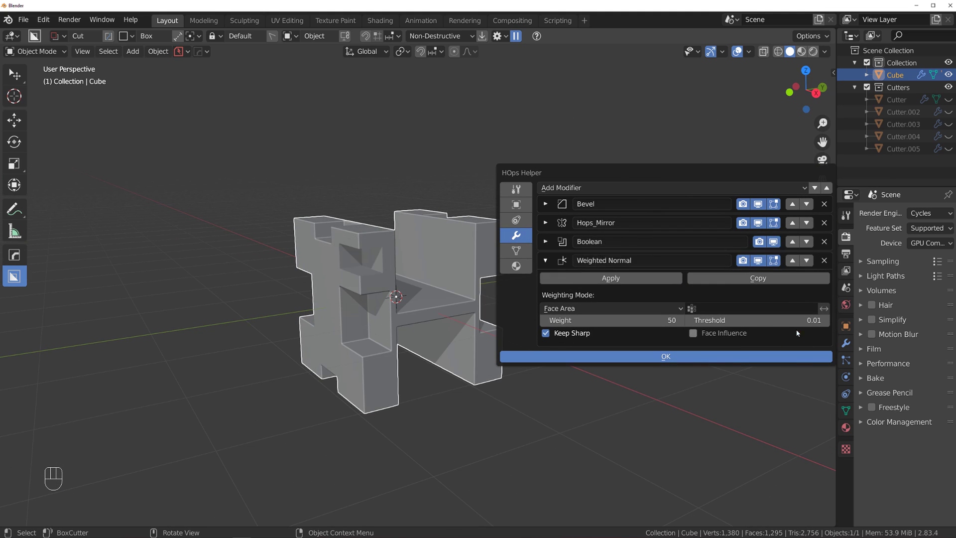
click(792, 242)
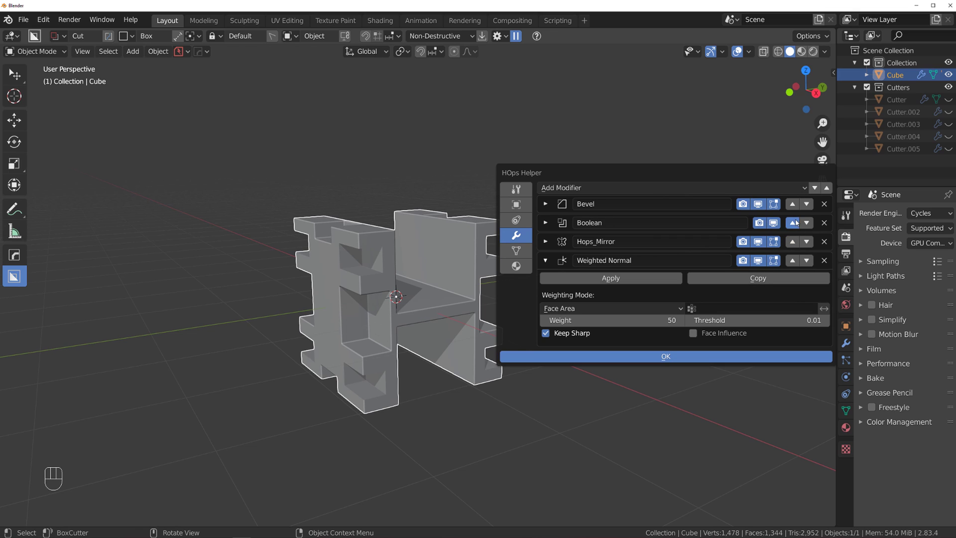
click(794, 222)
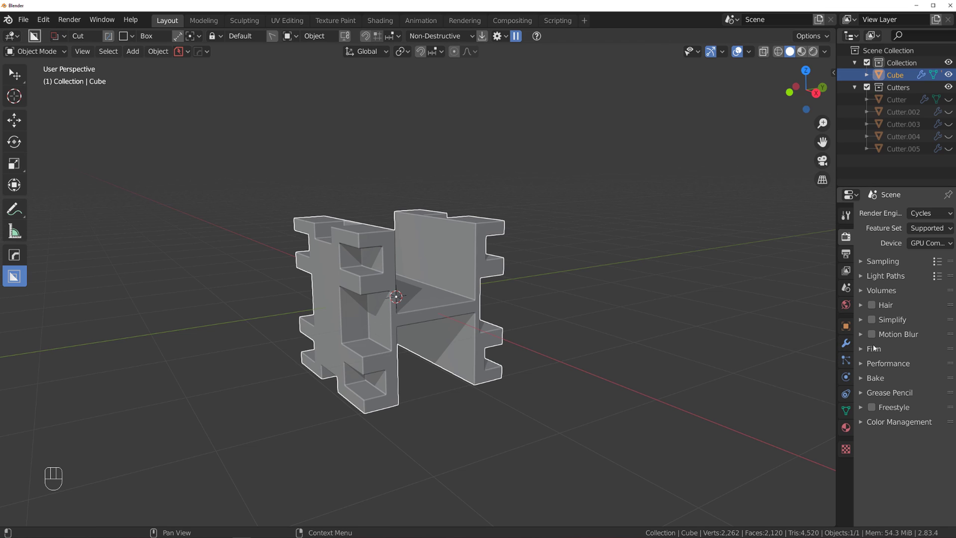
Step: Show the cube's modifier stack in the Properties editor
click(846, 342)
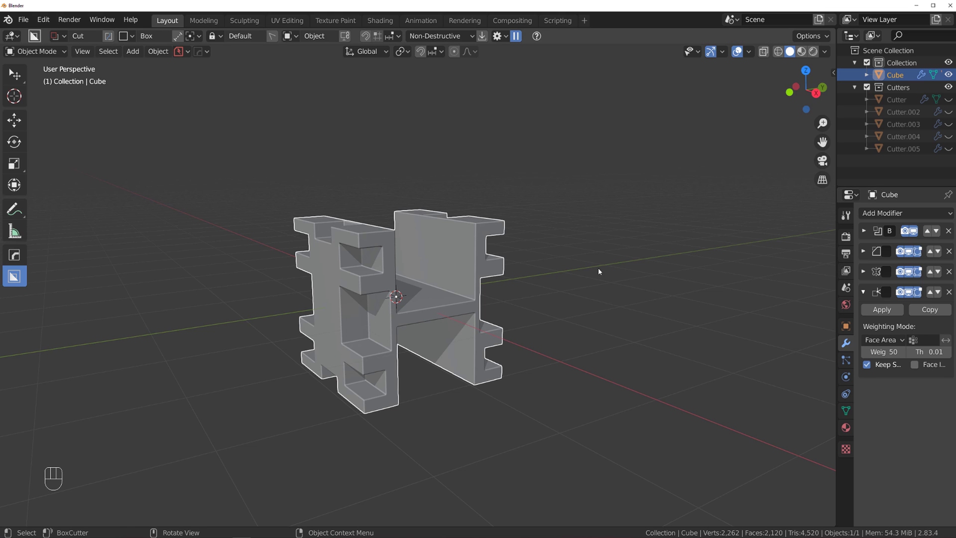
Step: Review the cube's modifier order in the HOps Helper and examine the mirrored block from several sides
scroll(588, 274, up, 1)
middle_drag(580, 289, 572, 255)
scroll(584, 294, down, 1)
key(ctrl+grave)
drag(572, 255, 655, 176)
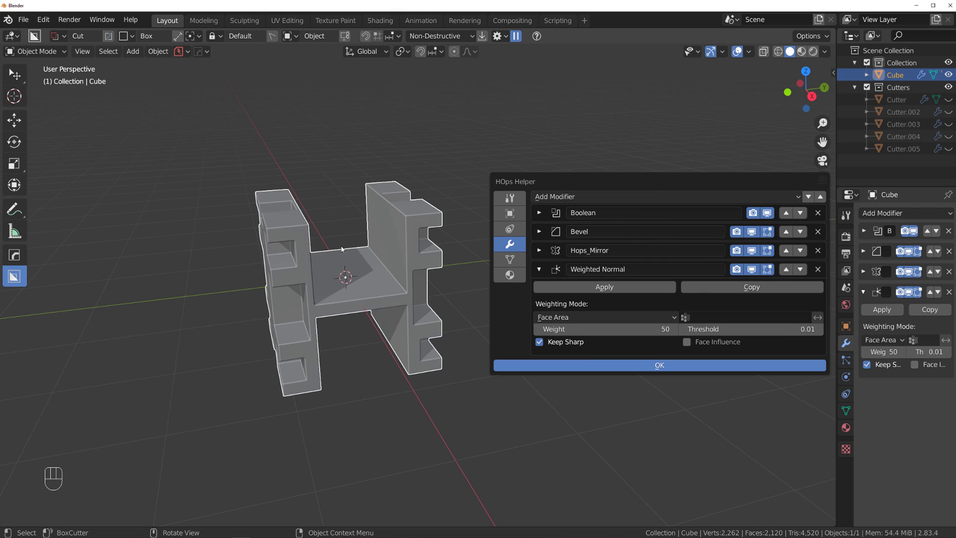
middle_drag(430, 219, 264, 303)
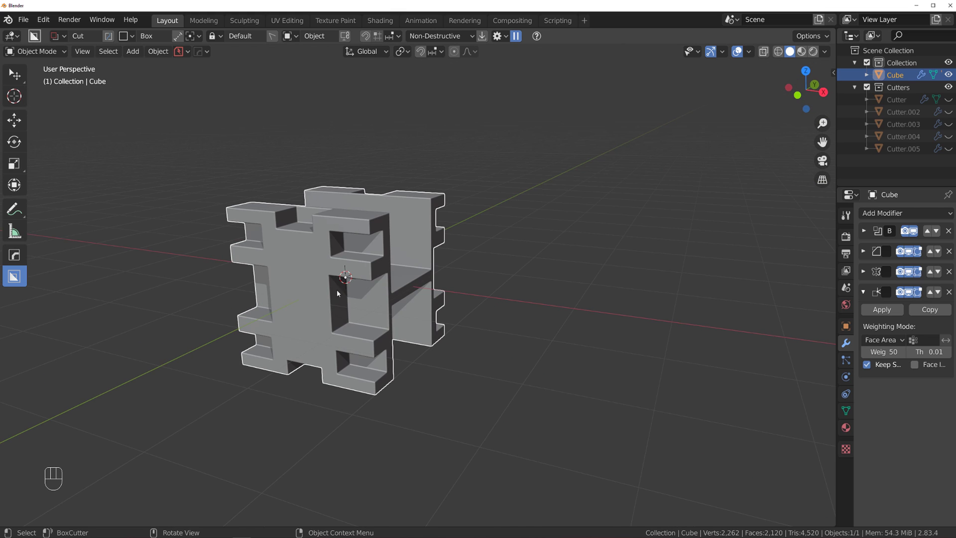
Step: Cut a horizontal slot through the middle of the block with a BoxCutter box cut and widen the Properties editor
mouse_move(289, 293)
mouse_down()
mouse_move(373, 344)
mouse_move(380, 332)
mouse_up()
click(397, 315)
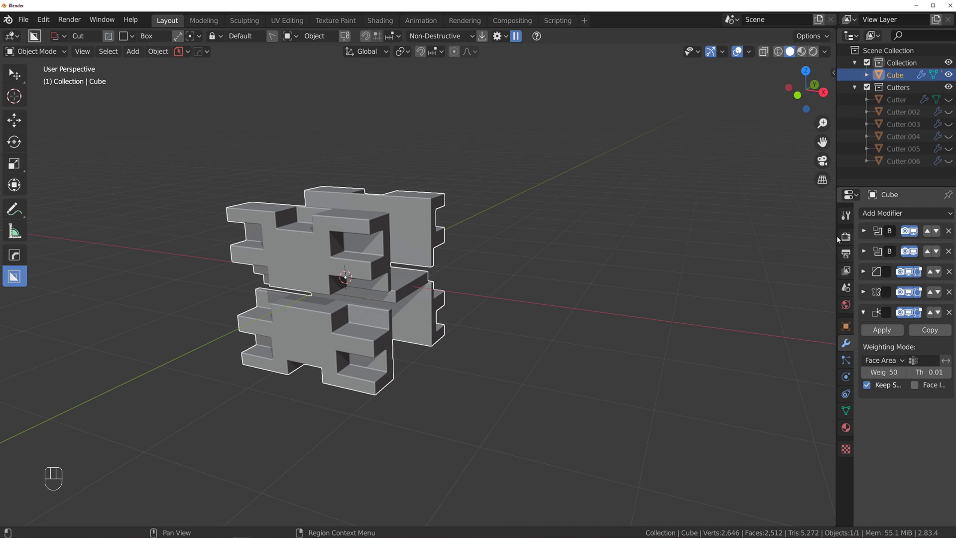
drag(837, 235, 684, 244)
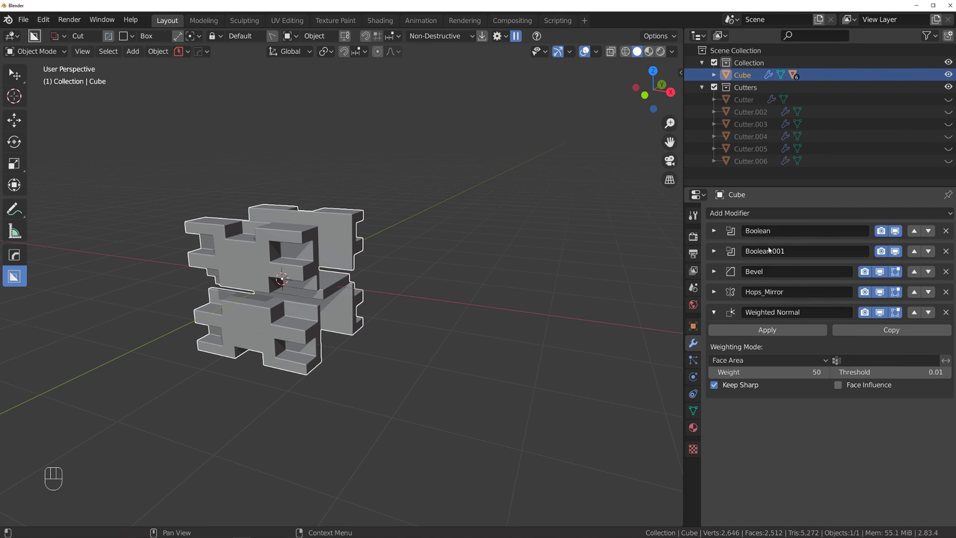
Step: Cut two more small rectangular recesses in the block's upper half with BoxCutter, extruding the second about 0.212
drag(222, 260, 263, 275)
click(285, 277)
middle_drag(341, 275, 310, 272)
drag(319, 233, 360, 262)
click(374, 263)
scroll(345, 264, up, 5)
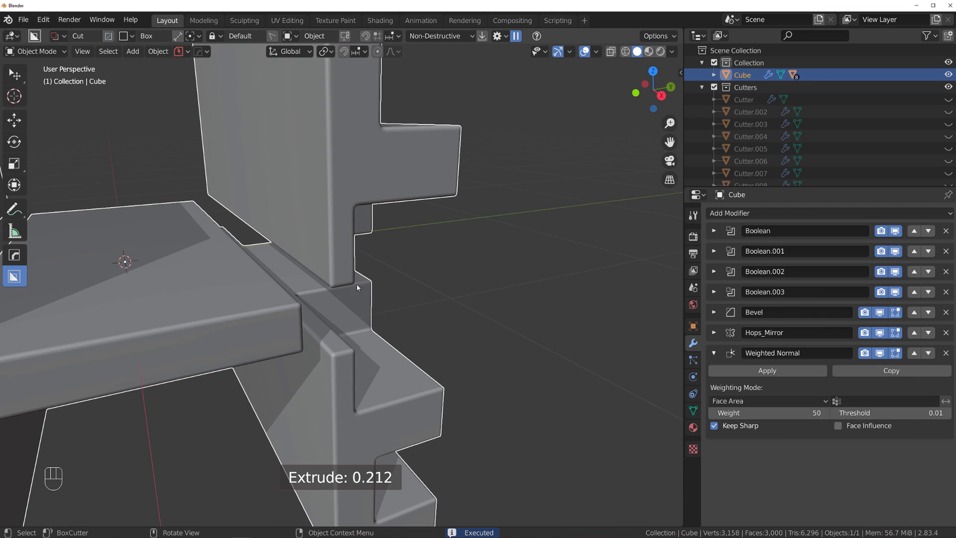
shift+middle_drag(357, 283, 301, 258)
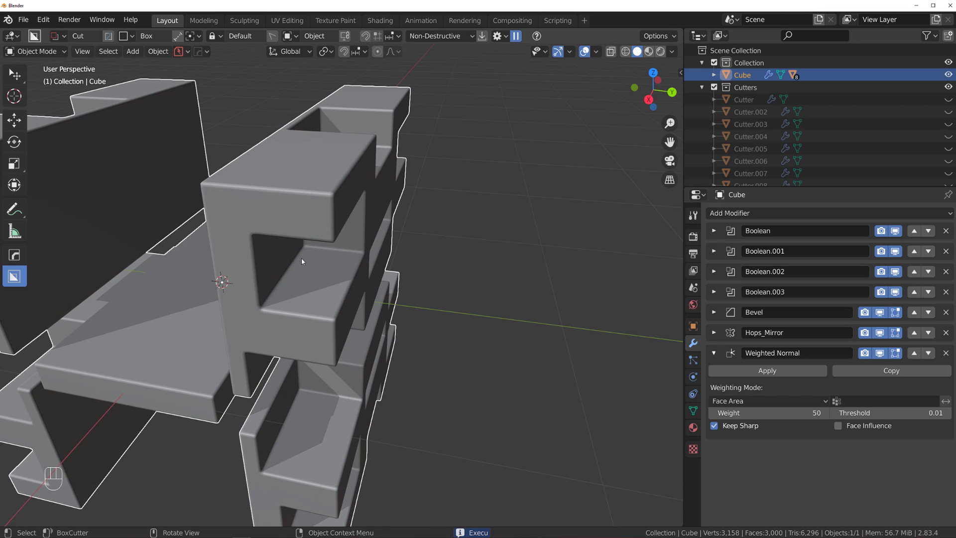
Step: Move the Bevel modifier to the top of the stack, above all four Boolean modifiers
click(917, 313)
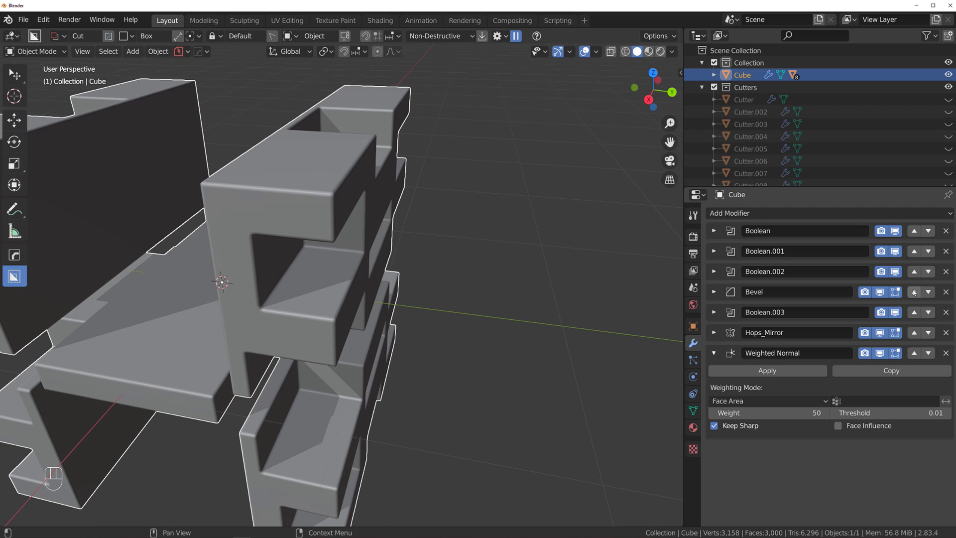
click(915, 292)
click(917, 270)
click(914, 251)
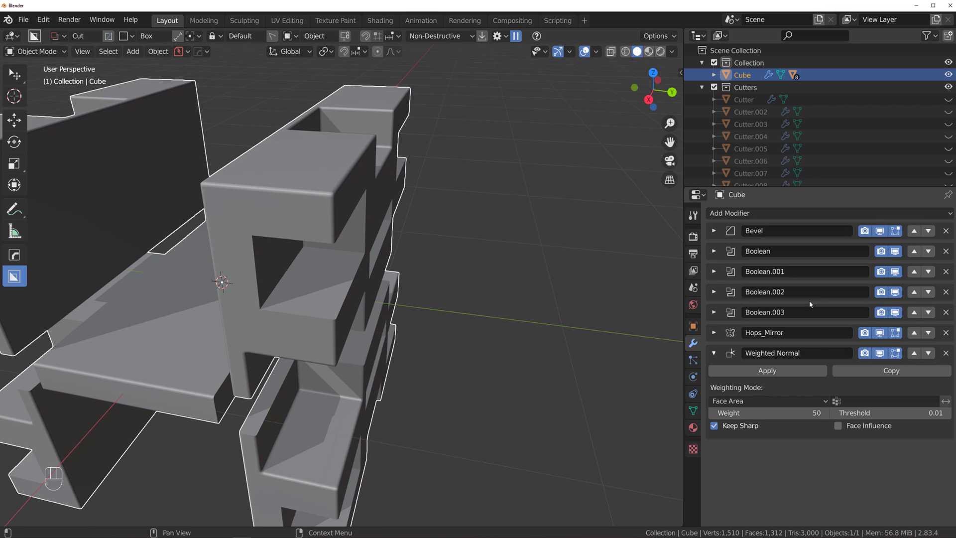
Step: Move the Bevel modifier back down the stack to sit between Boolean.003 and Hops_Mirror
click(928, 231)
click(928, 252)
click(928, 272)
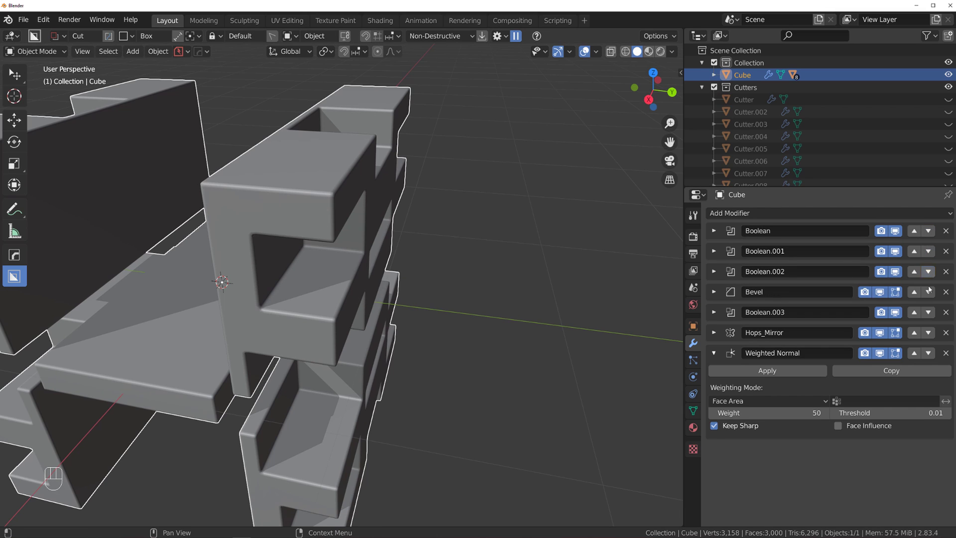
click(929, 292)
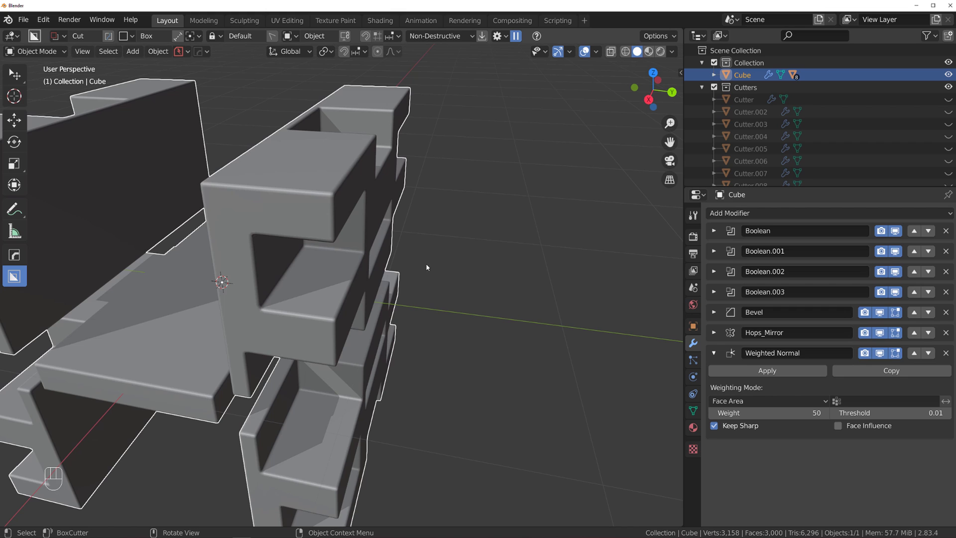
Step: Apply the block's Boolean modifiers with Hard Ops Csharp (apply), keeping Bevel, Hops_Mirror and Weighted Normal live
scroll(400, 282, down, 5)
middle_drag(390, 292, 433, 269)
scroll(433, 268, up, 2)
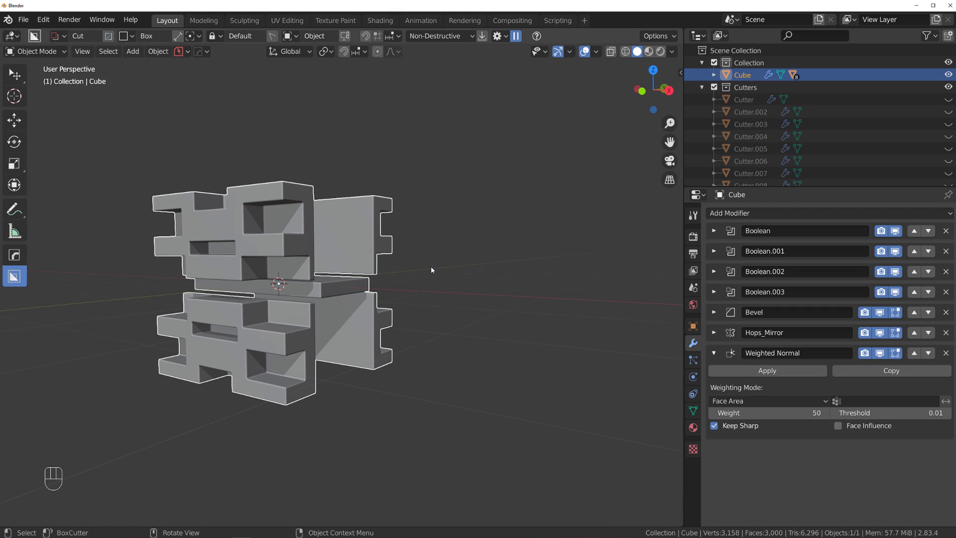
key(q)
ctrl+click(429, 253)
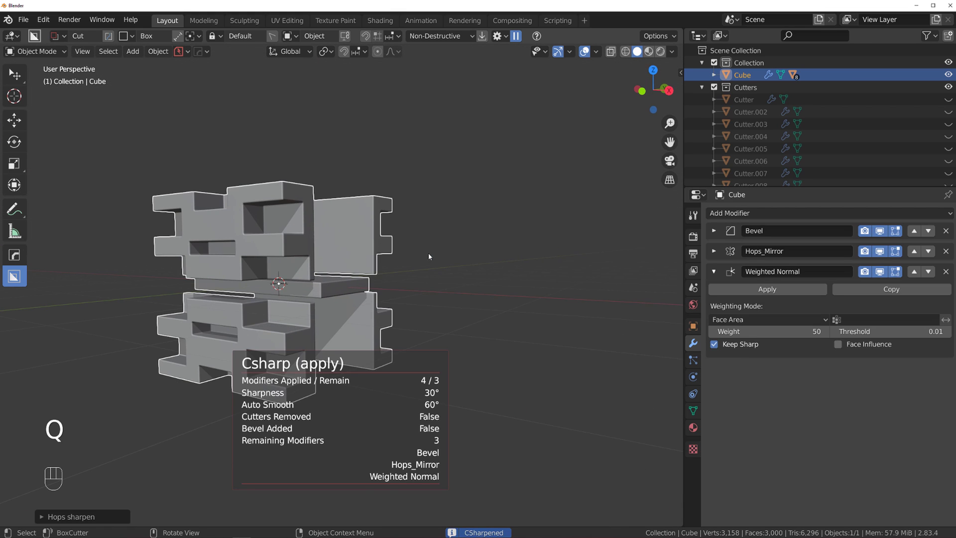
middle_drag(482, 249, 307, 274)
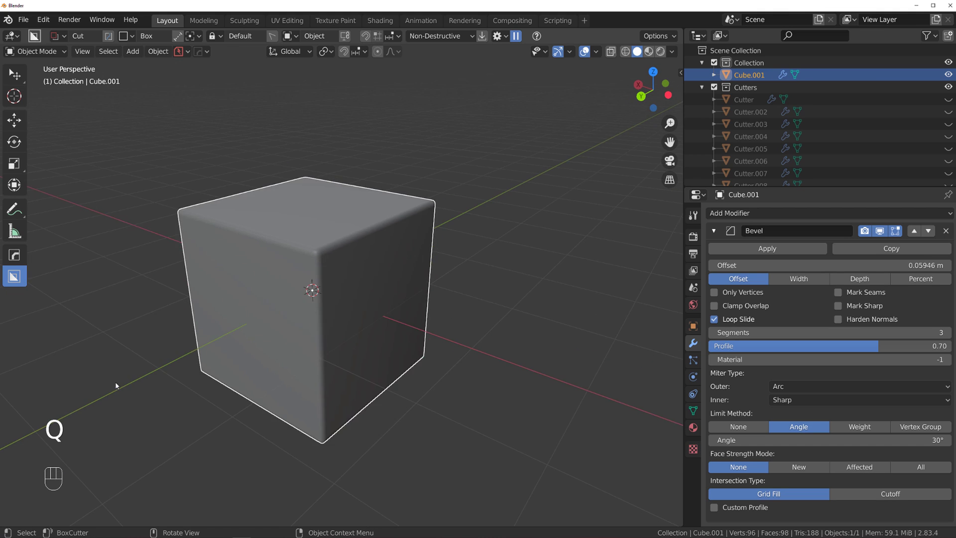
Step: Narrow the Outliner and Properties editors to give the new bevelled cube a wider 3D viewport
scroll(244, 267, down, 1)
shift+middle_drag(256, 257, 208, 264)
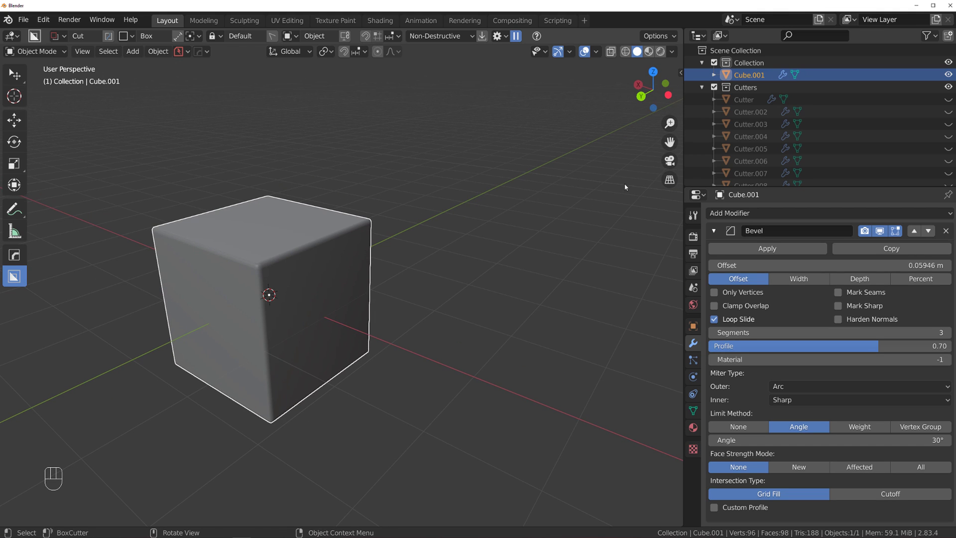
drag(685, 144, 828, 144)
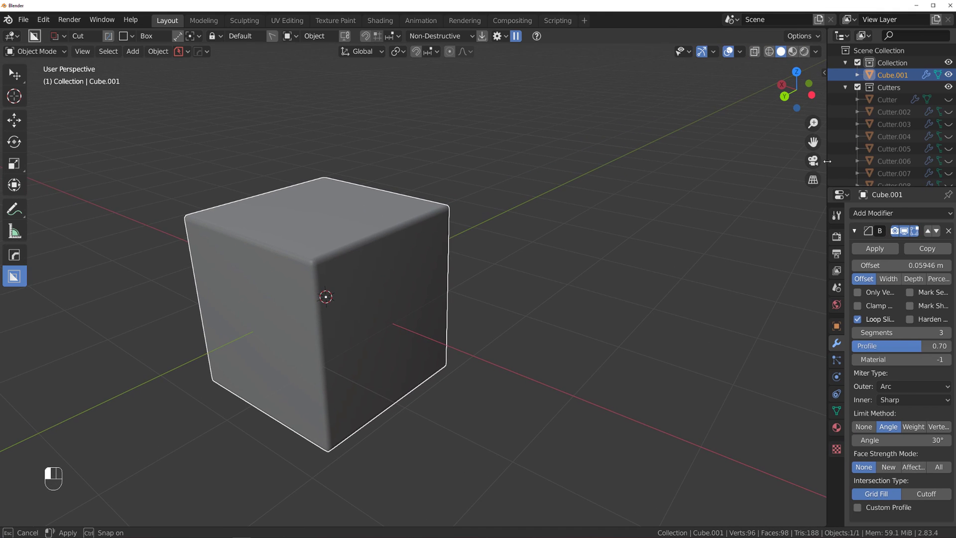
Step: Convert the cube's top face to a separate plate with To_Shape, about 0.12 thick
shift+middle_drag(401, 253, 395, 286)
scroll(415, 279, down, 2)
scroll(411, 281, up, 2)
key(Tab)
click(382, 255)
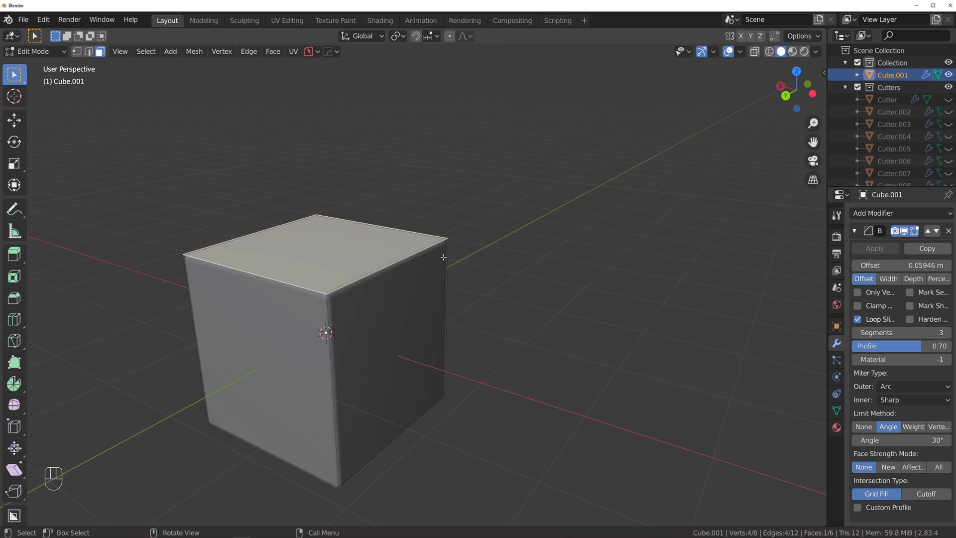
key(q)
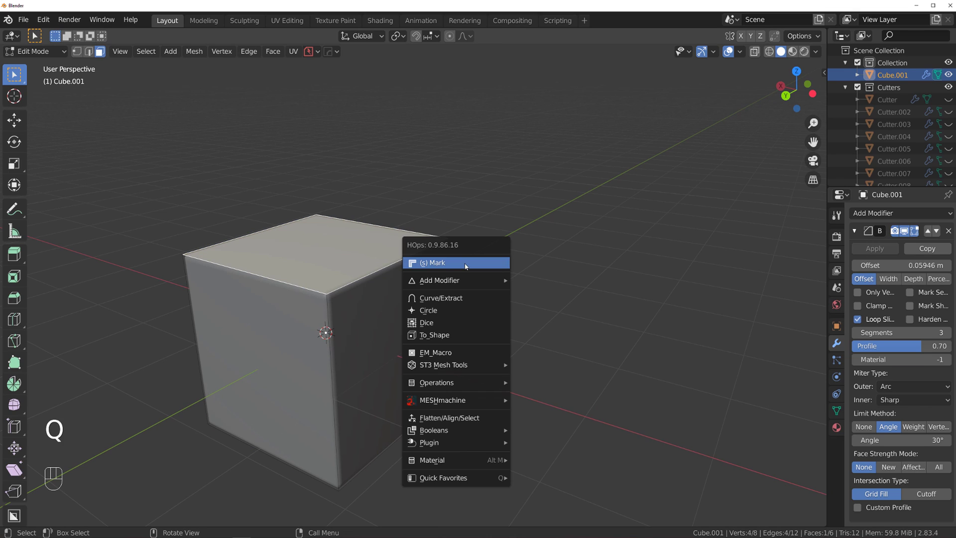
shift+click(473, 297)
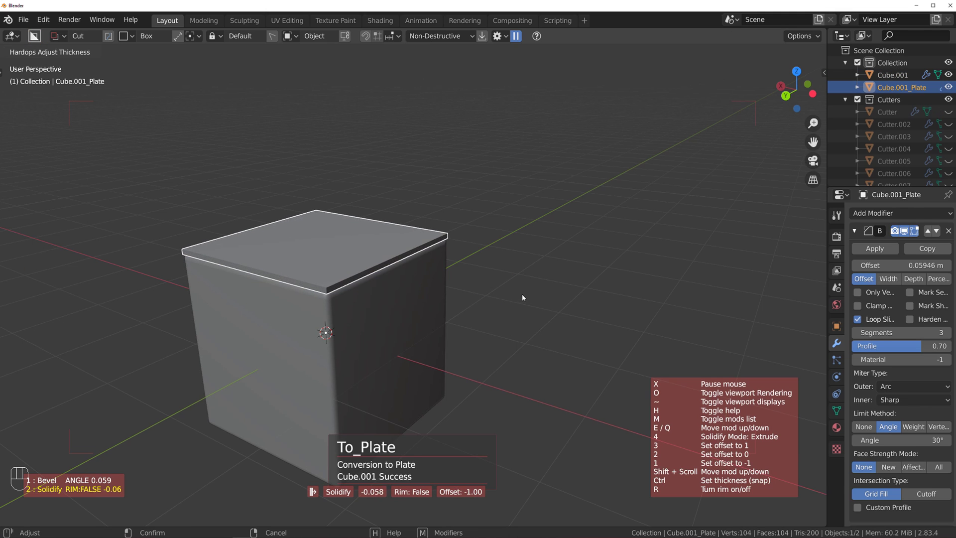
click(557, 300)
Step: Add a vertex-group bevel to the plate's front corner vertex with the Hard Ops Mark tool
middle_drag(557, 300, 351, 304)
scroll(415, 300, down, 3)
key(Tab)
scroll(363, 316, up, 3)
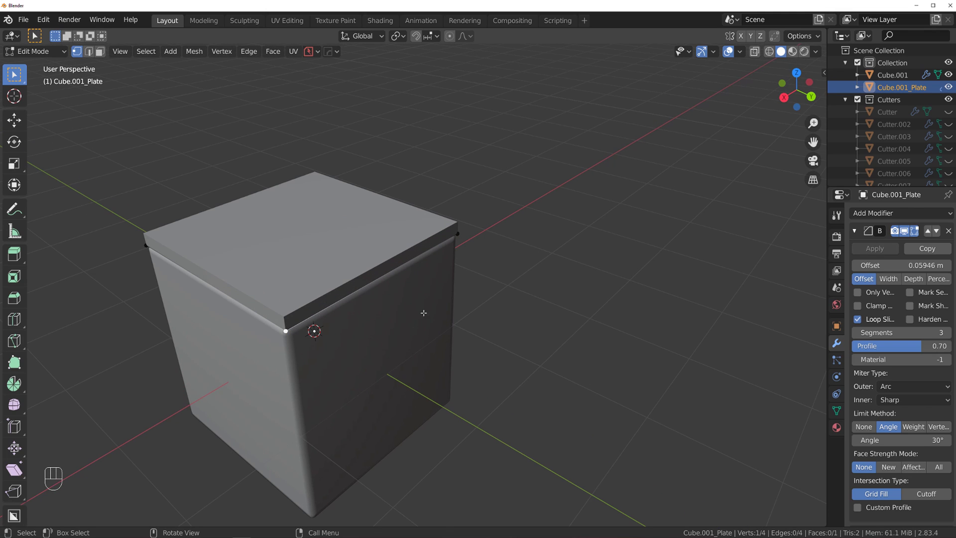
key(q)
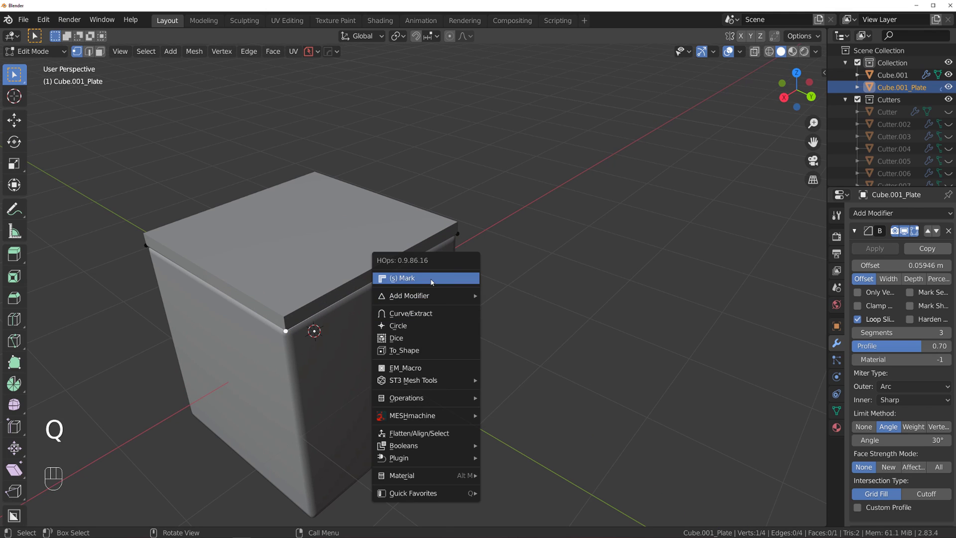
key(ctrl)
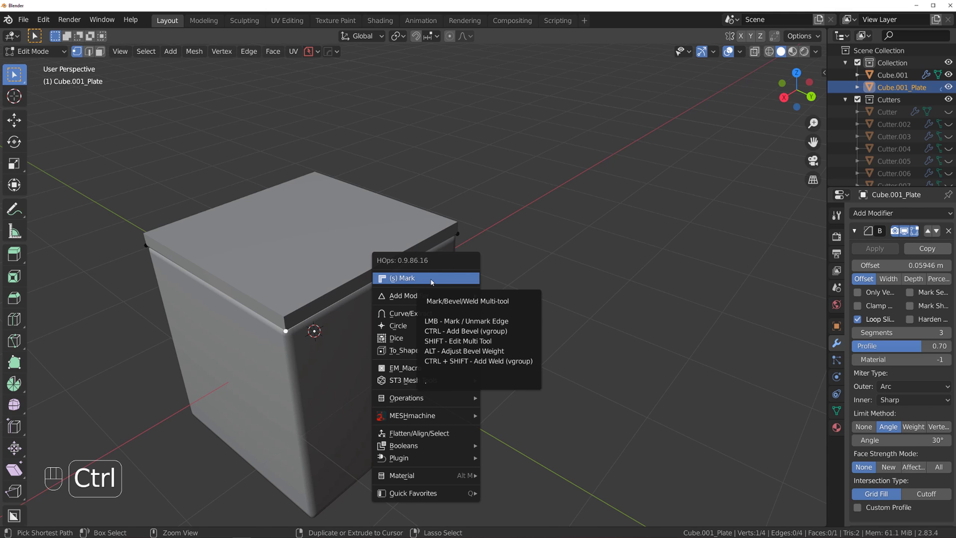
ctrl+click(431, 282)
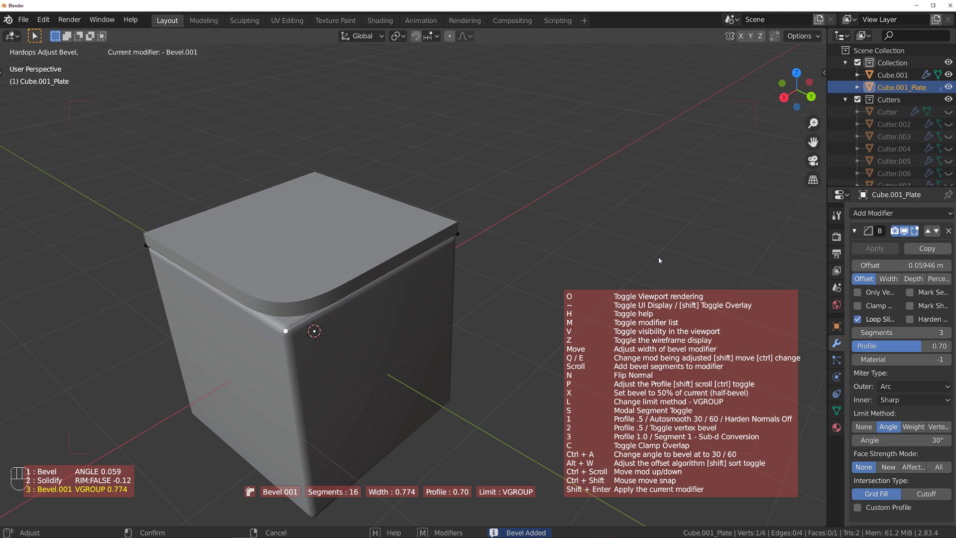
Step: Set the corner bevel's profile to 0.5 and accept it at a width of about 0.79
key(1)
key(3)
key(1)
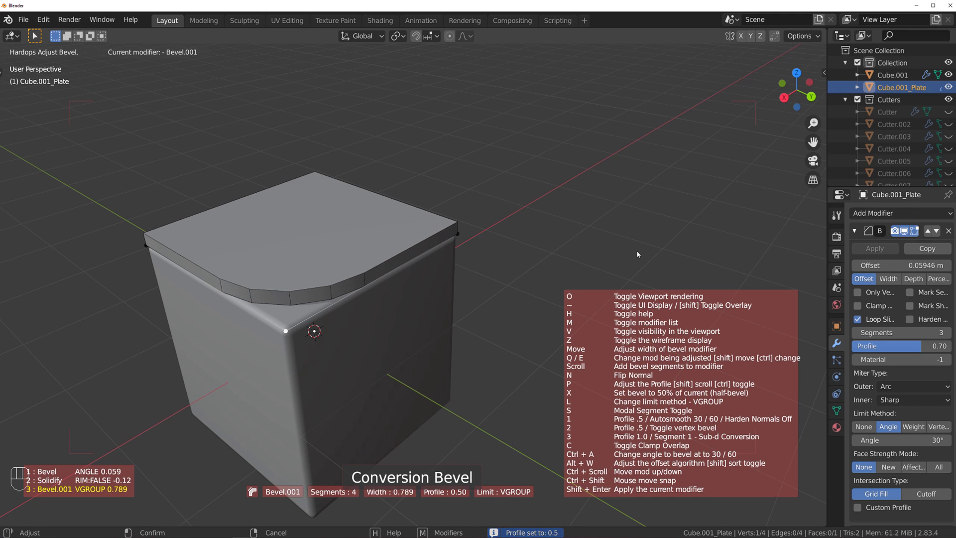
click(641, 253)
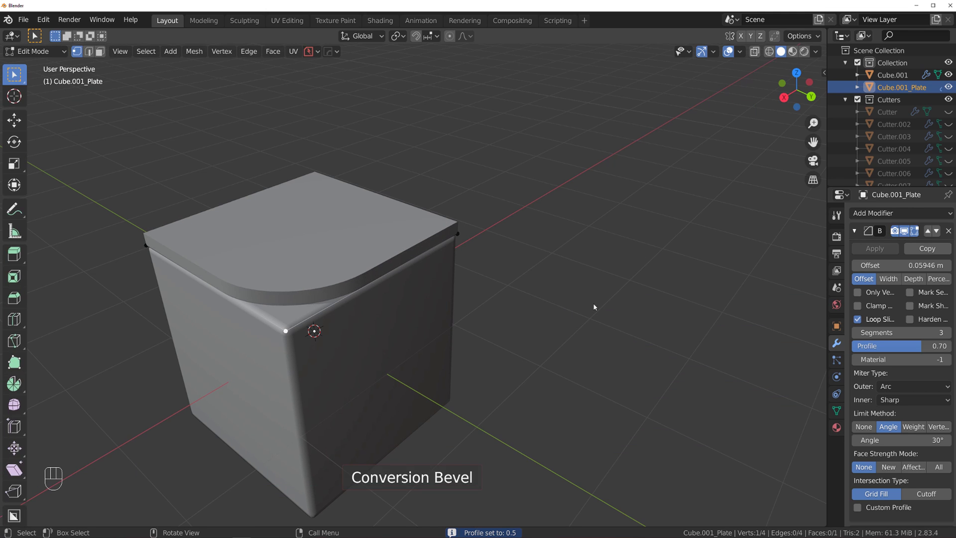
Step: Return the plate to Object Mode and add another Hard Ops bevel limited to a 30° angle
key(Tab)
middle_drag(563, 292, 468, 309)
click(405, 264)
click(405, 265)
key(q)
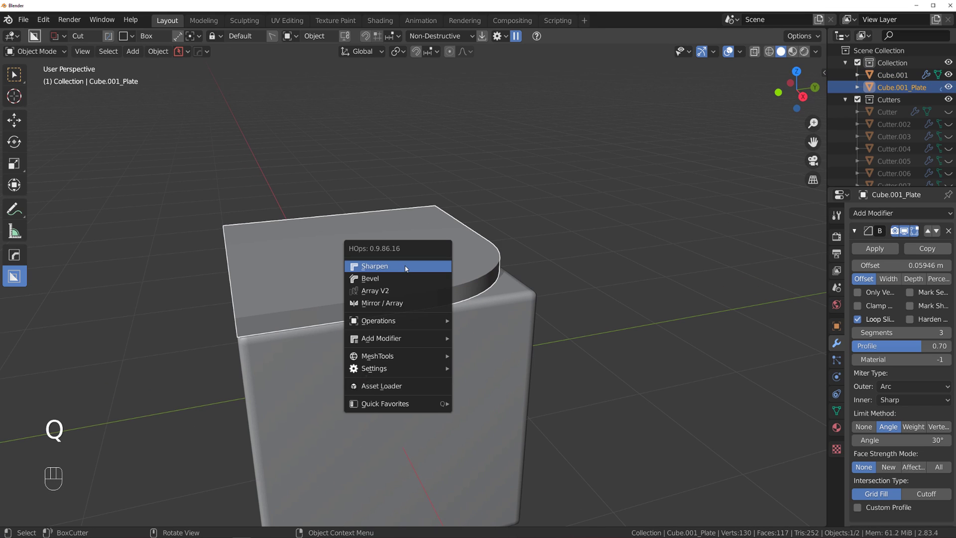
ctrl+click(398, 278)
click(389, 277)
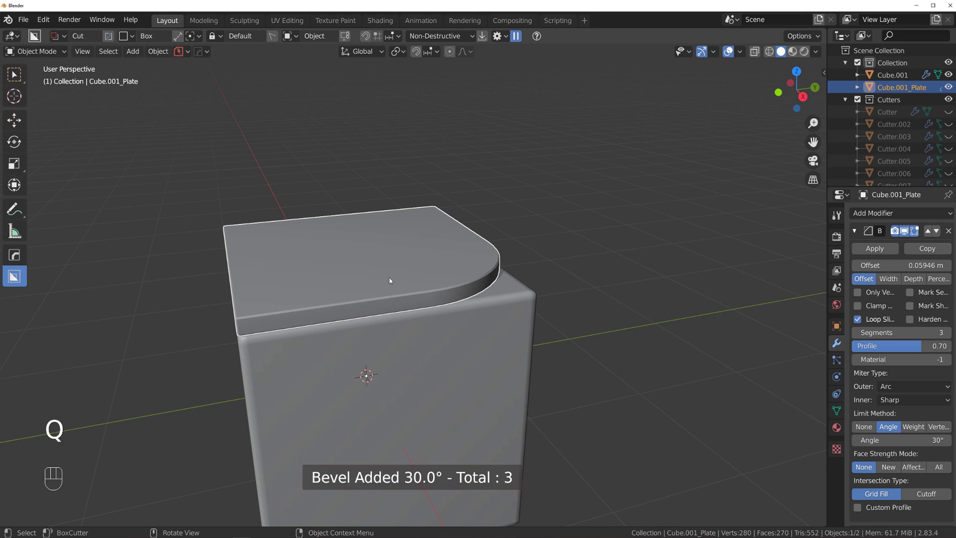
Step: Open the HOps Helper and the Hard Ops menu for the bevelled plate and inspect its edges
middle_drag(390, 277, 415, 276)
key(ctrl+grave)
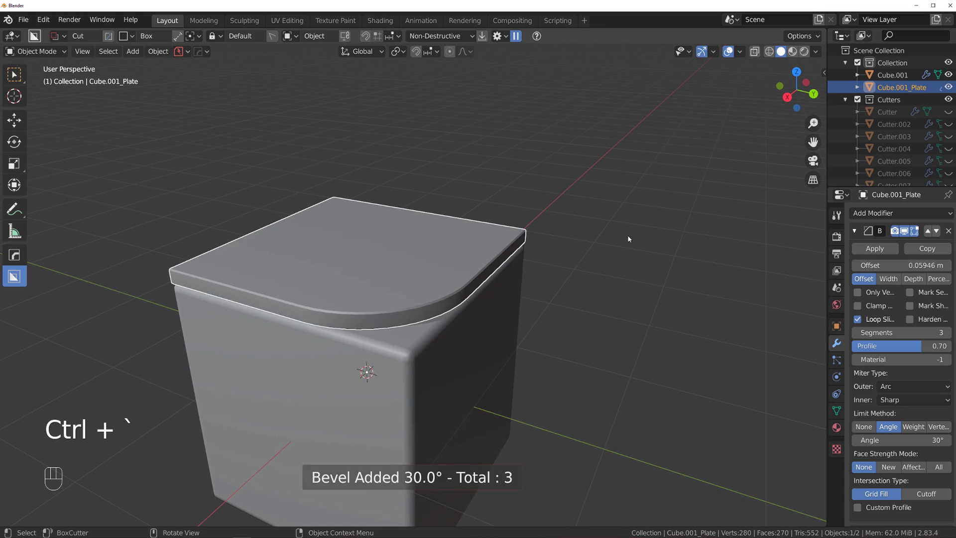
key(q)
mouse_move(416, 299)
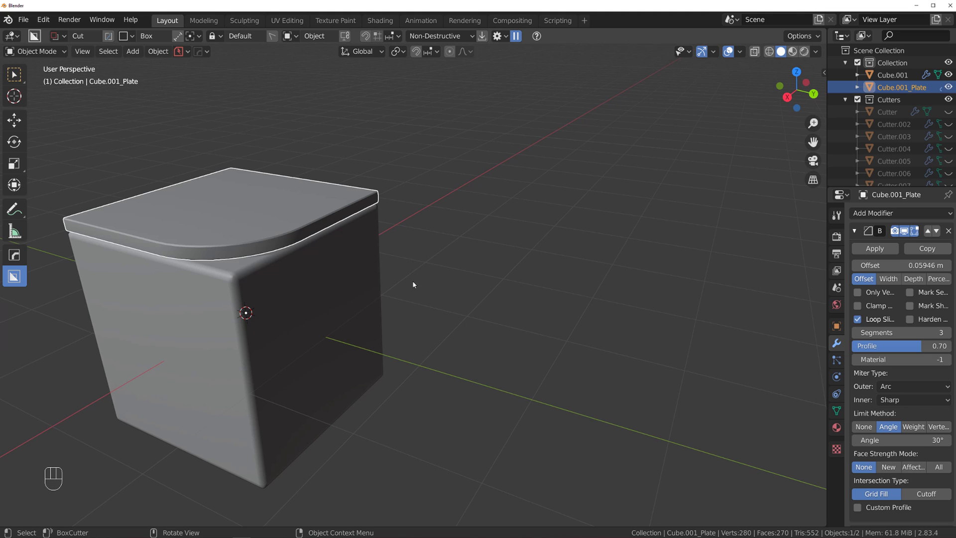
shift+middle_drag(413, 284, 436, 281)
scroll(495, 278, down, 2)
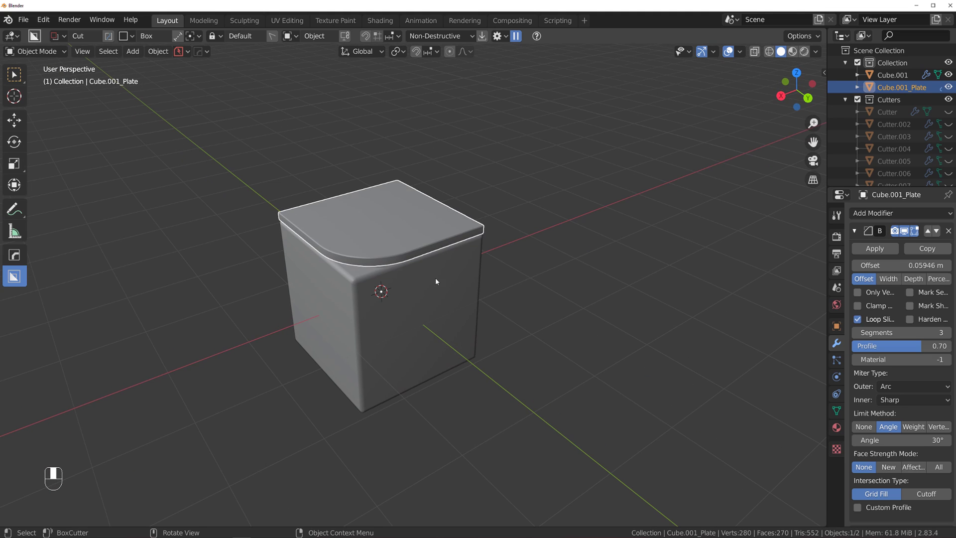
Step: Open the Hard Ops Asset Loader for the plate and enlarge the KIT-OPS 2 window
click(405, 238)
key(q)
click(444, 230)
key(q)
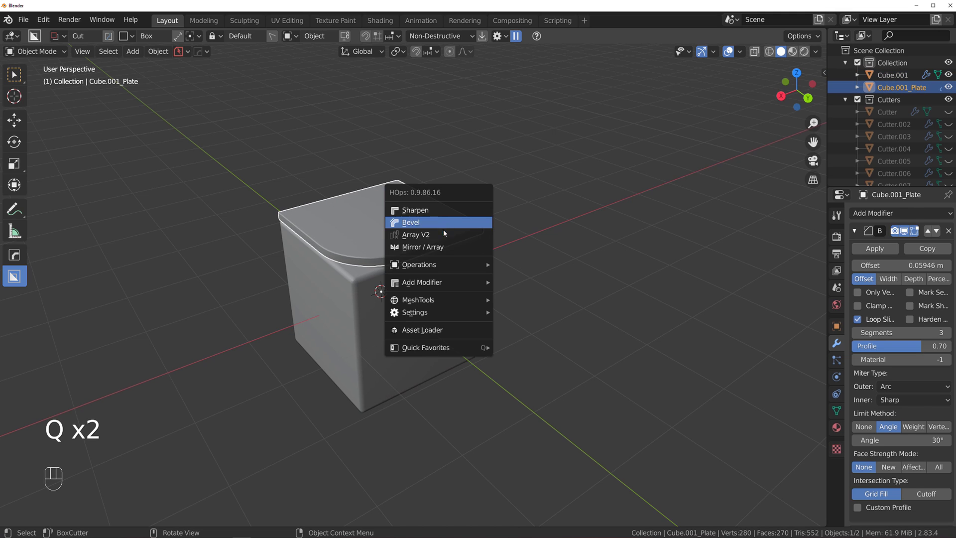
click(445, 332)
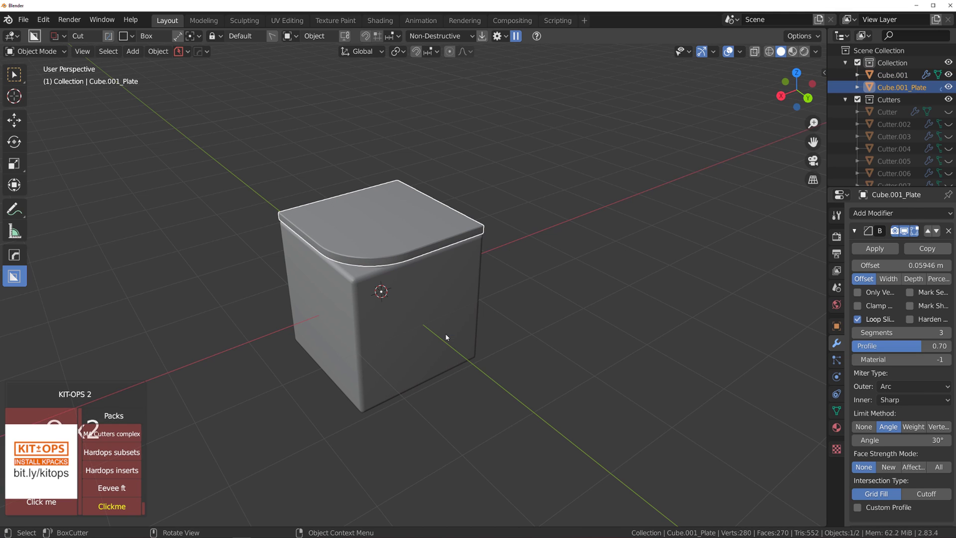
drag(183, 304, 259, 163)
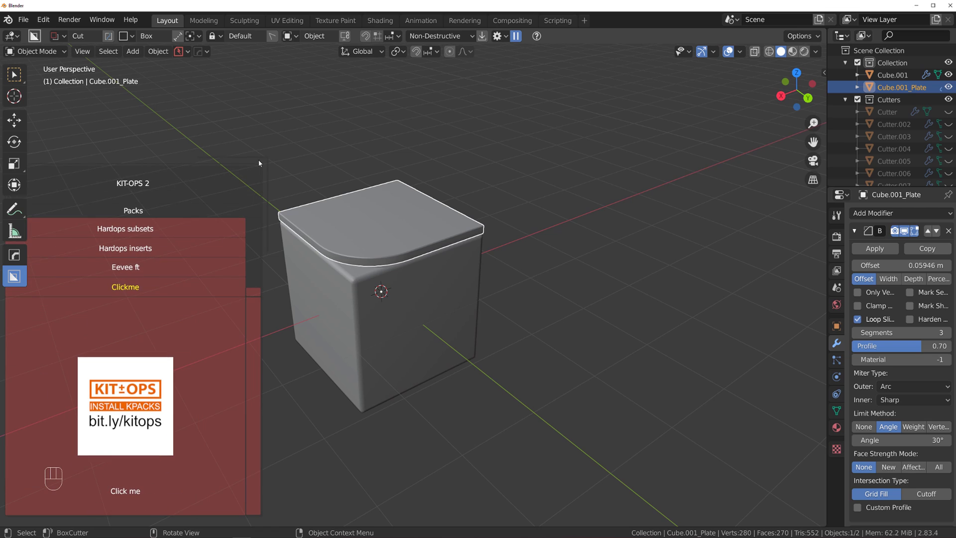
Step: Assign the Wood grain r material from the X Wood pack to the plate and display it in Material Preview shading
click(229, 270)
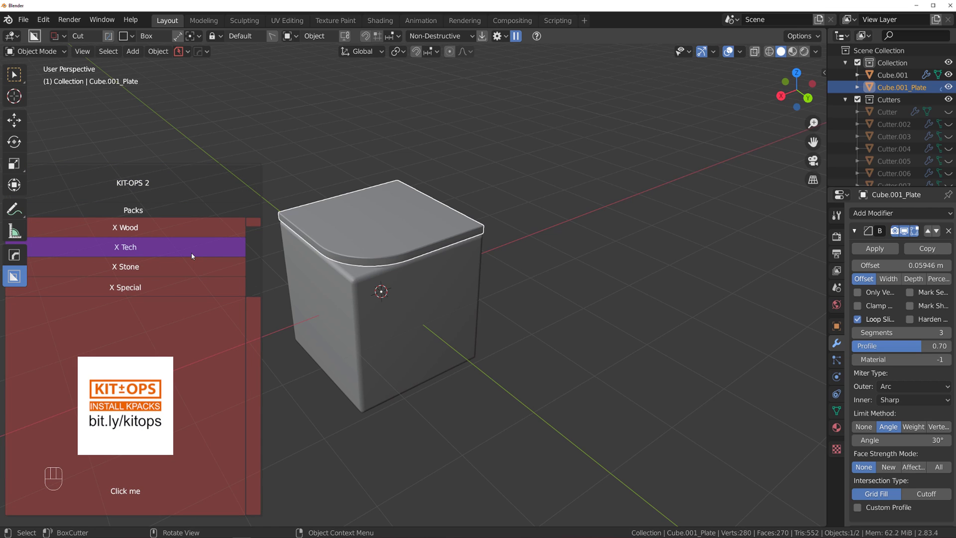
click(184, 228)
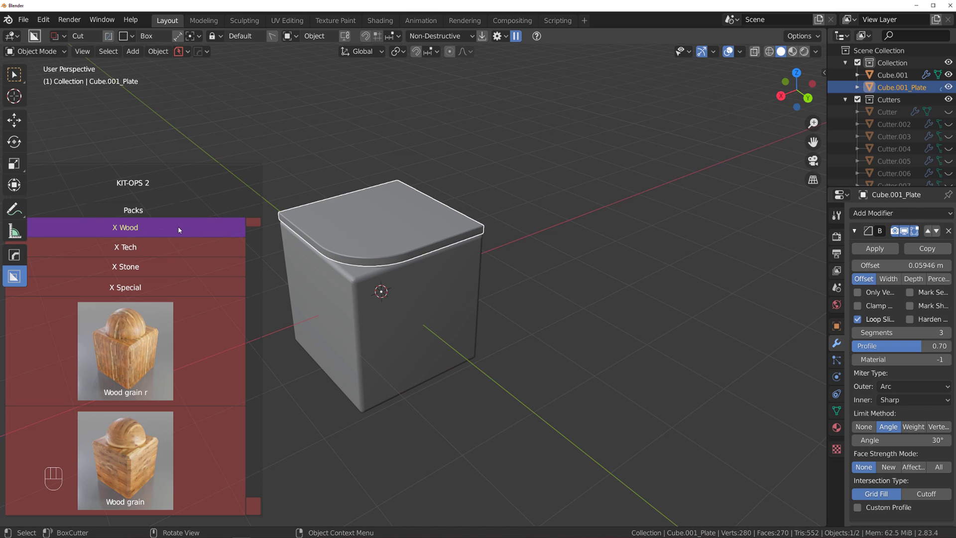
ctrl+click(139, 350)
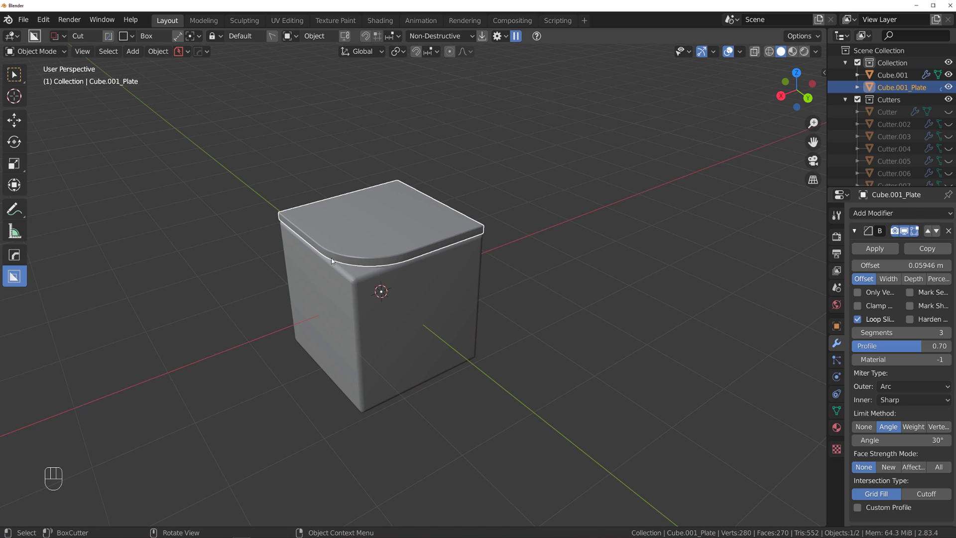
click(792, 51)
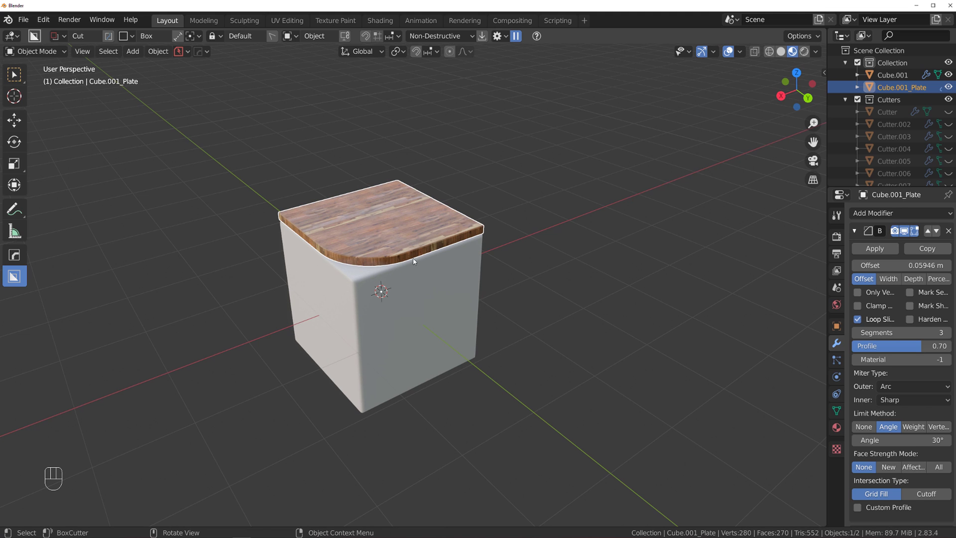
Step: Apply the Wood grain material from the Asset Loader to the cube body below the plate
middle_drag(572, 225, 452, 256)
click(451, 256)
key(q)
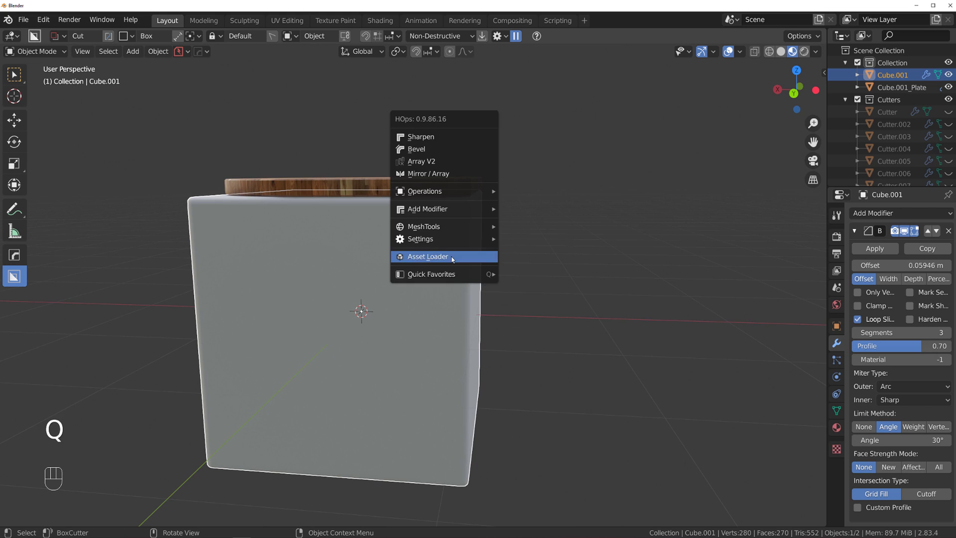
click(450, 263)
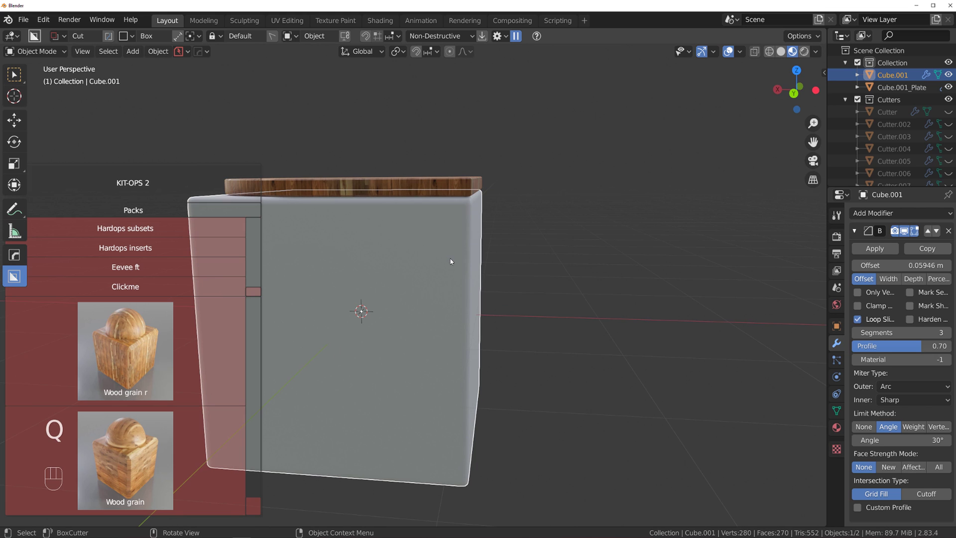
ctrl+click(156, 466)
mouse_move(417, 319)
middle_down()
mouse_move(514, 315)
mouse_move(590, 336)
mouse_move(422, 316)
middle_up()
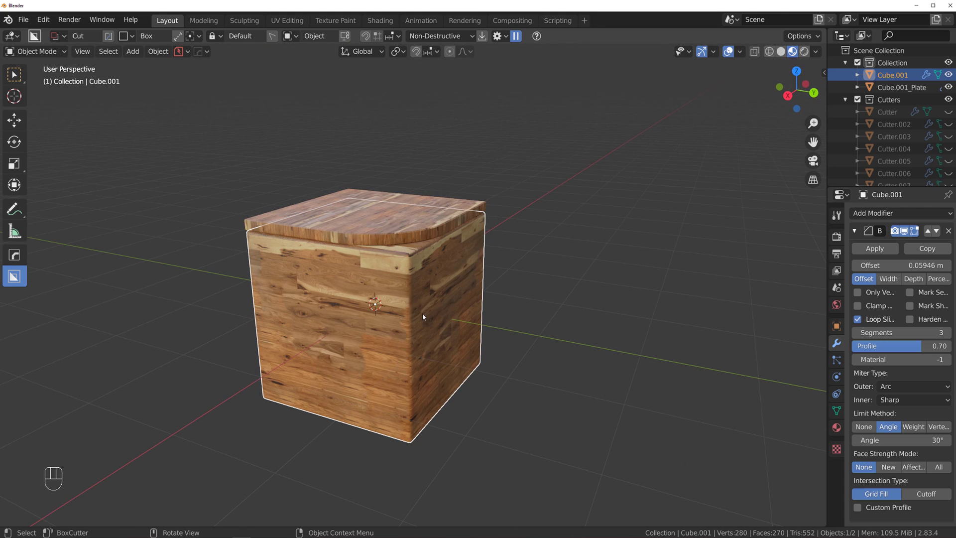
Step: Browse the DECALmachine packs and sign decals in the Asset Loader
key(q)
click(412, 313)
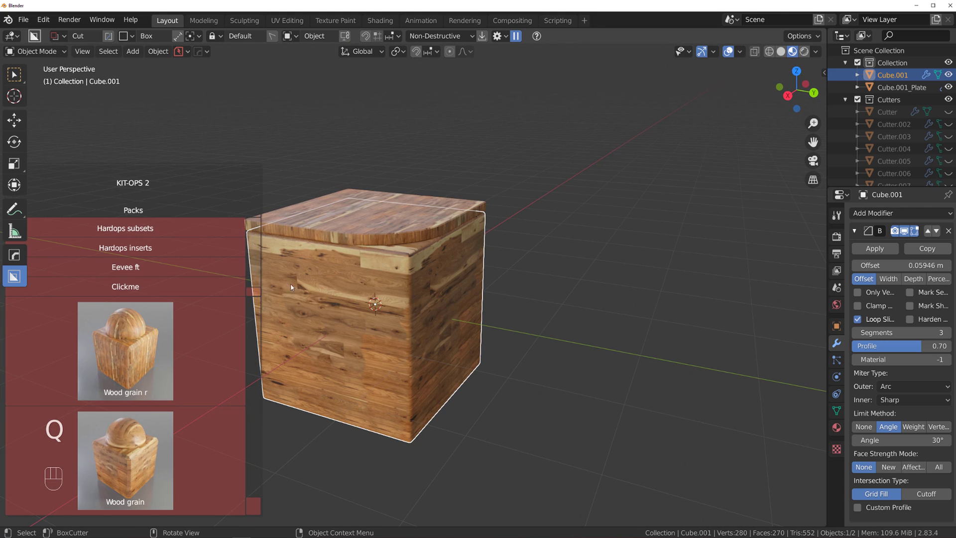
click(150, 185)
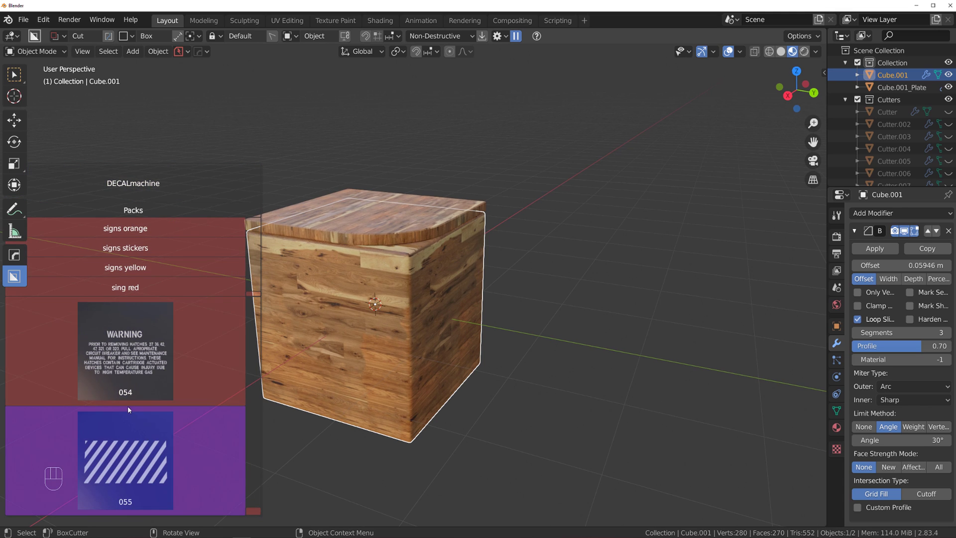
scroll(145, 284, up, 6)
scroll(164, 265, up, 6)
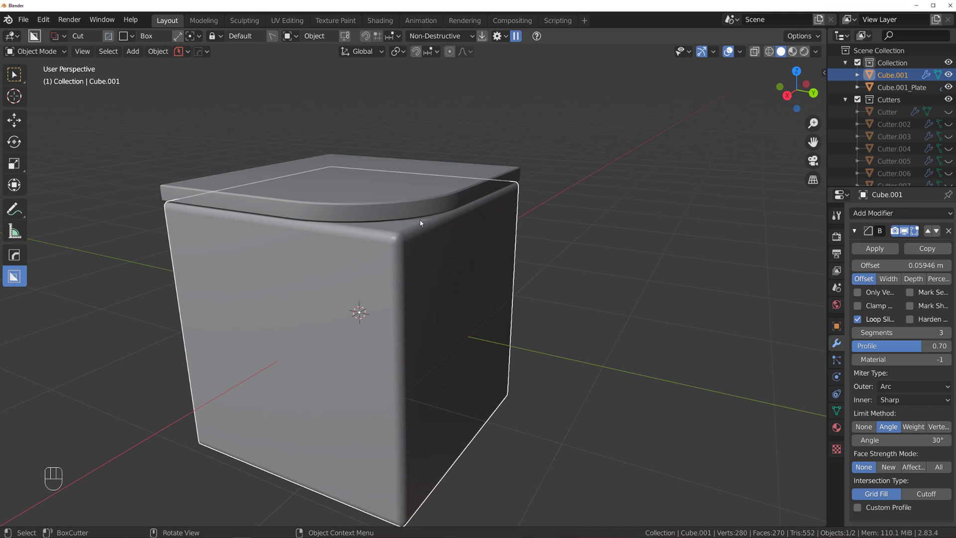
Step: Select three top corner vertices of the cube in Edit Mode and try the Mira Curve Stretch setup on them
scroll(419, 225, down, 2)
key(q)
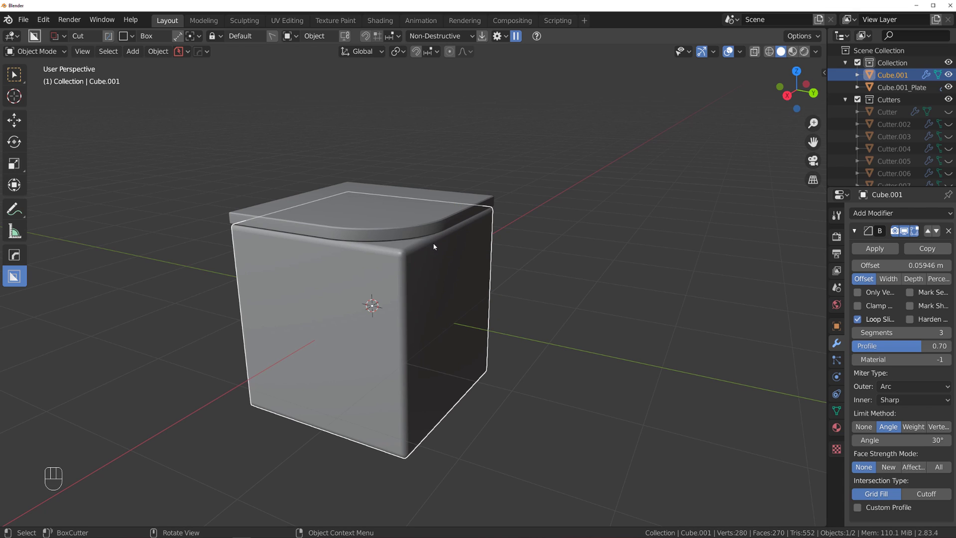
key(ctrl+shift+grave)
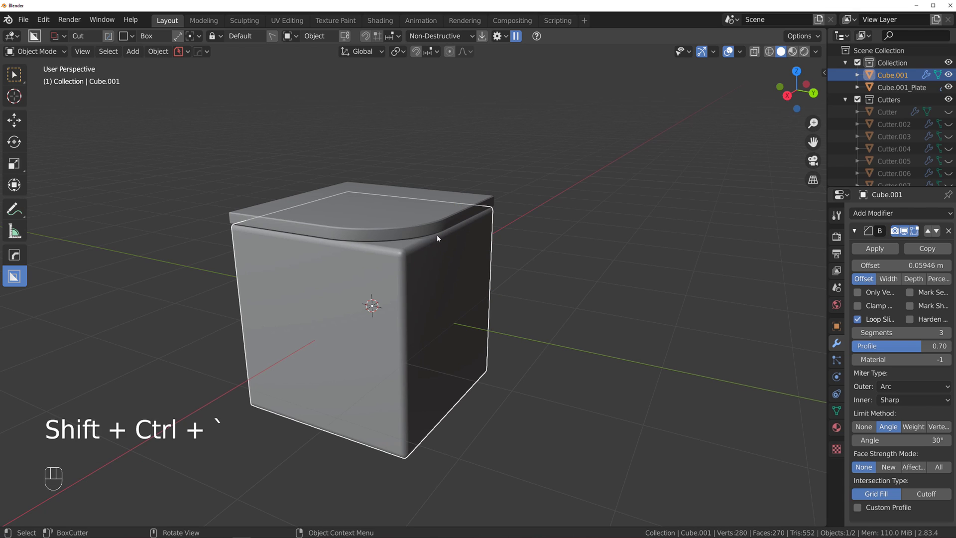
scroll(431, 240, down, 2)
key(Tab)
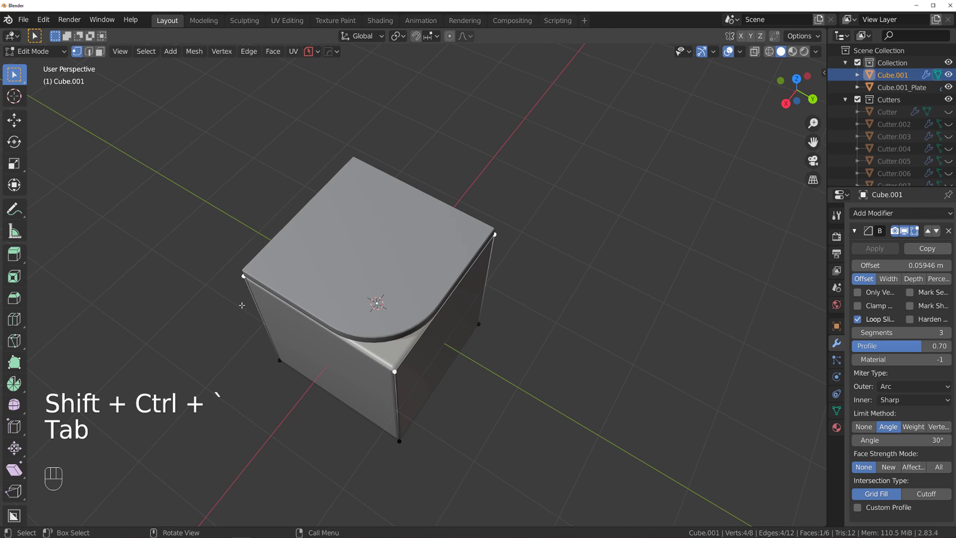
click(279, 310)
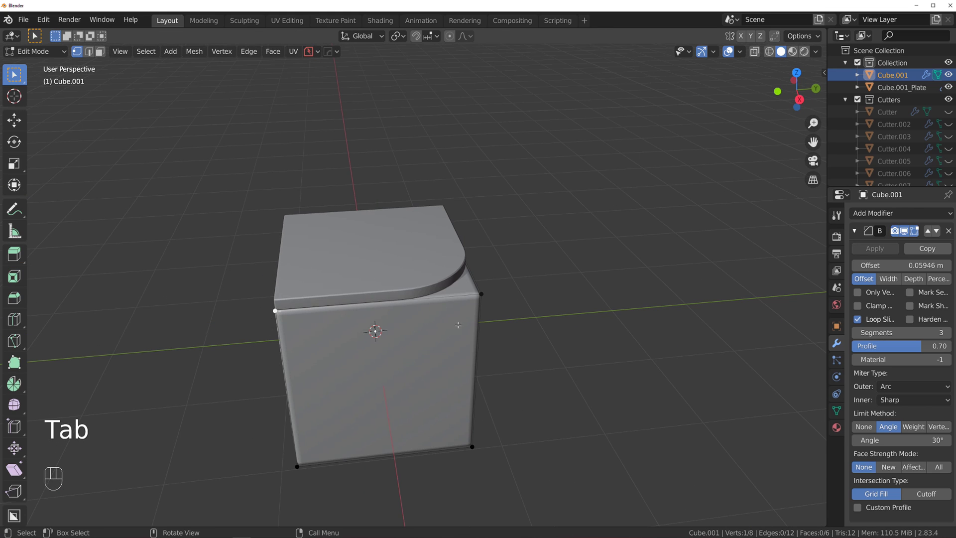
shift+click(487, 308)
middle_drag(558, 324, 511, 316)
shift+click(571, 255)
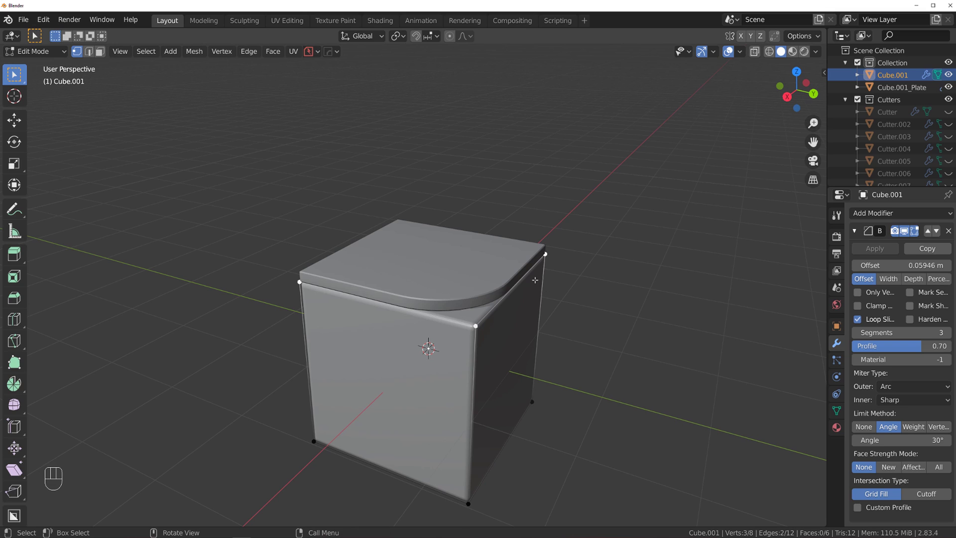
key(ctrl+shift+grave)
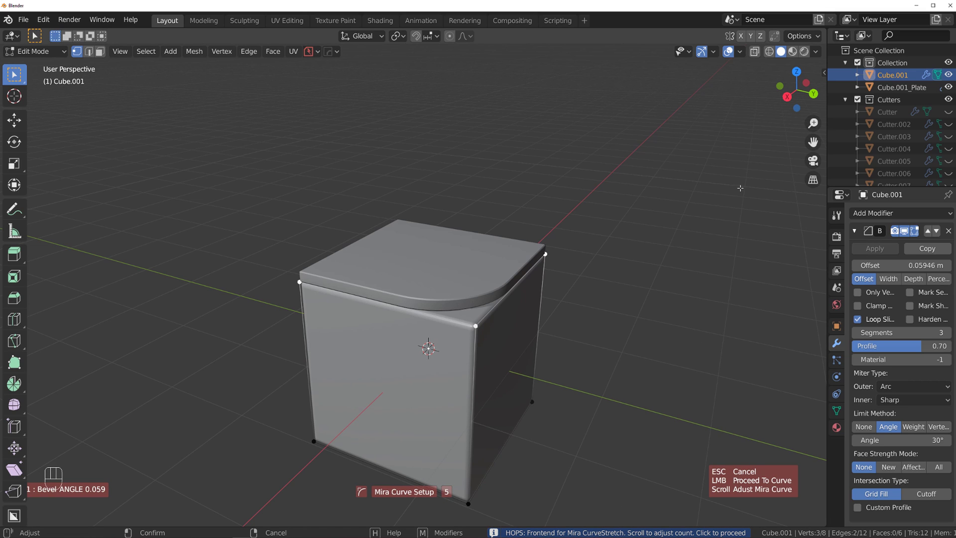
key(Escape)
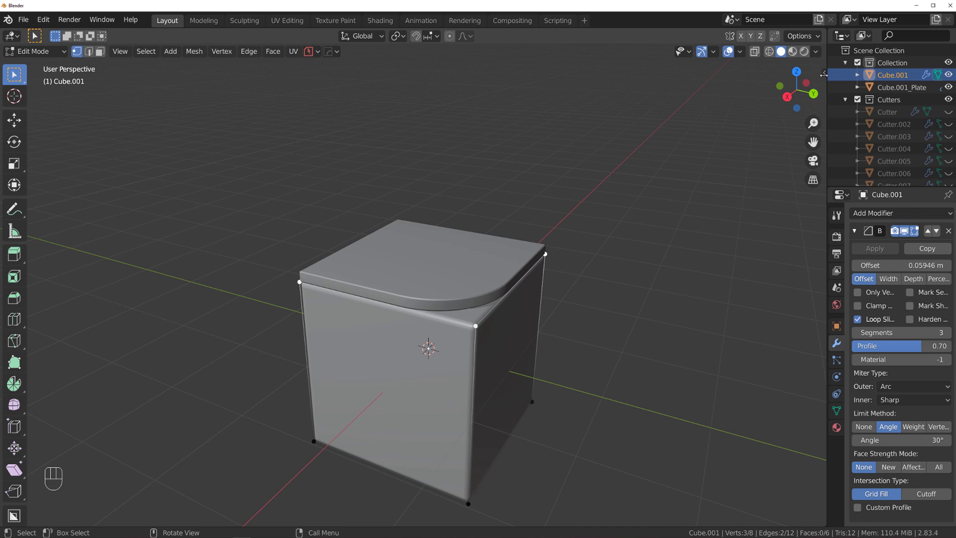
Step: Check the CurveStretch settings in Mira Tools
click(825, 73)
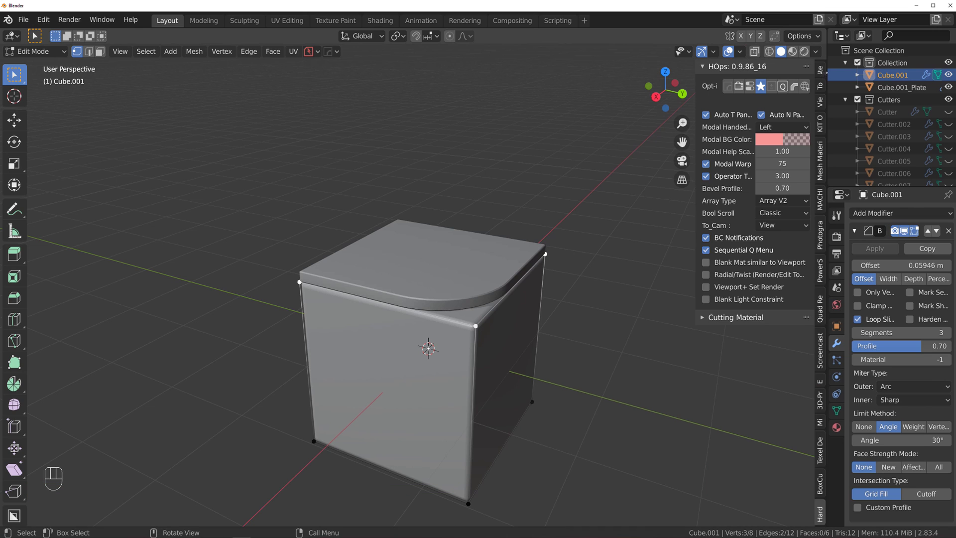
click(820, 422)
click(747, 198)
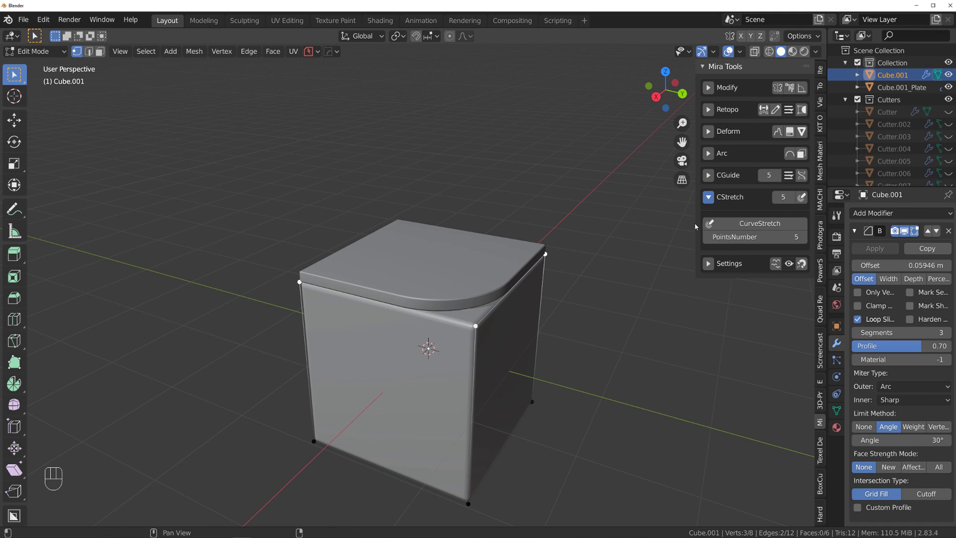
key(n)
shift+middle_drag(432, 340, 369, 327)
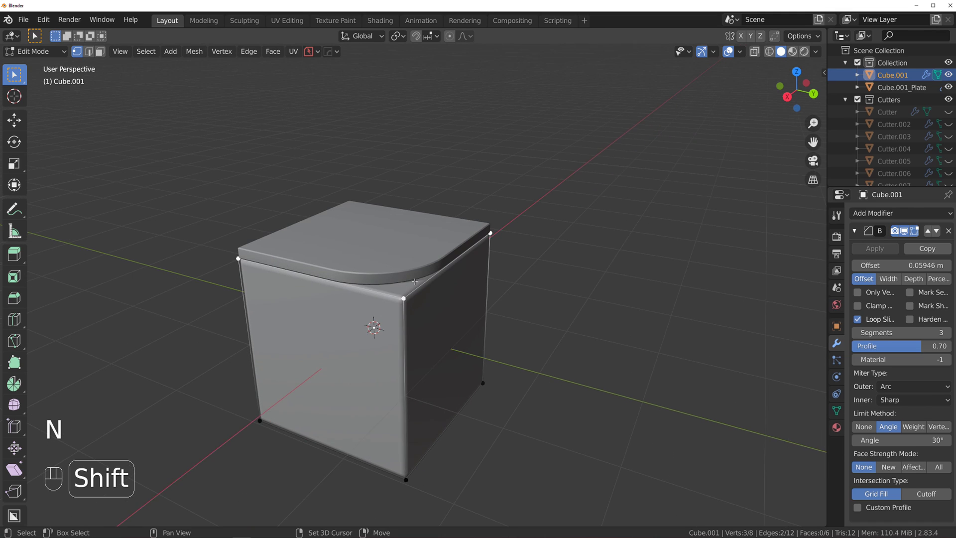
Step: Try the Curved Bezier Mesh Shaper on the cube's selected top edges and move its curve points
key(q)
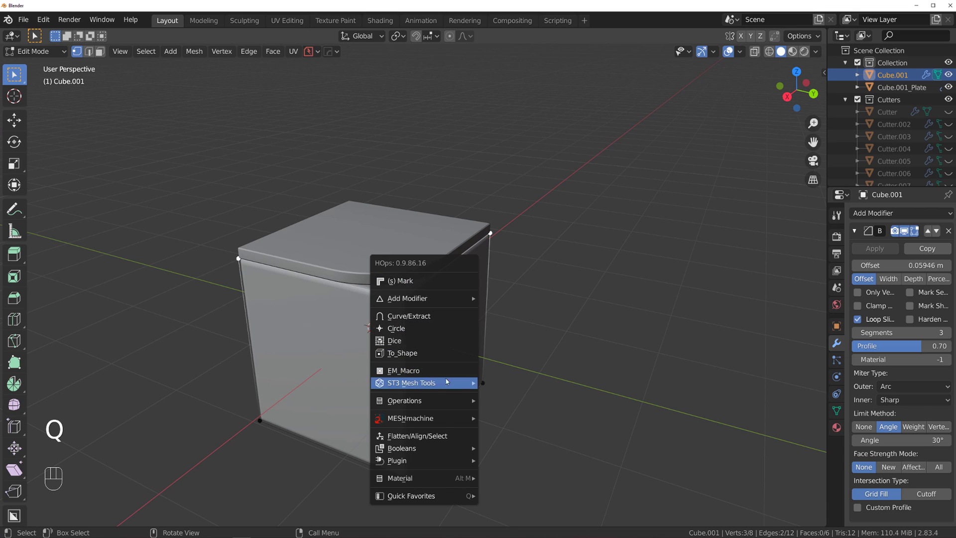
mouse_move(440, 460)
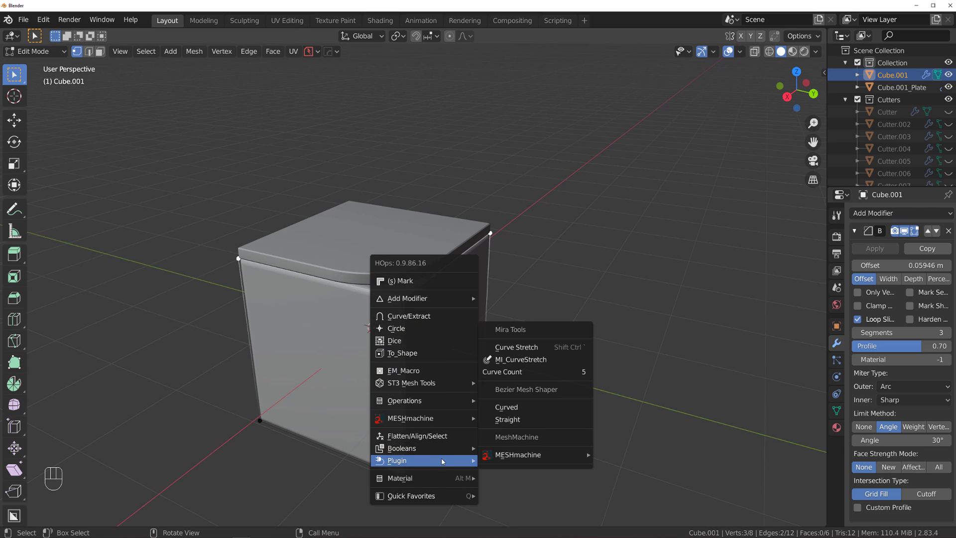
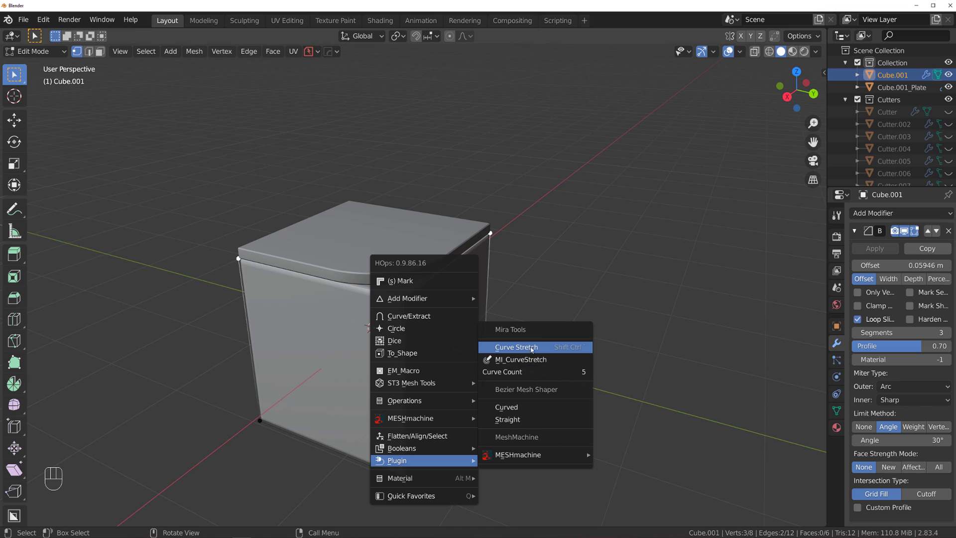
click(531, 407)
middle_drag(432, 312, 499, 256)
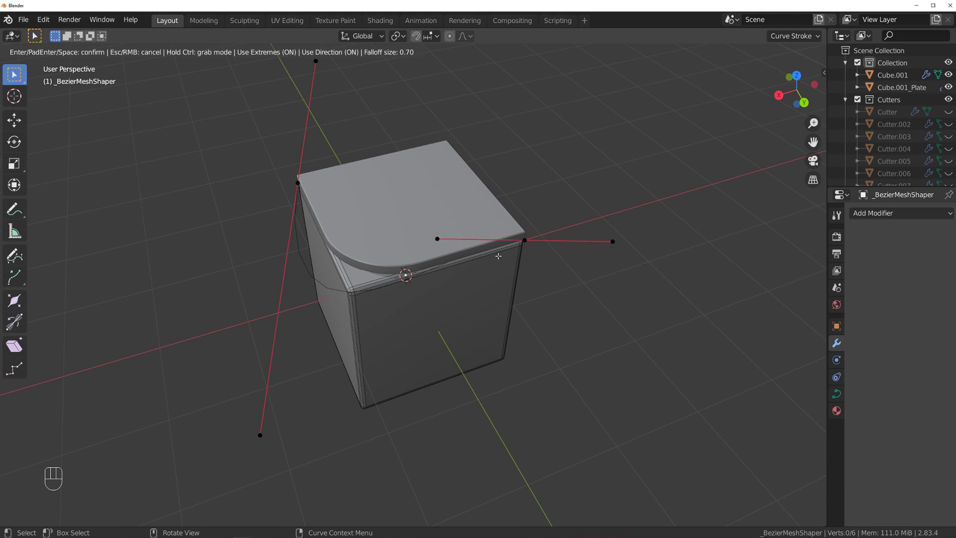
click(526, 240)
click(559, 270)
key(g)
key(g)
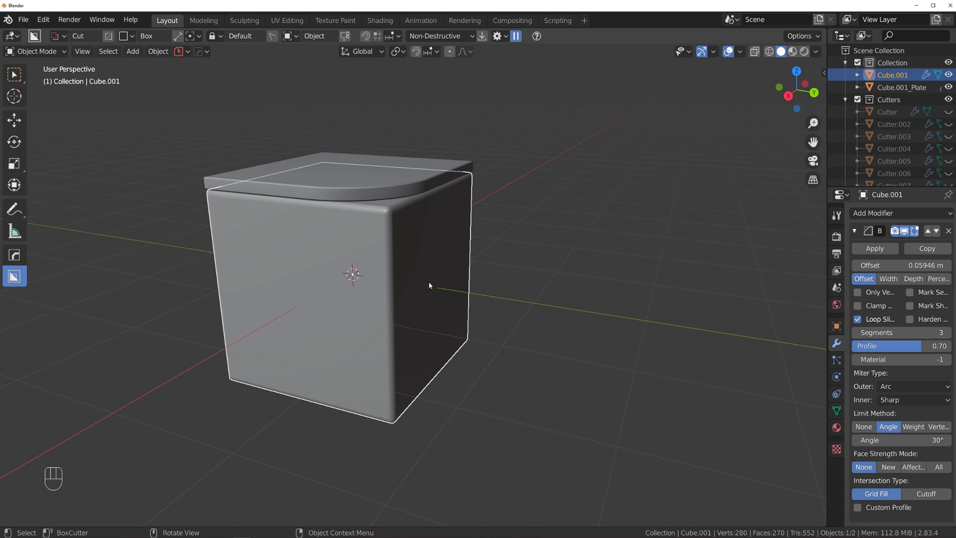
Step: Assign a blank Principled material to the cube body and display the scene in Material Preview
key(alt+m)
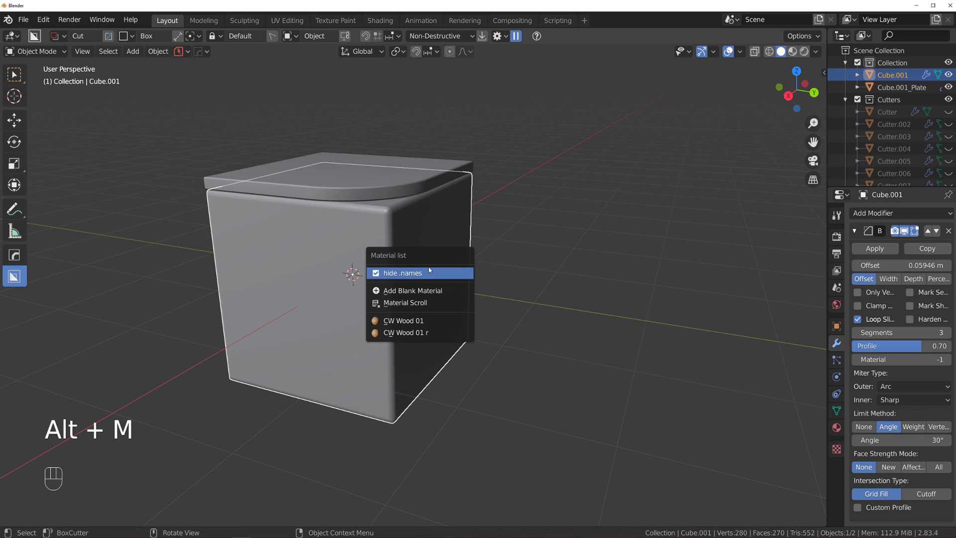
click(415, 295)
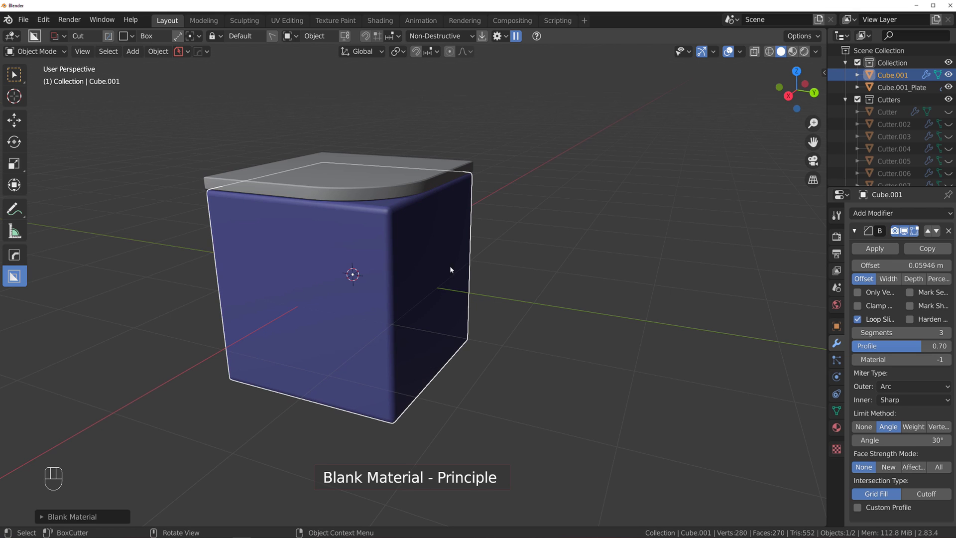
middle_drag(451, 270, 548, 209)
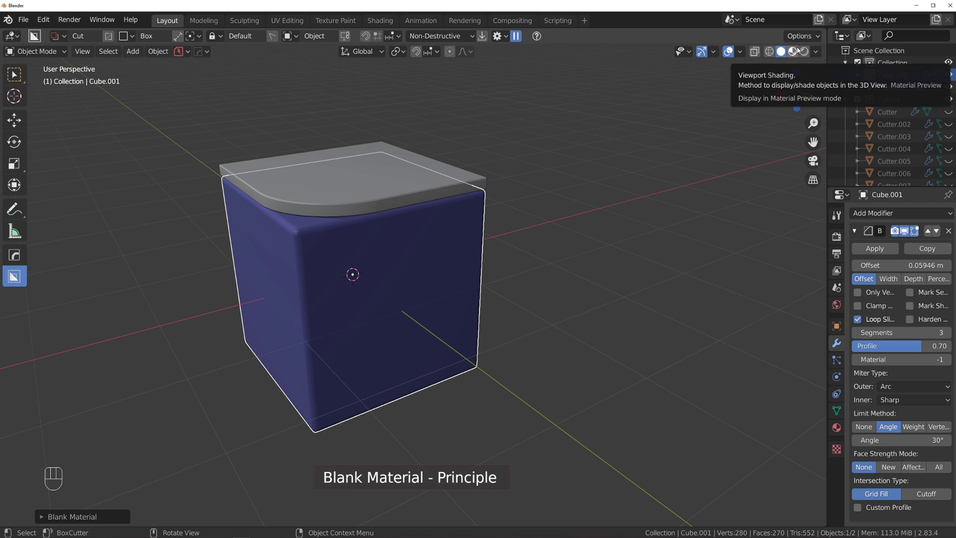
click(797, 70)
click(793, 51)
mouse_move(498, 299)
middle_down()
mouse_move(436, 204)
mouse_move(390, 211)
mouse_move(478, 223)
mouse_move(483, 259)
mouse_move(417, 264)
middle_up()
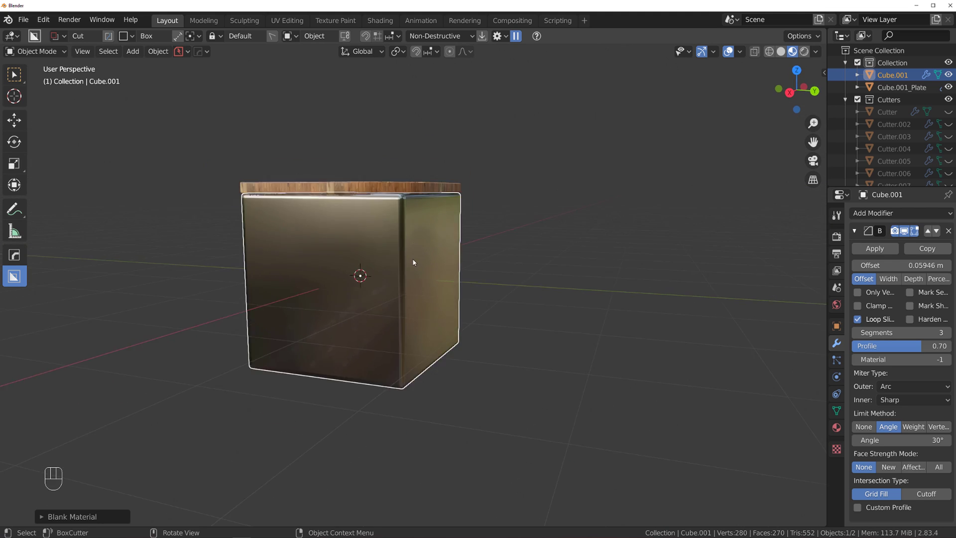
Step: Try the Glass and Emission types for the cube's blank material, then return it to Principled
click(98, 516)
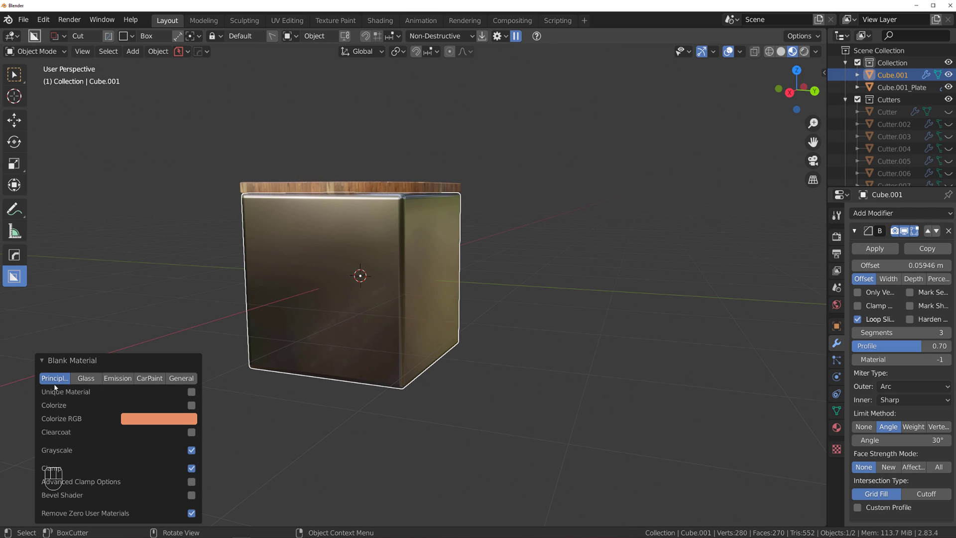
click(86, 380)
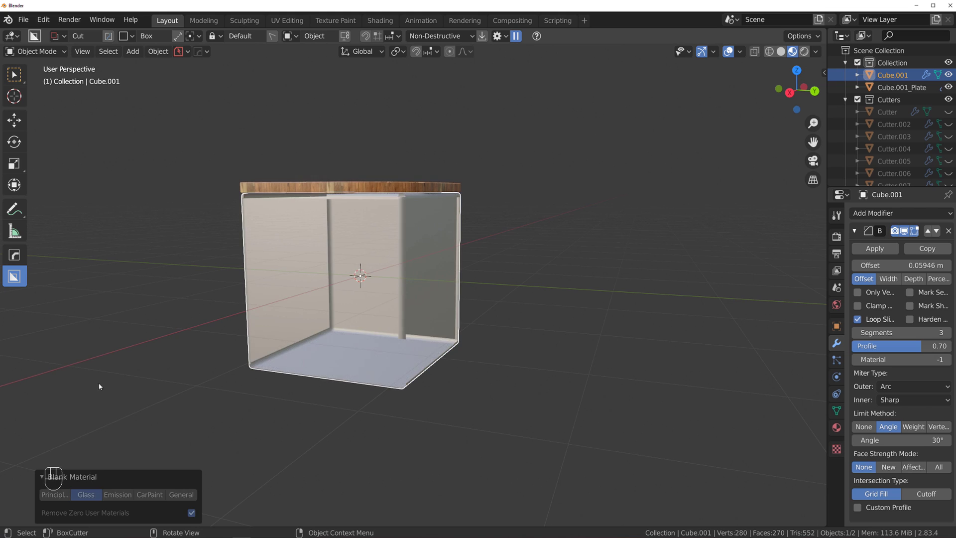
click(119, 494)
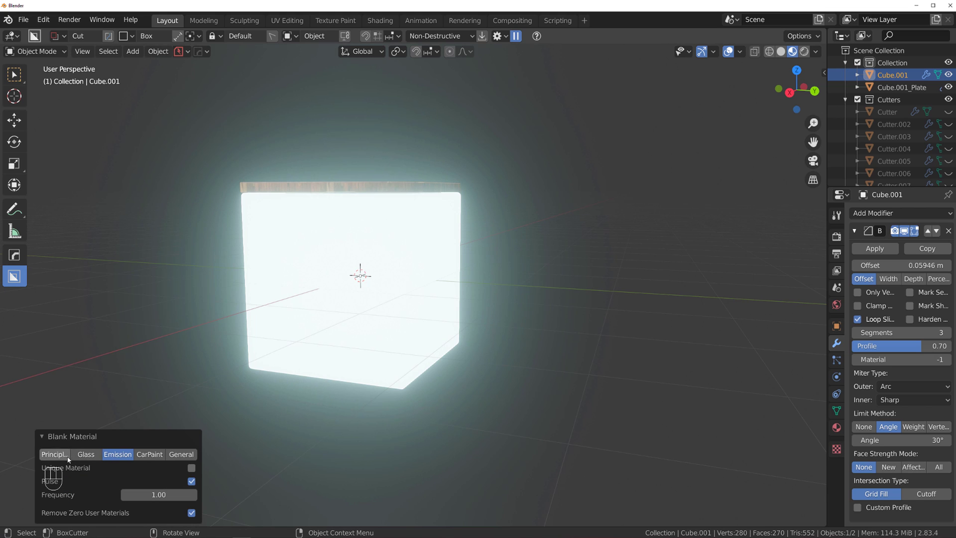
click(53, 455)
middle_drag(401, 282, 425, 295)
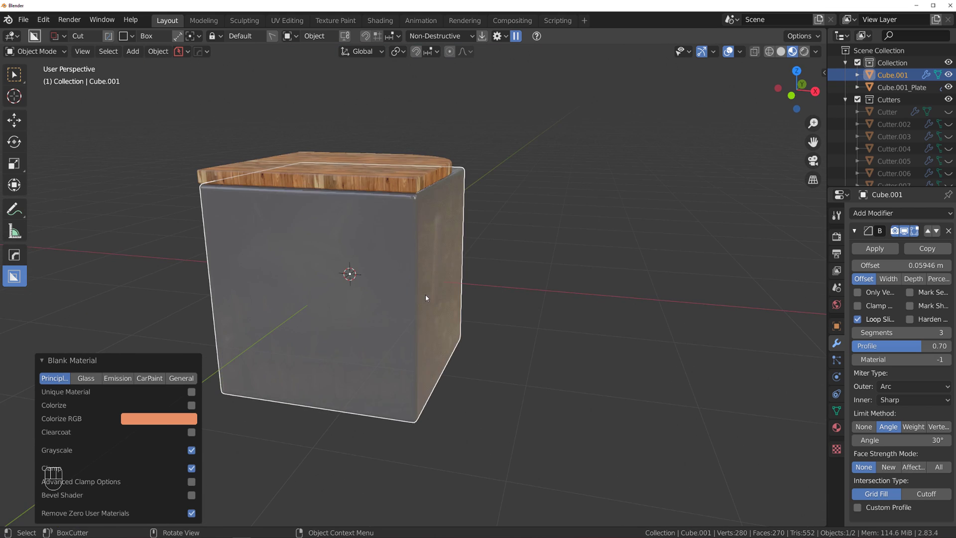
Step: Assign a blank Glass material to the wooden plate on top of the cube and inspect it from several sides
click(443, 198)
middle_drag(453, 223, 401, 312)
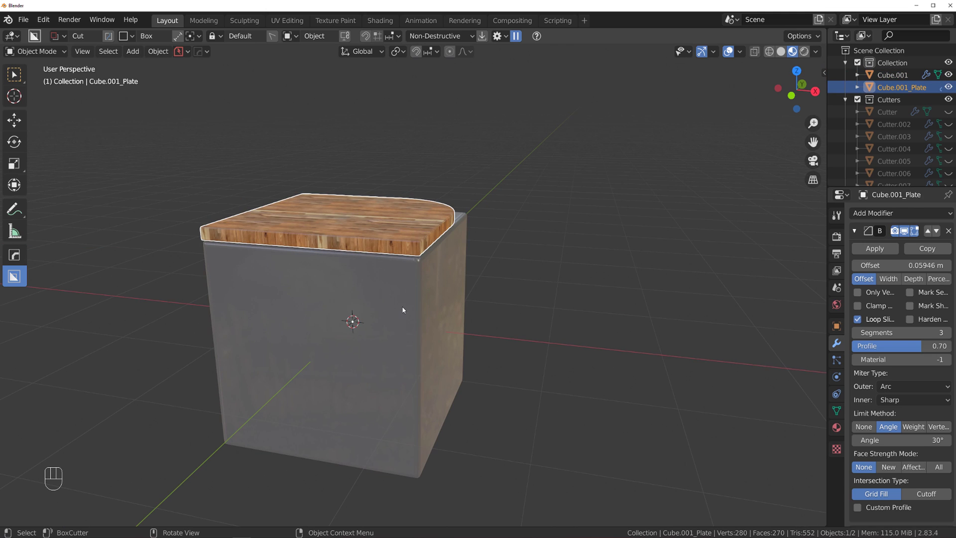
key(alt+m)
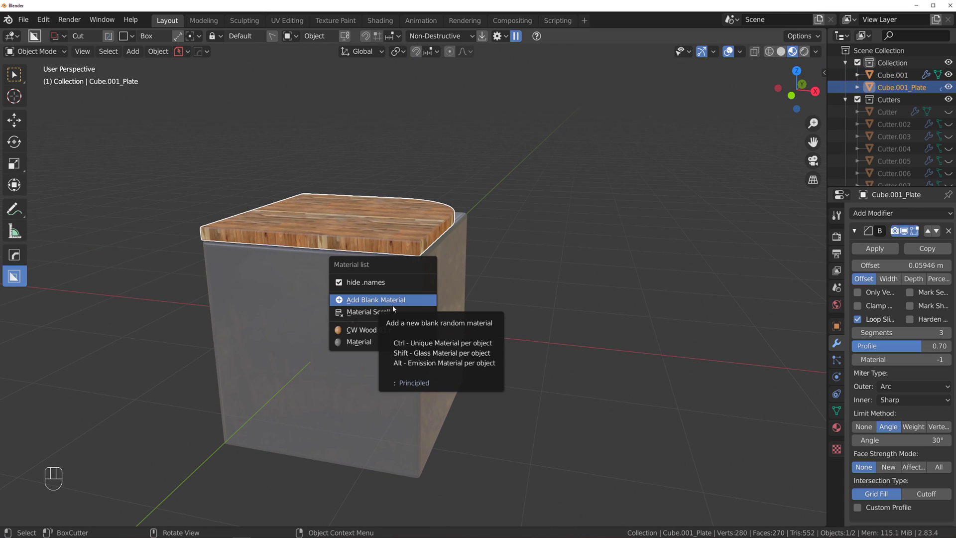
shift+click(394, 305)
middle_drag(425, 290, 433, 243)
scroll(398, 246, up, 2)
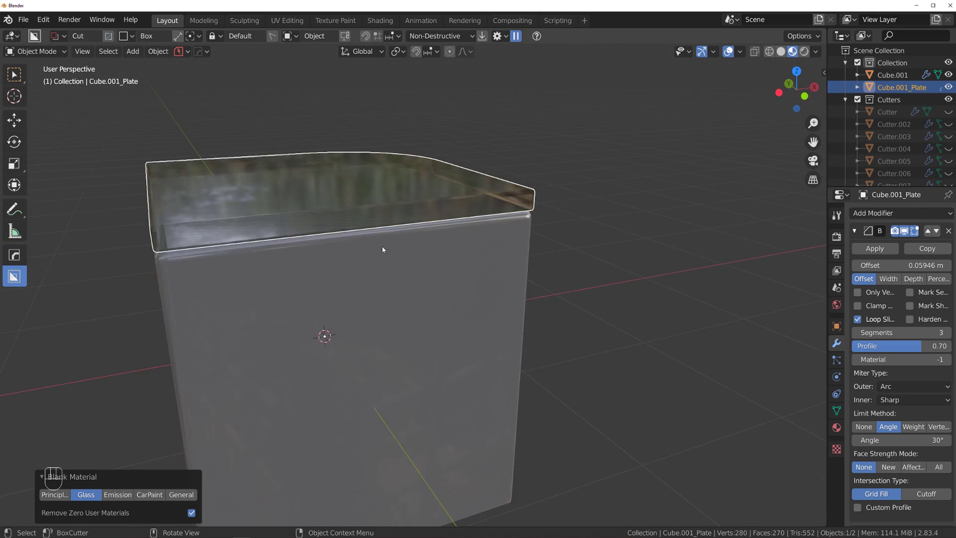
middle_drag(376, 246, 448, 258)
scroll(418, 266, down, 2)
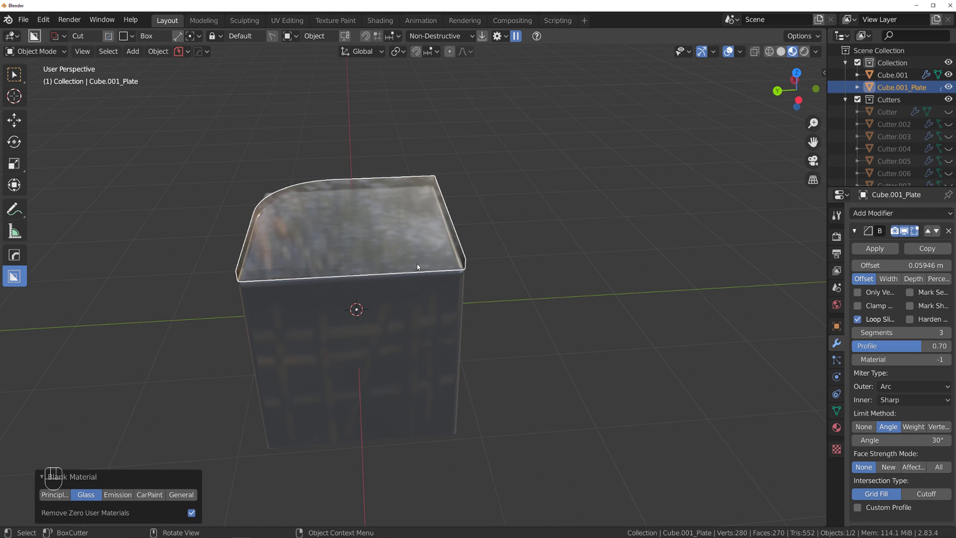
middle_drag(425, 273, 355, 299)
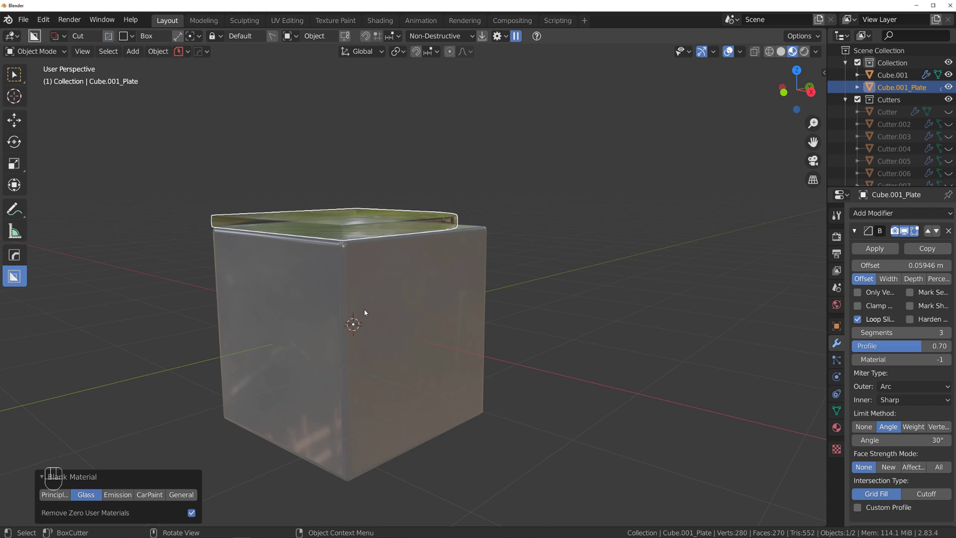
Step: Select the cube body beneath the glass plate
key(alt+v)
drag(385, 288, 522, 134)
middle_drag(494, 246, 438, 262)
click(405, 286)
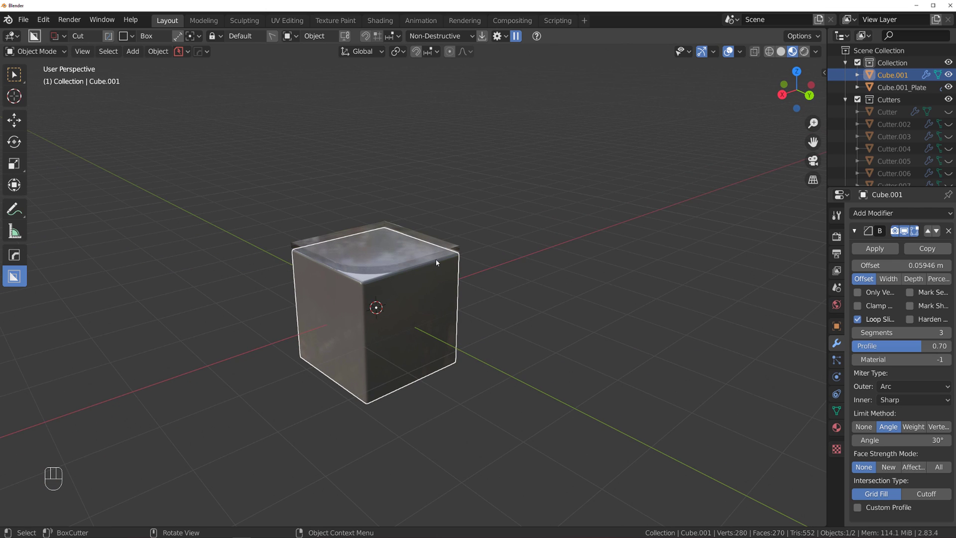
Step: Add a HardOps turntable camera rig that orbits the cube
key(alt+v)
click(348, 307)
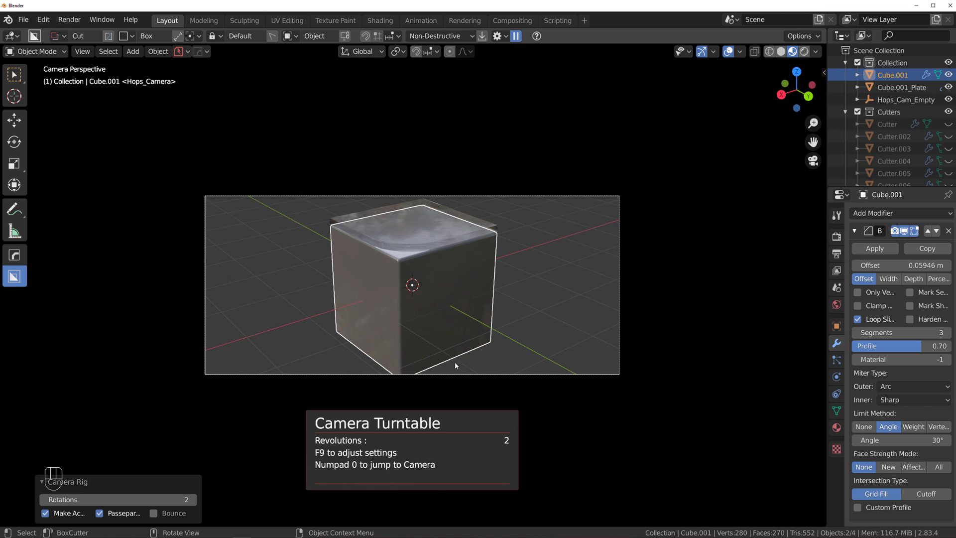
click(821, 524)
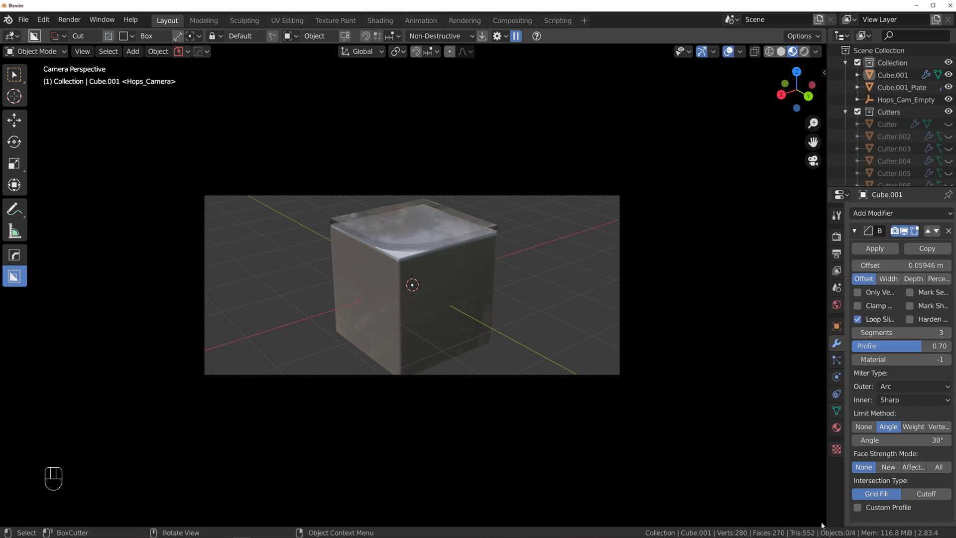
Step: Split off a lower area from the 3D viewport and turn it into a Timeline
drag(822, 526, 592, 399)
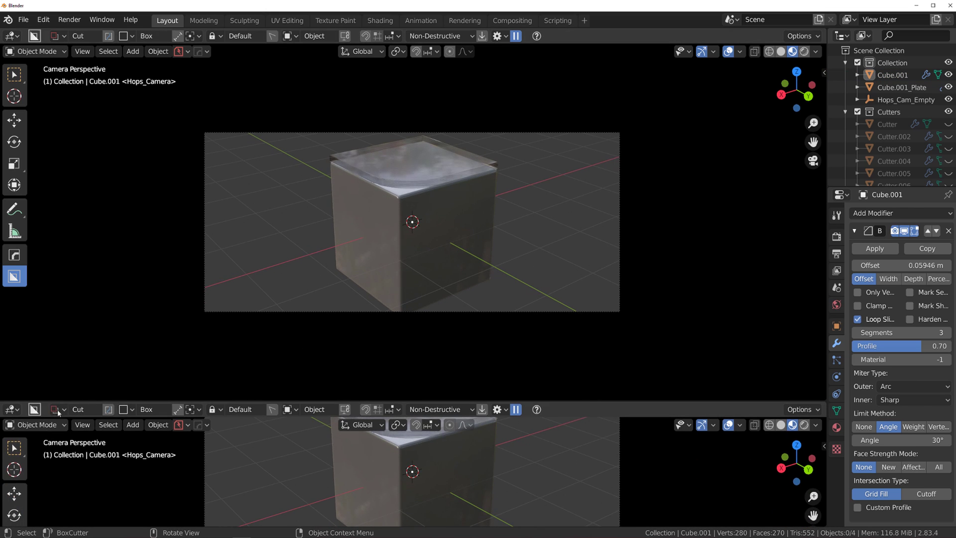
click(11, 411)
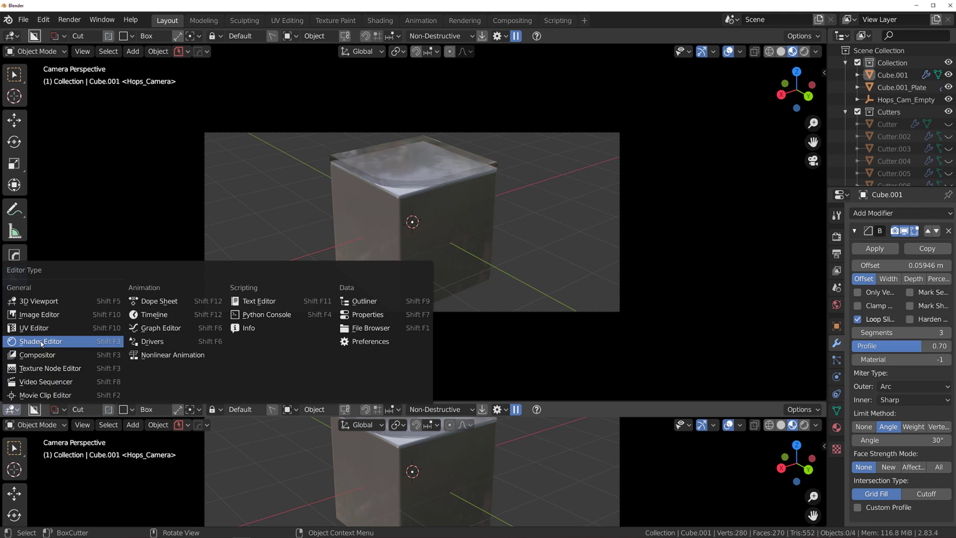
click(154, 314)
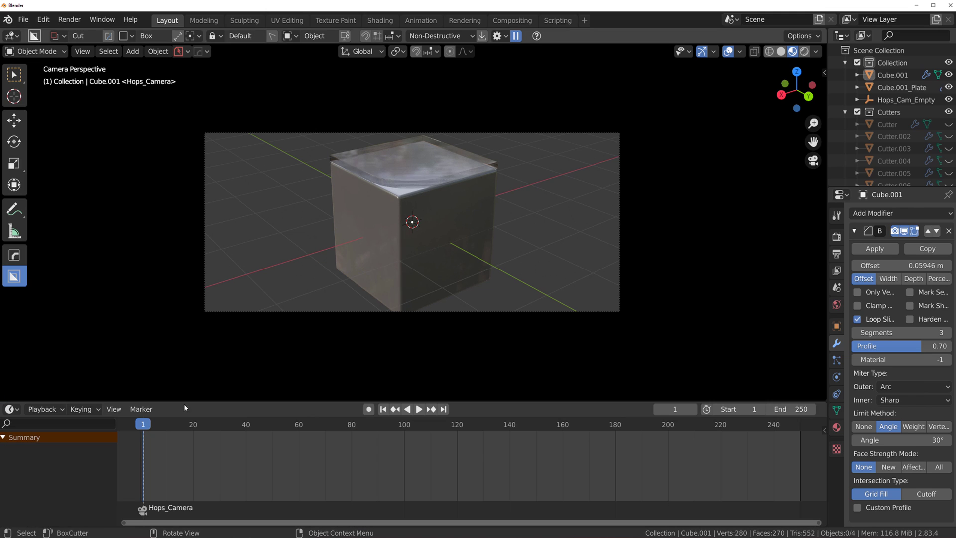
Step: Play the camera turntable animation and set its end frame to 1000
click(419, 409)
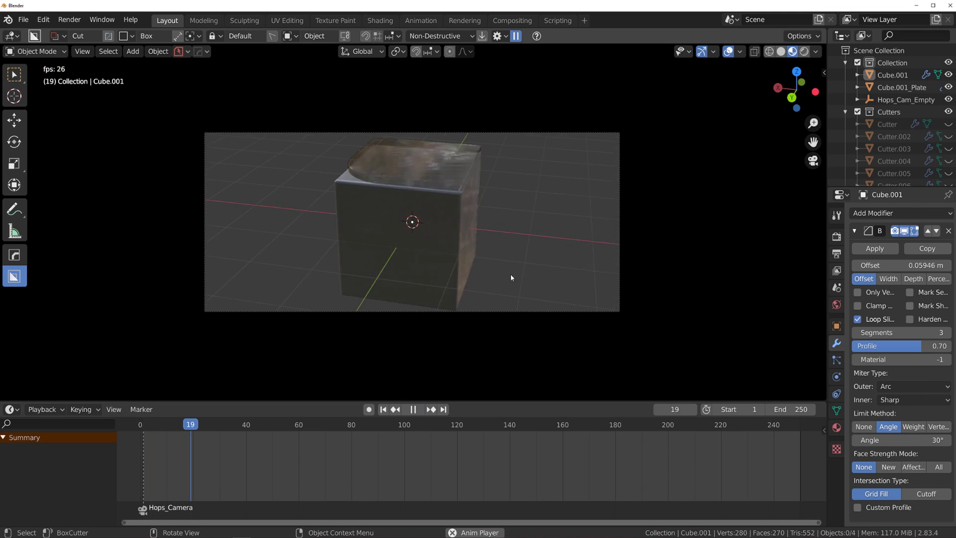
click(799, 409)
text(1000)
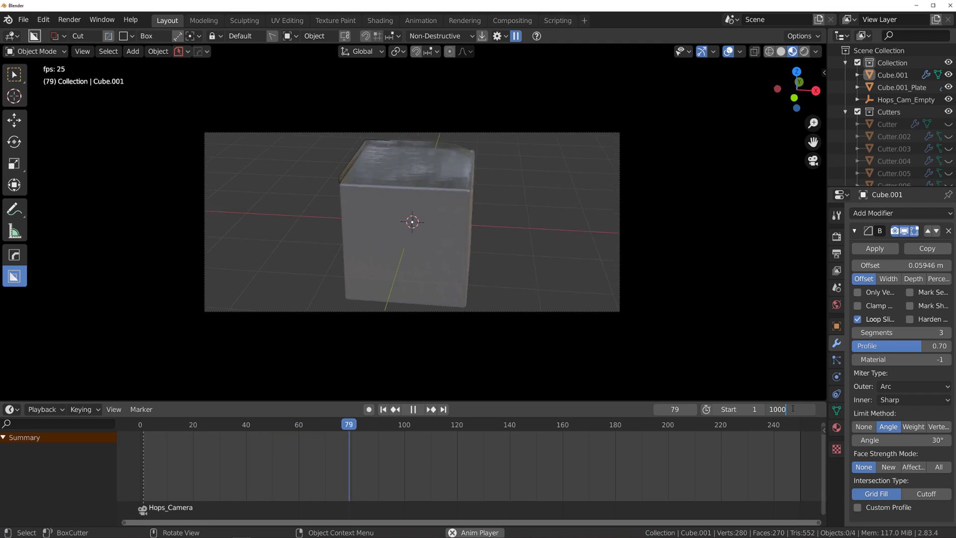
key(Return)
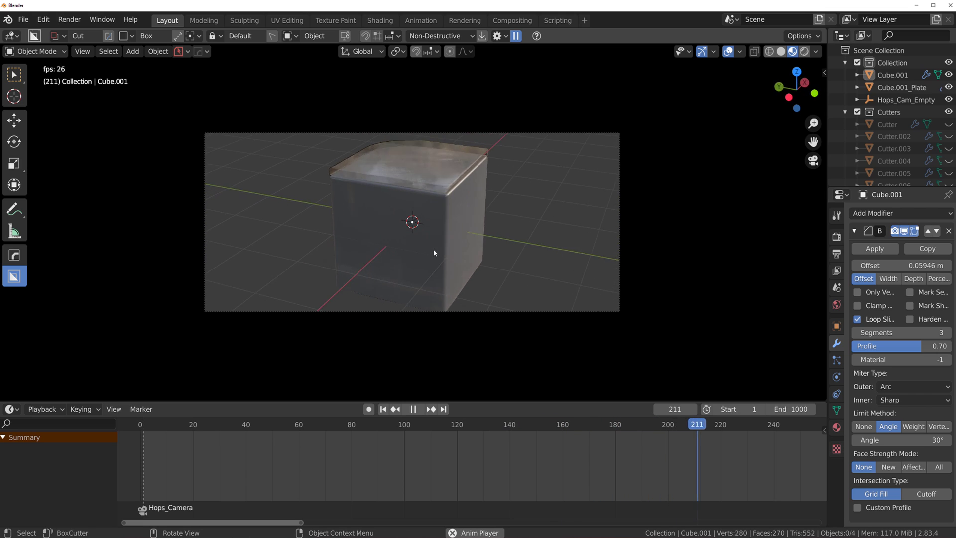
Step: Leave the camera view and try moving the cube body away from the plate
key(KP_0)
middle_drag(552, 267, 504, 288)
click(504, 288)
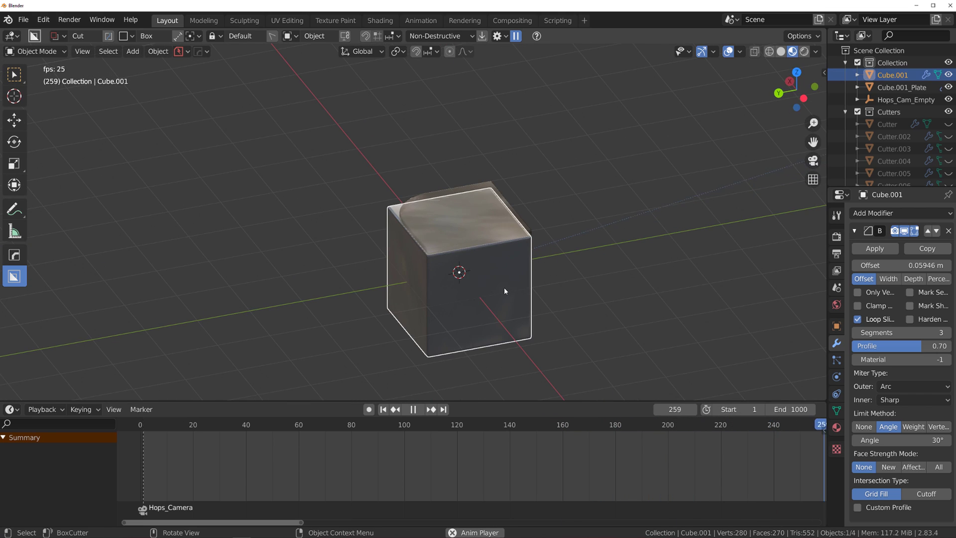
key(g)
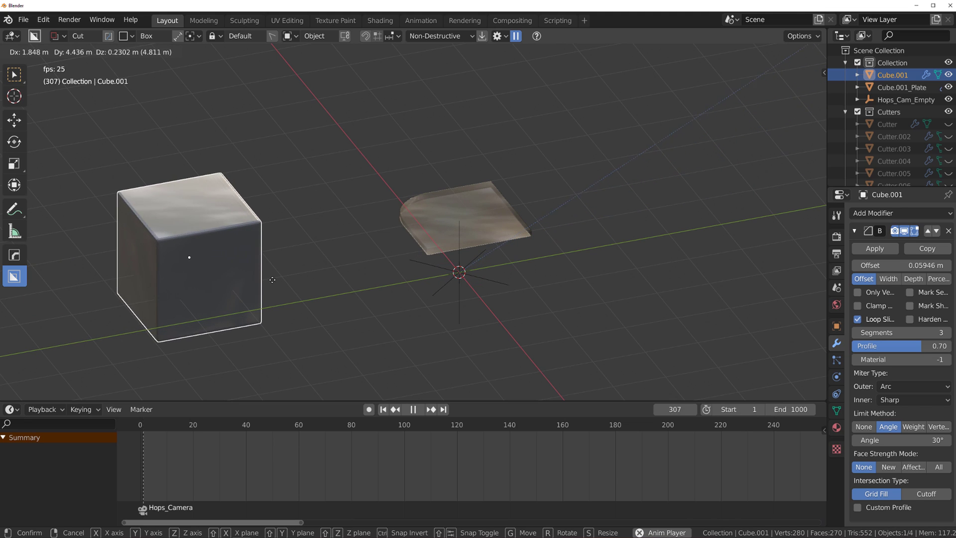
key(Escape)
Step: Watch the camera circle the cube from outside in a perspective view, and stop the playback
scroll(461, 229, down, 4)
middle_drag(461, 229, 441, 231)
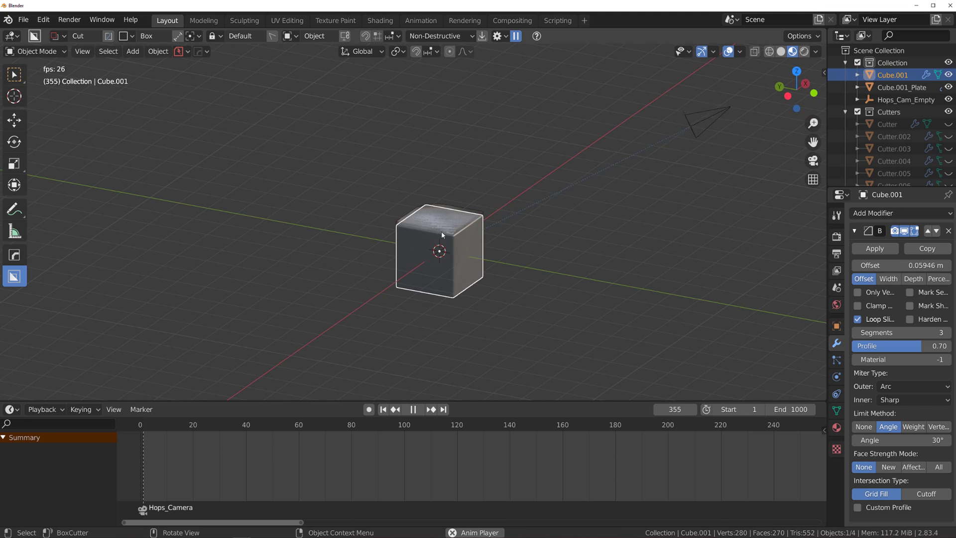
key(KP_5)
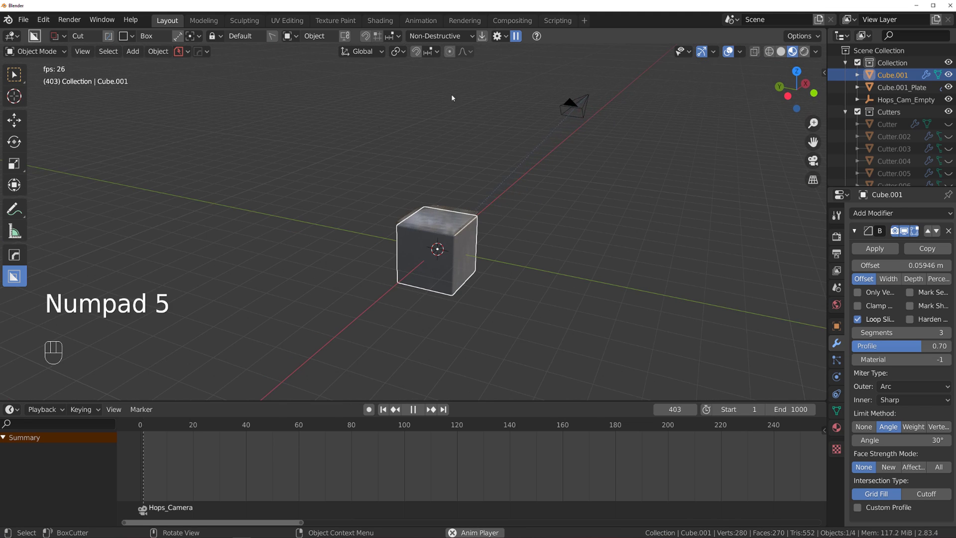
click(413, 409)
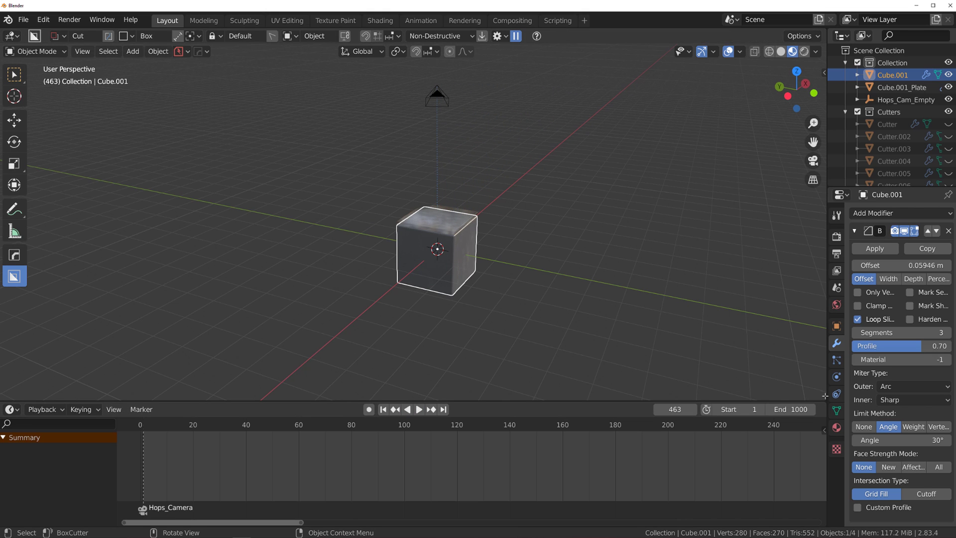
Step: Start Lookdev+ on the viewport and compare the forest.exr background with and without blur
middle_drag(503, 391, 375, 356)
key(shift+q)
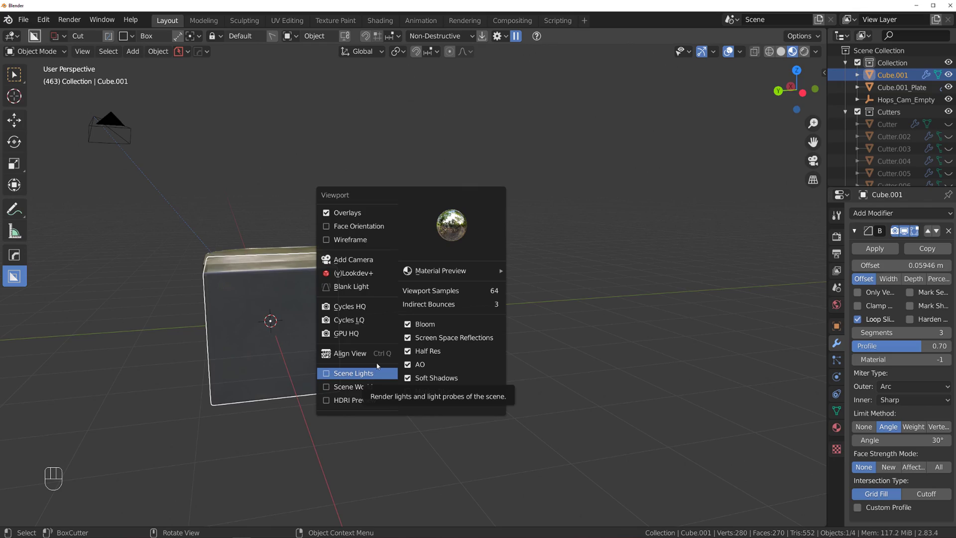
click(370, 271)
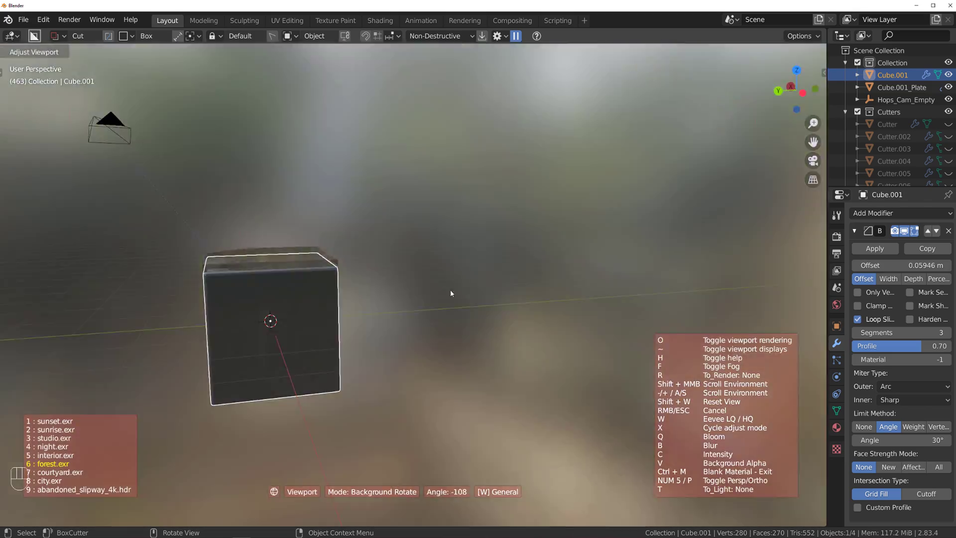
key(b)
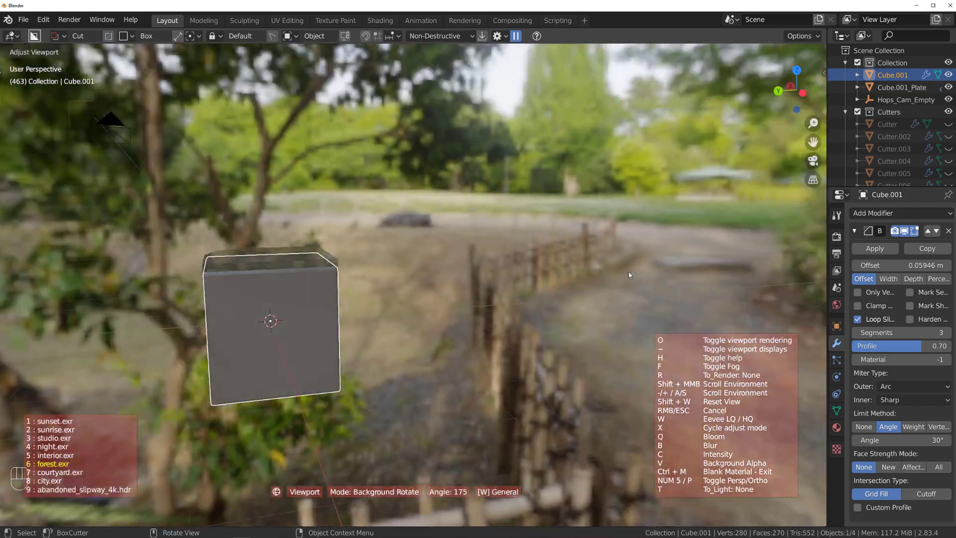
key(b)
Step: Switch the Lookdev+ environment to abandoned_slipway_4k.hdr and rotate the background around the cube
scroll(600, 271, down, 5)
shift+scroll(602, 278, down, 3)
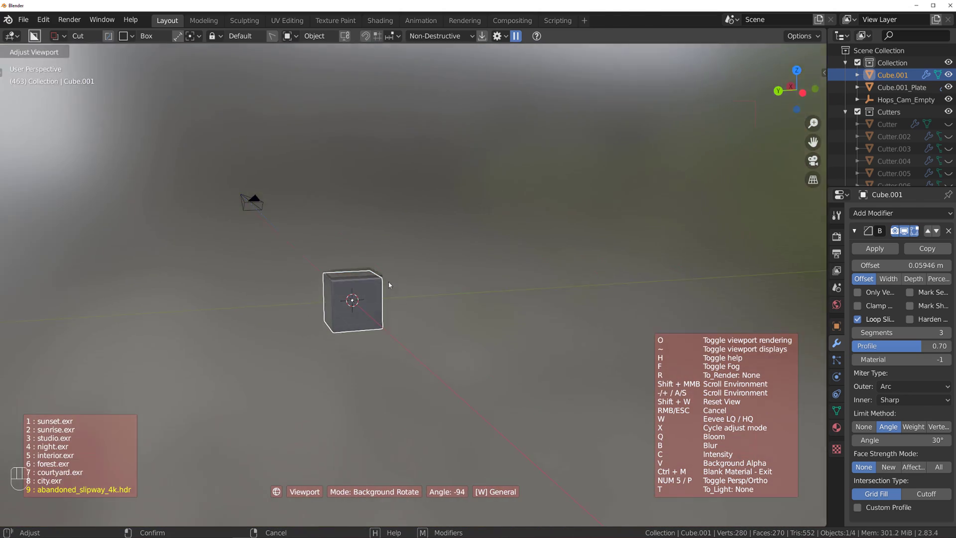
scroll(416, 276, up, 1)
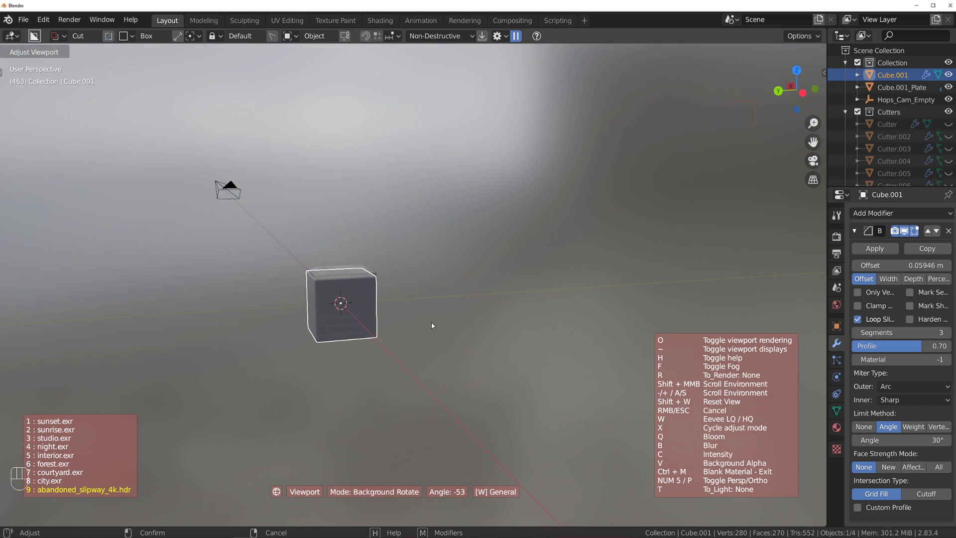
ctrl+middle_drag(412, 277, 397, 238)
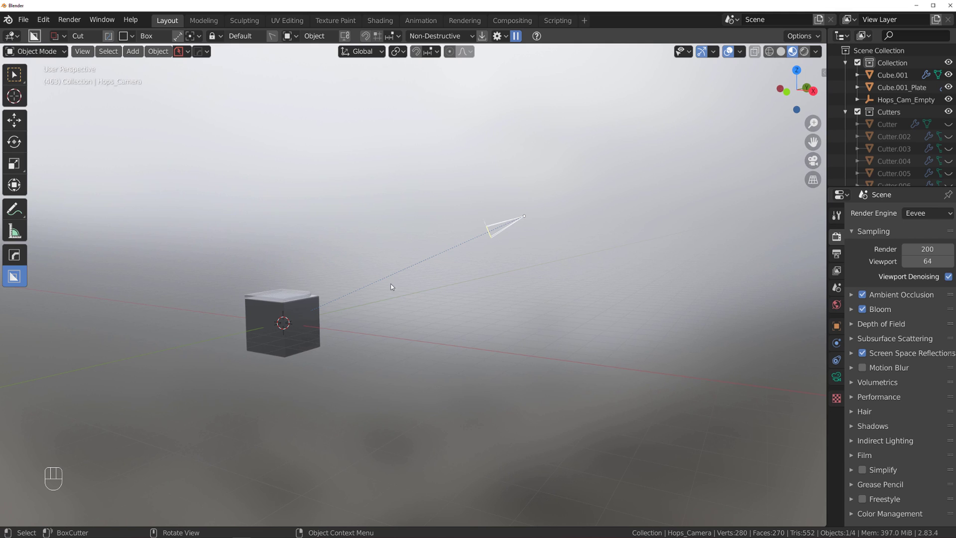
Step: Review the HardOps viewport options and Eevee settings with the 3D view fullscreen, and restore the normal layout
key(alt+v)
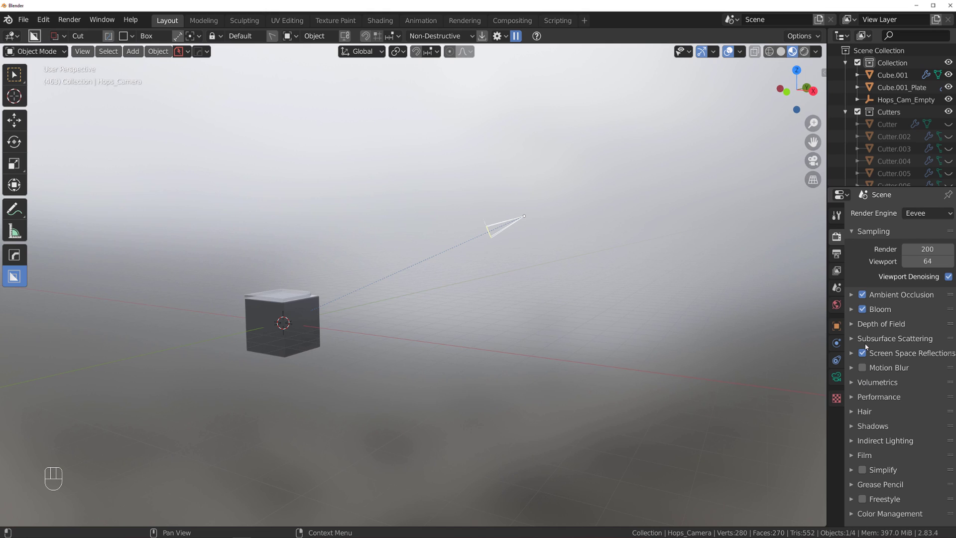
click(862, 309)
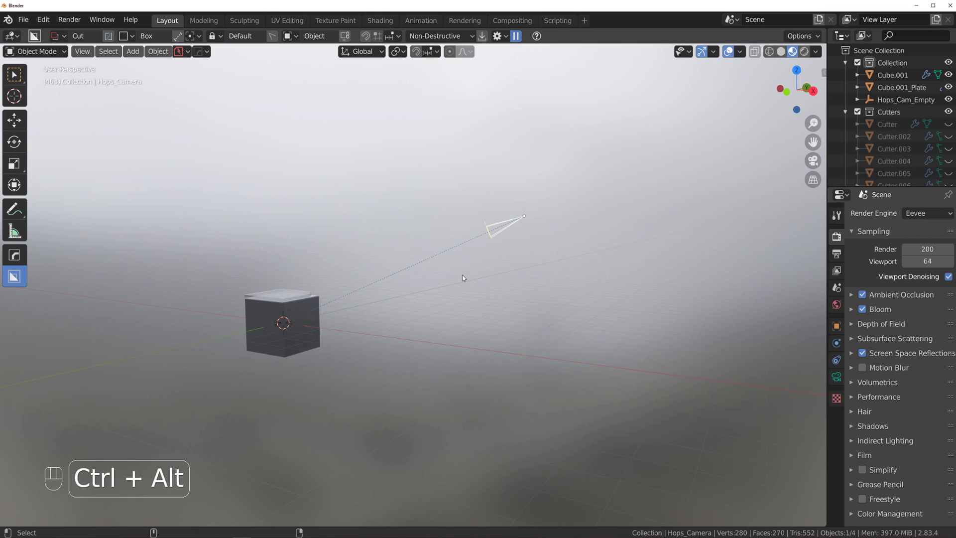
key(ctrl+alt+space)
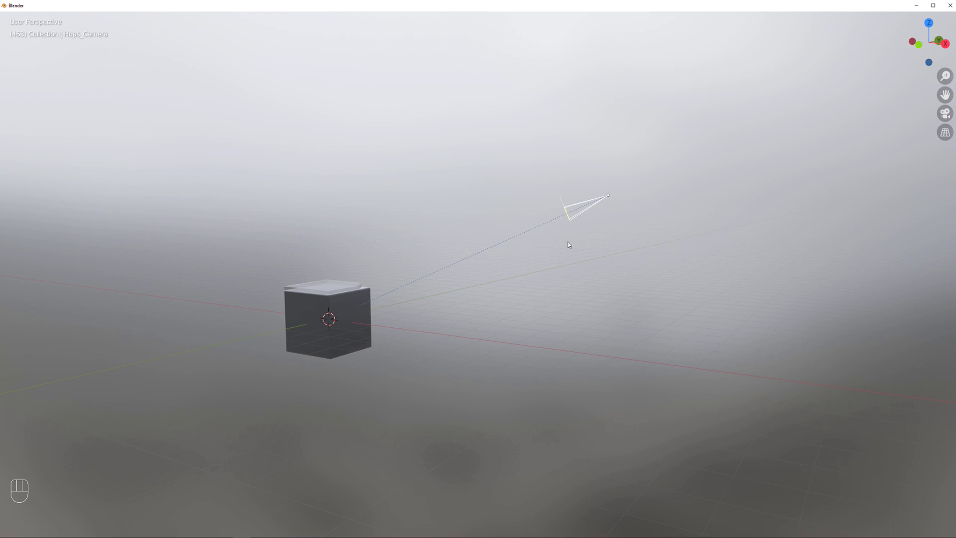
key(alt+v)
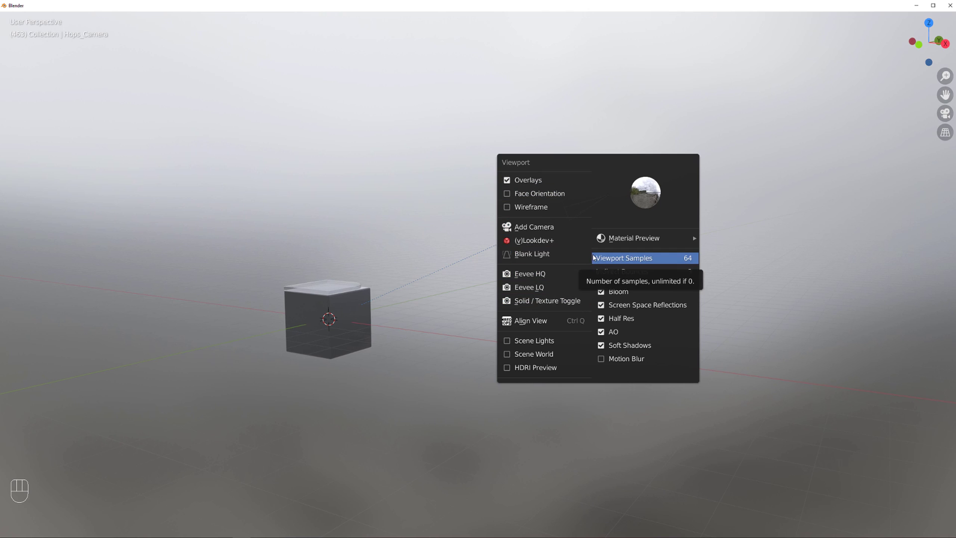
key(ctrl+alt+space)
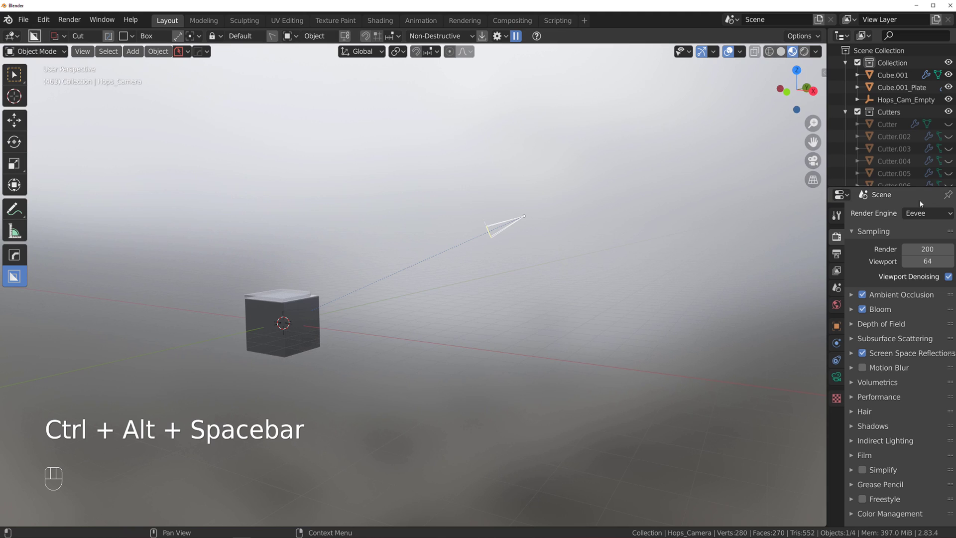
Step: Hide the viewport gizmos and display the scene in Solid shading
click(714, 51)
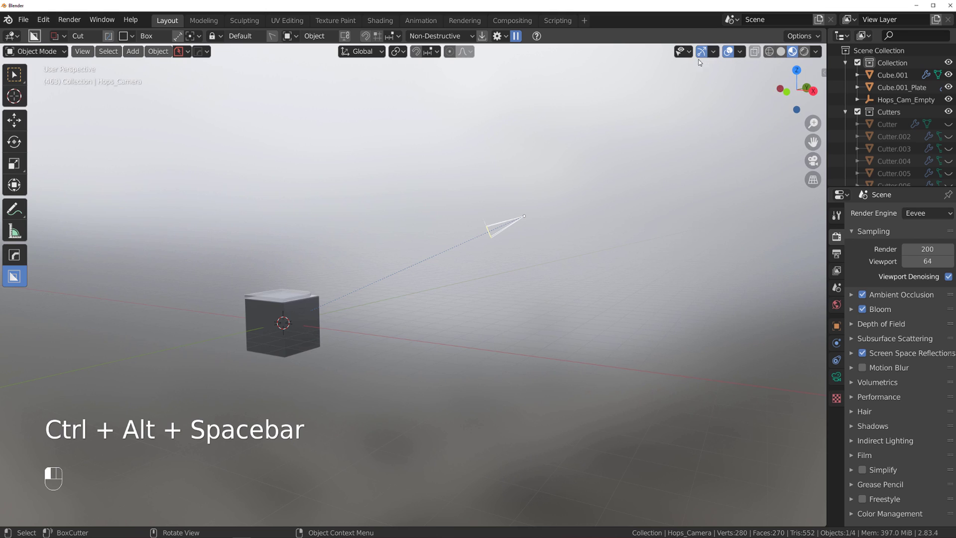
click(701, 52)
key(q)
key(Tab)
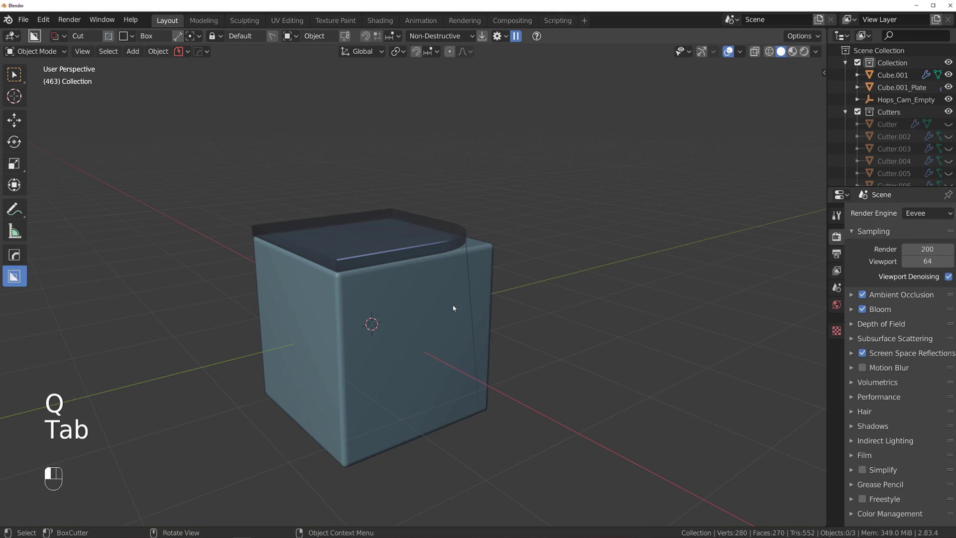
Step: Look through the HardOps Operations and MeshTools commands available for the cube body
key(q)
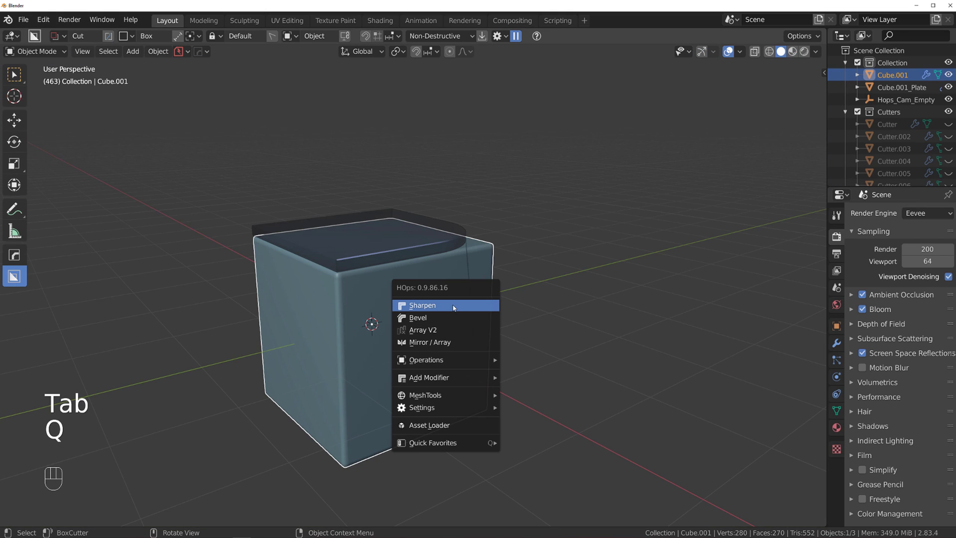
mouse_move(464, 363)
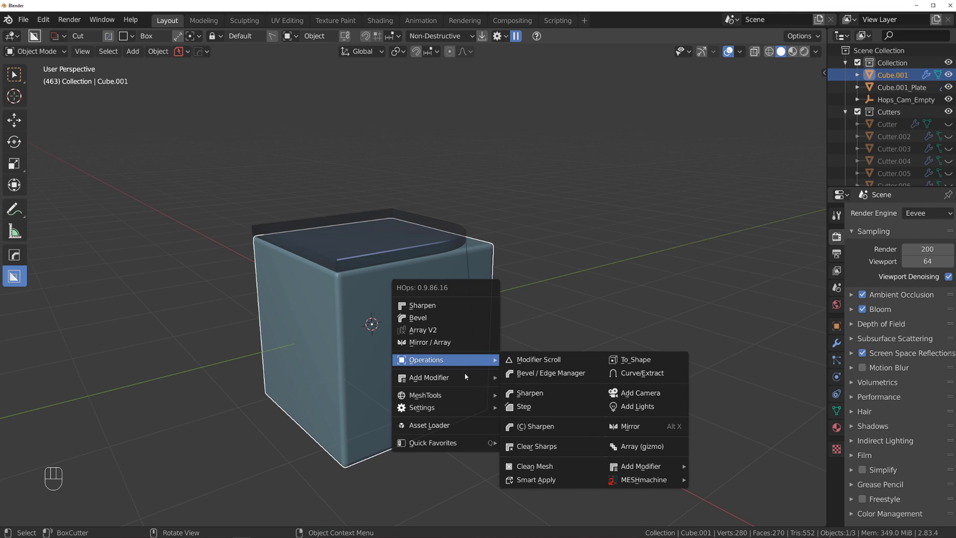
mouse_move(466, 395)
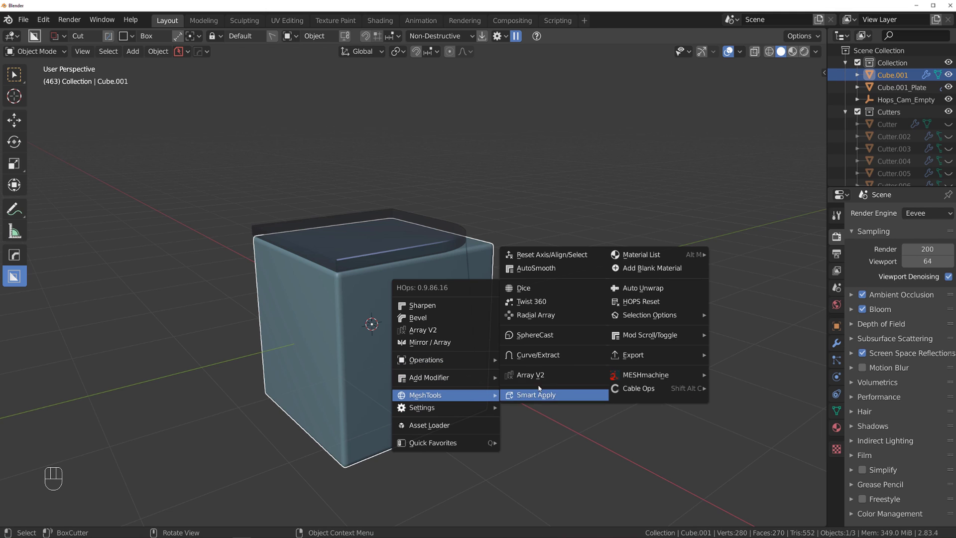
mouse_move(639, 388)
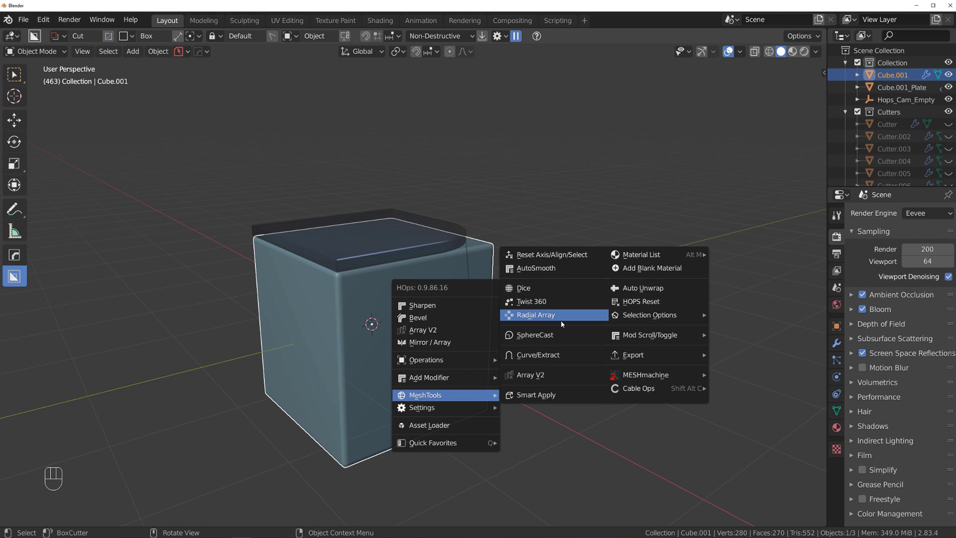
key(Escape)
Step: Move the cube body about 2.25 m along the negative global Y axis, away from the plate
scroll(560, 321, down, 4)
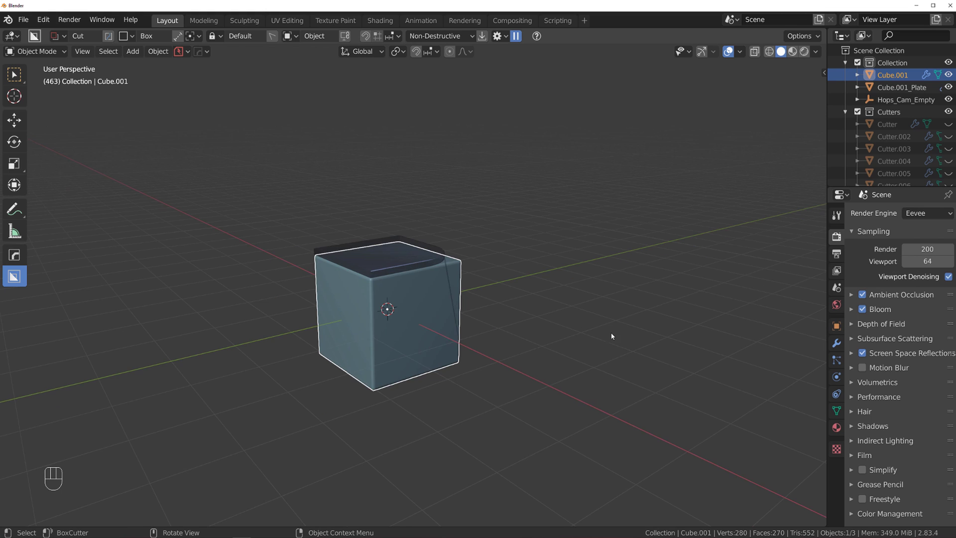
key(g)
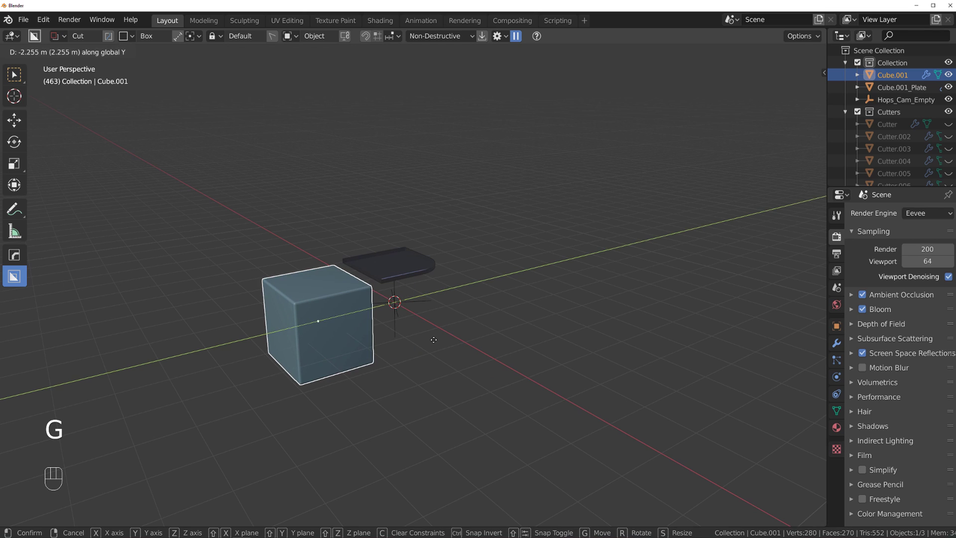
click(437, 345)
Step: Try a Radial Array of the cube body around the 3D cursor with different segment counts, including 4, 9 and 5
key(q)
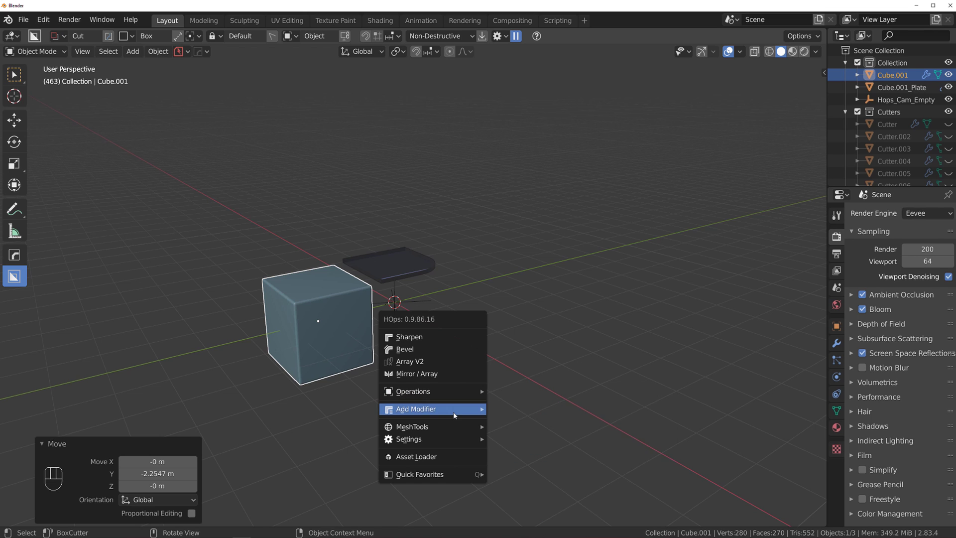
mouse_move(463, 427)
click(541, 350)
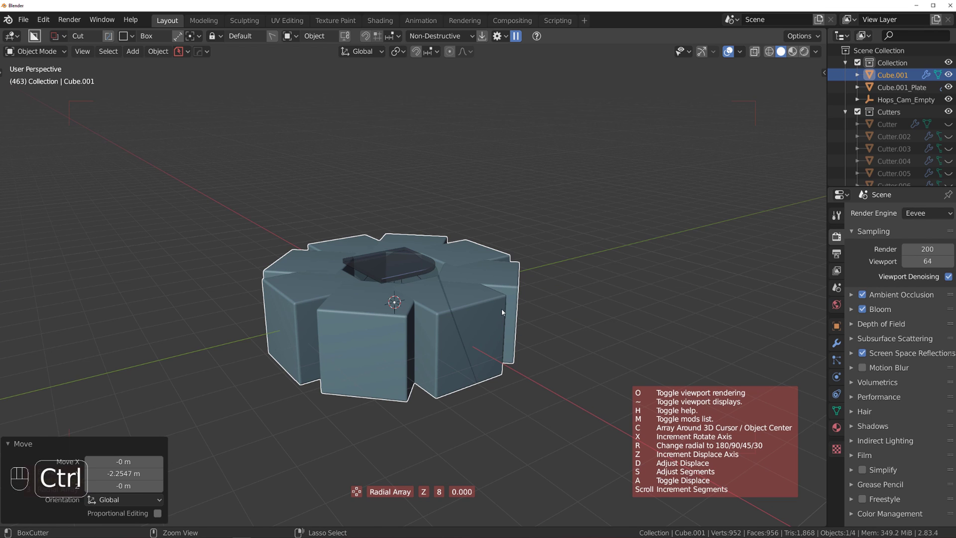
scroll(503, 310, down, 3)
scroll(553, 330, down, 2)
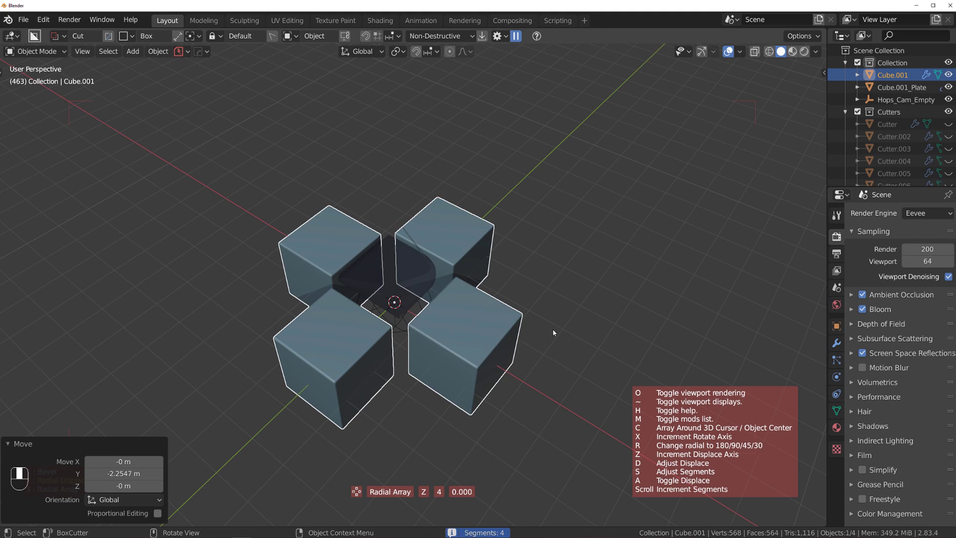
scroll(546, 332, up, 6)
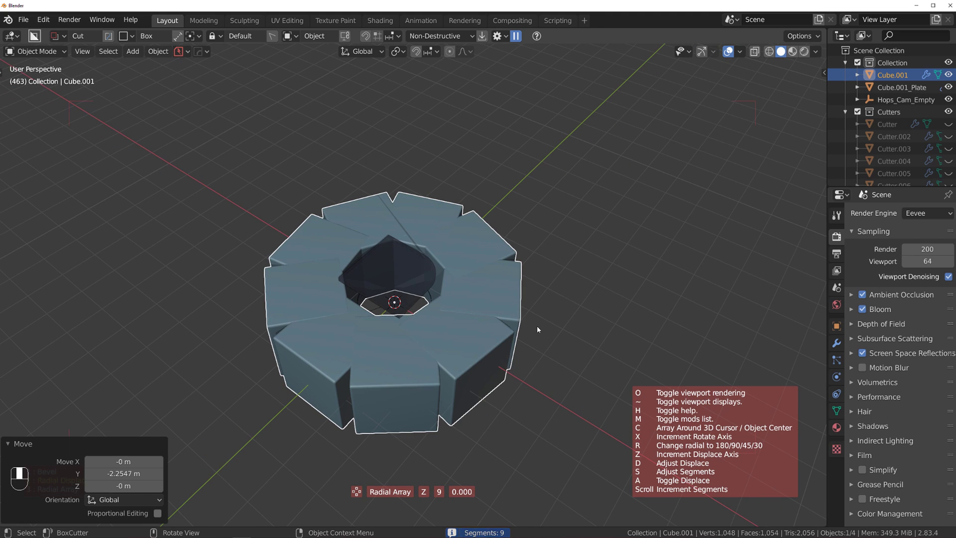
scroll(537, 326, down, 8)
scroll(528, 326, up, 4)
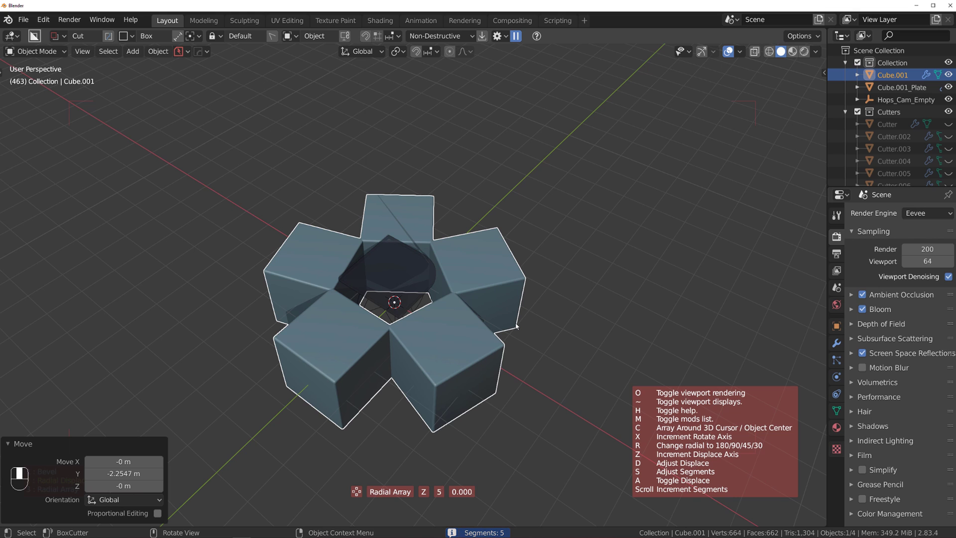
scroll(493, 279, down, 2)
key(Escape)
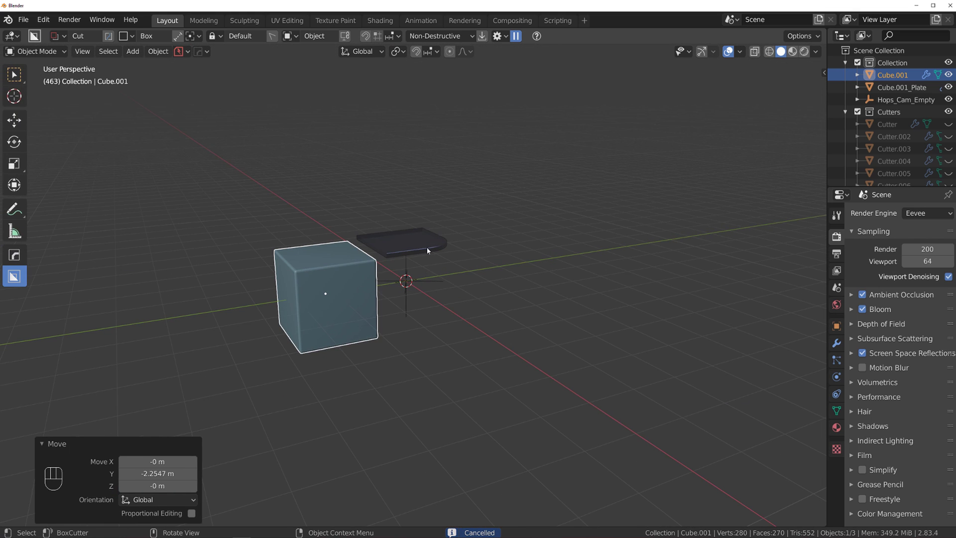
Step: Search the keymap preferences for "qui" to check the Quick Favorites shortcut, and close the preferences
key(q)
mouse_move(422, 254)
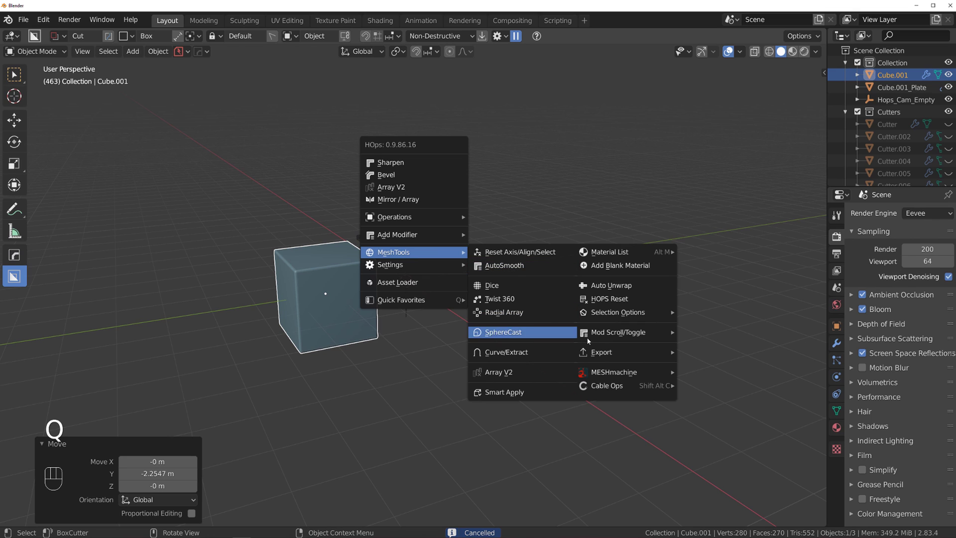
mouse_move(634, 333)
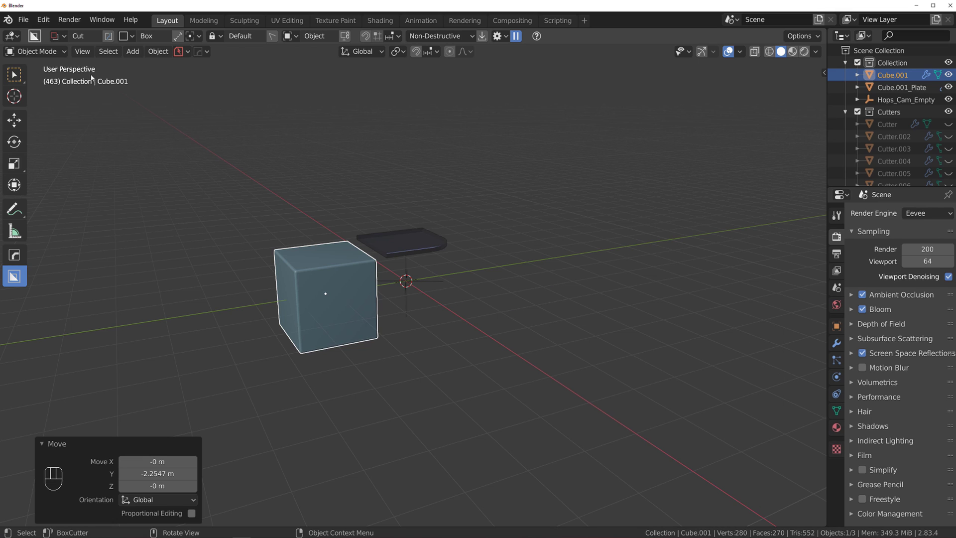
click(43, 20)
click(135, 173)
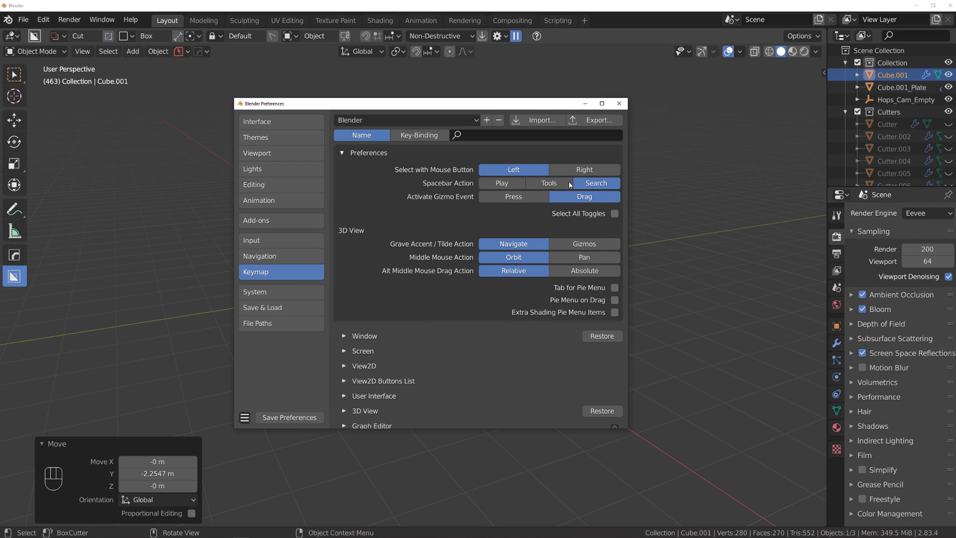
click(538, 137)
text(qui)
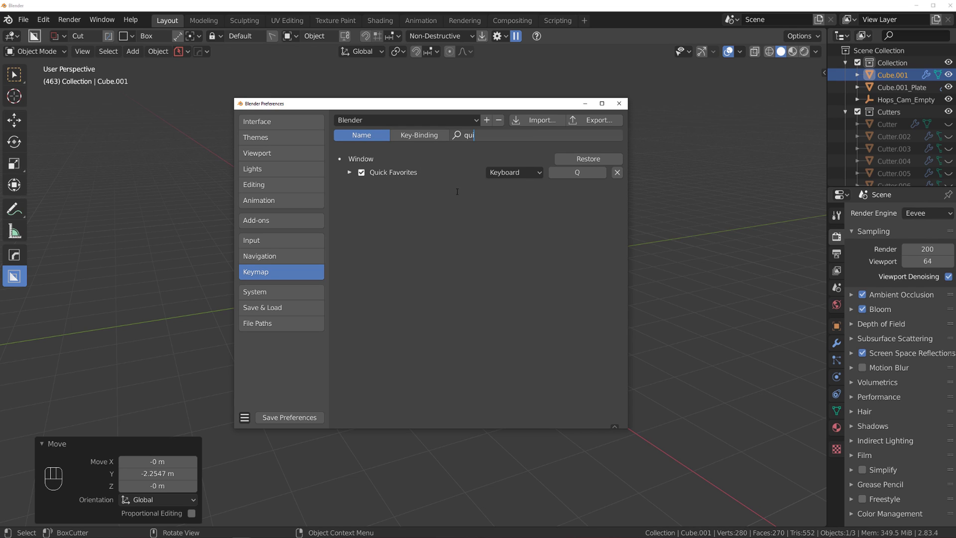
click(624, 103)
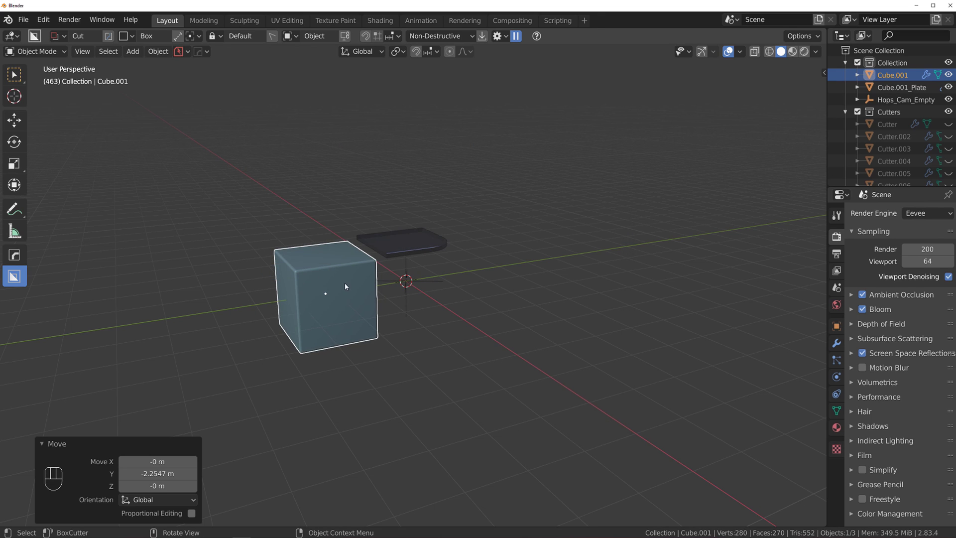
Step: Review the Mod Scroll/Toggle commands and cycle the cube through the Right, Back and Top views with Align View
key(q)
mouse_move(345, 283)
mouse_move(573, 363)
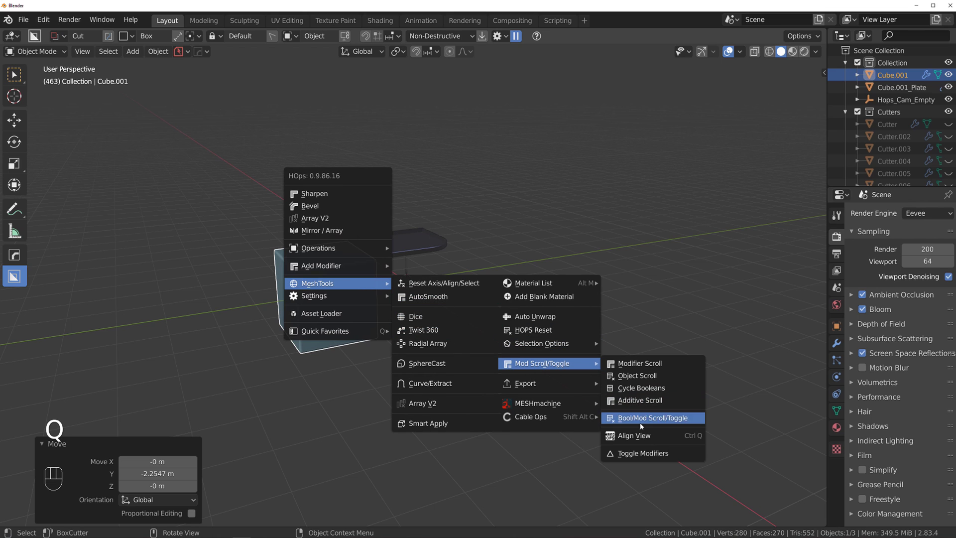
right_click(666, 436)
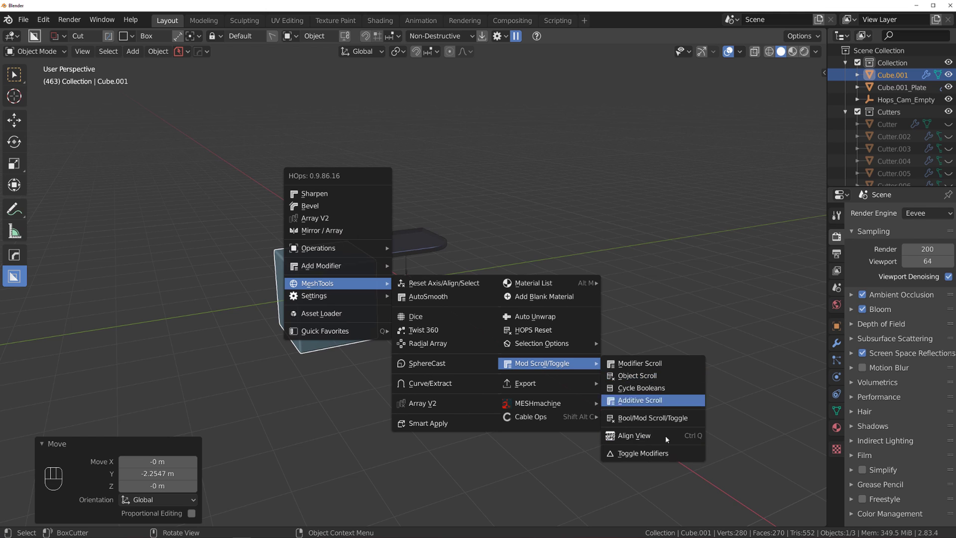
key(ctrl+q)
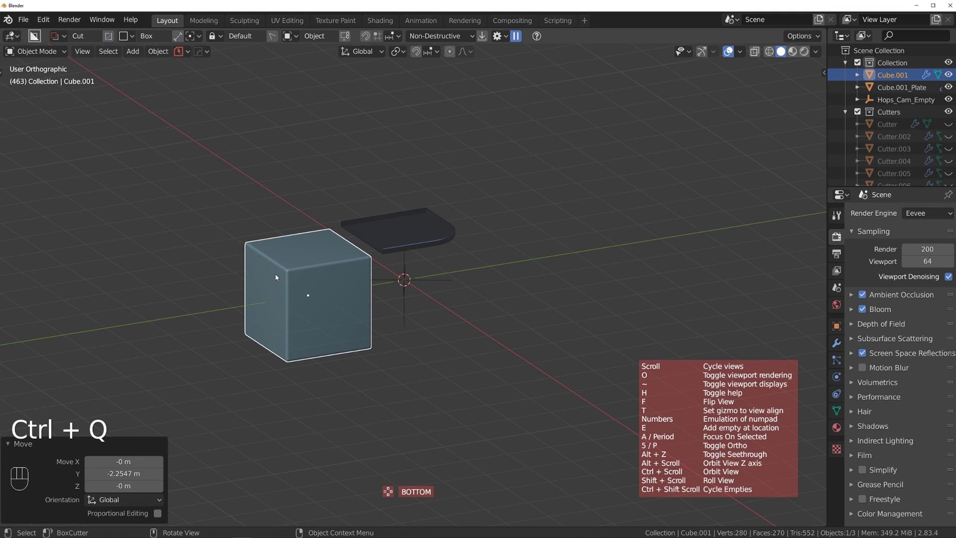
scroll(323, 267, down, 2)
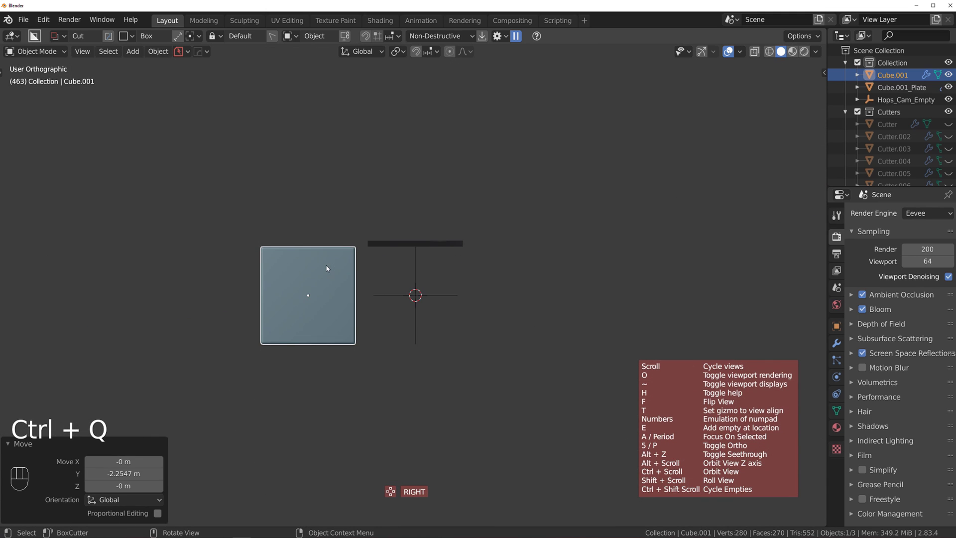
scroll(345, 264, up, 8)
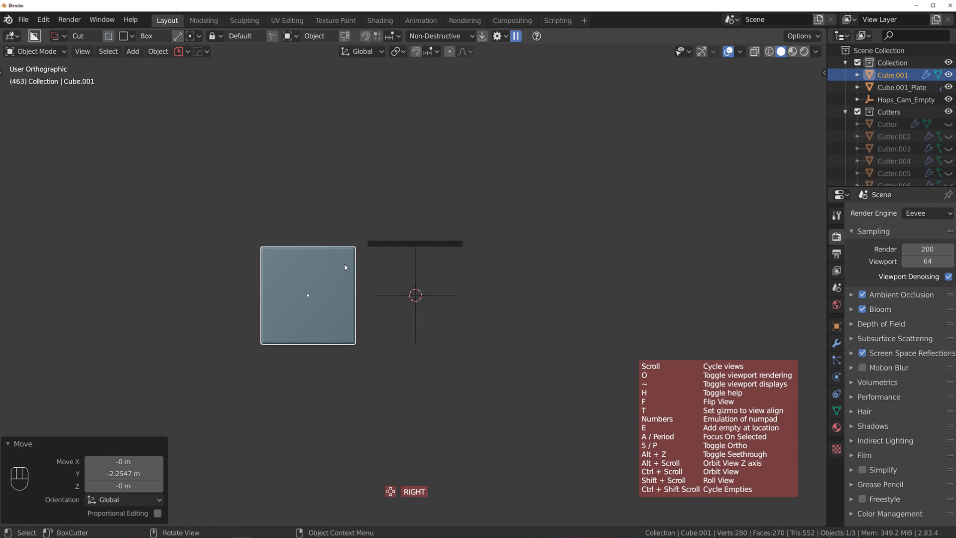
scroll(491, 316, up, 4)
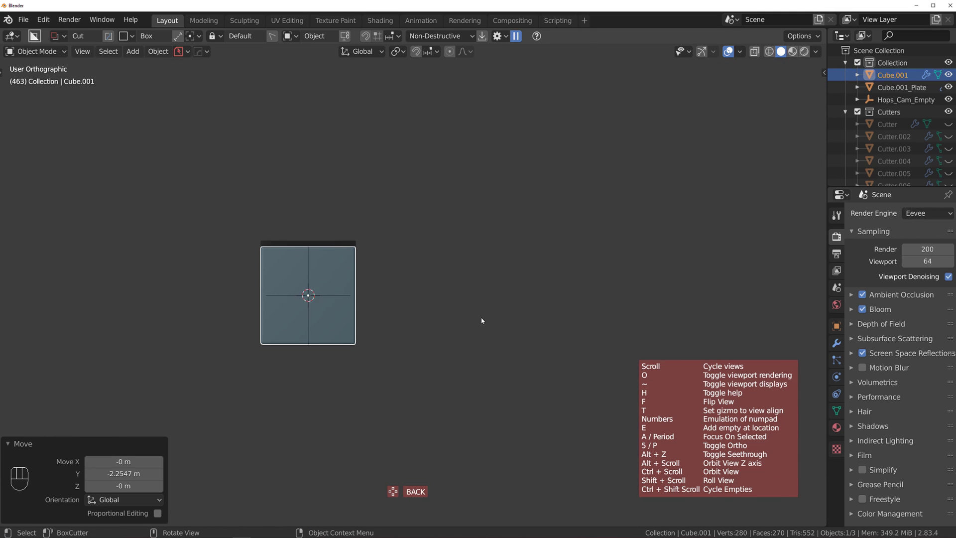
scroll(488, 305, up, 2)
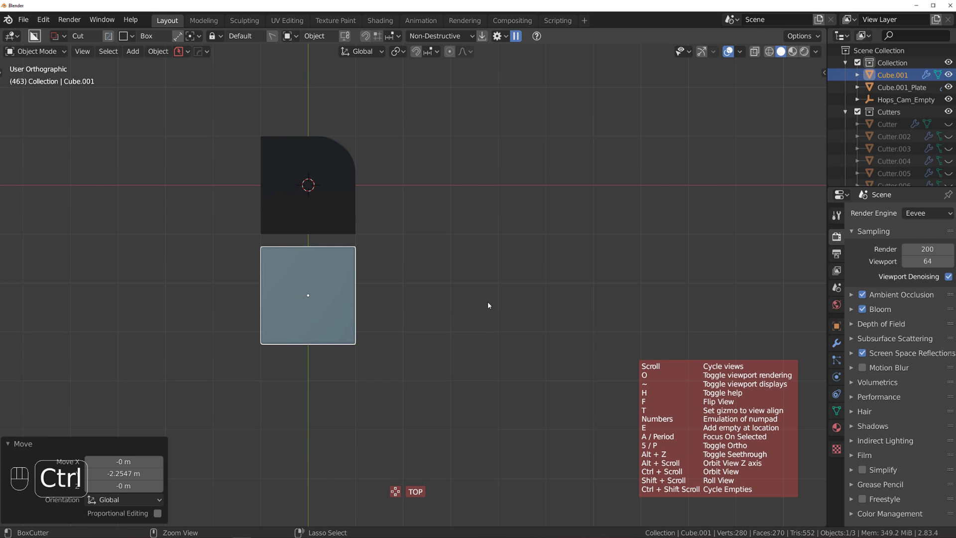
Step: Orbit and roll the view around the cube with Align View, and accept the tilted orthographic view
ctrl+scroll(488, 306, down, 3)
ctrl+scroll(496, 316, up, 8)
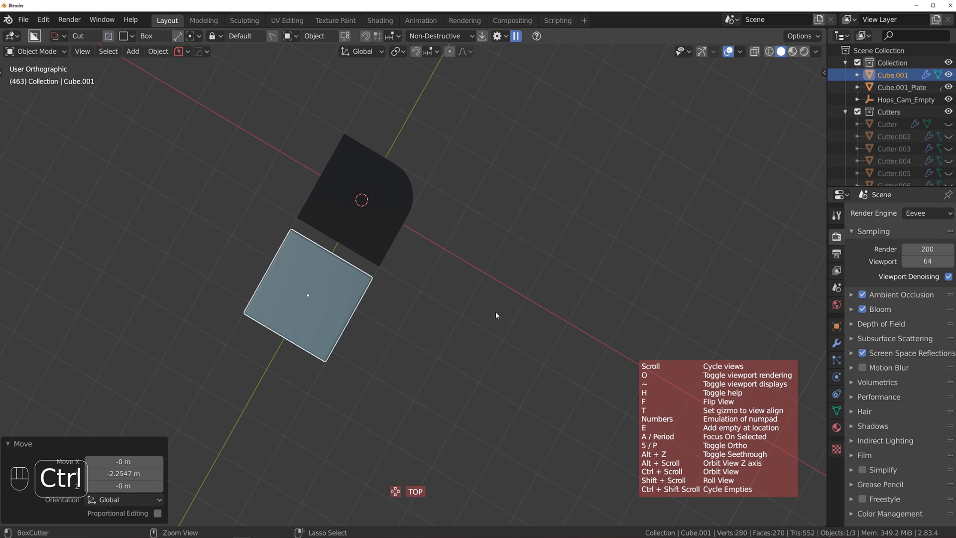
shift+scroll(496, 315, down, 6)
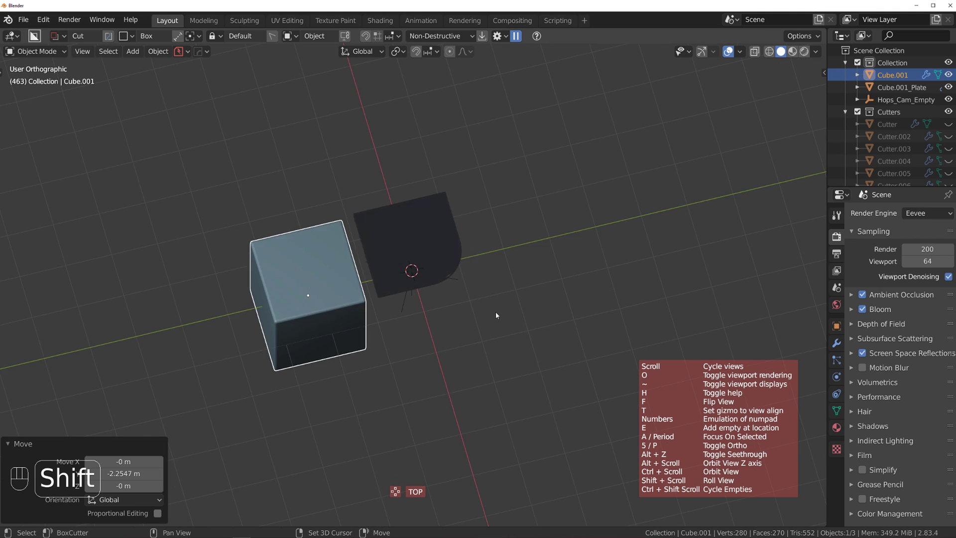
shift+scroll(500, 316, up, 5)
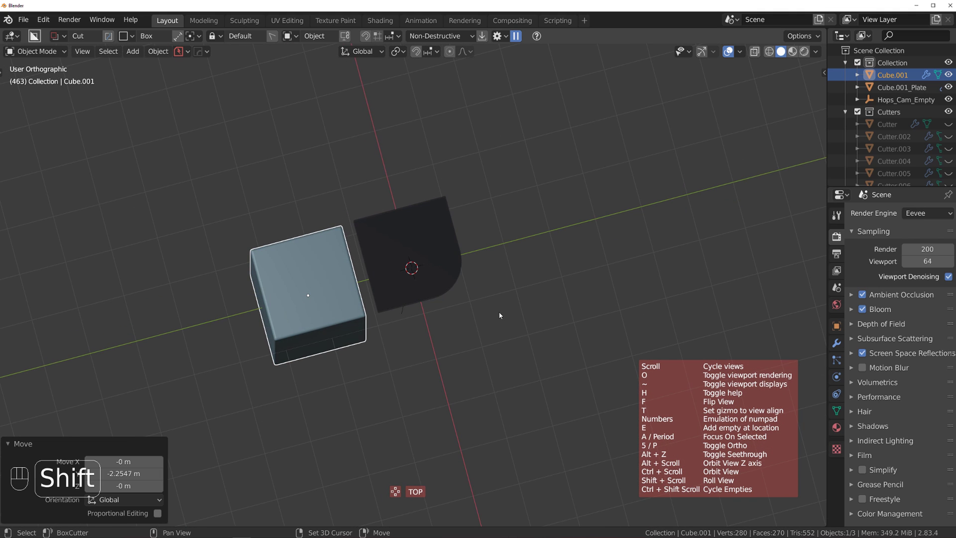
shift+scroll(499, 315, up, 4)
shift+middle_drag(474, 293, 571, 293)
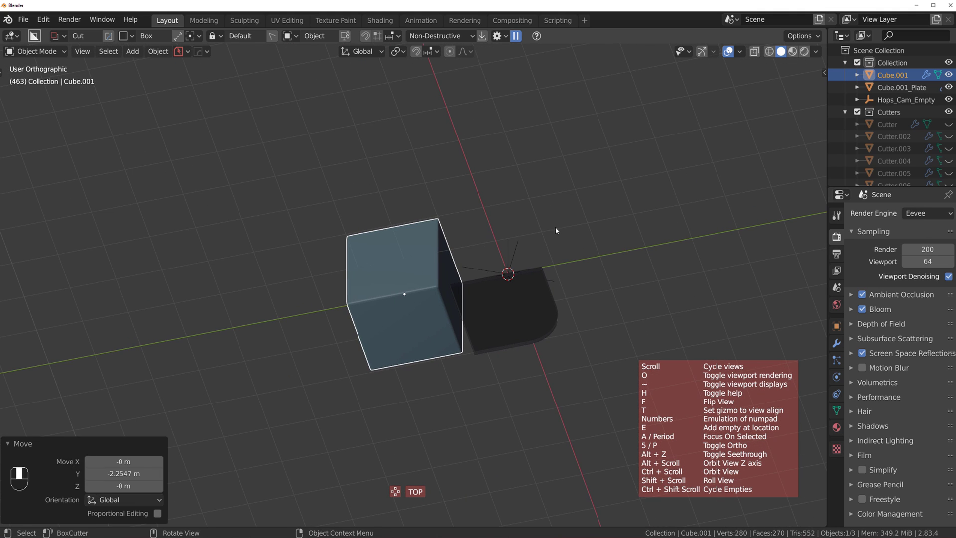
click(556, 231)
shift+middle_drag(488, 220, 447, 215)
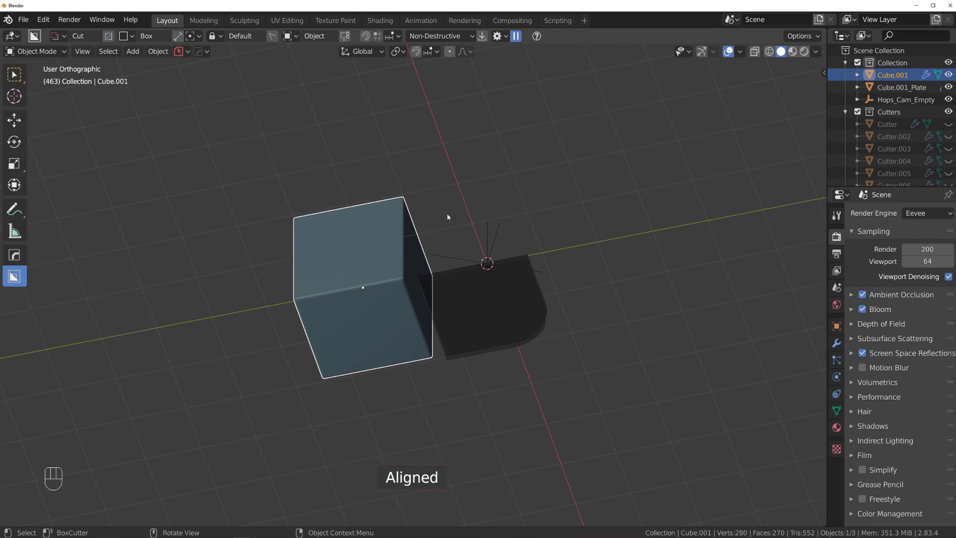
Step: Set the BoxCutter alignment to View
key(shift+v)
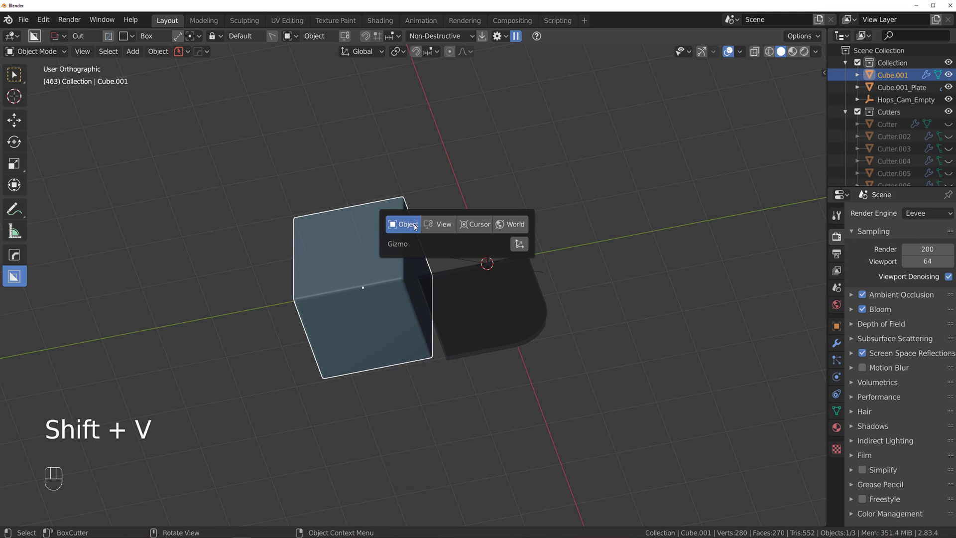
click(443, 225)
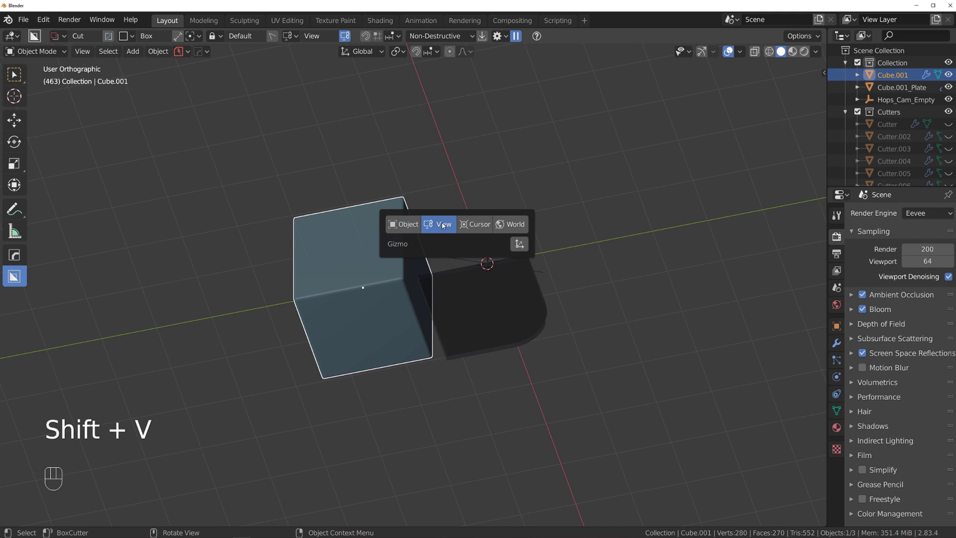
scroll(405, 233, up, 2)
shift+middle_drag(404, 233, 417, 269)
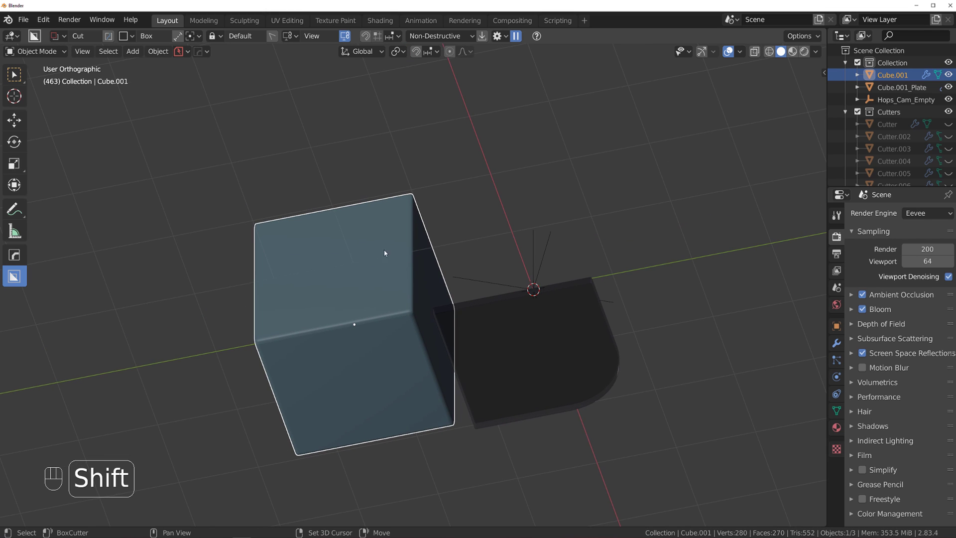
Step: Cut two view-aligned boxes through the cube body, the upper one about 1.864 by 0.501, and inspect them in perspective
drag(334, 204, 488, 245)
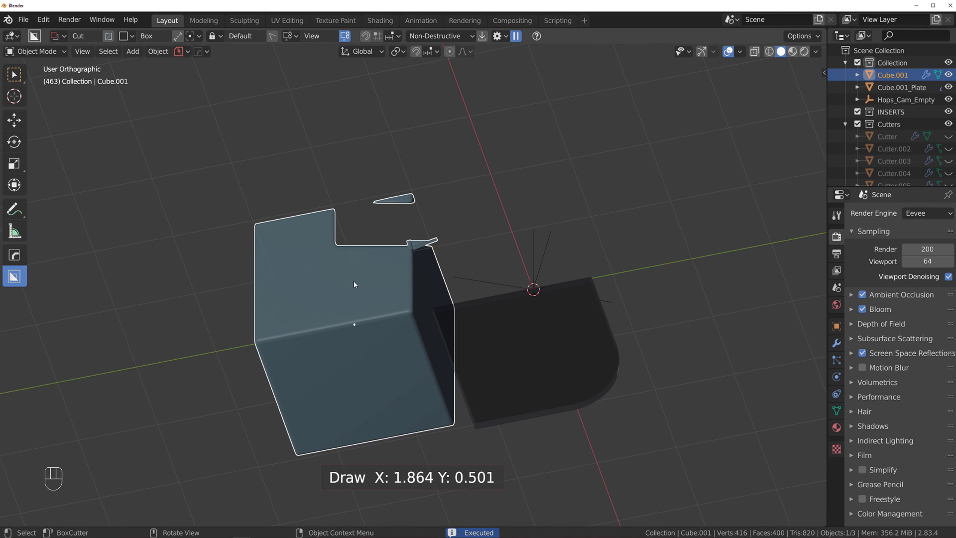
drag(315, 288, 473, 312)
middle_drag(440, 331, 508, 251)
key(KP_5)
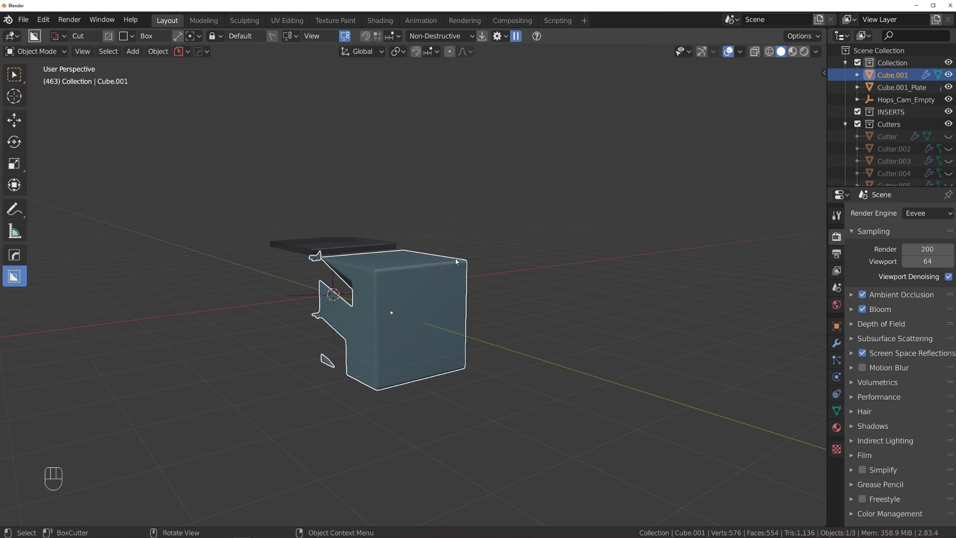
middle_drag(428, 264, 354, 312)
Step: Delete the cut cube body and add a new 2 m cube at the world origin
key(x)
click(466, 273)
key(shift+a)
mouse_move(369, 282)
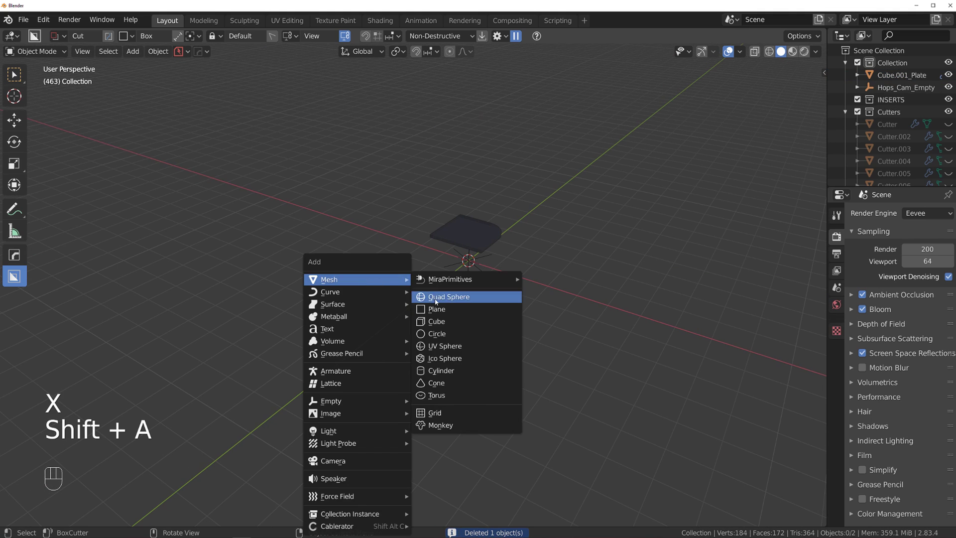
click(438, 321)
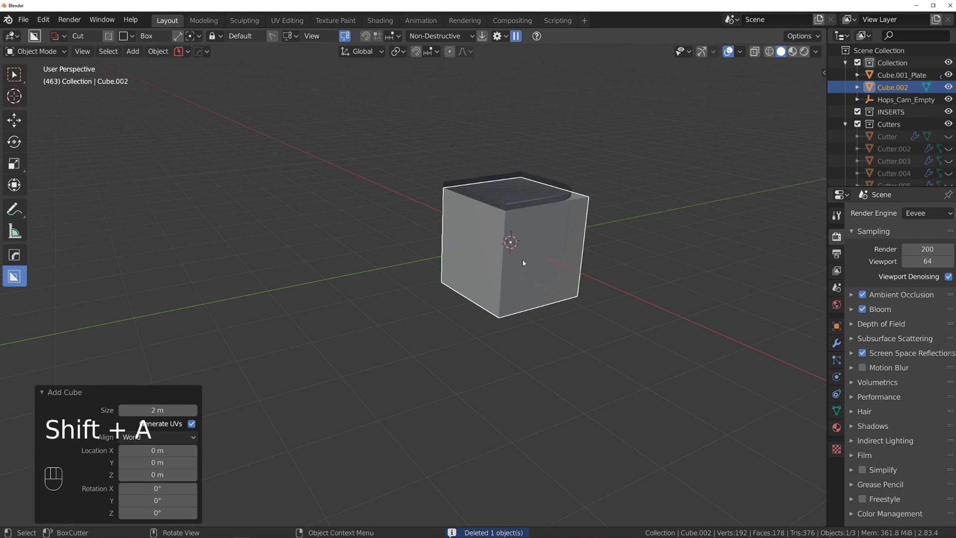
Step: Move the new cube about 3.17 m along the negative global Y axis, clear of the plate
key(g)
click(425, 316)
scroll(426, 316, up, 3)
middle_drag(426, 316, 419, 280)
Step: Try the Dice tool on the new cube with 9 segments along X and 4 along Y, using Knife Project
key(q)
mouse_move(420, 282)
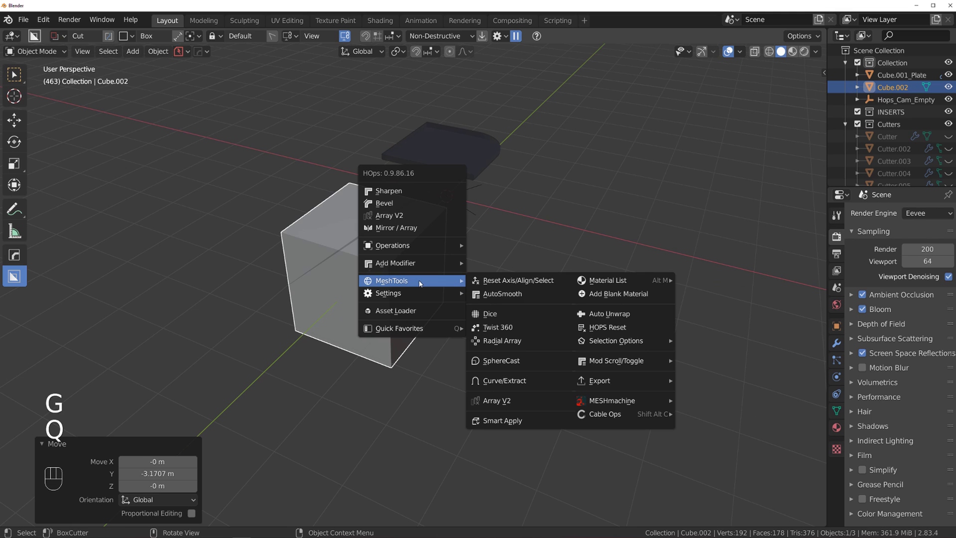
click(506, 313)
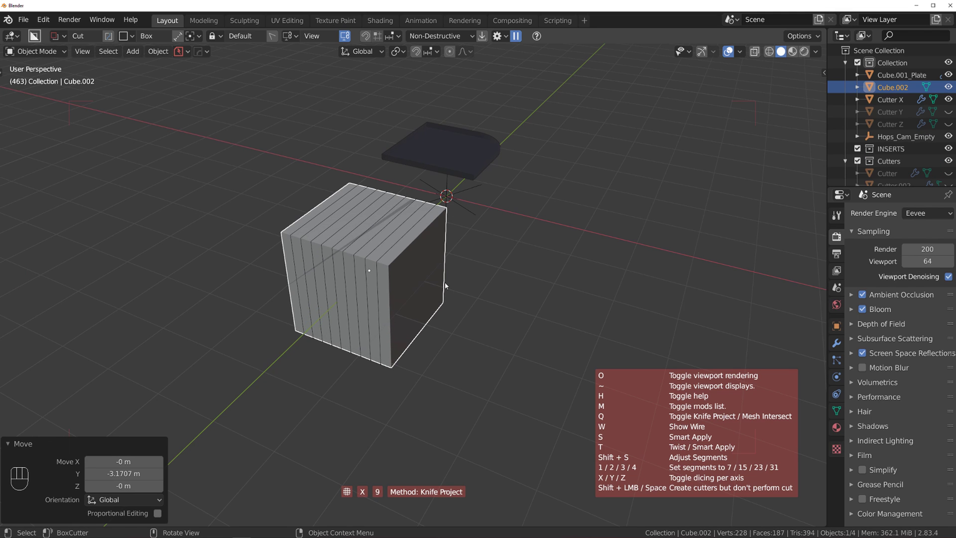
key(y)
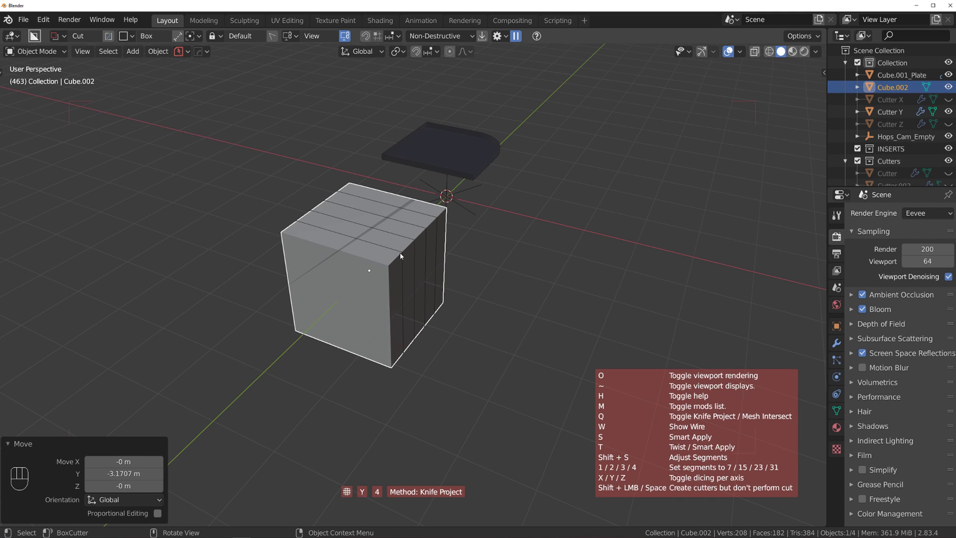
key(Escape)
key(Tab)
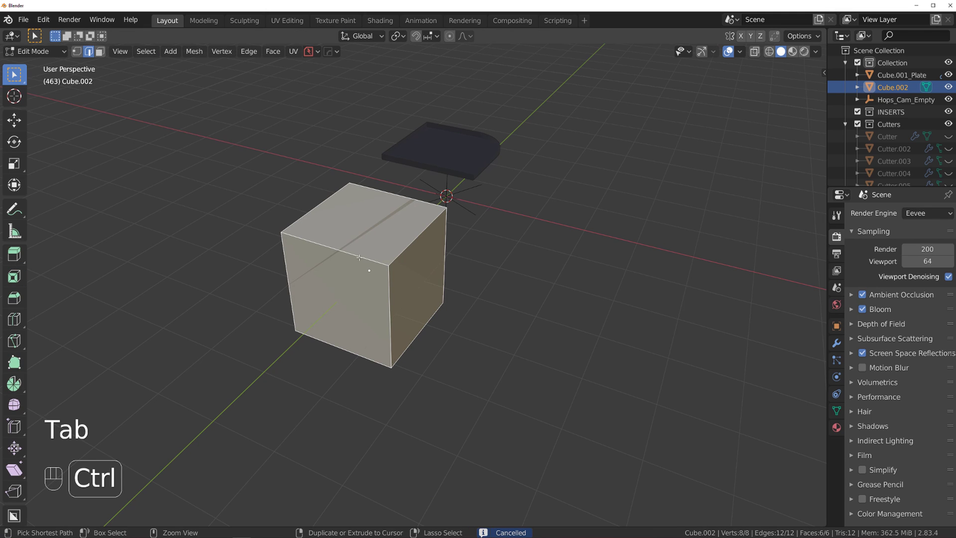
key(ctrl+r)
key(Tab)
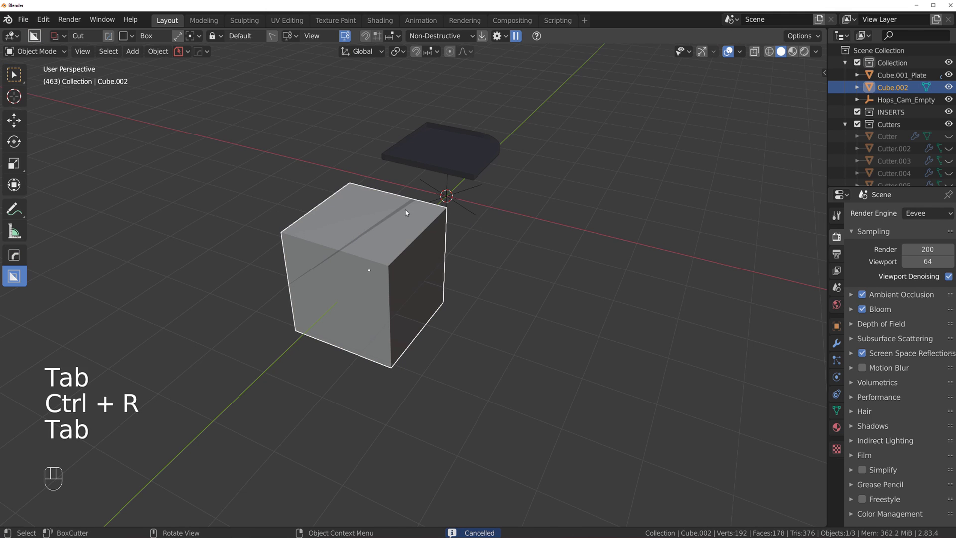
Step: Switch BoxCutter alignment to Object and cut a box notch about 0.547 deep into the new cube's upper edge
mouse_move(399, 209)
mouse_down()
mouse_move(453, 260)
mouse_move(436, 247)
mouse_up()
key(shift+v)
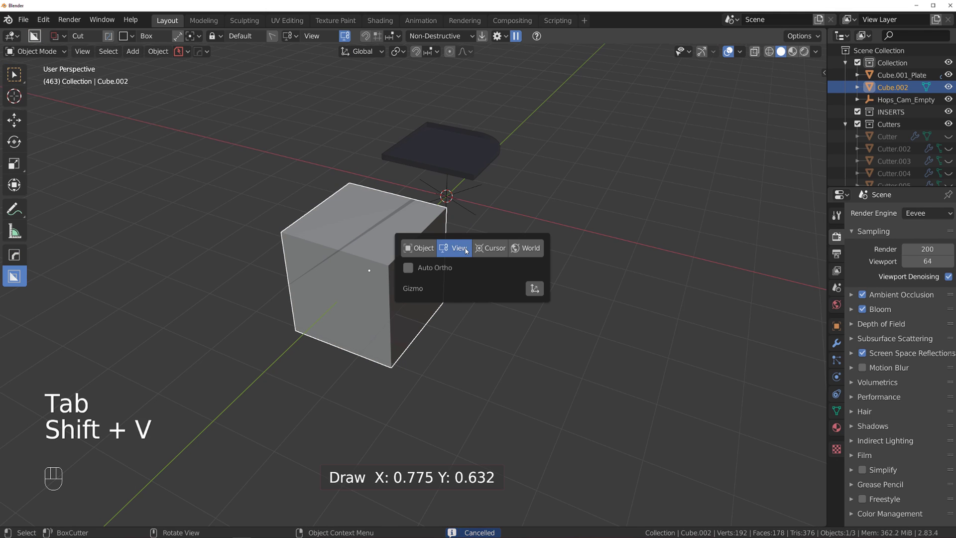
click(418, 249)
drag(446, 257, 448, 251)
click(370, 301)
Step: Scale the notched cube down along the global Y axis into a slab and delete the separate plate
key(s)
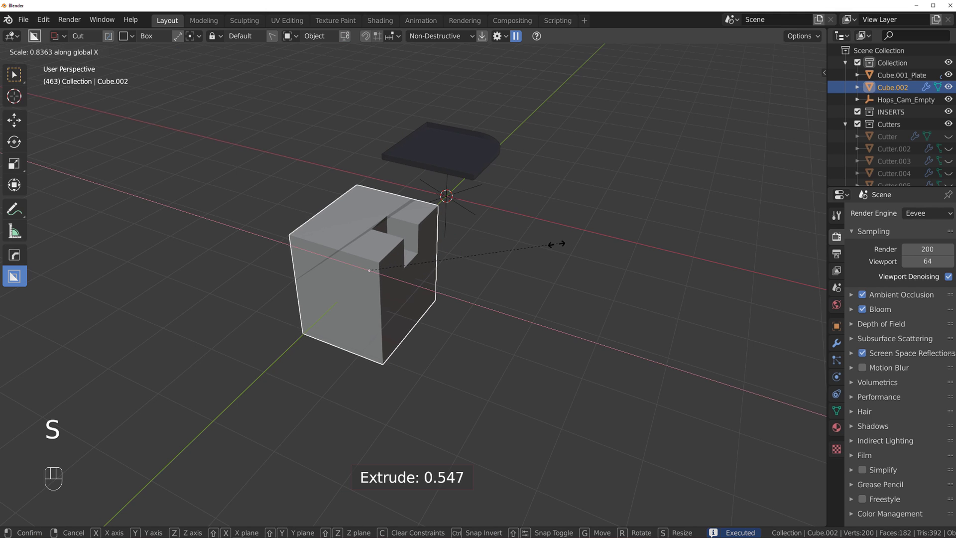
right_click(569, 241)
key(s)
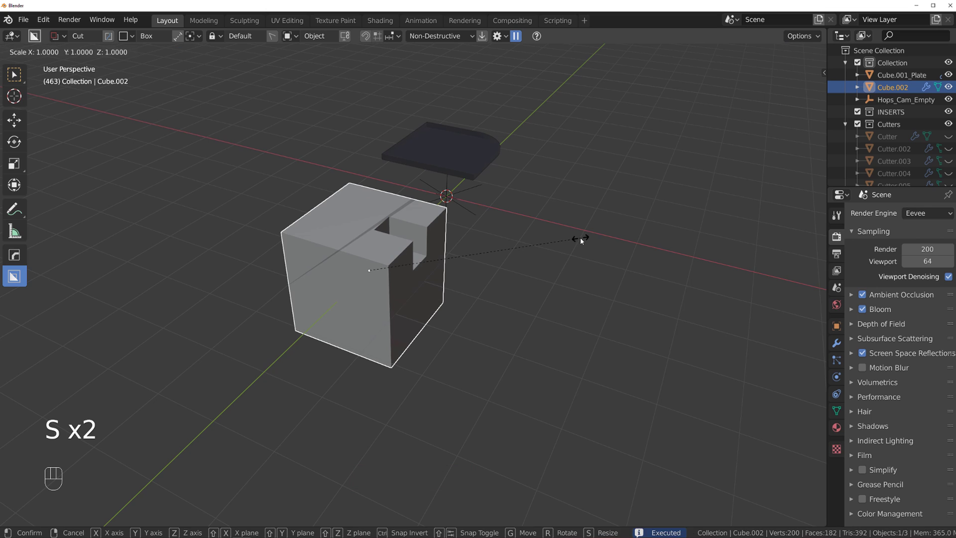
click(481, 264)
click(456, 149)
key(x)
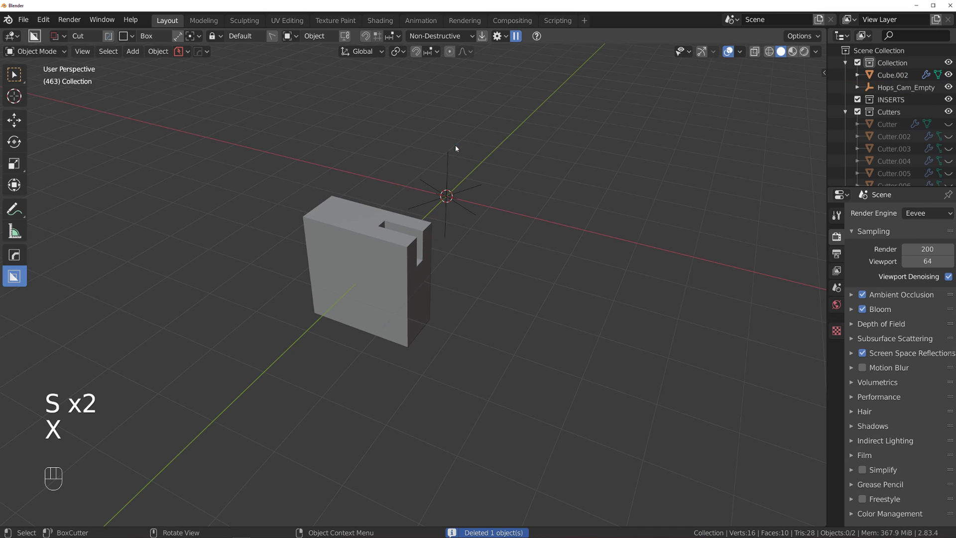
Step: Cut a front pocket, two side-edge notches and a long front slot about 0.170 deep into the slab with BoxCutter
scroll(262, 277, up, 4)
mouse_move(299, 290)
mouse_down()
mouse_move(419, 345)
mouse_move(300, 292)
mouse_move(416, 321)
mouse_move(433, 340)
mouse_up()
scroll(300, 292, down, 3)
click(433, 341)
mouse_move(327, 200)
mouse_down()
mouse_move(224, 179)
mouse_move(223, 192)
mouse_up()
click(222, 209)
mouse_move(223, 234)
mouse_down()
mouse_move(222, 256)
mouse_move(215, 247)
mouse_up()
click(210, 238)
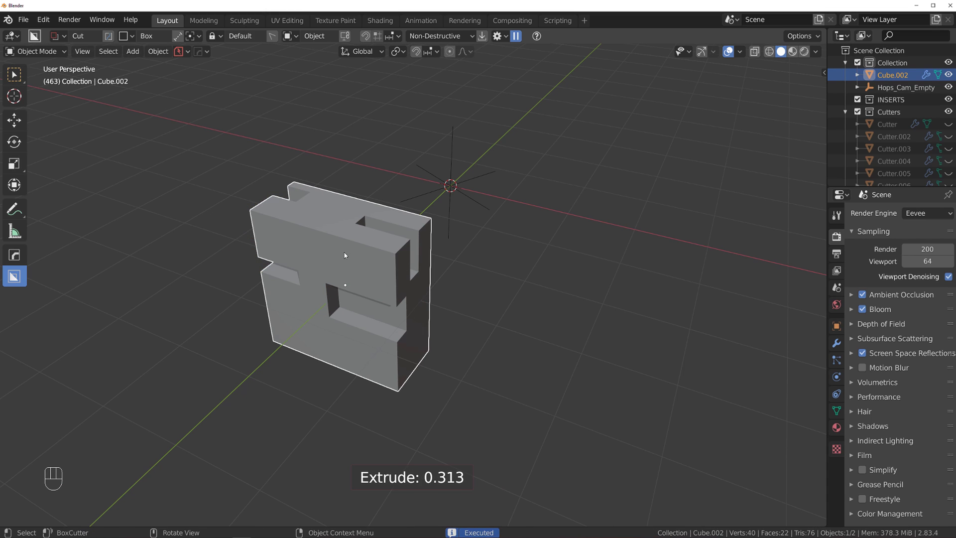
drag(348, 235, 210, 220)
click(212, 225)
Step: Sharpen the slab with Csharp and add a HardOps bevel of 3 segments, width 0.018 and a 30° angle limit
key(q)
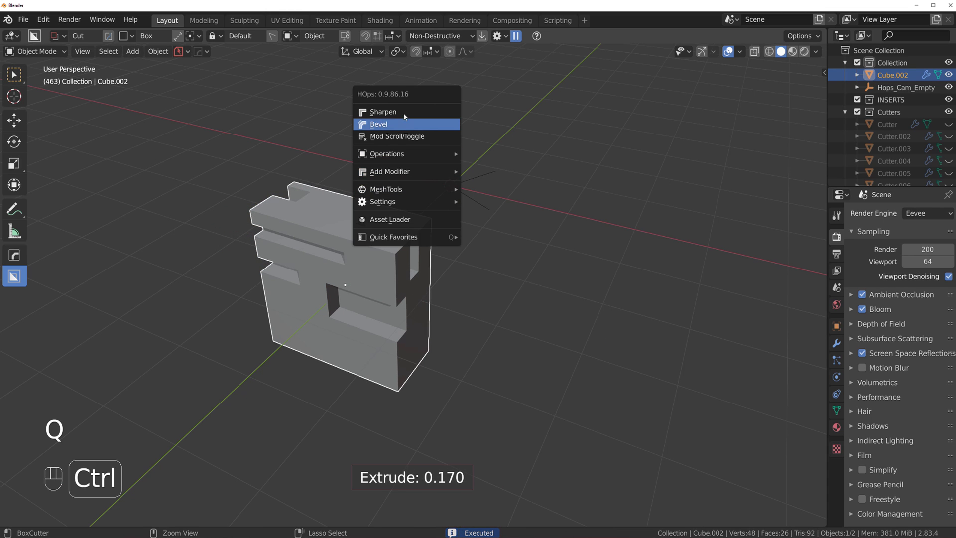
ctrl+click(408, 125)
key(q)
click(411, 139)
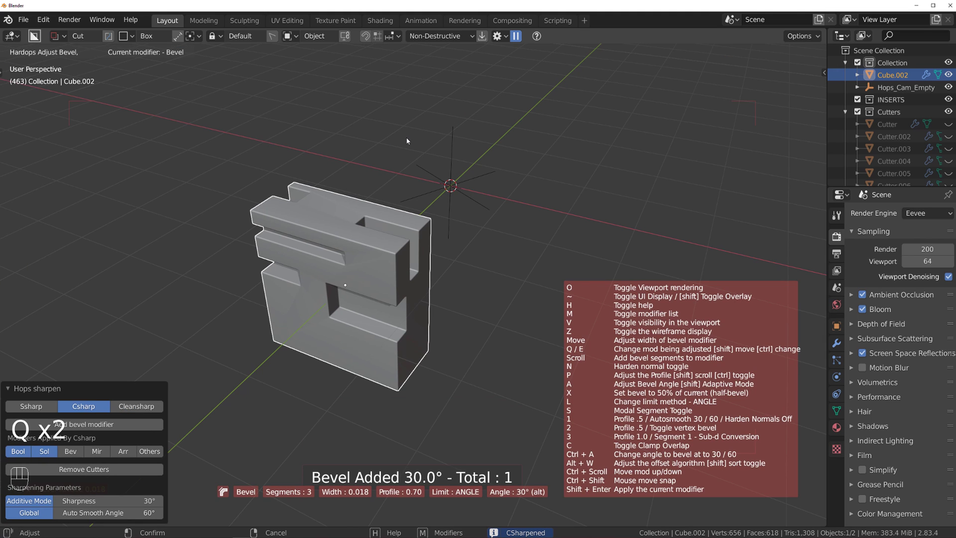
click(411, 139)
Step: Add a Weighted Normal modifier with Keep Sharp to the bevelled slab
key(q)
alt+click(400, 193)
middle_drag(400, 193, 377, 230)
Step: Try a loop cut across the notched slab in Edit Mode and return to Object Mode
key(Tab)
scroll(339, 269, down, 2)
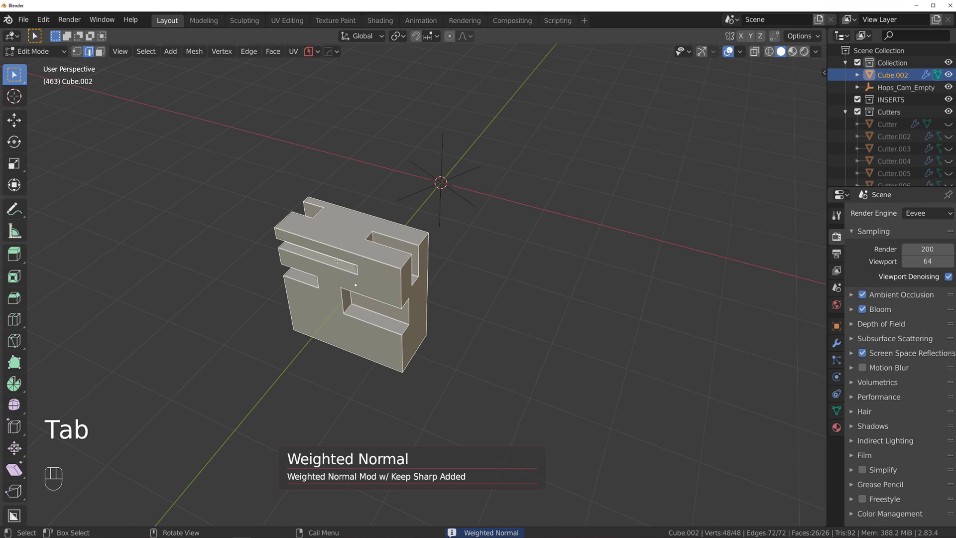
key(ctrl+r)
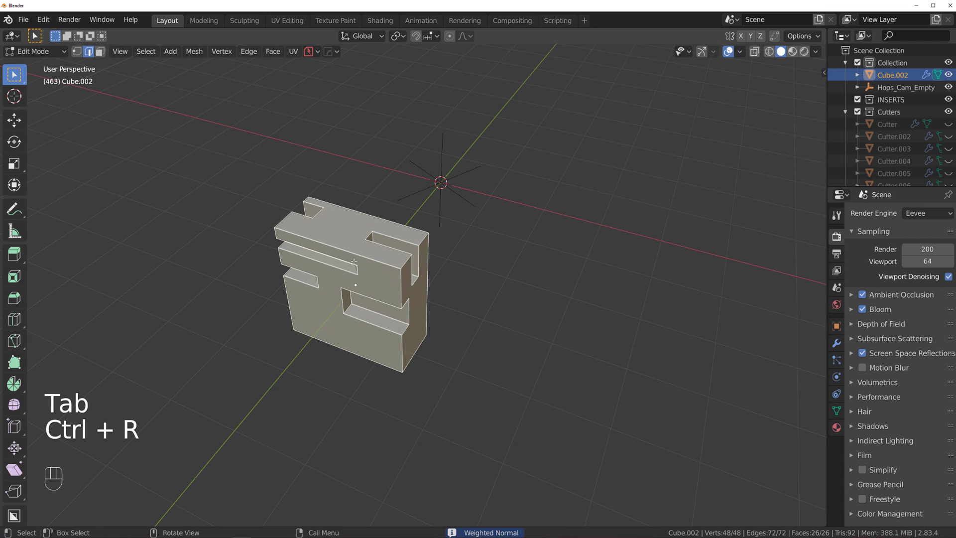
key(Tab)
Step: Dice the slab along X only with 11 segments using Knife Project, trying the Z and Y axes on and off
scroll(414, 287, up, 2)
key(q)
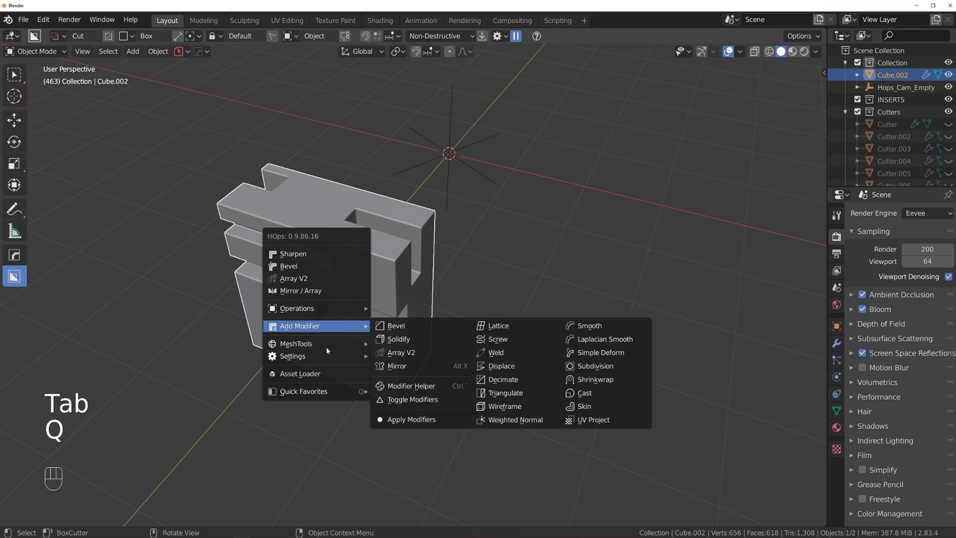
mouse_move(332, 345)
click(399, 379)
scroll(400, 278, up, 6)
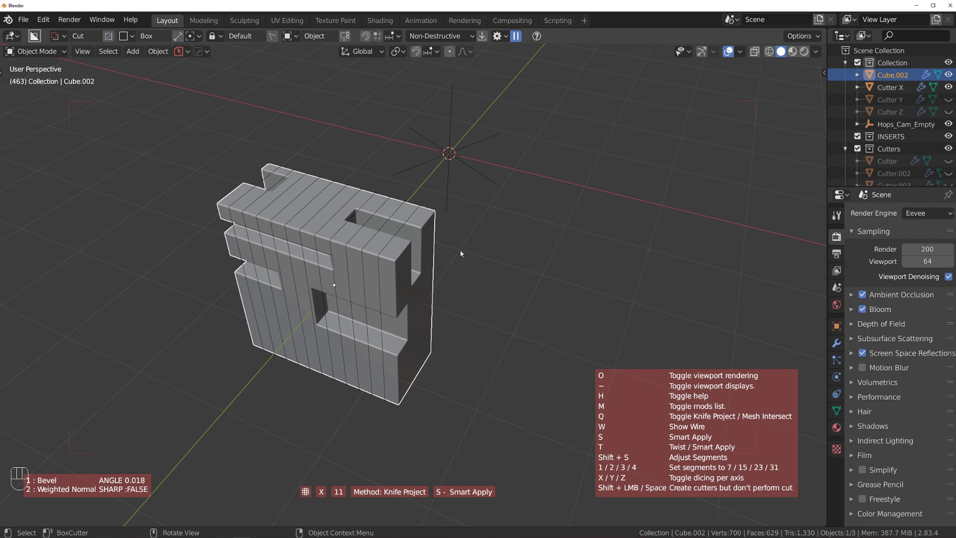
key(z)
key(z)
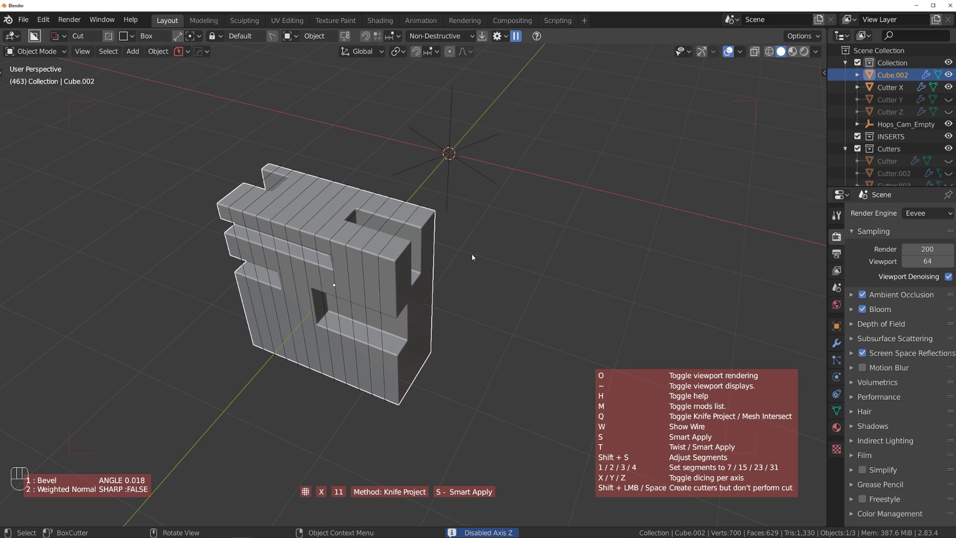
key(y)
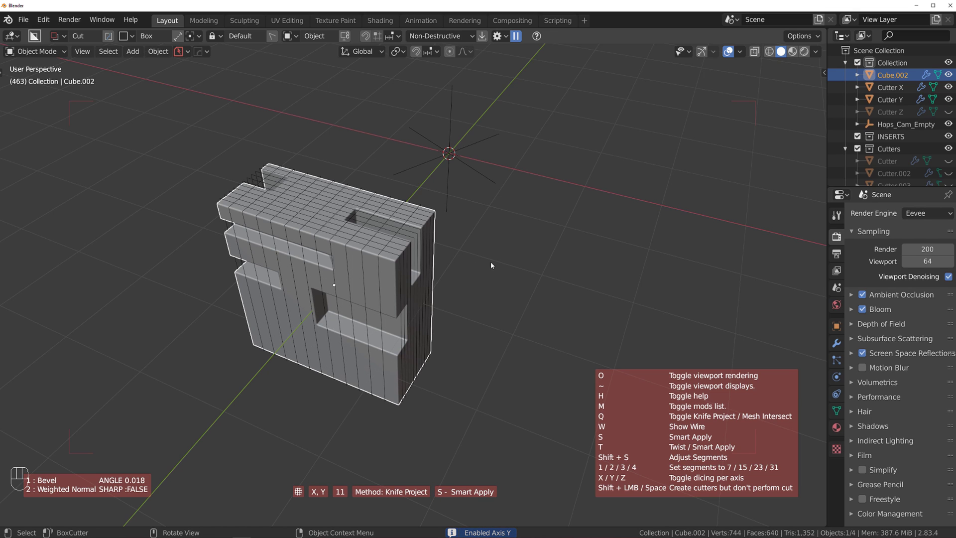
key(y)
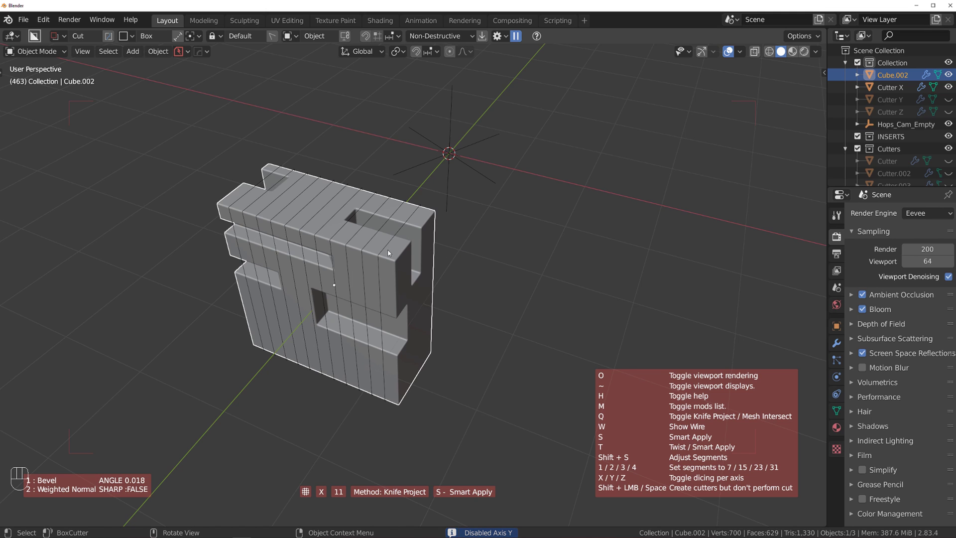
click(402, 248)
Step: Inspect the diced slab's mesh in Edit Mode and return to Object Mode
key(Tab)
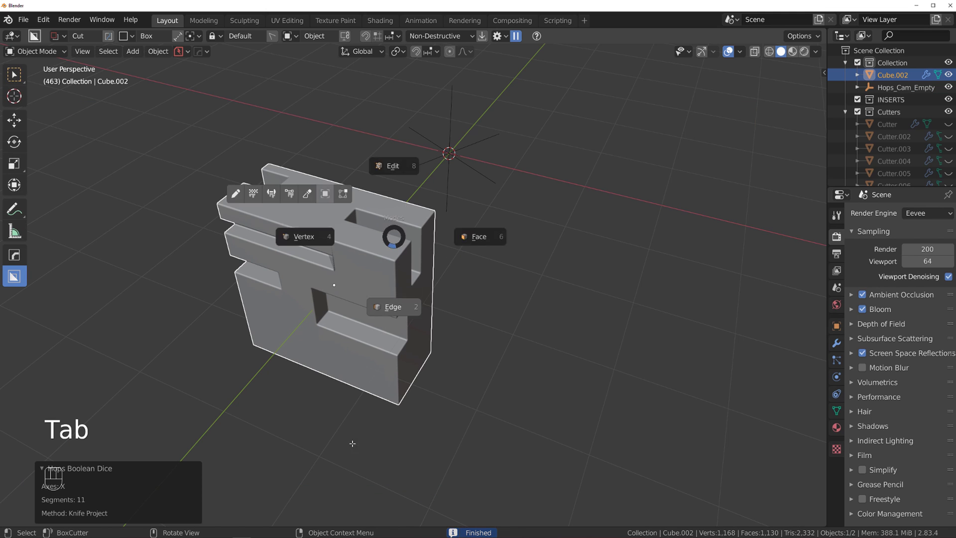
key(Tab)
middle_drag(372, 268, 349, 191)
click(304, 250)
scroll(259, 233, down, 3)
middle_drag(259, 232, 363, 234)
key(Tab)
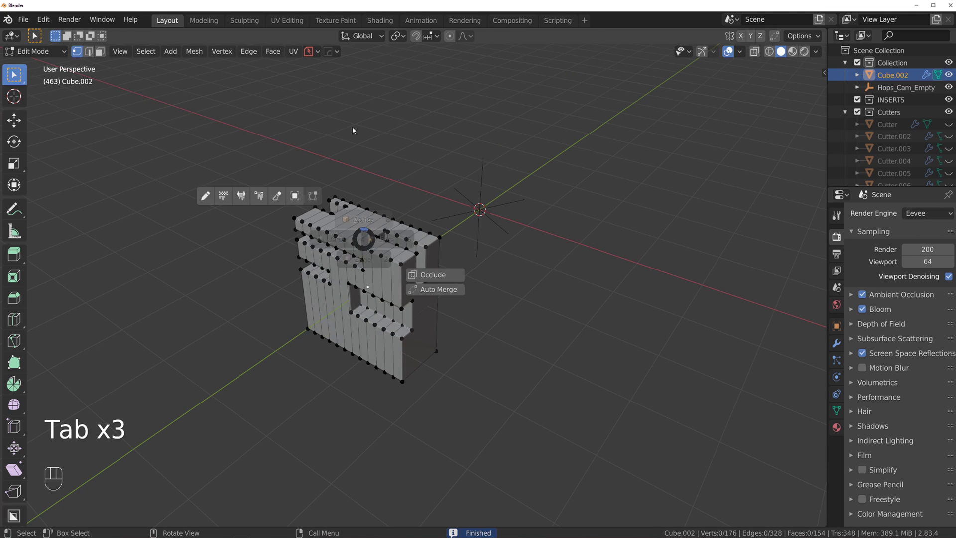
Step: Bend the diced slab into a ring with Twist 360 around Z, using 8 segments, displacement -1.000 and angle 360
scroll(457, 259, down, 2)
key(q)
mouse_move(459, 261)
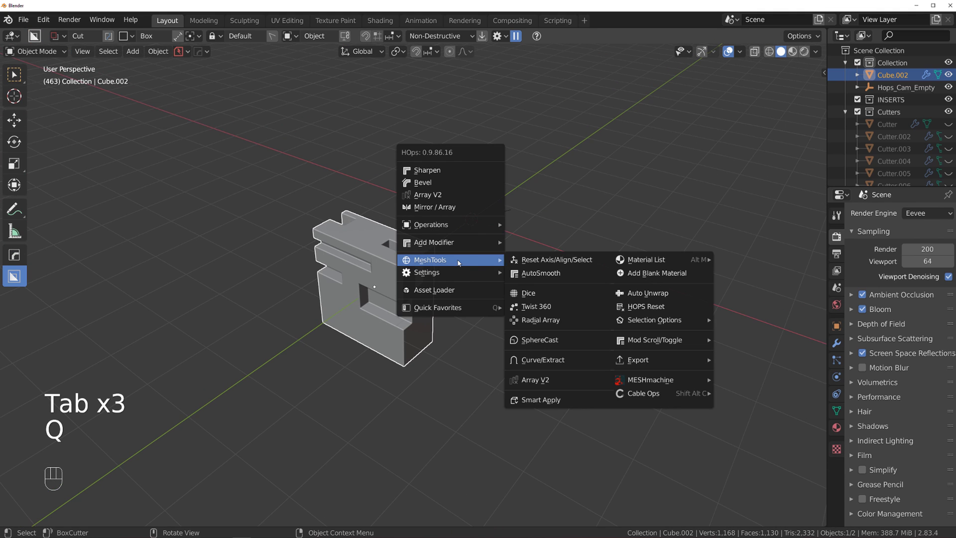
click(557, 310)
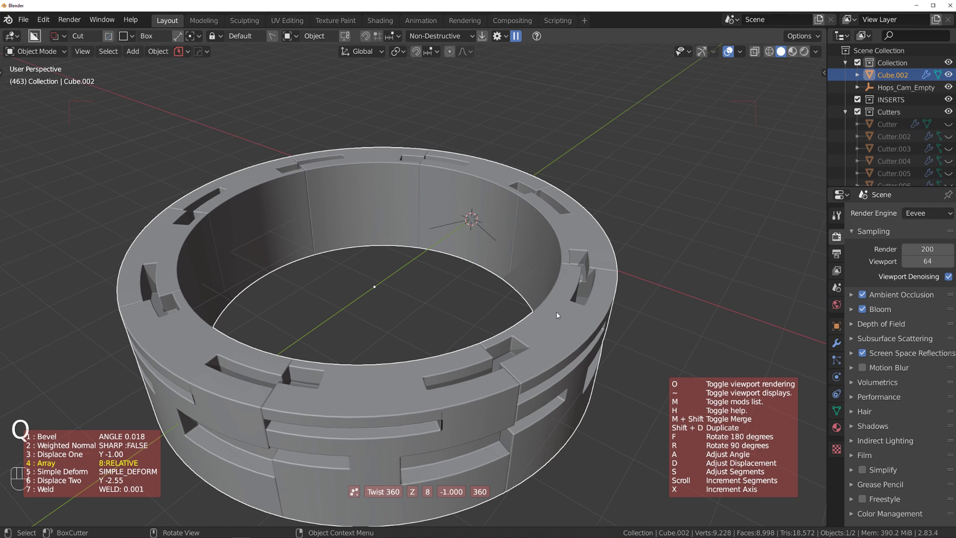
click(557, 312)
middle_drag(549, 320, 368, 267)
scroll(424, 338, down, 2)
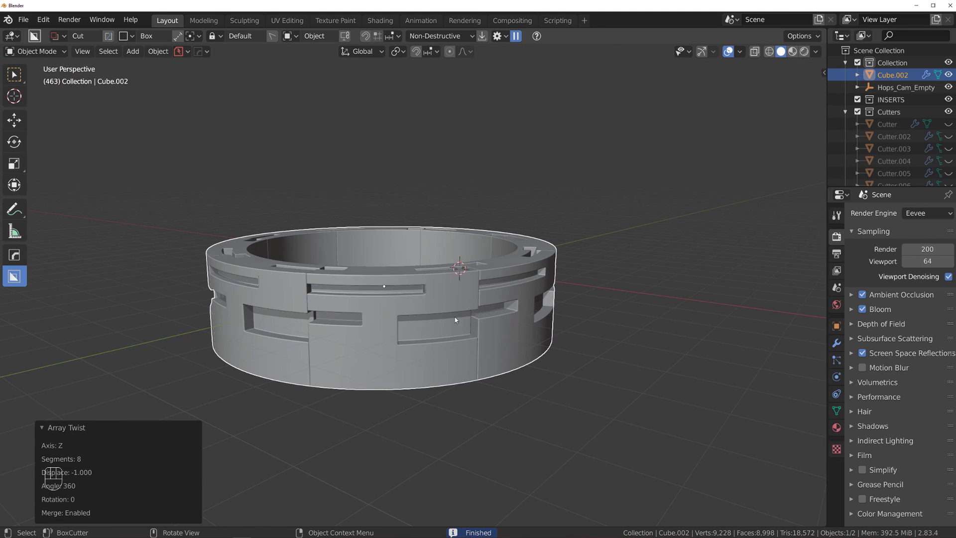
middle_drag(454, 304, 418, 305)
Step: Undo the Twist 360 ring and the Dice cuts on the slab
key(ctrl+z)
key(ctrl+z)
key(ctrl+z)
key(ctrl+z)
key(ctrl+z)
key(ctrl+z)
key(ctrl+z)
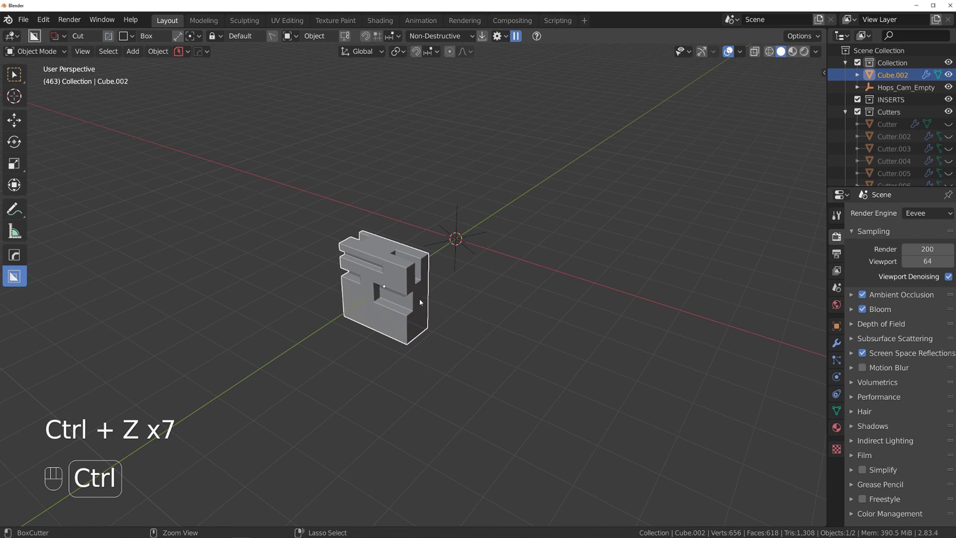
Step: Apply Twist 360 to the undiced slab around Z with 8 segments, displacement -1.005 and angle 360, and inspect the ring
scroll(420, 301, up, 2)
key(q)
mouse_move(473, 258)
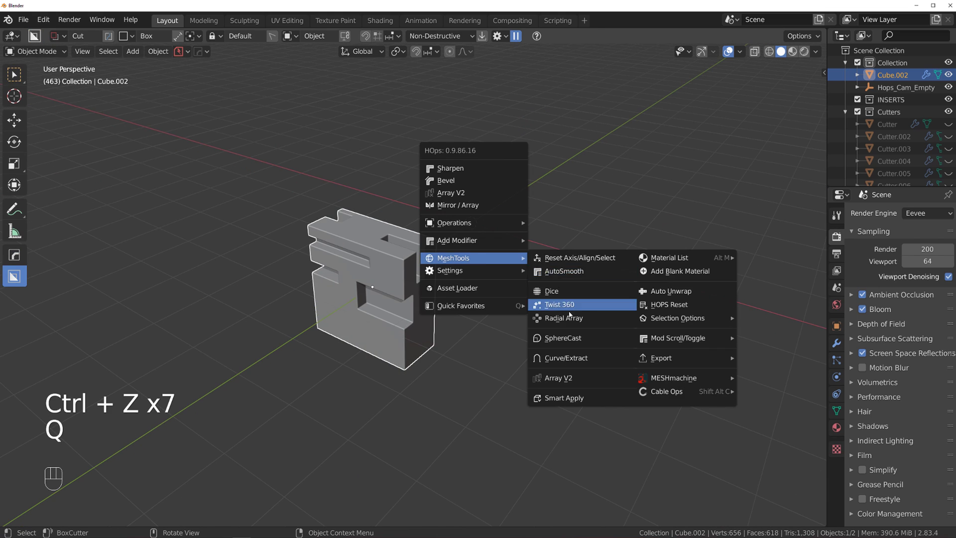
click(569, 304)
click(569, 312)
scroll(392, 380, up, 3)
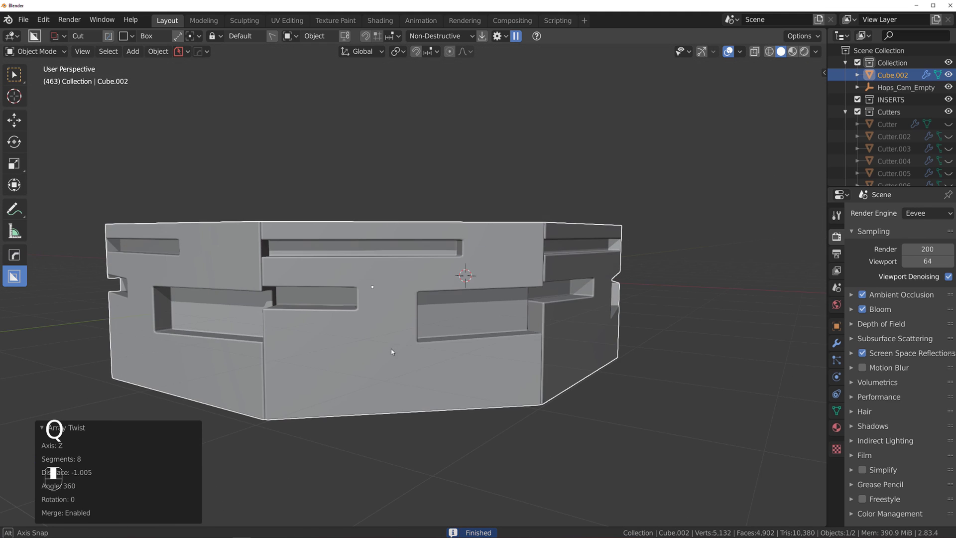
scroll(391, 352, down, 3)
middle_drag(392, 351, 319, 335)
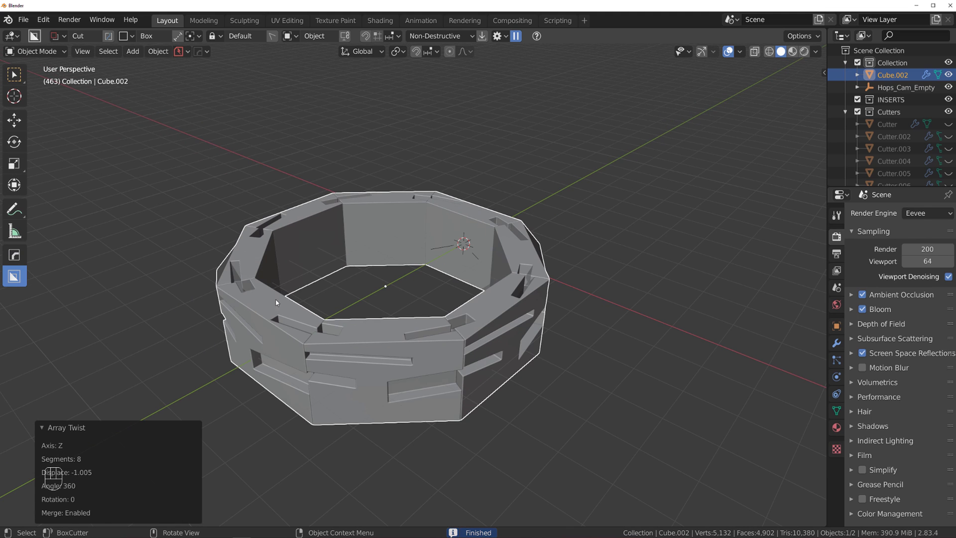
middle_drag(419, 314, 450, 294)
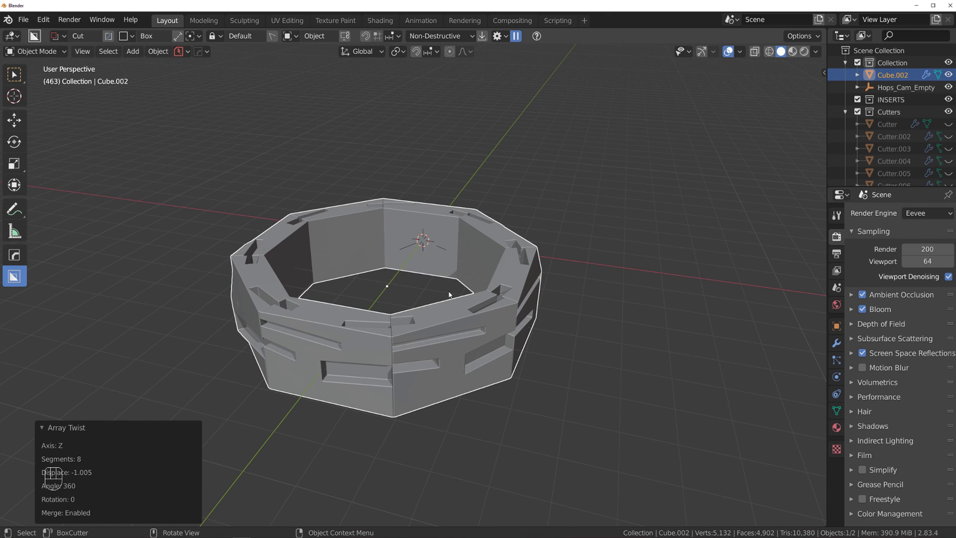
Step: Delete the ring and the camera empty, and add a 2 m cube at the world origin
key(x)
click(450, 292)
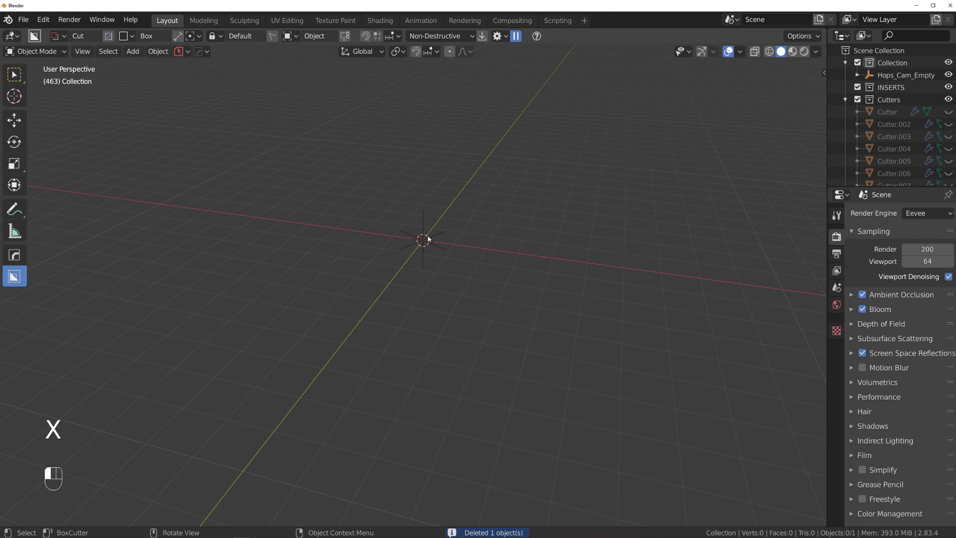
key(shift+a)
mouse_move(368, 280)
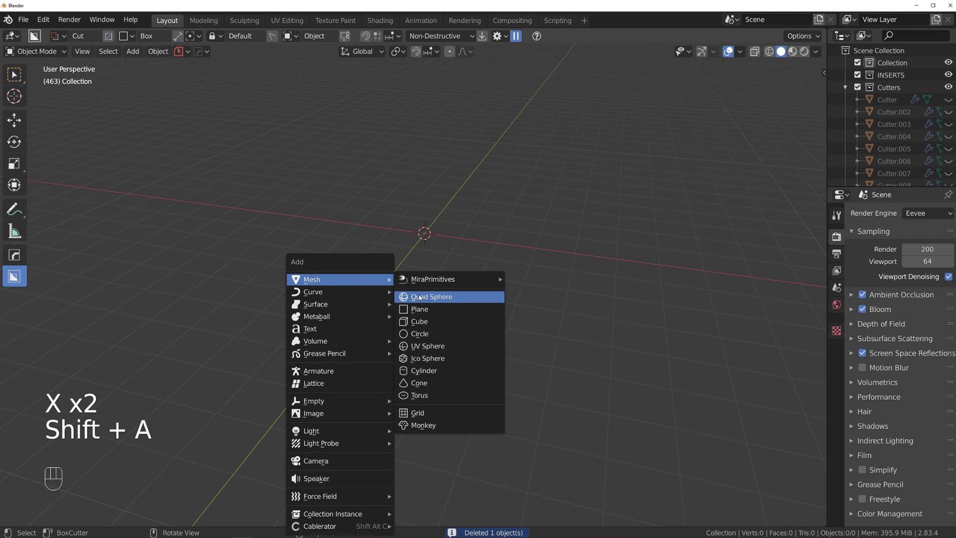
click(428, 321)
Step: Add a HardOps bevel to the new cube's edges
key(q)
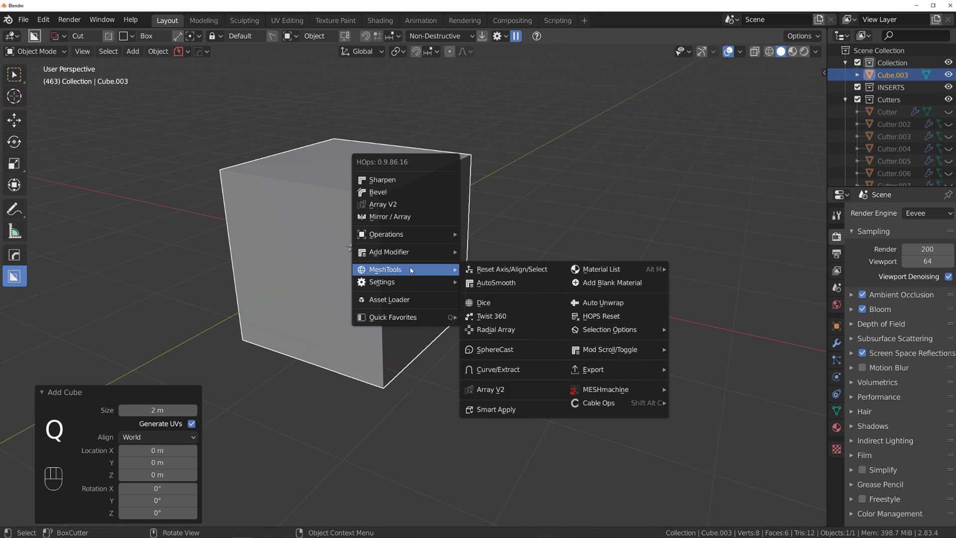
click(408, 193)
click(447, 234)
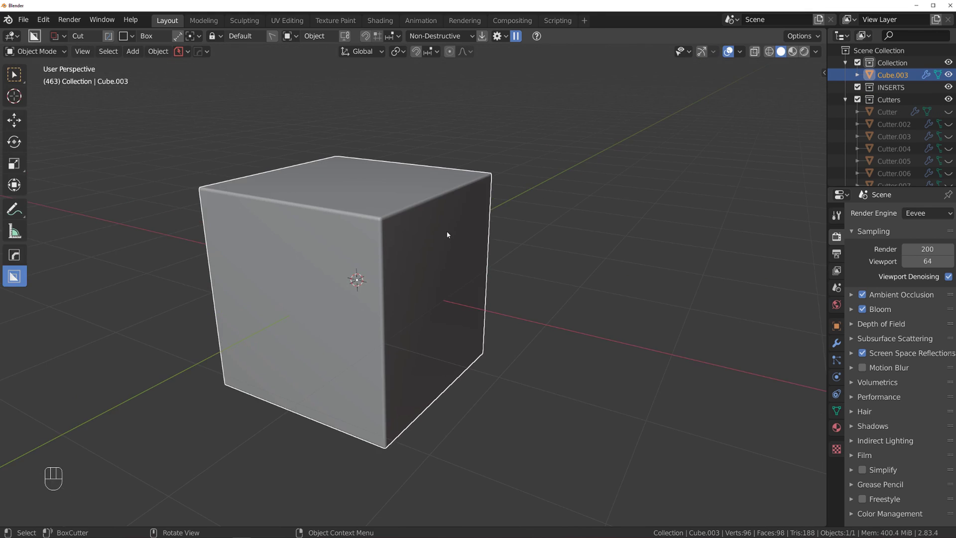
Step: Search the keymap preferences for "fav" to check the Quick Favorites shortcut, and close the preferences
key(q)
click(44, 20)
click(44, 20)
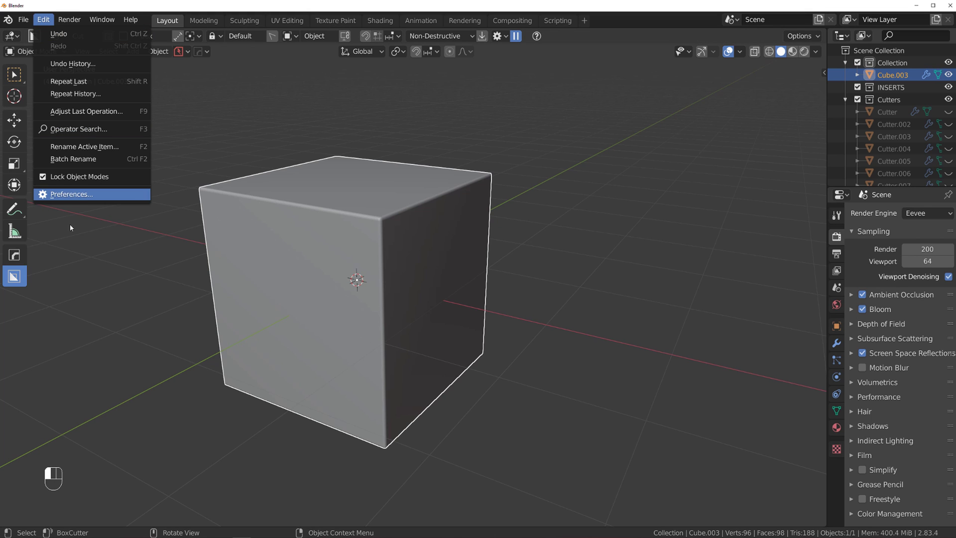
click(87, 200)
drag(277, 12, 462, 68)
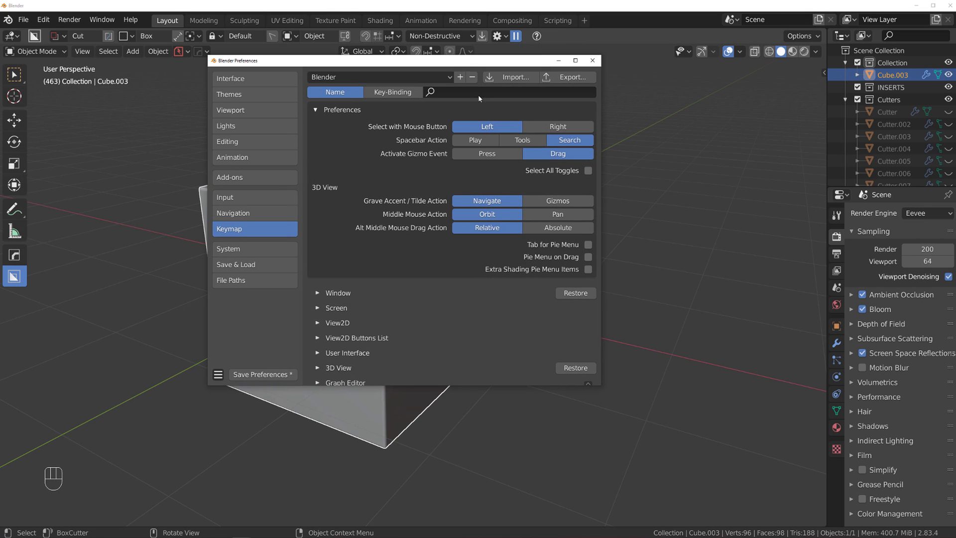
click(462, 92)
text(fav)
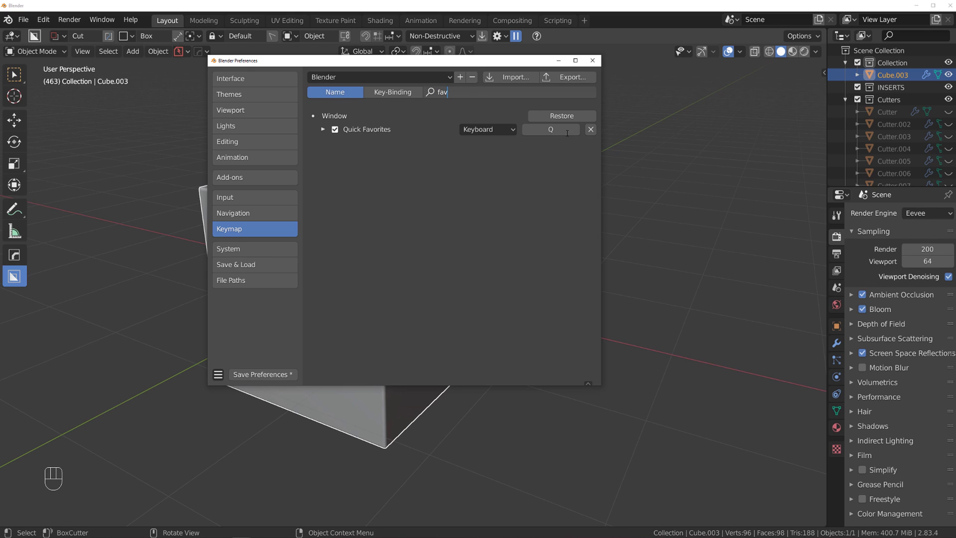
click(592, 59)
Step: Examine the Quick Favorites entry that HardOps offers when nothing is selected
key(q)
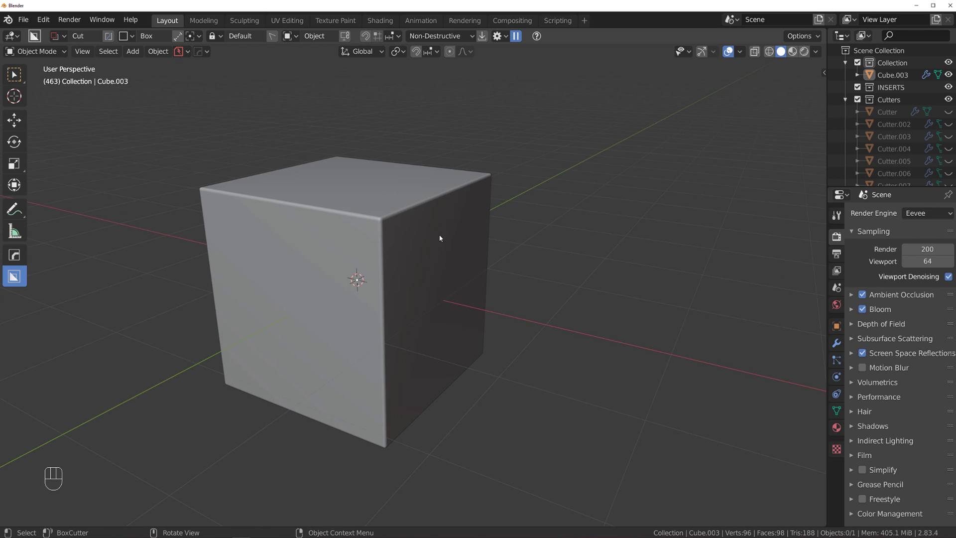
key(q)
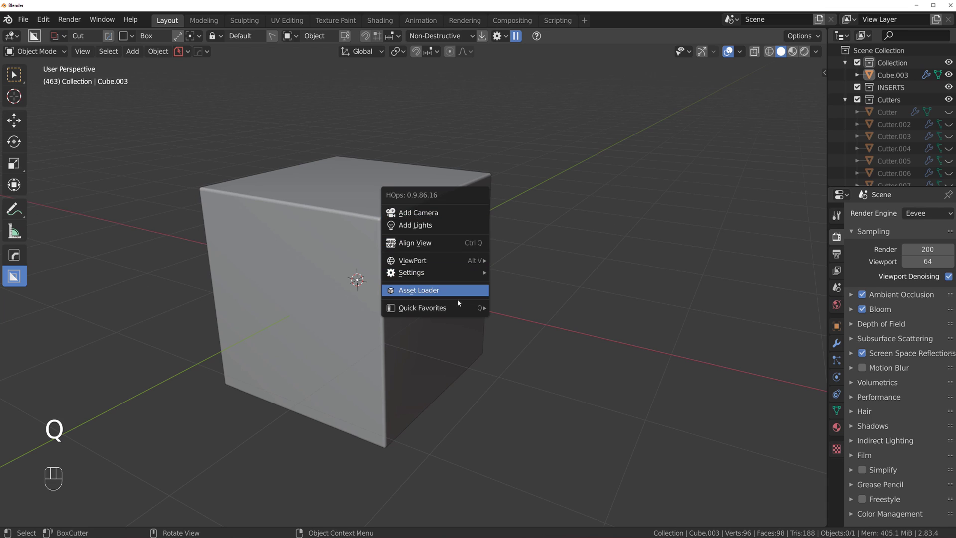
key(q)
key(q)
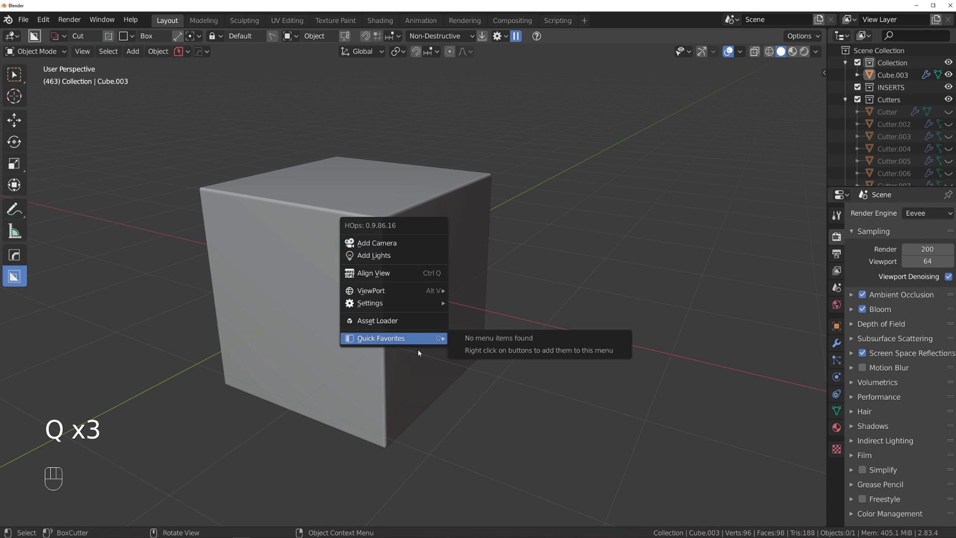
mouse_move(421, 343)
key(q)
key(q)
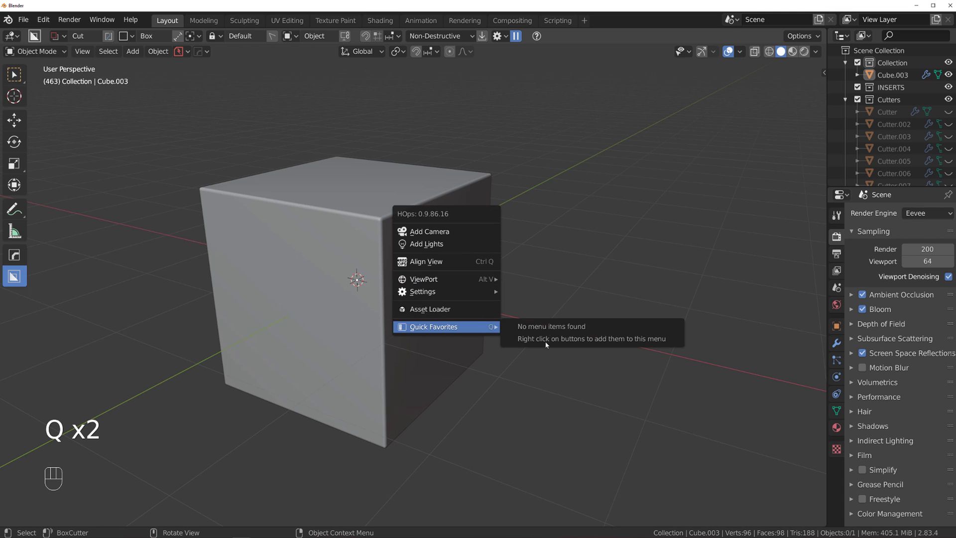
Step: In the cube's Edit Mode, add the Select Sharp Edges command to Quick Favorites
key(Tab)
click(151, 55)
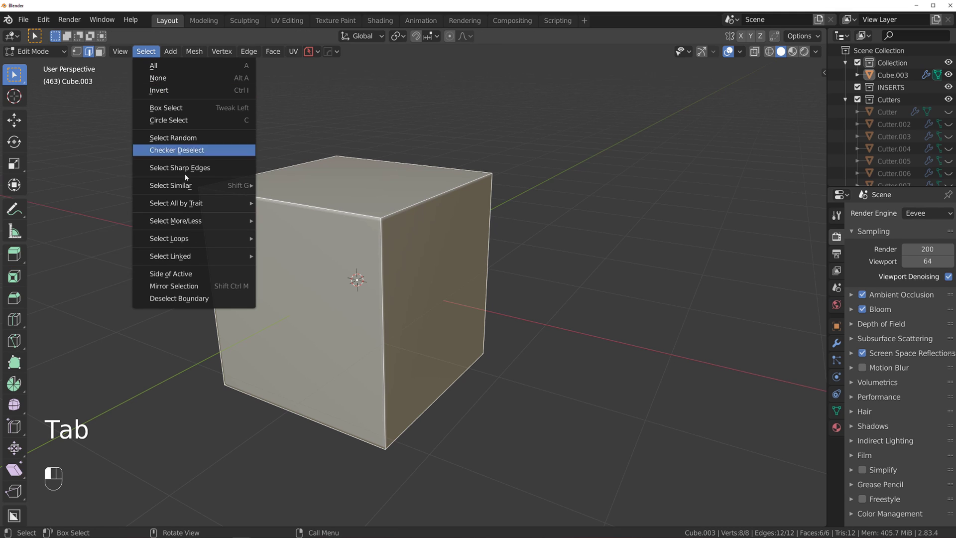
mouse_move(207, 206)
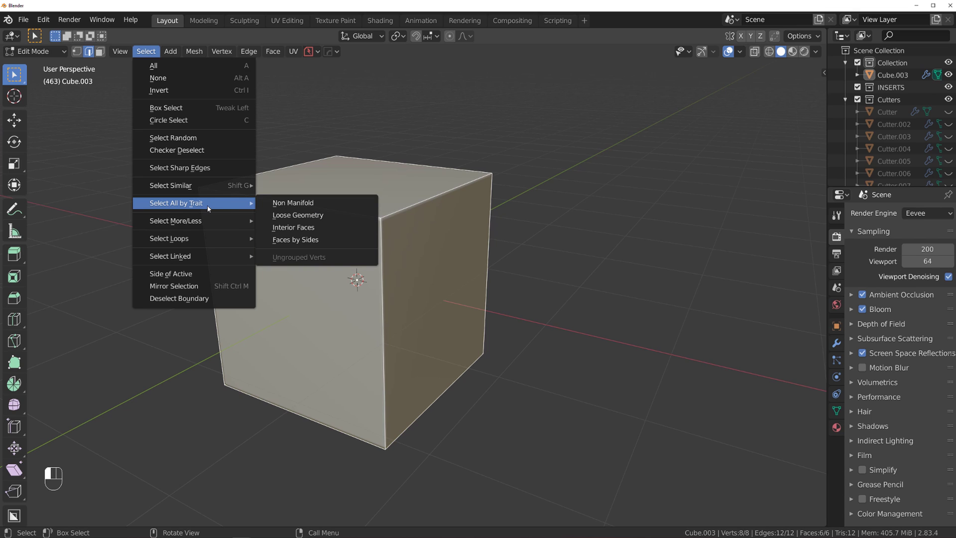
right_click(205, 168)
click(204, 172)
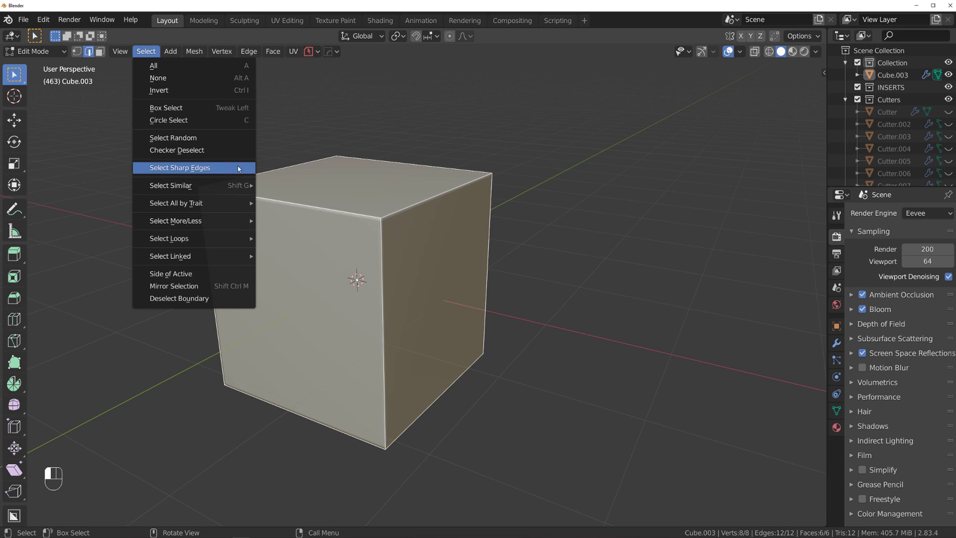
Step: Select one upper edge of the cube, check the HardOps Edit Mode options for Quick Favorites, and return to Object Mode
click(434, 199)
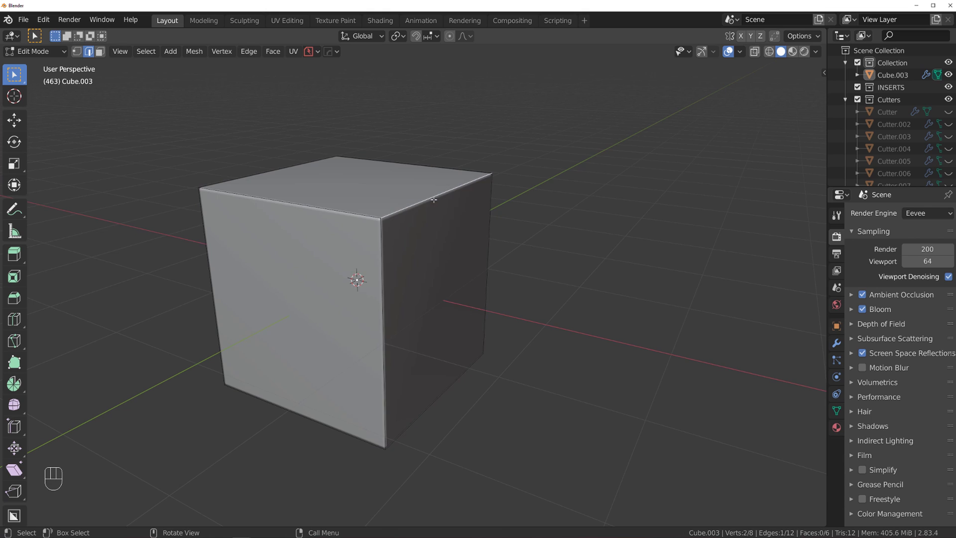
right_click(434, 201)
scroll(389, 282, down, 1)
scroll(389, 282, down, 2)
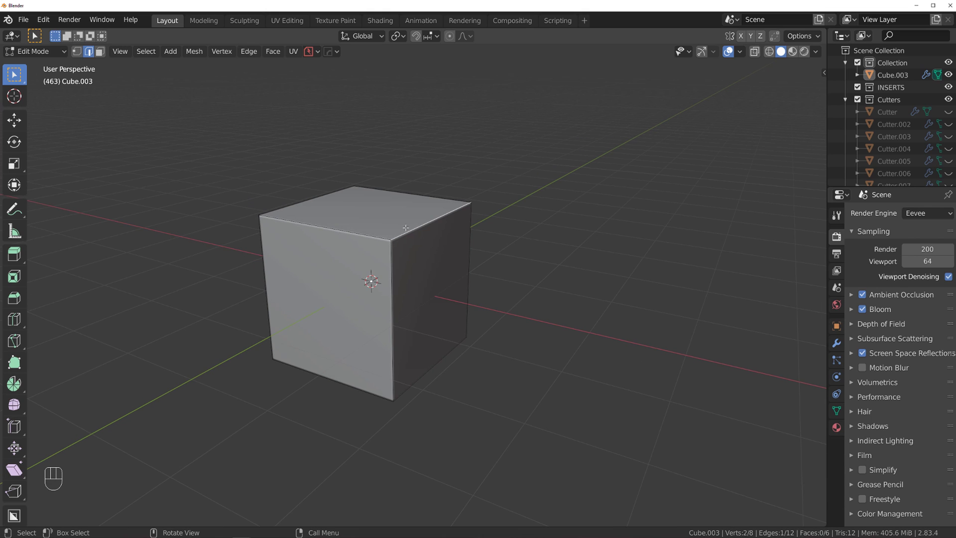
scroll(425, 220, up, 3)
key(q)
key(q)
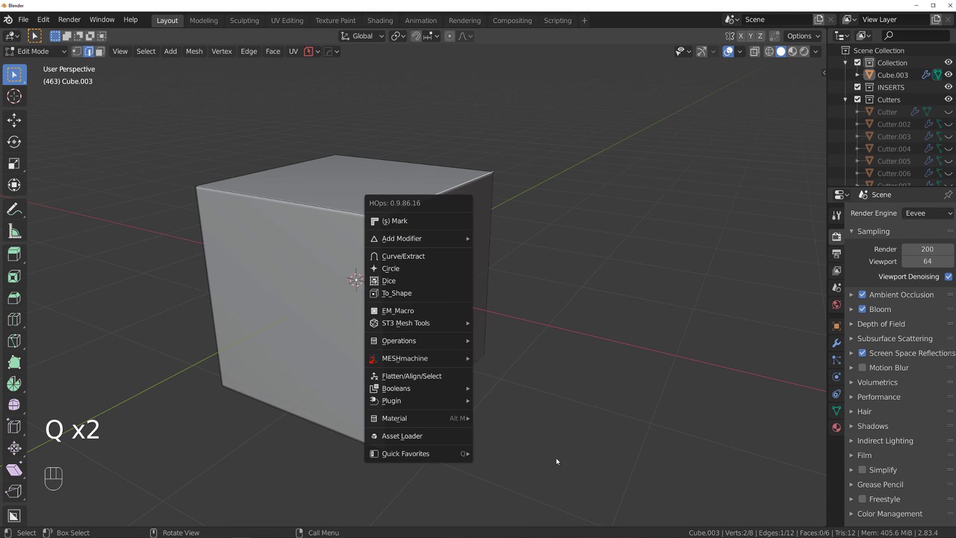
key(Tab)
Step: Open Hard Ops Learning from the HardOps settings, look over its resource links, and dismiss it
scroll(434, 264, down, 3)
scroll(443, 244, up, 5)
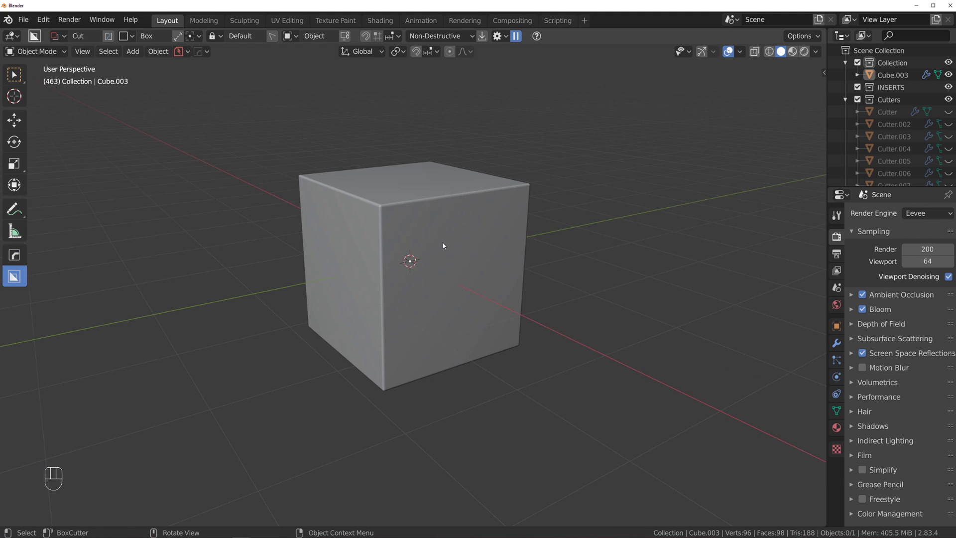
scroll(452, 249, down, 2)
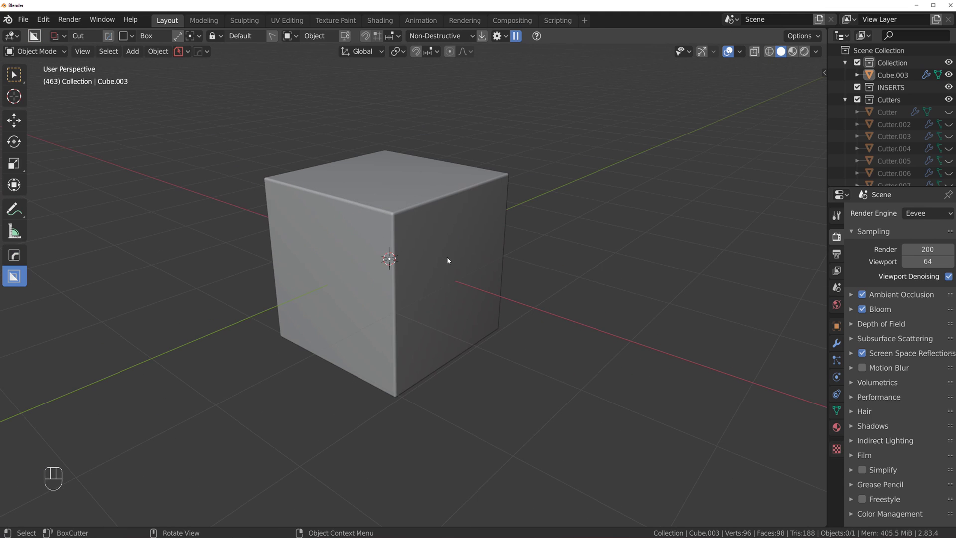
scroll(447, 257, down, 1)
shift+middle_drag(448, 258, 432, 258)
scroll(425, 250, up, 1)
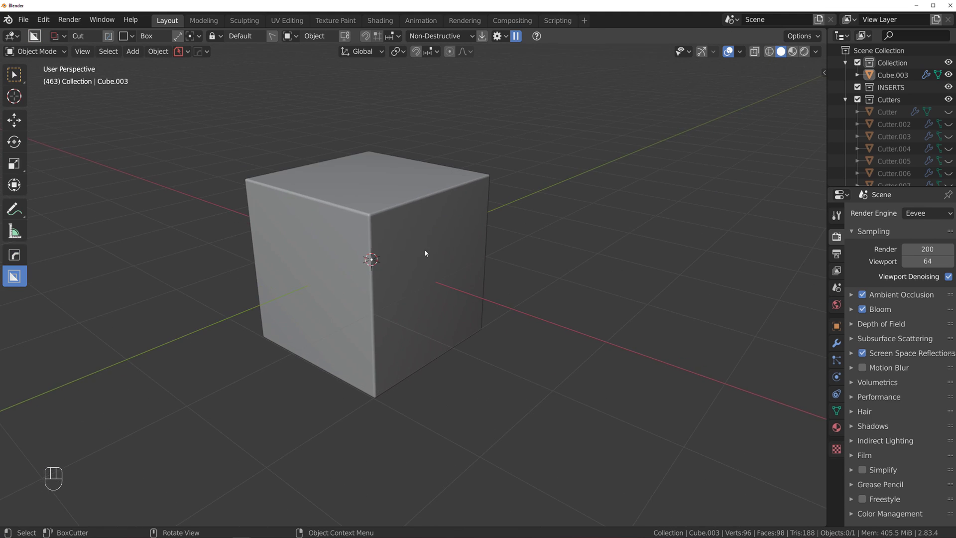
key(q)
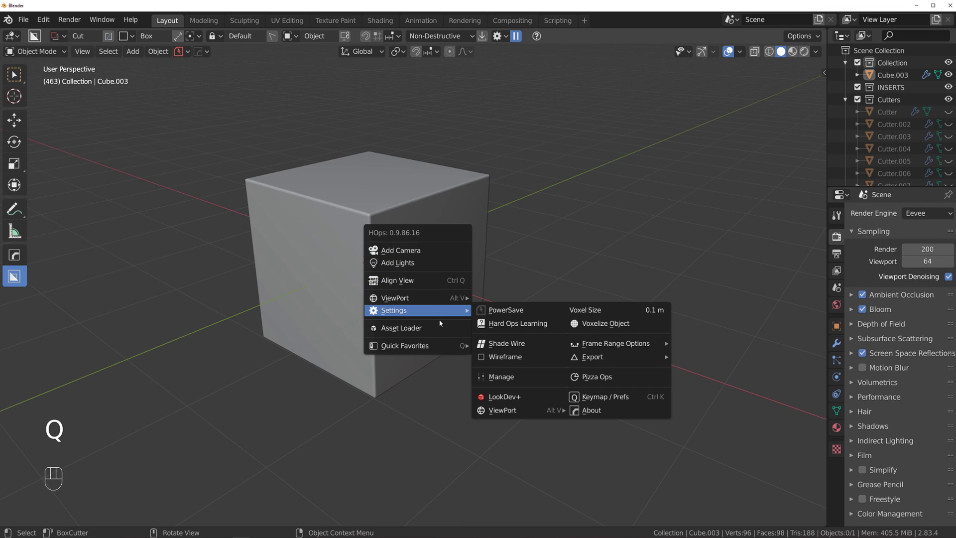
mouse_move(447, 312)
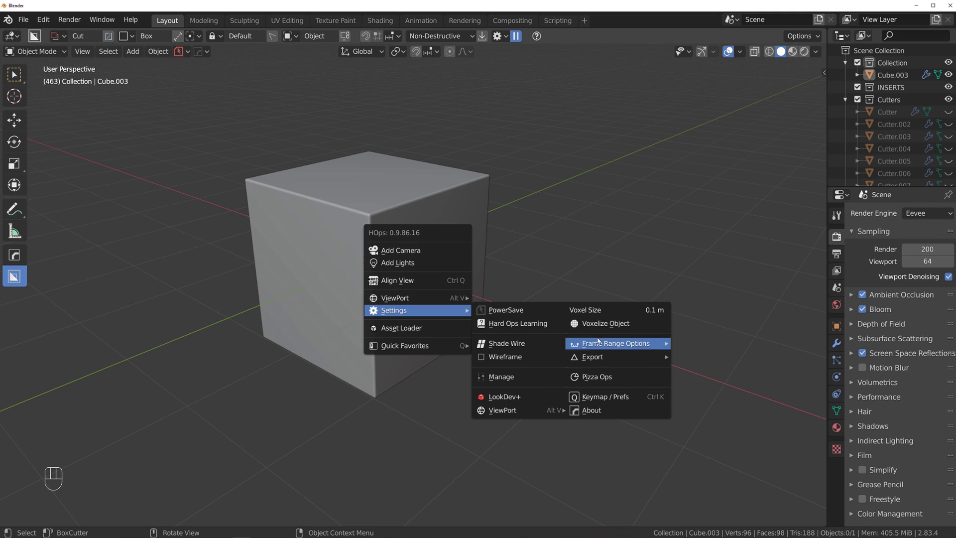
click(547, 324)
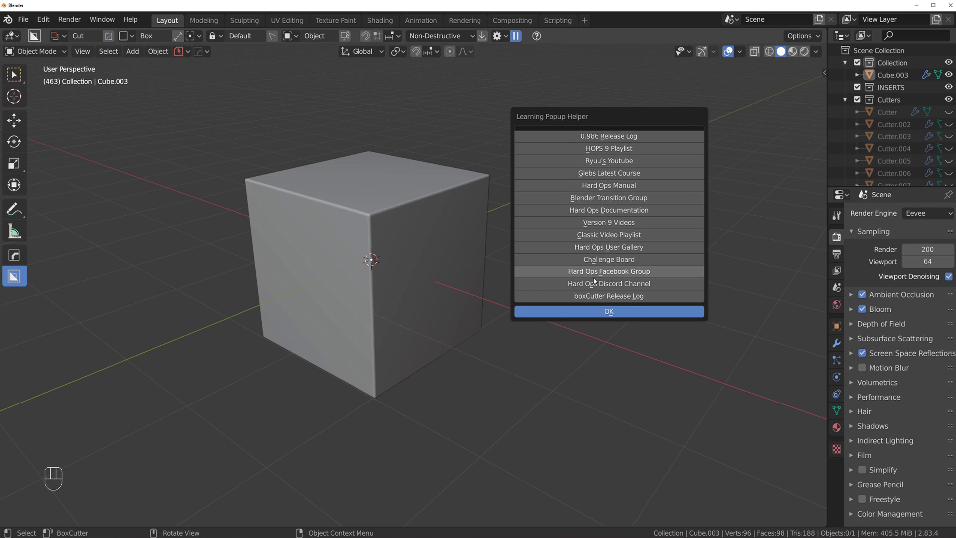
scroll(441, 271, down, 2)
scroll(377, 226, up, 4)
Step: Bring up HardOps with nothing selected, select the bevelled cube, and bring up its HardOps options
key(q)
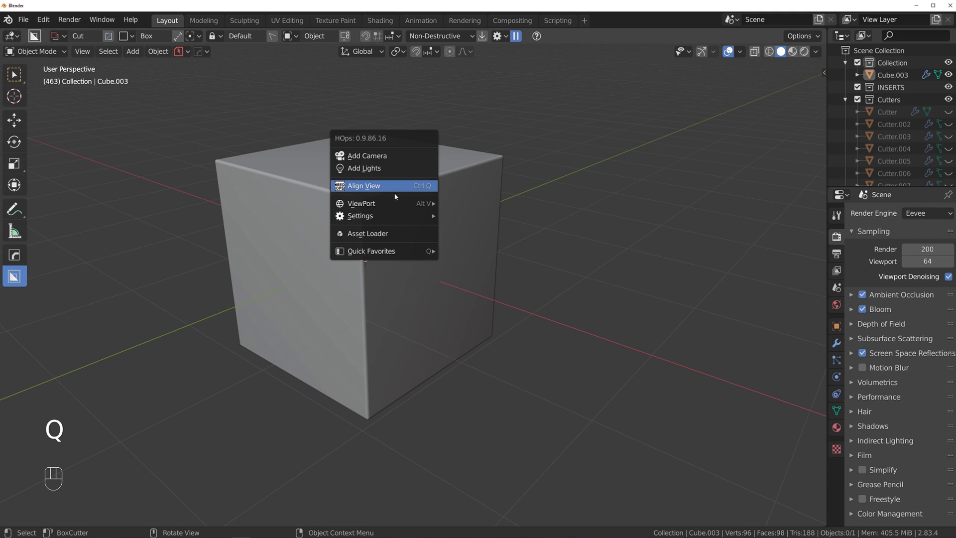
click(449, 228)
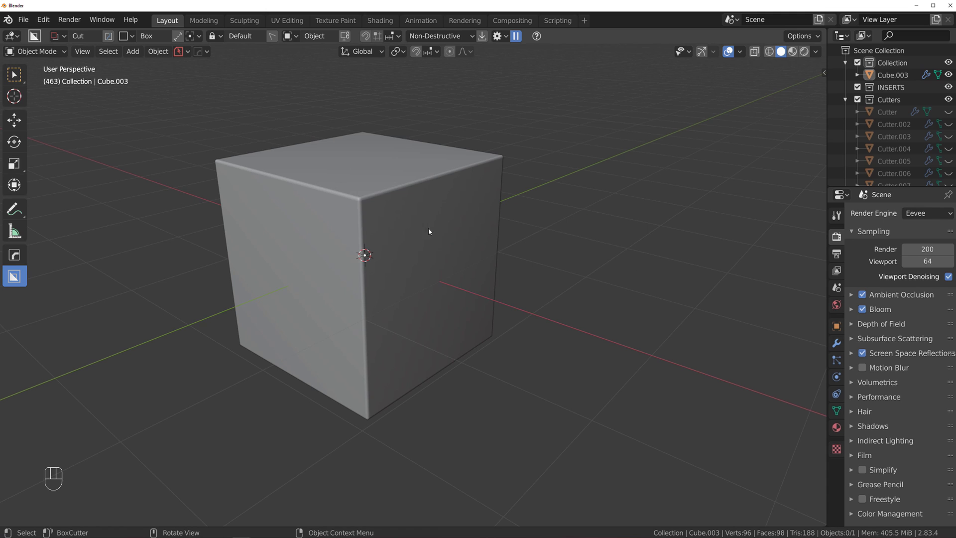
click(428, 231)
scroll(428, 223, down, 3)
key(q)
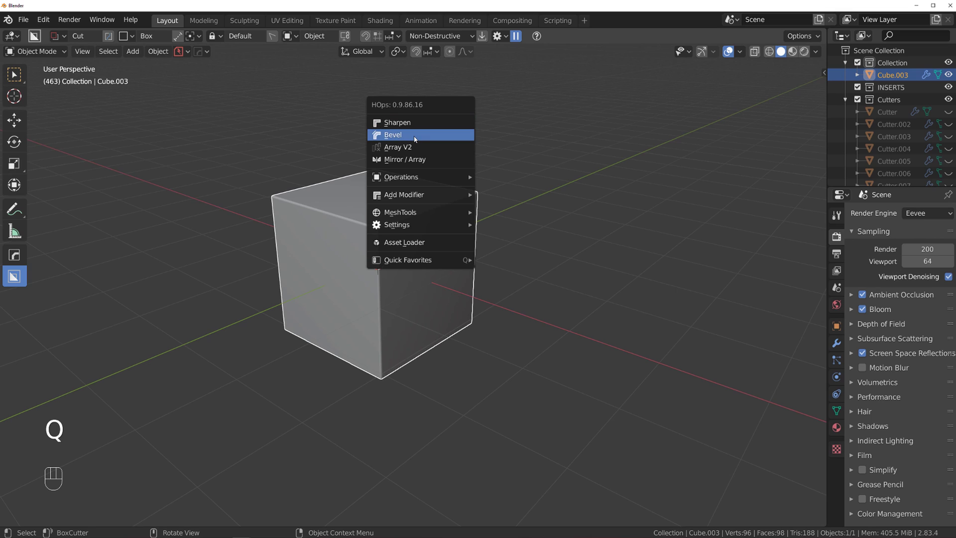
click(415, 139)
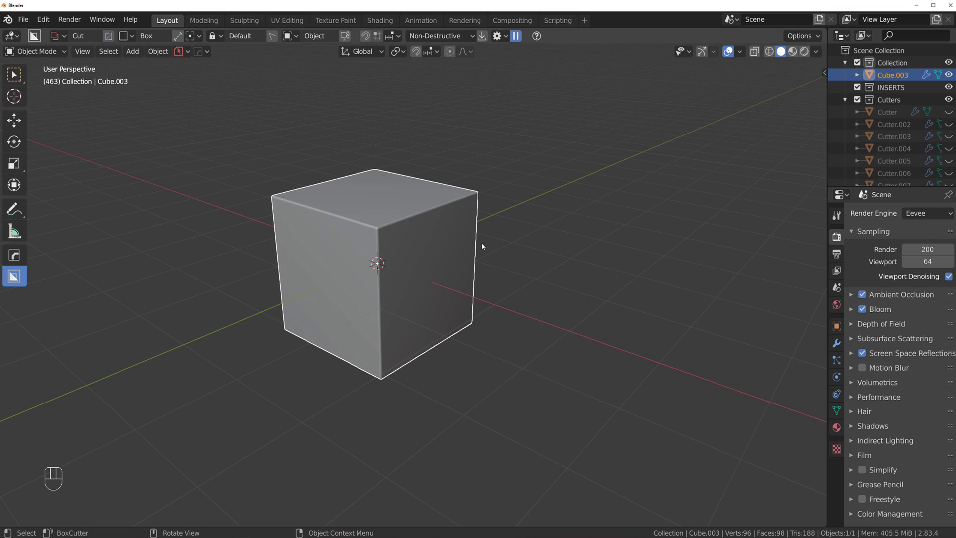
middle_drag(423, 284, 464, 240)
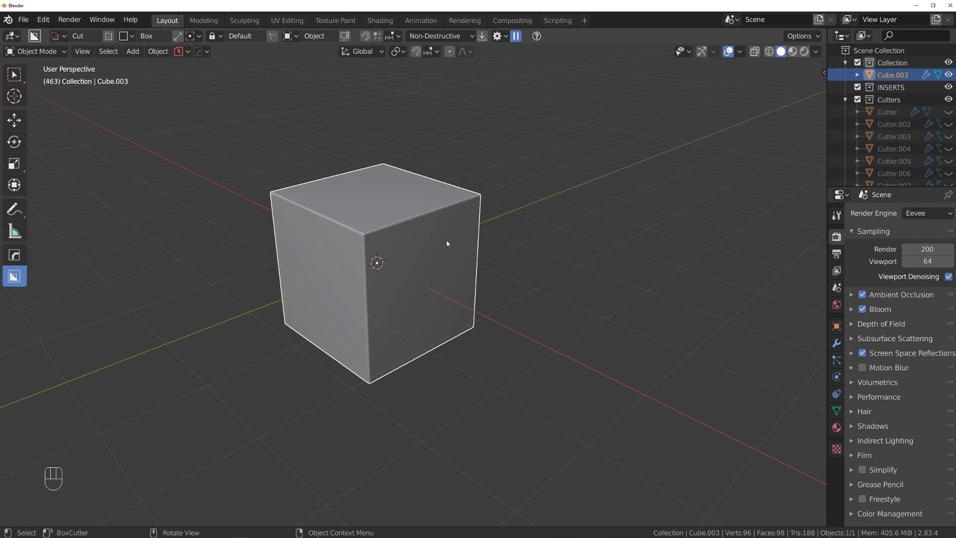
Step: With BoxCutter, cut a box notch down from the cube's top and a slot about 0.146 deep in its side
scroll(422, 266, down, 2)
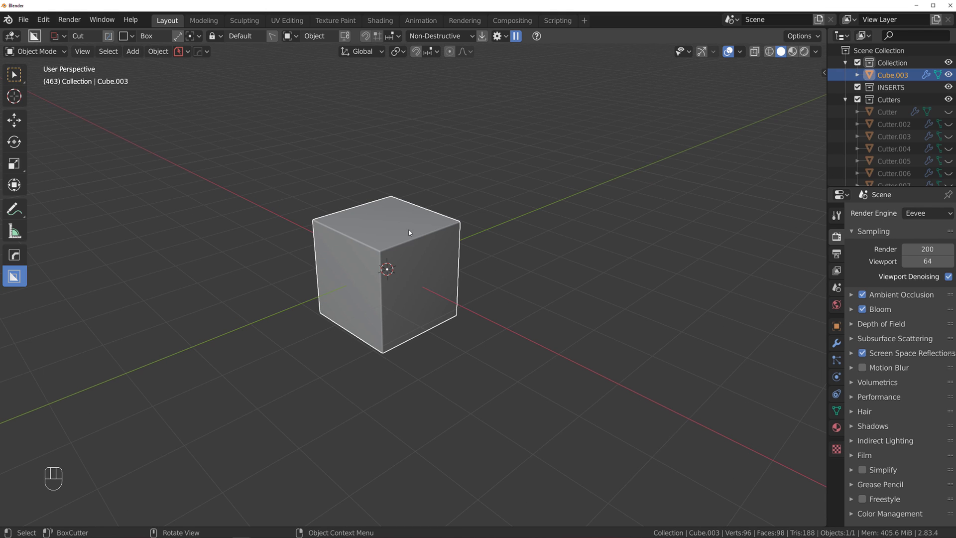
drag(396, 220, 441, 261)
click(438, 301)
drag(438, 301, 391, 307)
click(395, 308)
Step: Cut a wide box recess about 0.199 deep across the vertical corner on the cube's opposite side
middle_drag(396, 308, 479, 286)
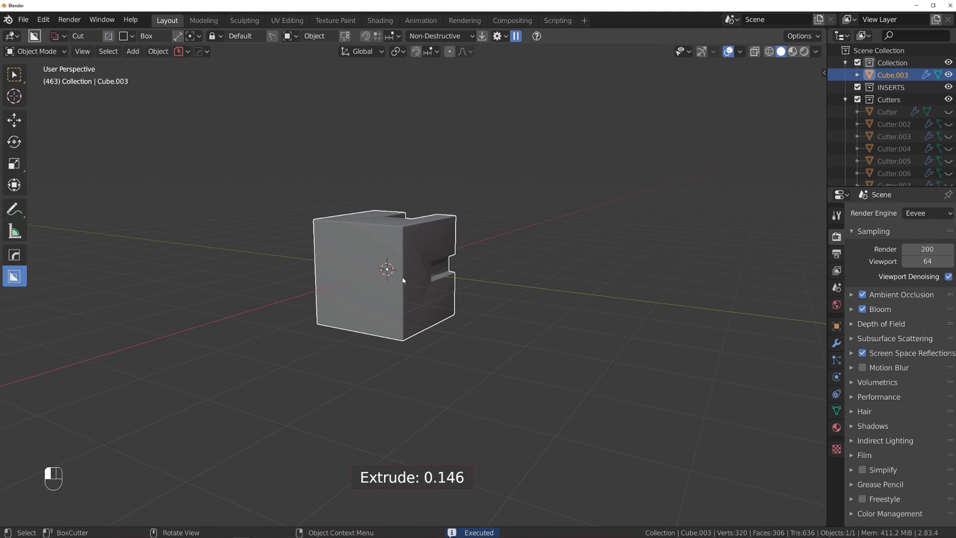
drag(403, 279, 450, 321)
right_click(373, 274)
drag(357, 258, 455, 312)
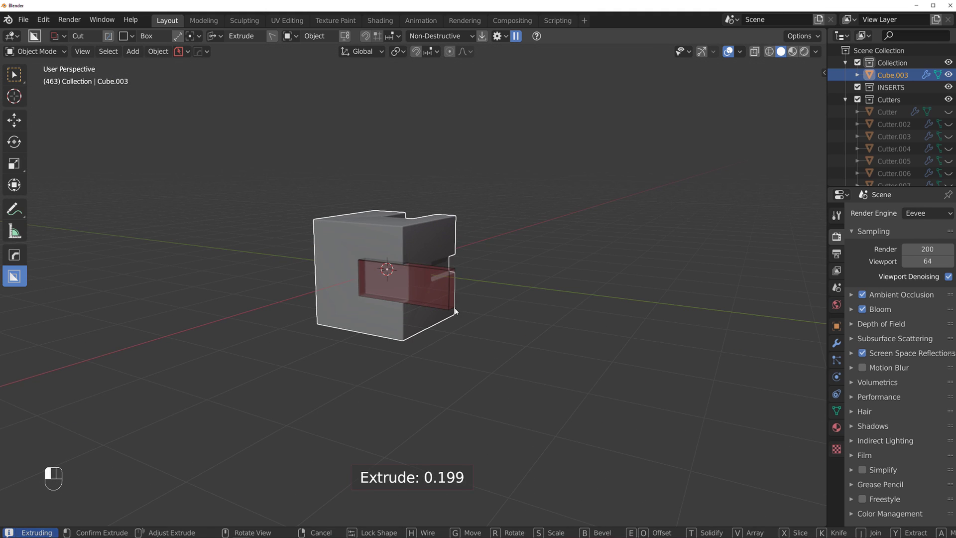
click(456, 313)
Step: Cut a box notch about 0.4 deep into the cube's top face, running out over its outer edge
middle_drag(378, 238, 375, 240)
mouse_move(375, 240)
mouse_down()
mouse_move(336, 282)
mouse_move(342, 300)
mouse_up()
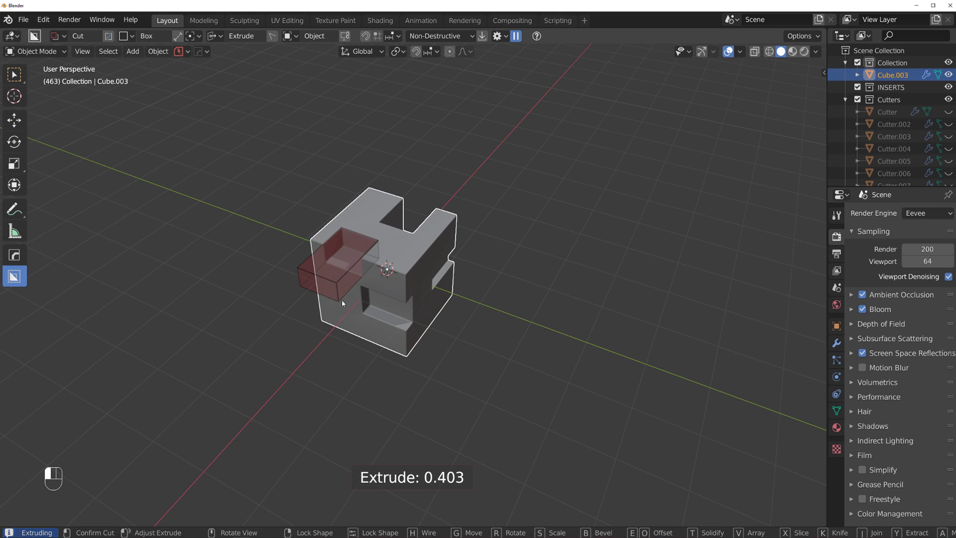
click(341, 300)
Step: Use the alternate HardOps Sharpen mode to add a Weighted Normal modifier with Keep Sharp to the cut cube
scroll(428, 150, up, 2)
key(q)
alt+click(432, 145)
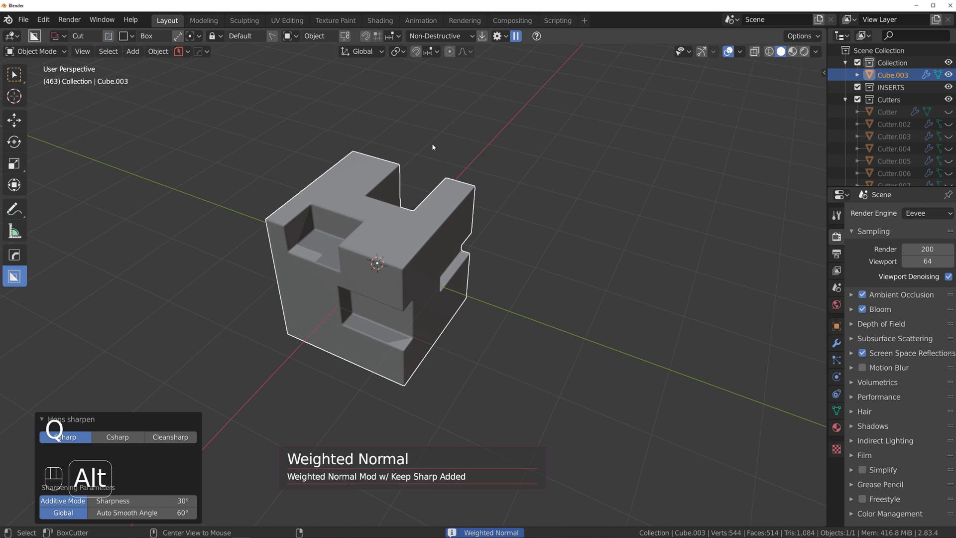
middle_drag(432, 147, 381, 211)
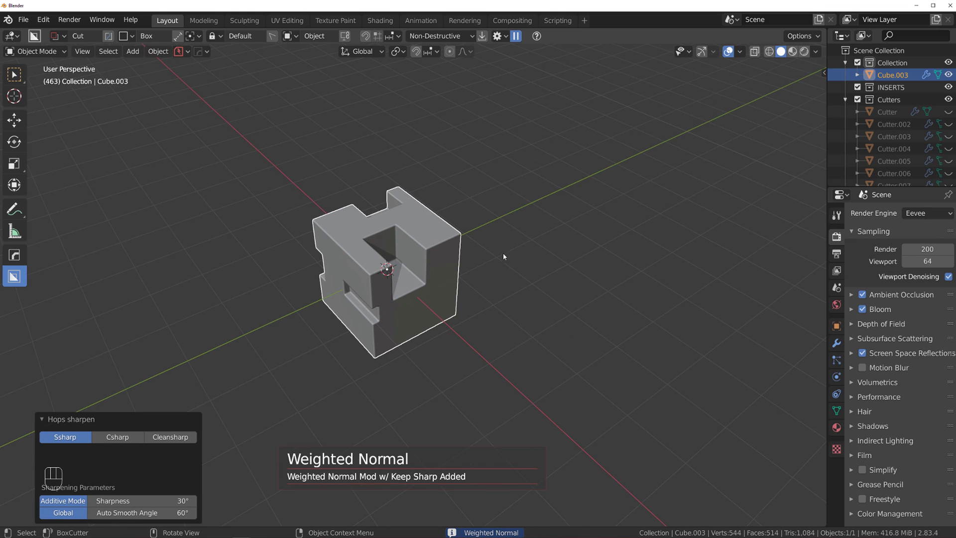
key(q)
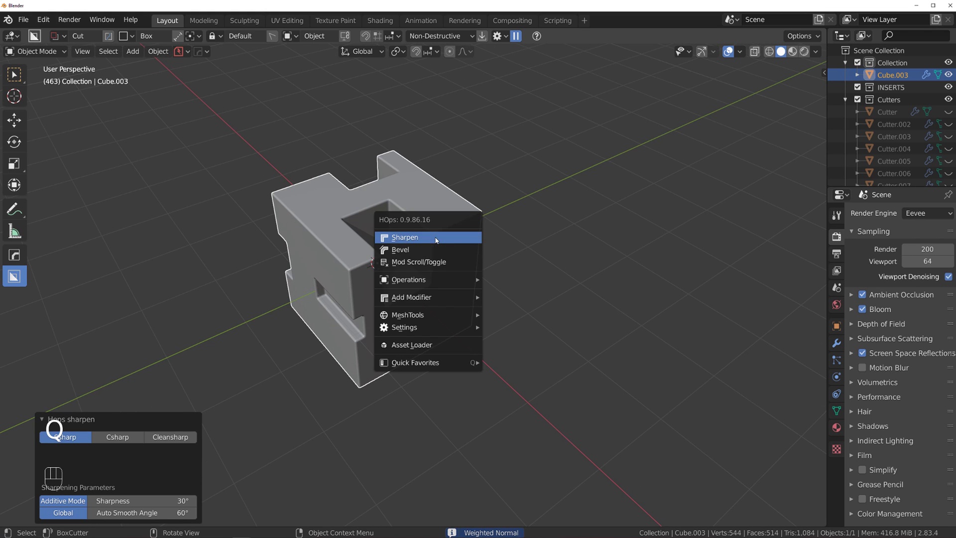
mouse_move(458, 286)
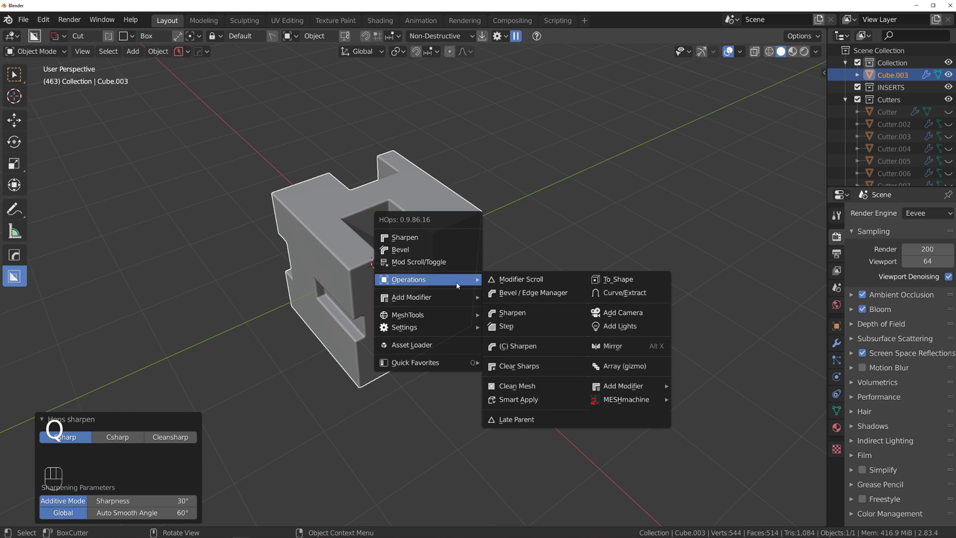
click(527, 288)
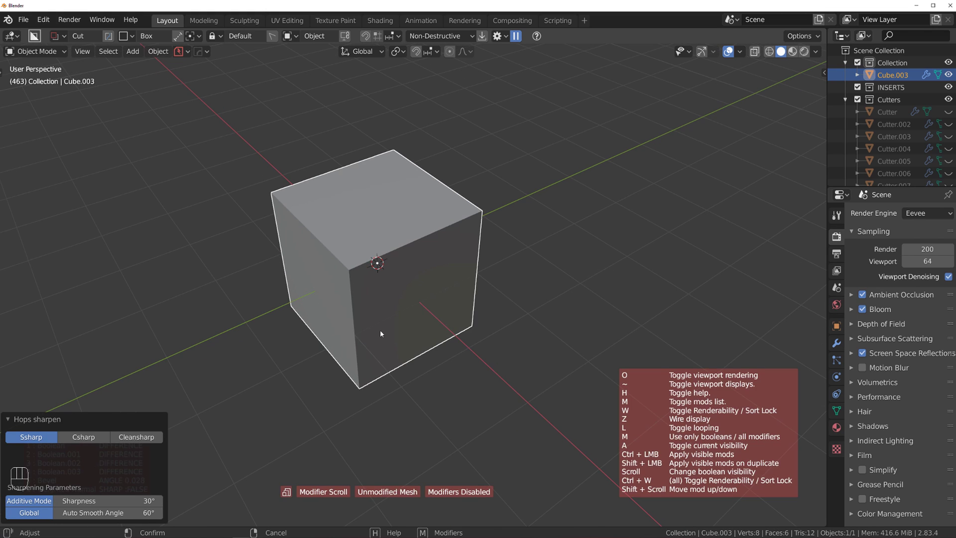
click(170, 359)
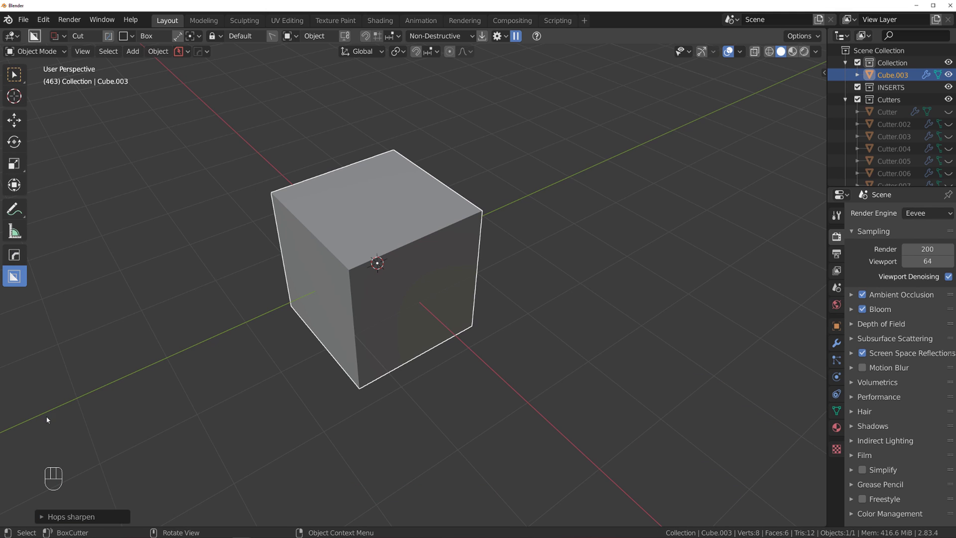
key(q)
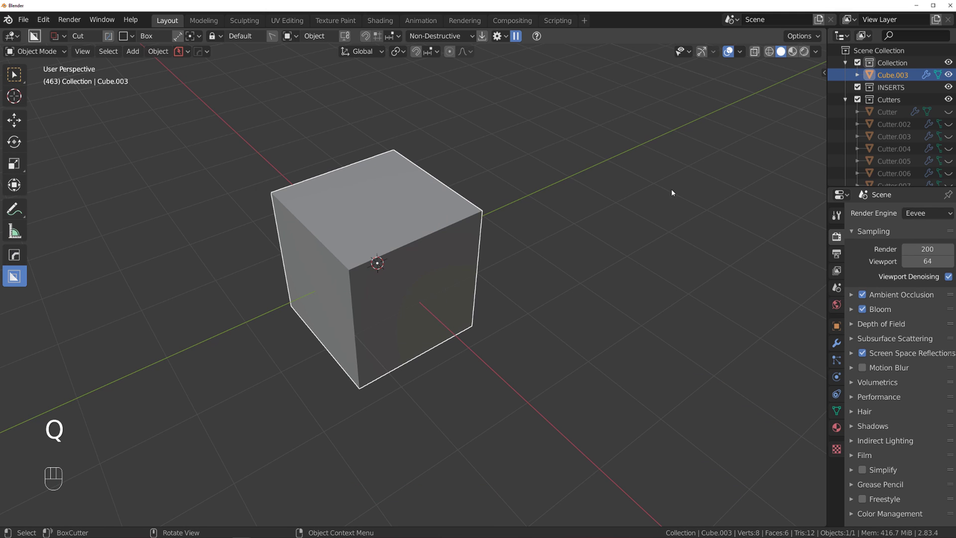
key(ctrl+z)
Step: Examine the cut cube's modifier stack one modifier at a time with HardOps Modifier Scroll, from the unmodified mesh to the Weighted Normal
key(q)
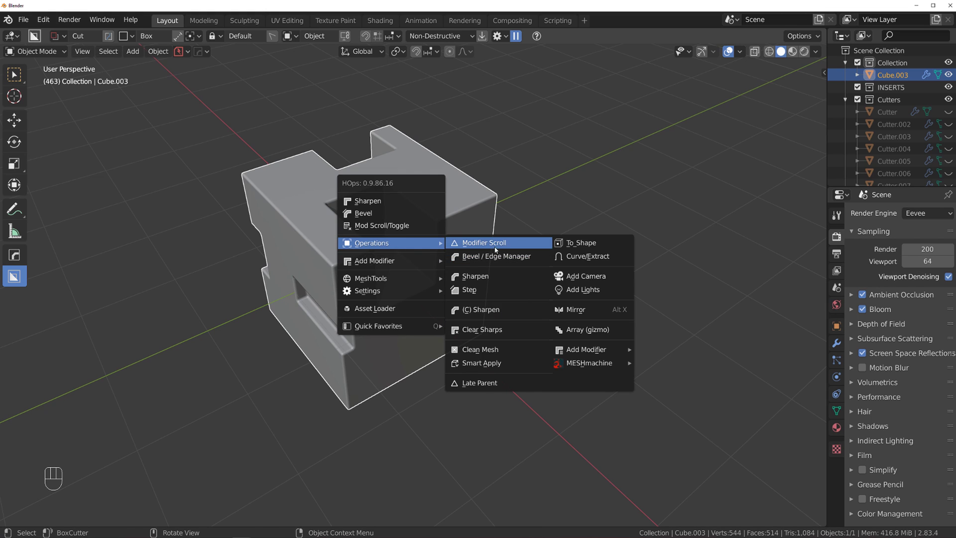
click(497, 249)
scroll(71, 469, down, 6)
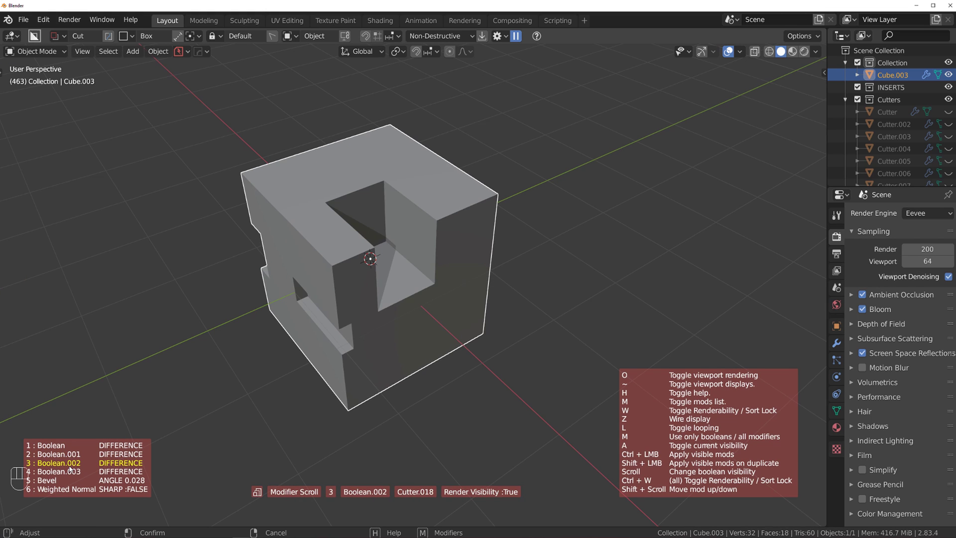
scroll(70, 469, up, 1)
scroll(70, 469, up, 5)
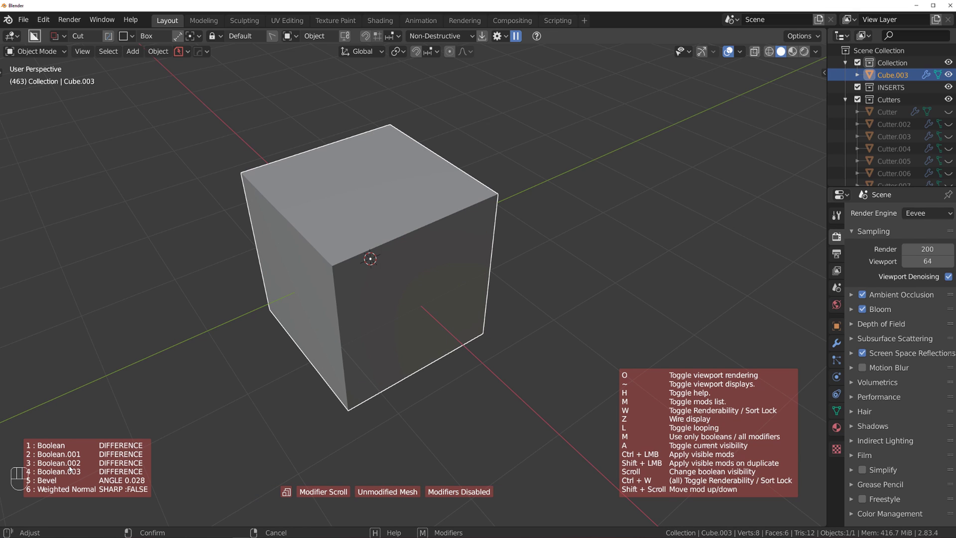
scroll(67, 444, down, 6)
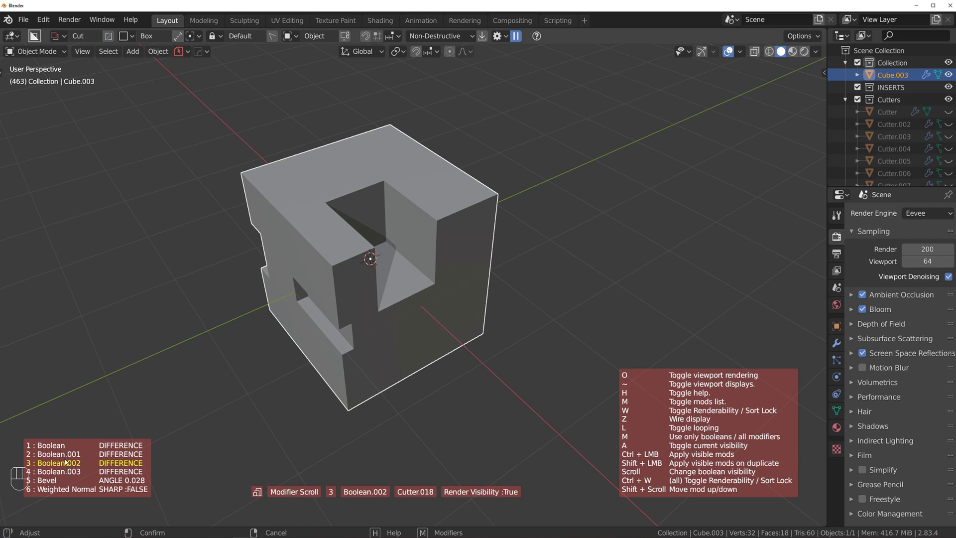
scroll(65, 462, up, 6)
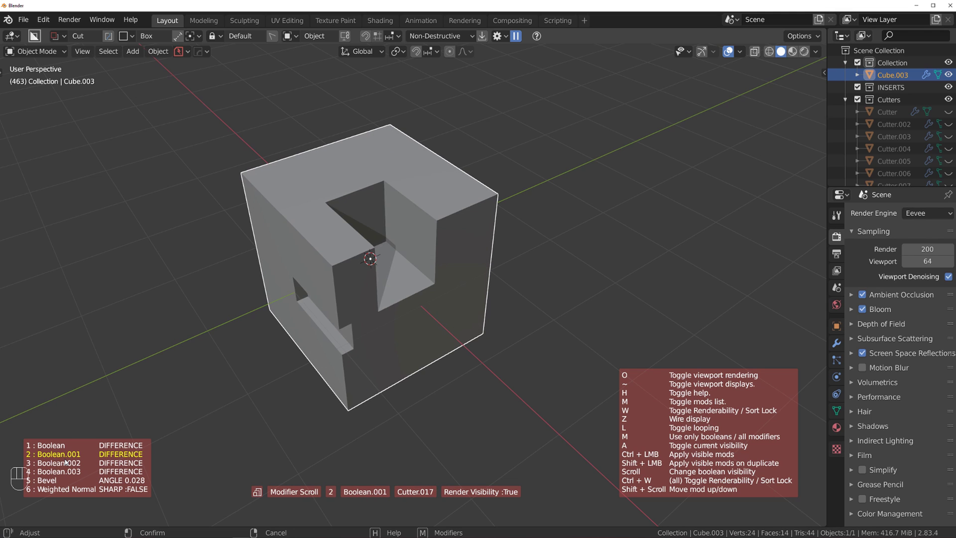
scroll(65, 462, down, 3)
scroll(65, 462, down, 3)
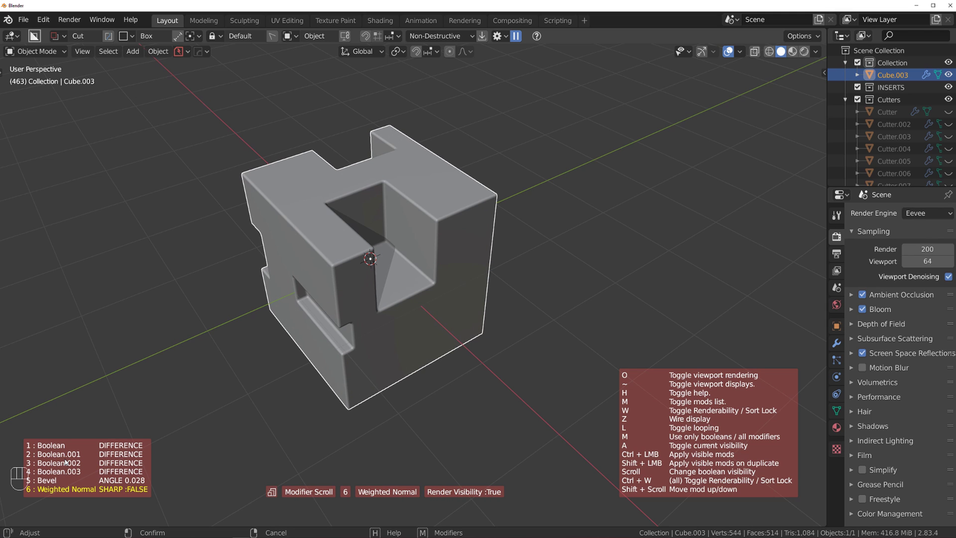
scroll(65, 462, up, 1)
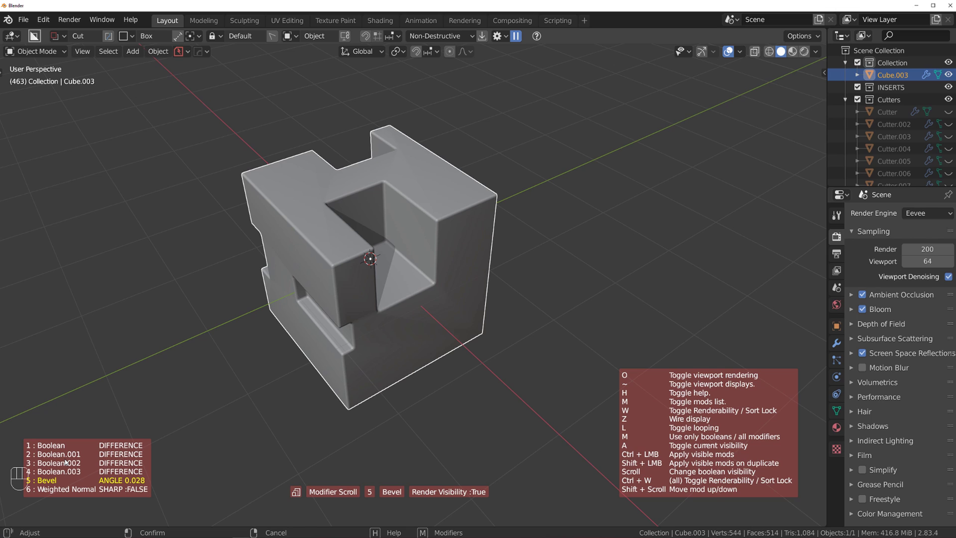
Step: Move the Bevel modifier up to second place in the stack, return it below Boolean.003, and finish Modifier Scroll
key(shift)
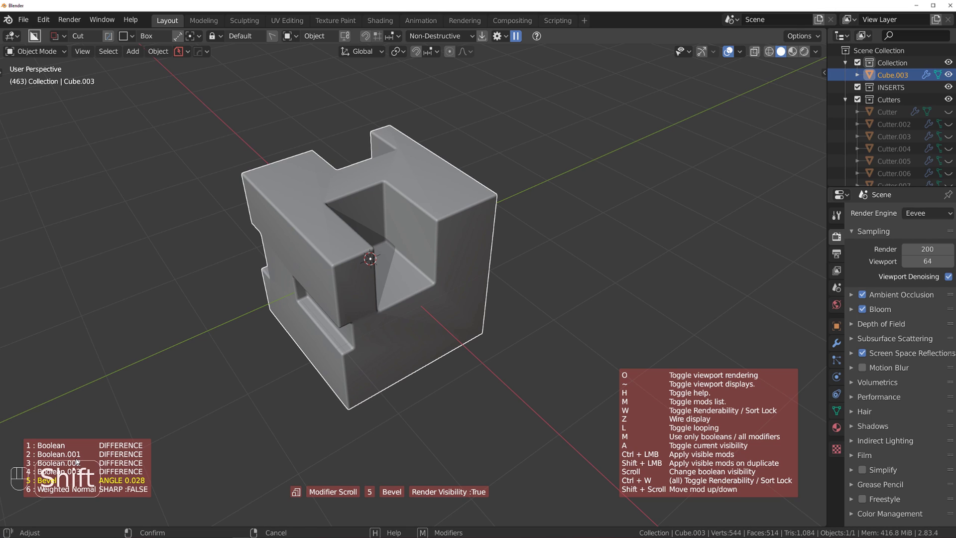
shift+scroll(78, 462, up, 4)
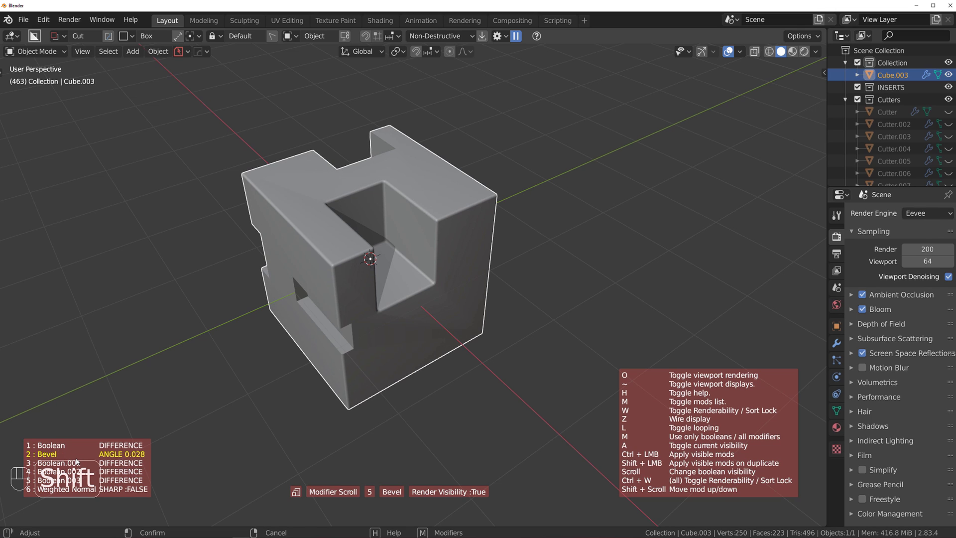
shift+scroll(77, 462, down, 4)
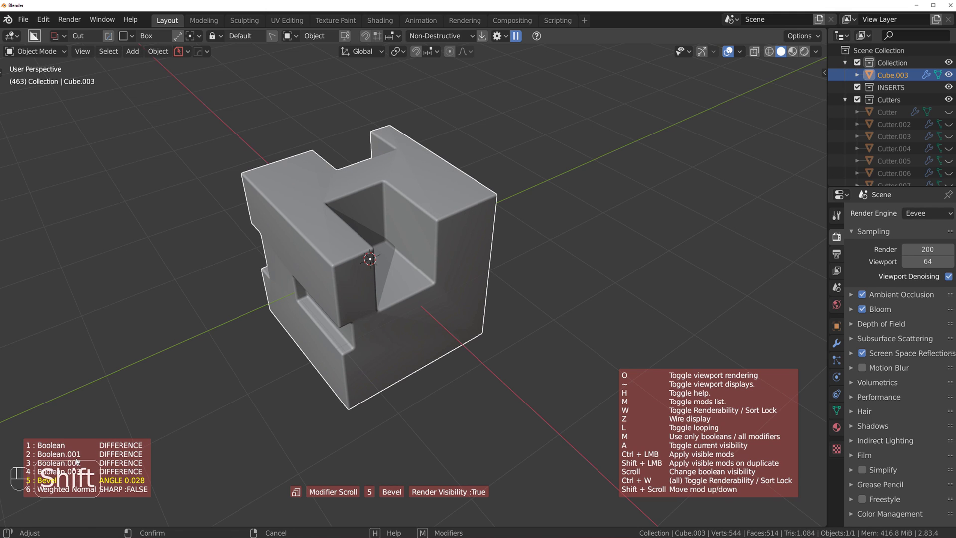
click(352, 329)
Step: Mirror the cube's slotted side across the Y axis with the HardOps Mirror gizmo
key(alt+x)
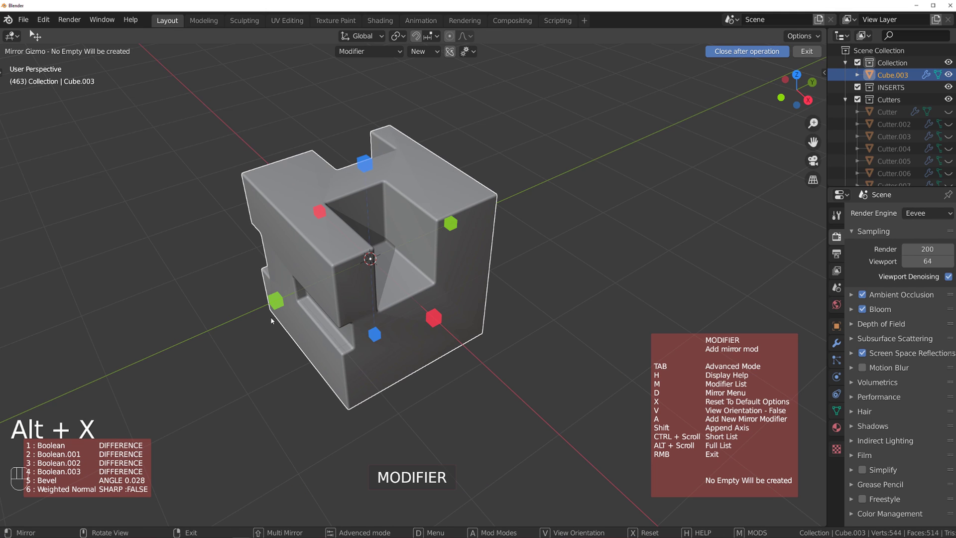
right_click(286, 291)
Step: In Modifier Scroll, move the Hops_Mirror modifier up to third place in the stack and return it to the end
key(q)
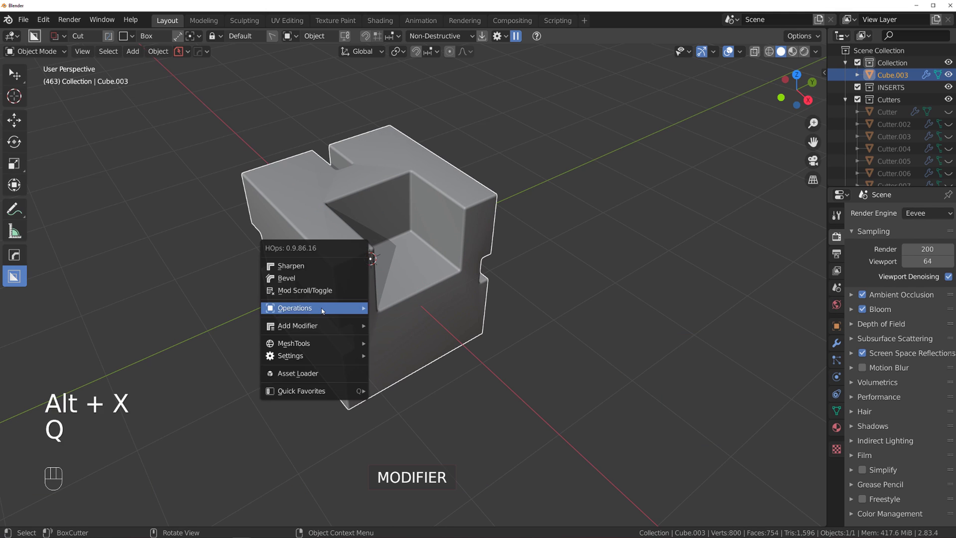
mouse_move(322, 310)
click(393, 308)
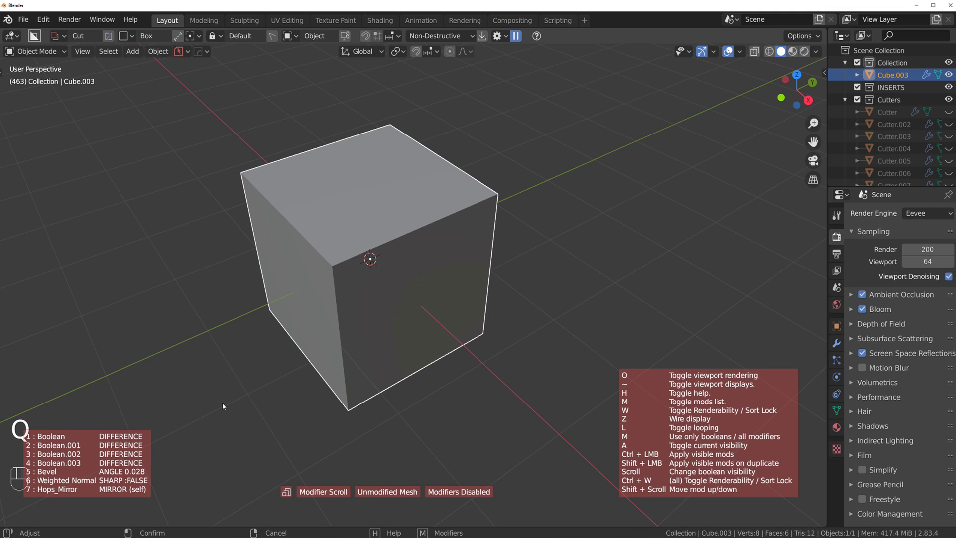
scroll(77, 476, down, 7)
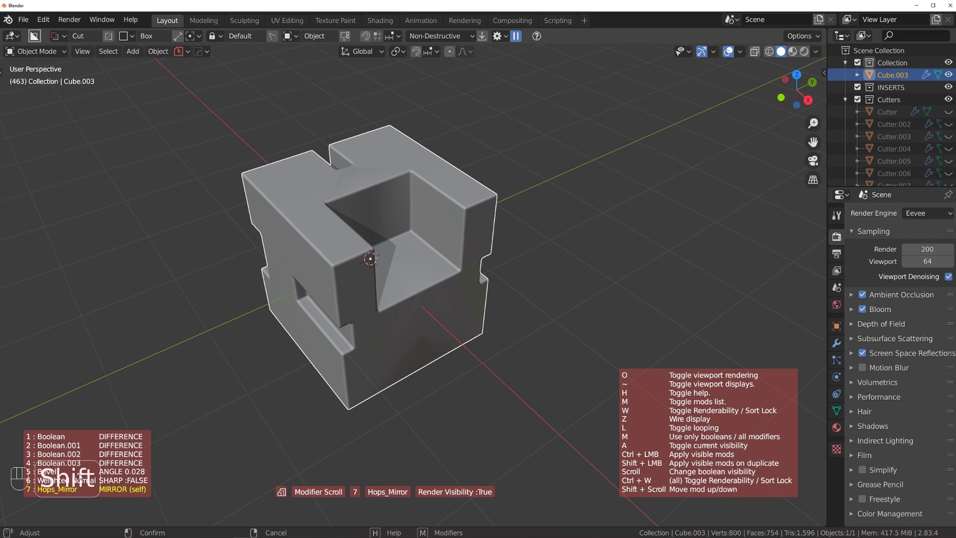
shift+scroll(79, 476, up, 3)
shift+scroll(80, 477, up, 3)
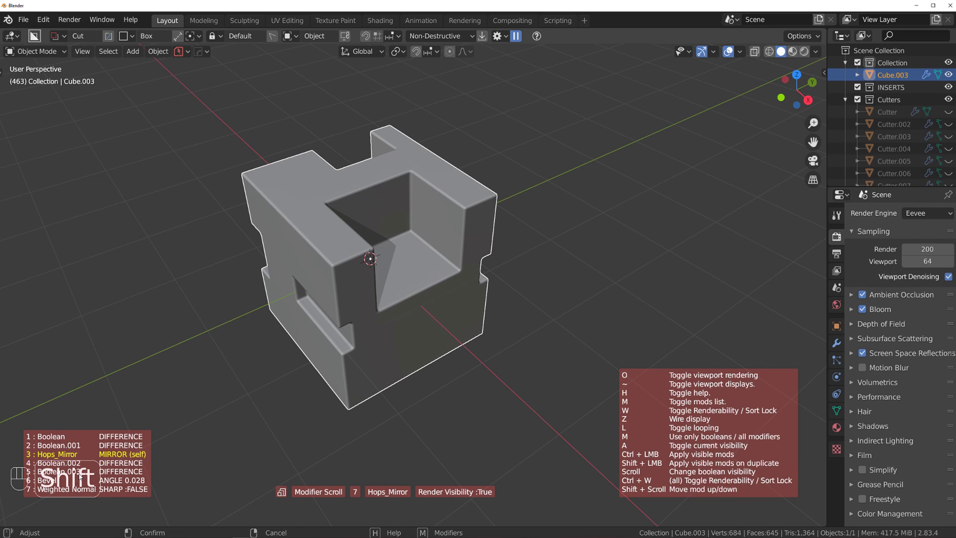
shift+scroll(80, 477, down, 1)
shift+scroll(80, 473, down, 3)
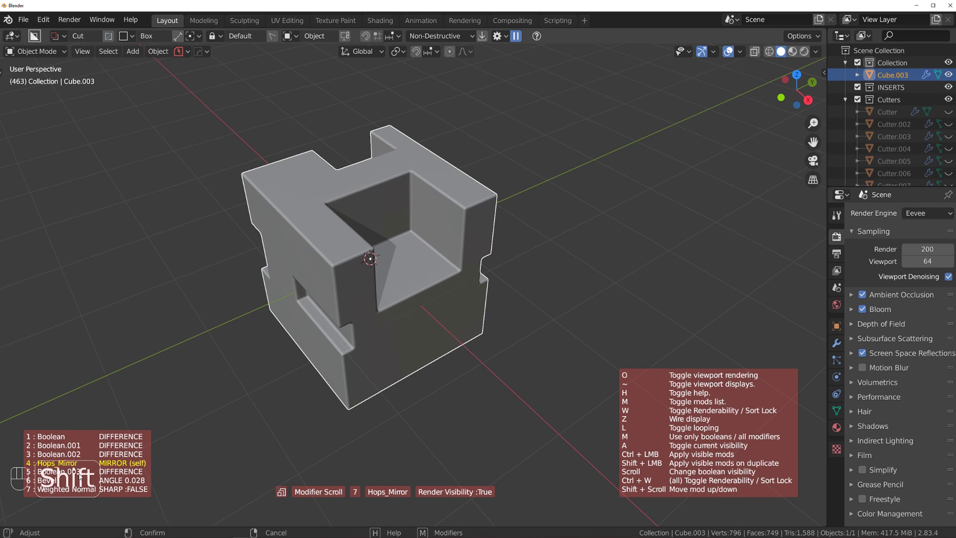
click(88, 468)
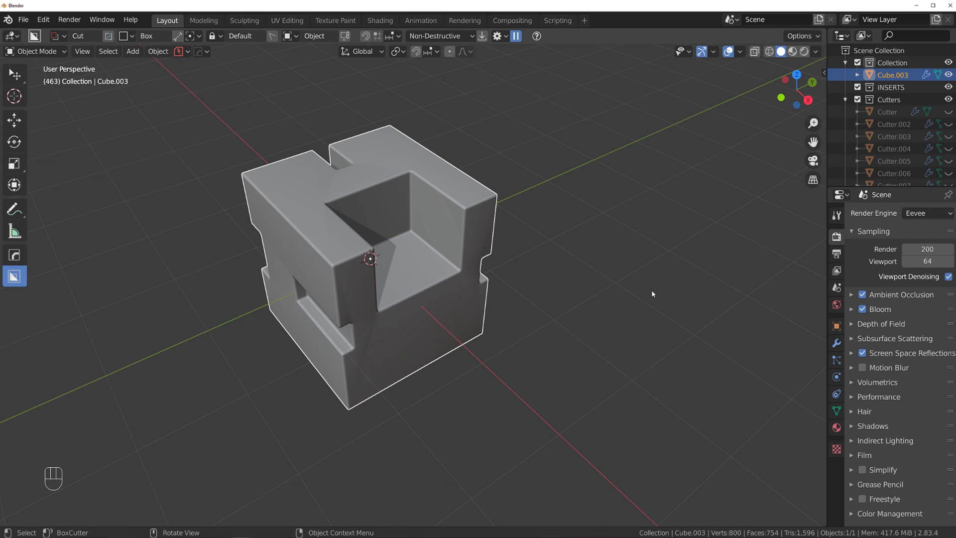
Step: In a full-screen viewport, use the alternate HardOps Sharpen mode to add a Weighted Normal modifier with Keep Sharp to the mirrored cube
key(ctrl+alt+space)
middle_drag(500, 301, 411, 252)
key(q)
alt+click(489, 202)
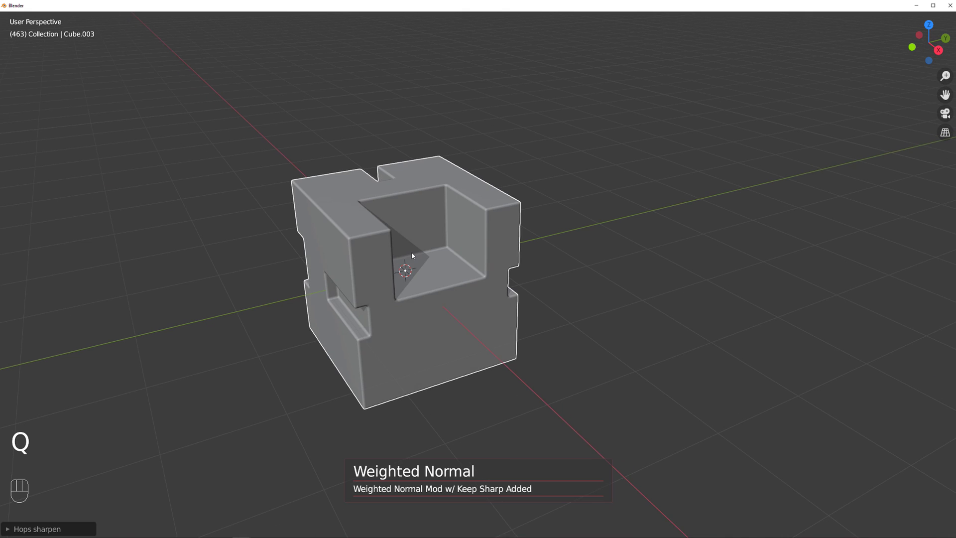
Step: Restore the standard interface layout from the full-screen viewport
key(q)
mouse_move(433, 303)
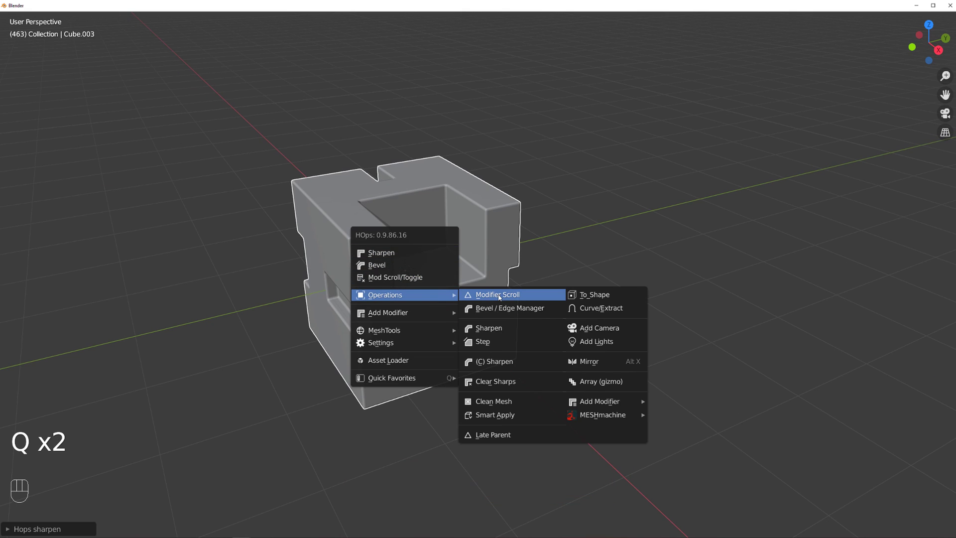
click(409, 276)
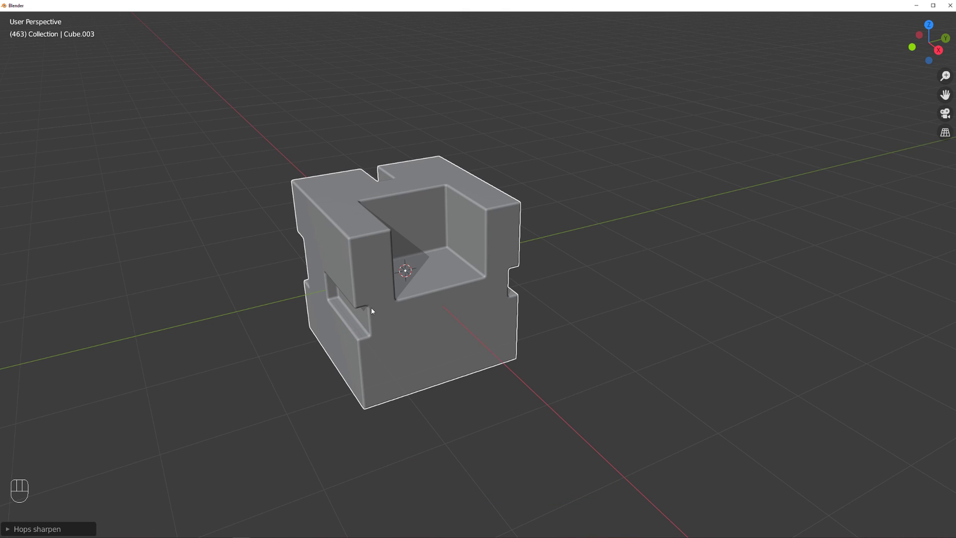
middle_drag(302, 247, 362, 246)
key(ctrl+alt+space)
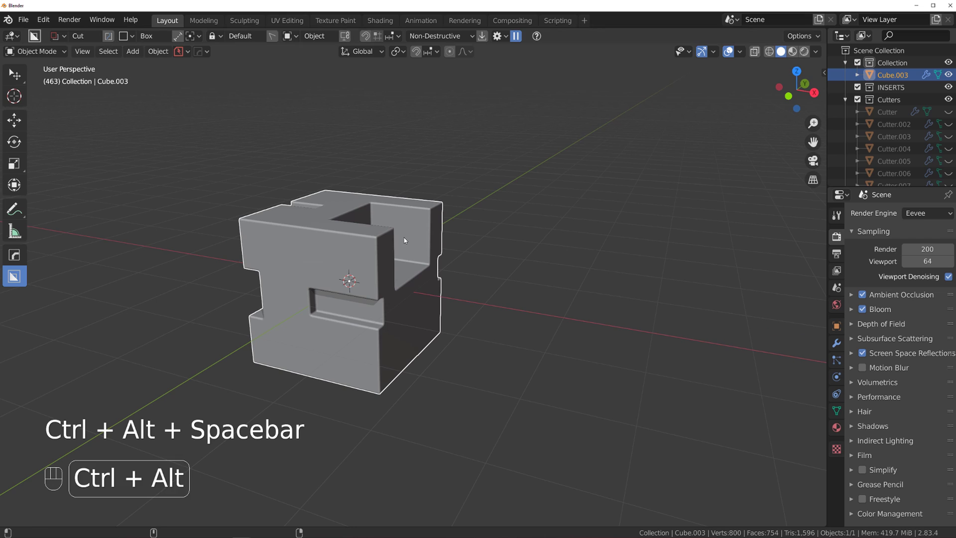
middle_drag(421, 247, 427, 228)
scroll(373, 228, up, 2)
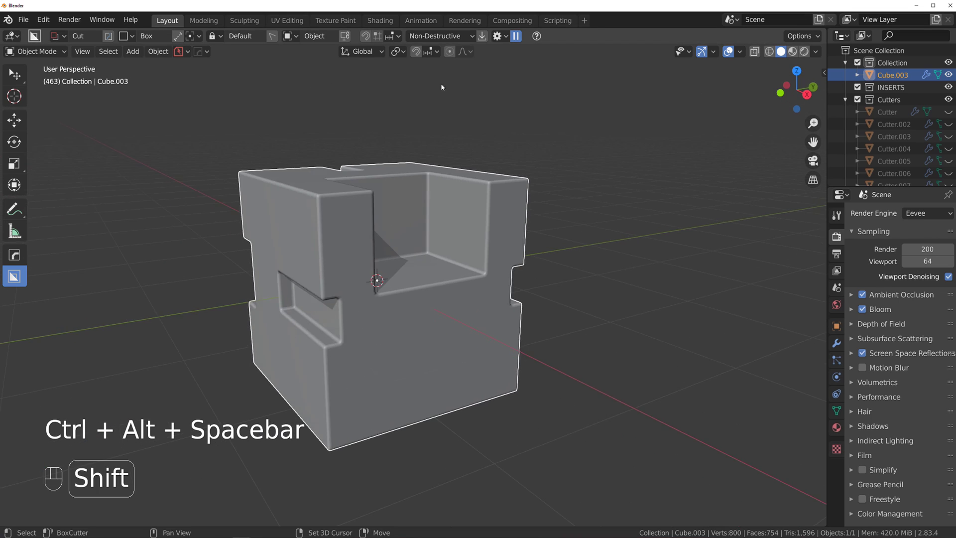
scroll(429, 257, down, 2)
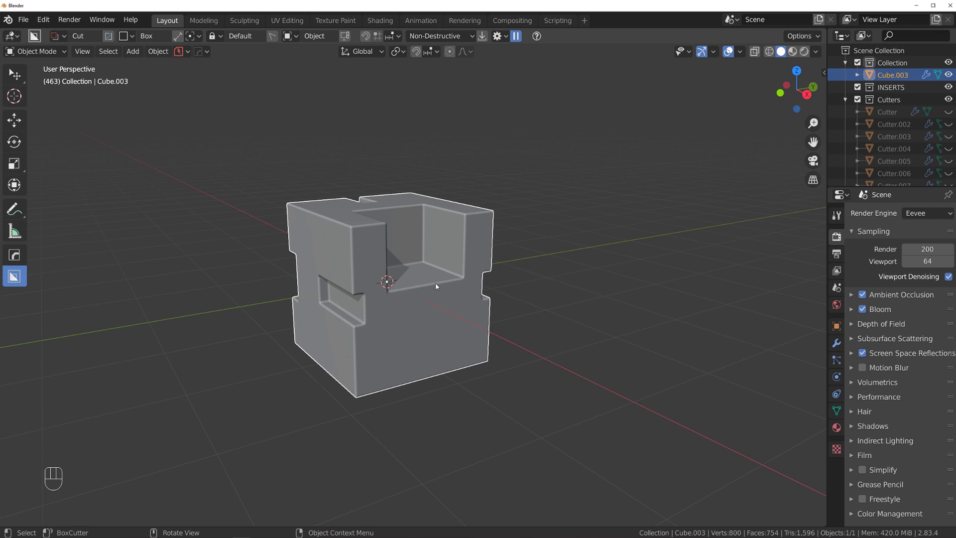
drag(426, 260, 425, 260)
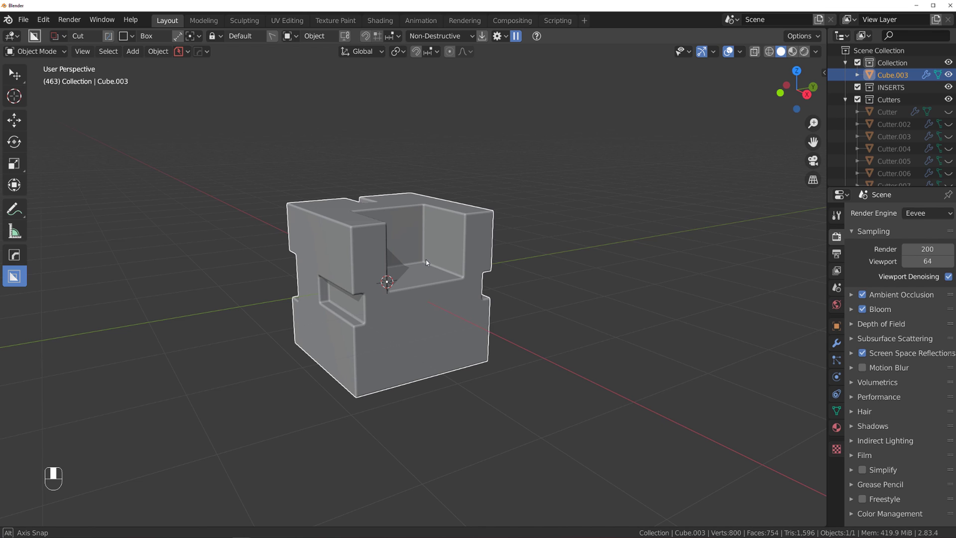
middle_drag(426, 259, 430, 268)
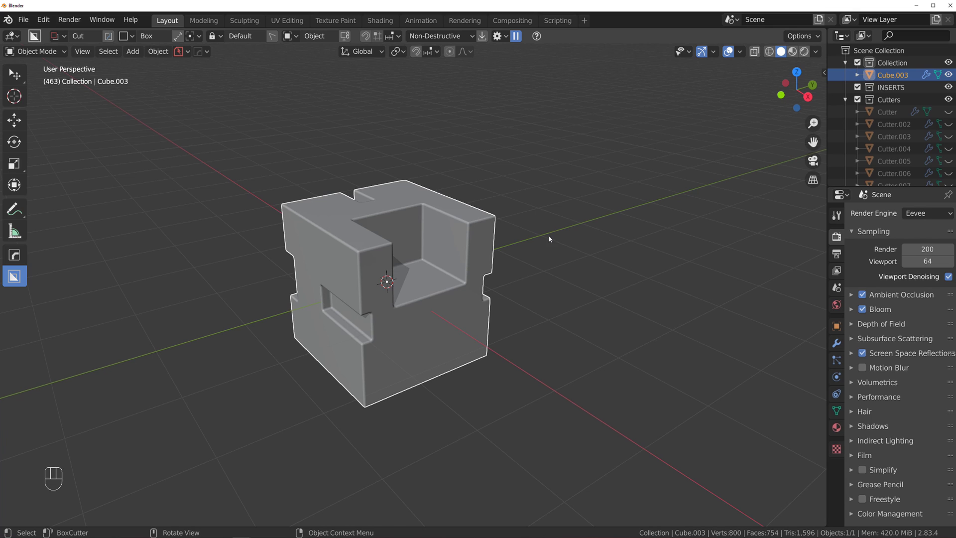
Step: Look at the available Array Type choices in the HardOps options
middle_drag(529, 261, 264, 99)
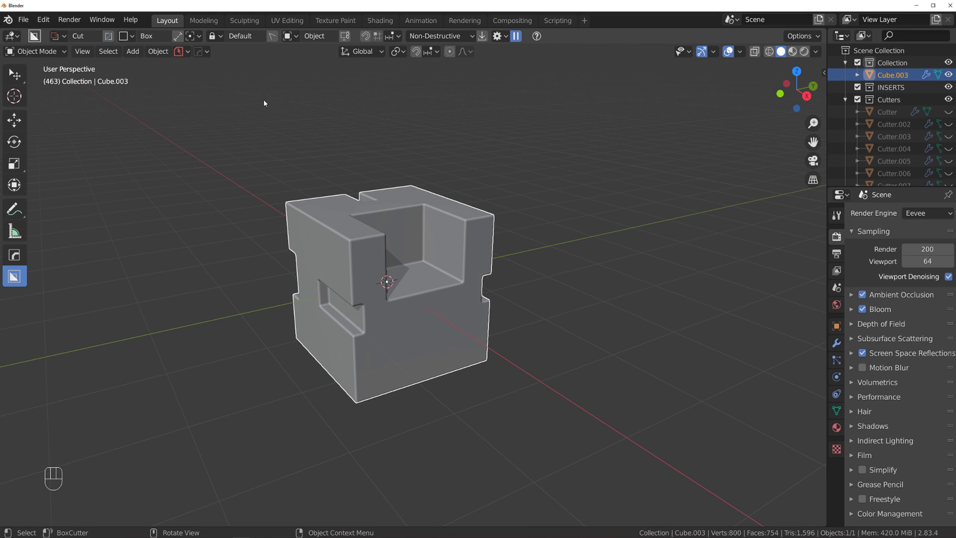
click(206, 52)
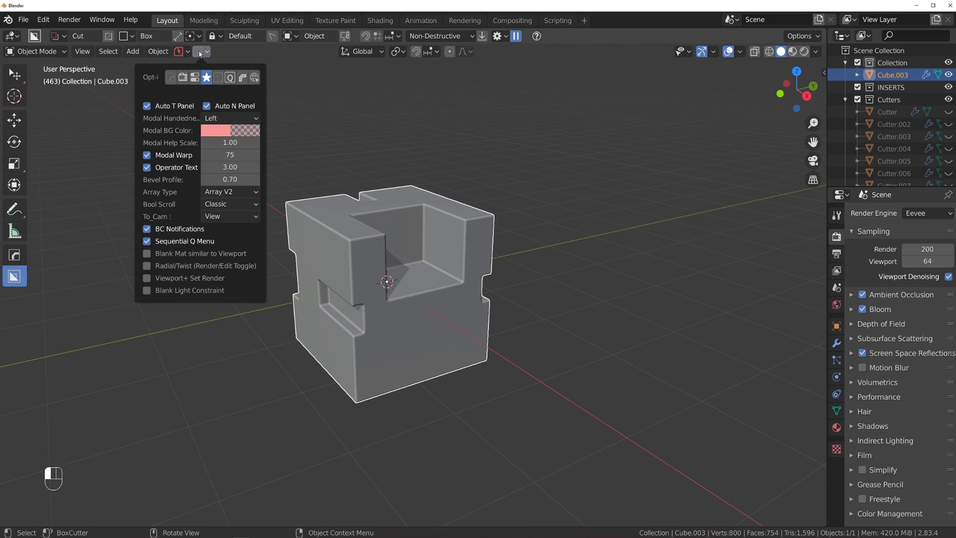
click(231, 194)
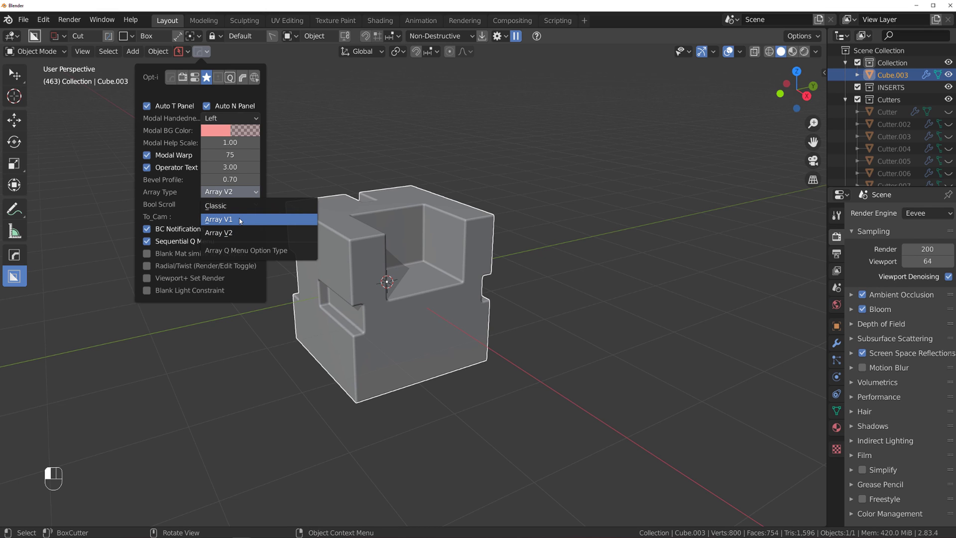
click(240, 220)
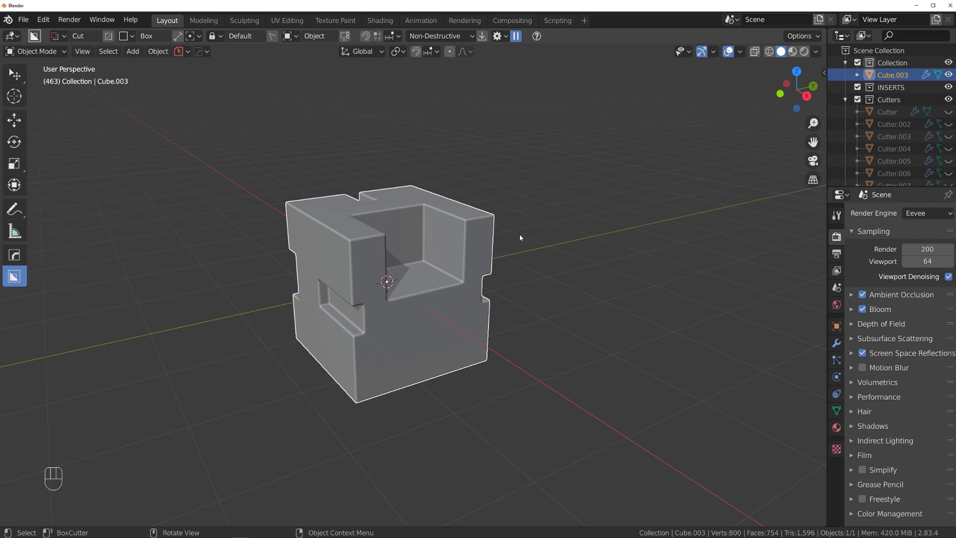
middle_drag(435, 268, 519, 275)
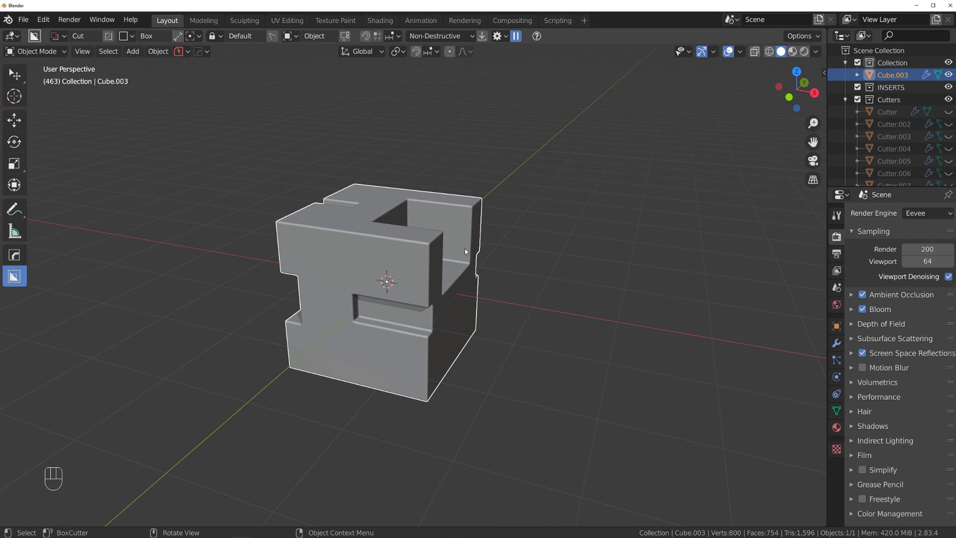
middle_drag(465, 249, 434, 251)
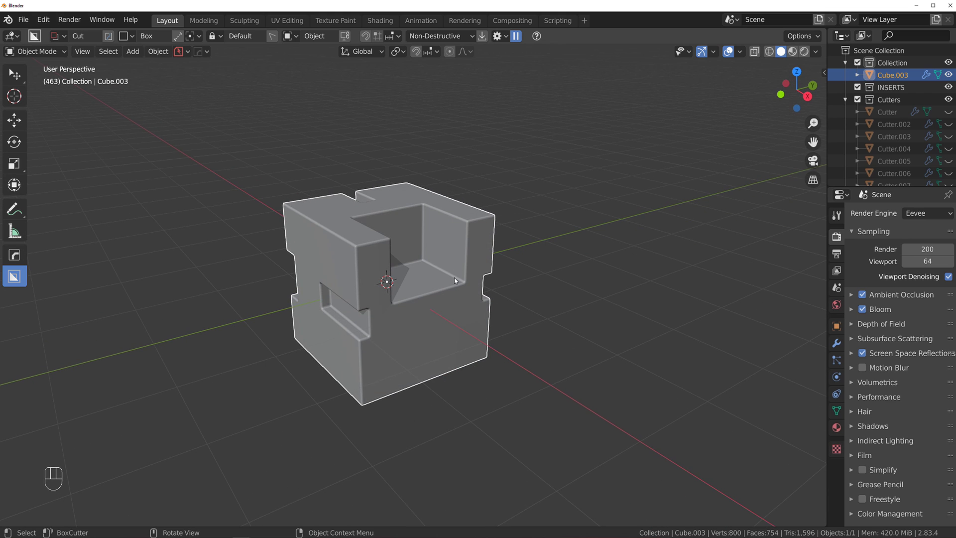
middle_drag(454, 277, 472, 225)
scroll(429, 261, up, 3)
scroll(438, 253, down, 2)
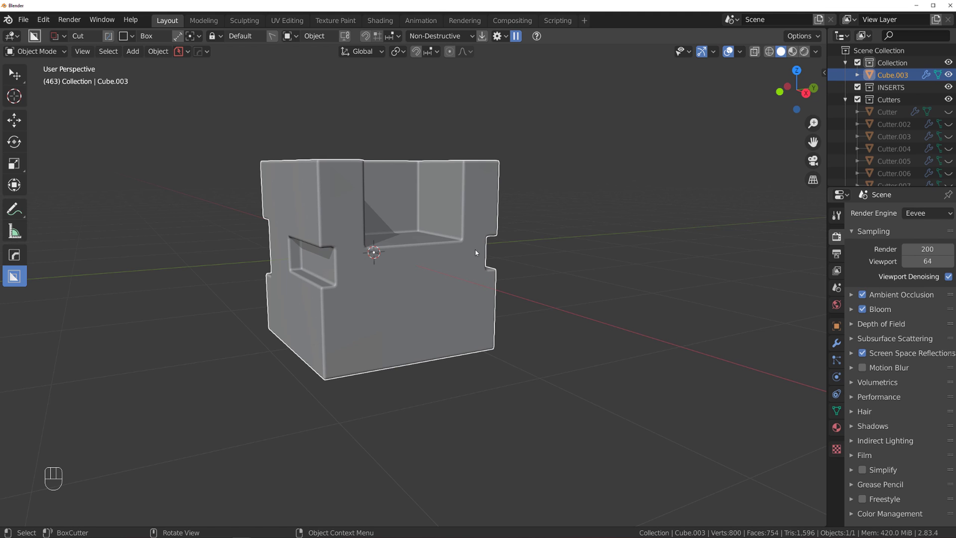
middle_drag(479, 235, 477, 249)
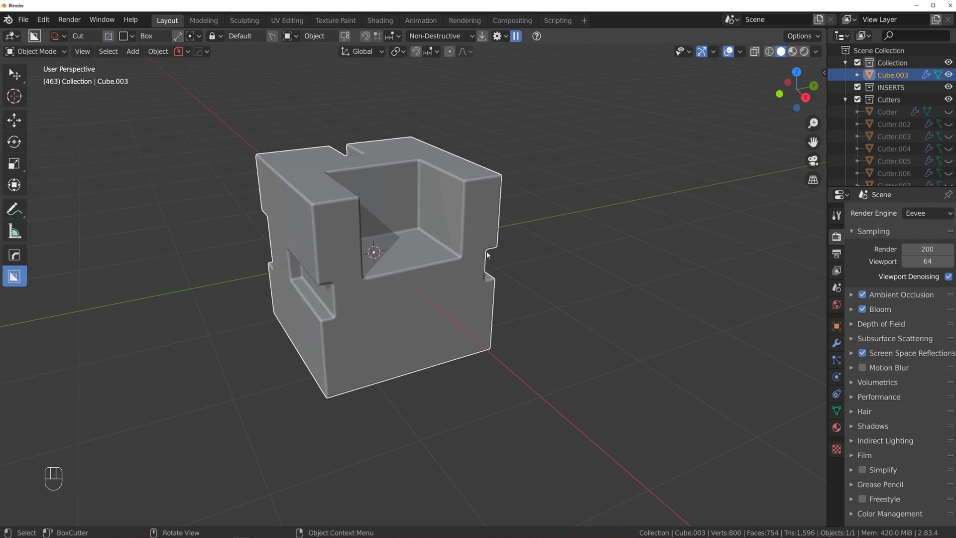
middle_drag(491, 277, 473, 249)
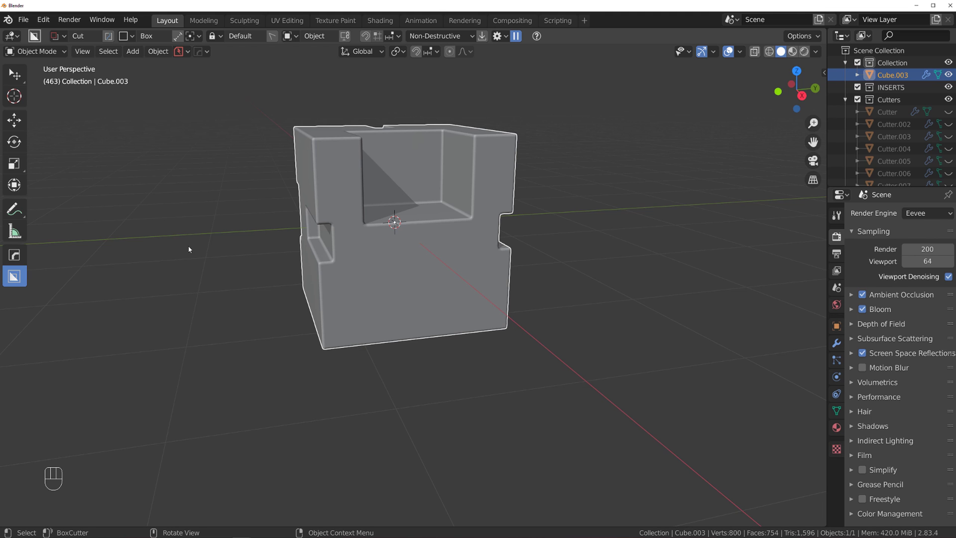
middle_drag(424, 185, 468, 244)
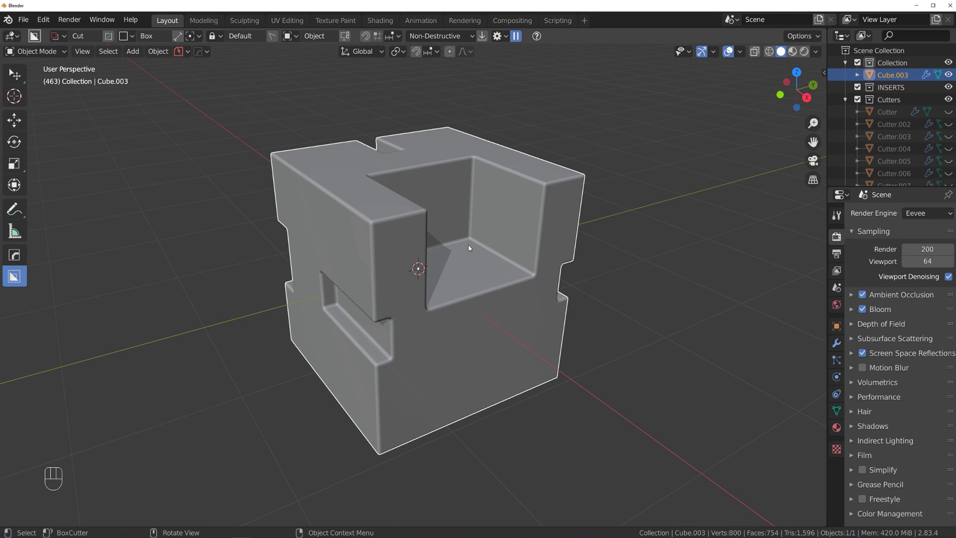
key(q)
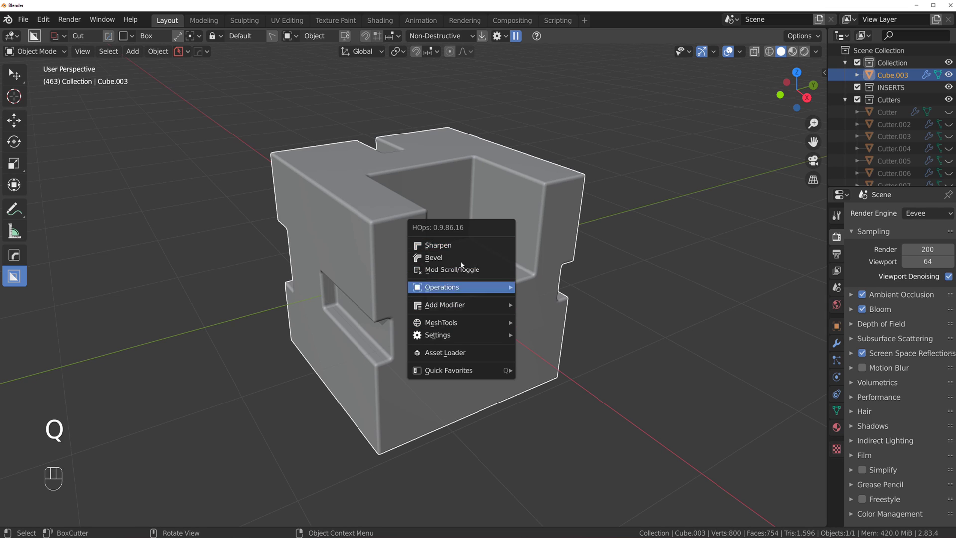
mouse_move(470, 287)
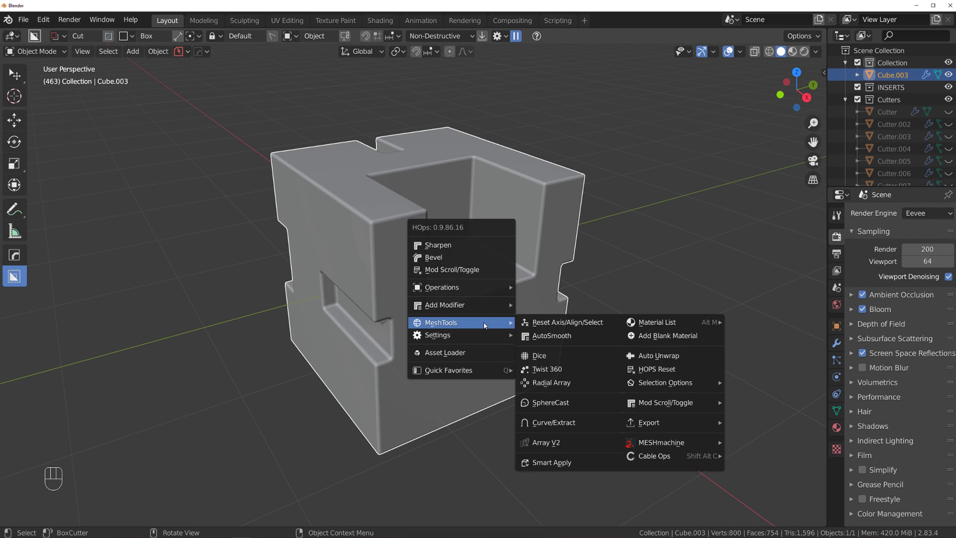
mouse_move(481, 326)
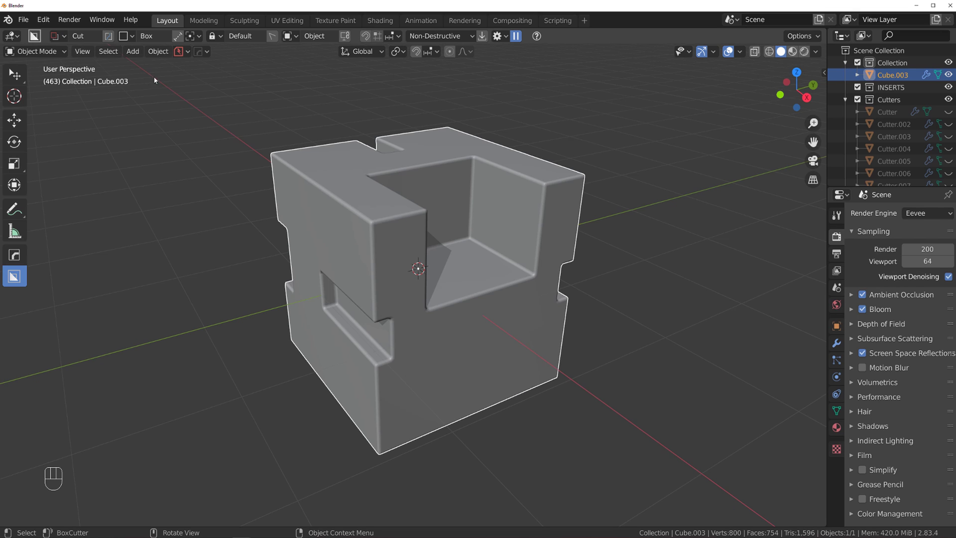
mouse_move(443, 217)
middle_down()
mouse_move(568, 196)
mouse_move(447, 204)
middle_up()
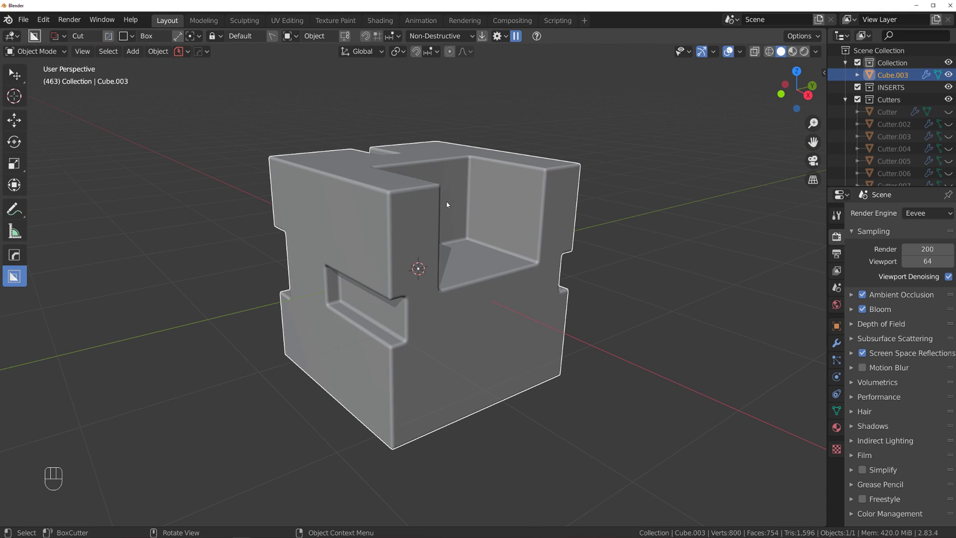